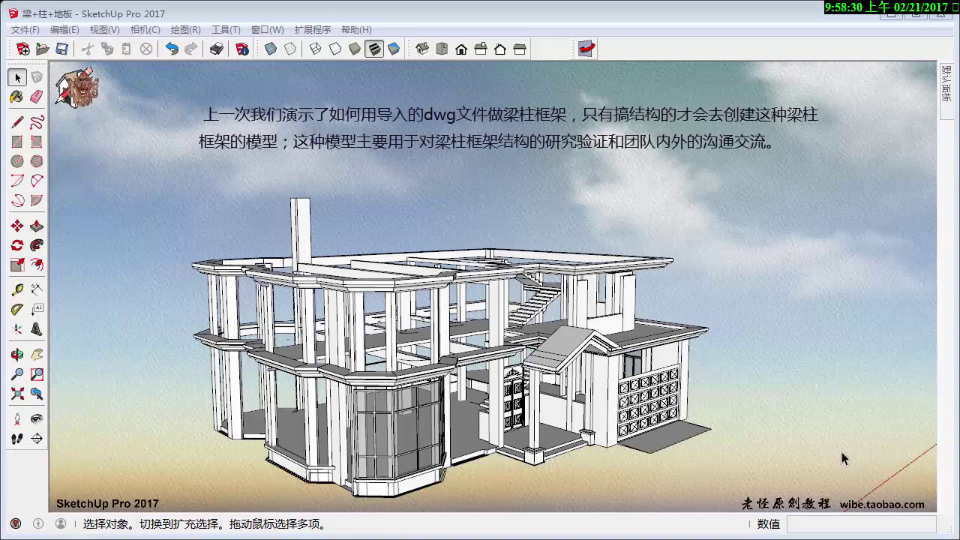
Orbit around the partly built house and the finished roofed house to inspect both.
middle_click_drag(552, 395, 546, 392)
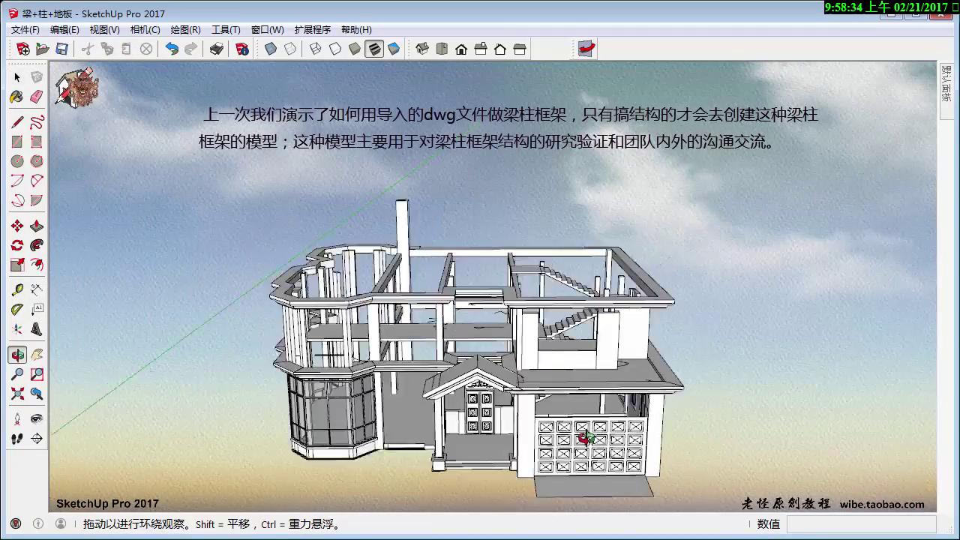
mouse_move(687, 419)
middle_mouse_down()
mouse_move(715, 401)
mouse_move(507, 438)
mouse_move(528, 407)
middle_mouse_up()
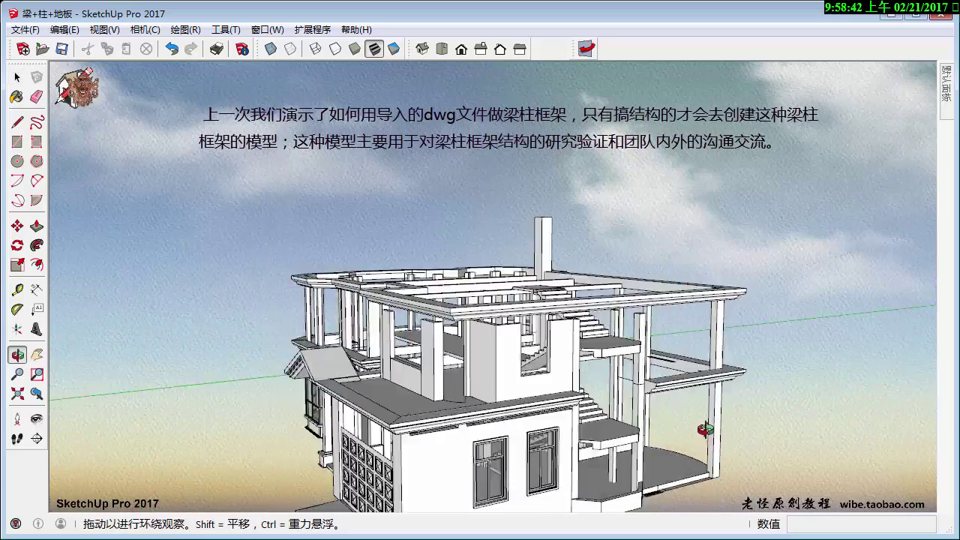
mouse_move(528, 407)
middle_mouse_down()
mouse_move(521, 353)
mouse_move(736, 420)
mouse_move(570, 429)
middle_mouse_up()
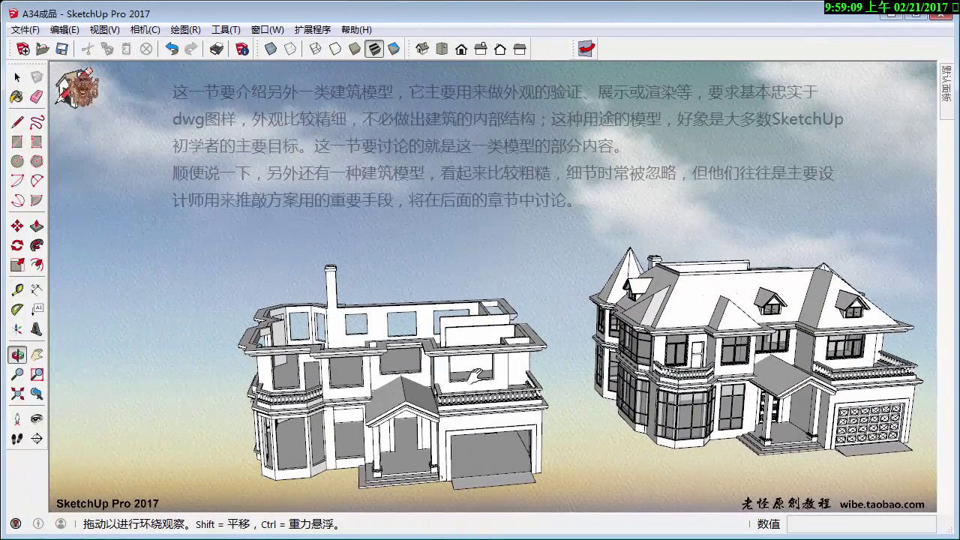
key("space")
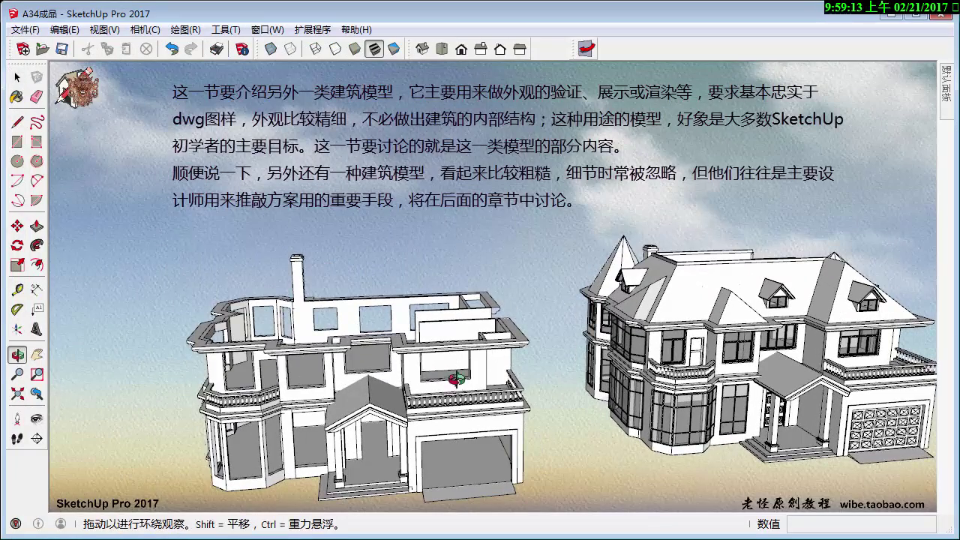
mouse_move(455, 380)
middle_mouse_down()
mouse_move(387, 334)
mouse_move(514, 355)
mouse_move(505, 360)
middle_mouse_up()
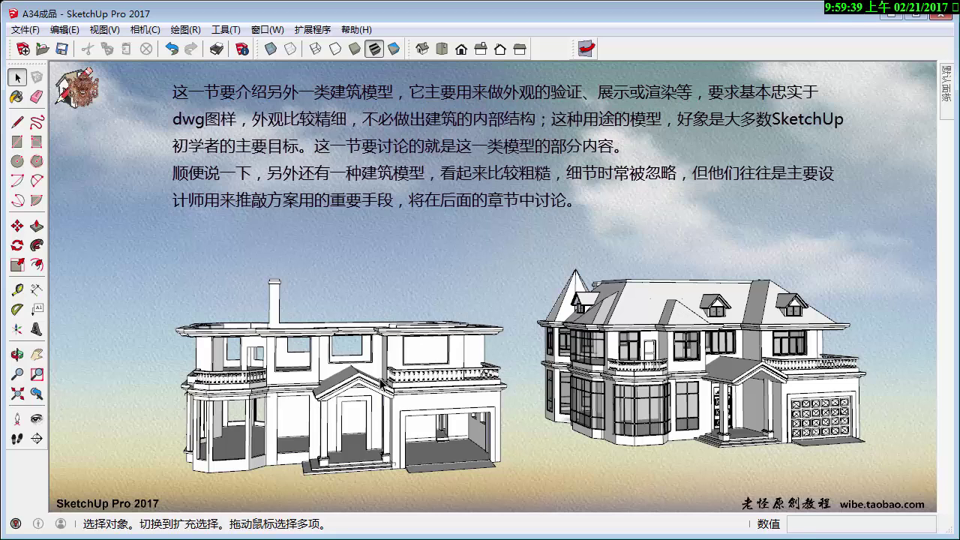
middle_click_drag(379, 395, 340, 405)
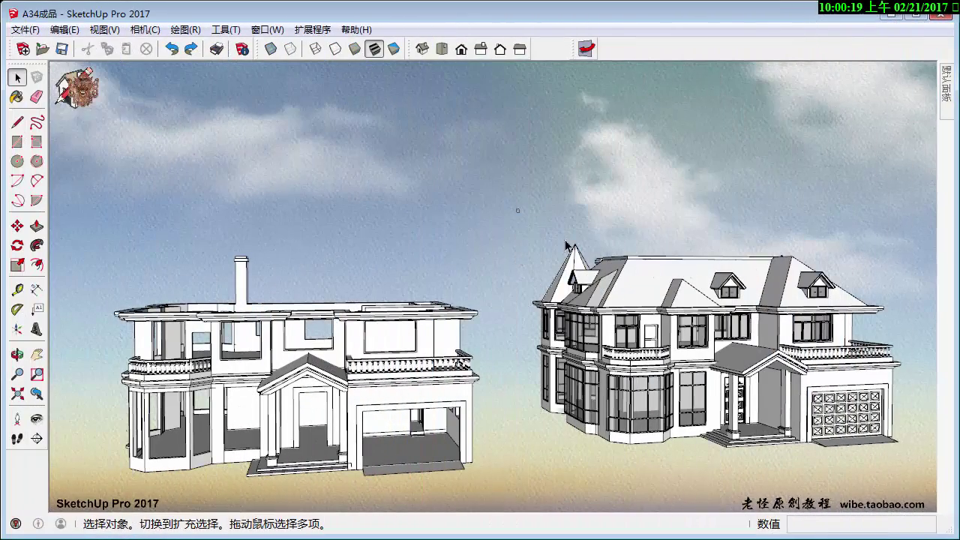
Delete the finished house on the right, then orbit around the remaining partial house.
left_click_drag(908, 481, 907, 481)
key("Delete")
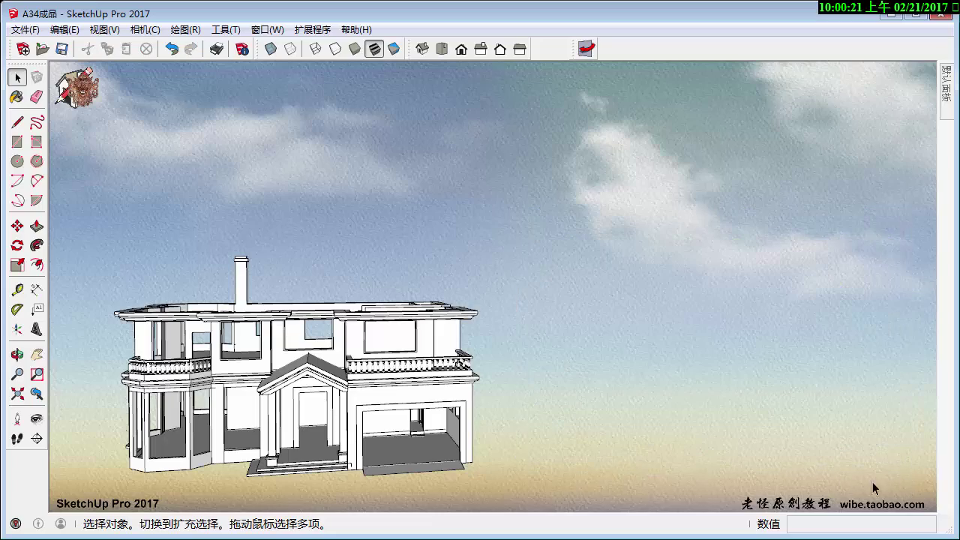
mouse_move(352, 353)
middle_mouse_down()
mouse_move(482, 396)
mouse_move(516, 369)
mouse_move(475, 278)
mouse_move(343, 242)
mouse_move(247, 257)
mouse_move(196, 286)
middle_mouse_up()
mouse_move(328, 362)
middle_mouse_down()
mouse_move(397, 375)
mouse_move(215, 362)
mouse_move(693, 360)
mouse_move(563, 364)
mouse_move(692, 354)
mouse_move(578, 324)
middle_mouse_up()
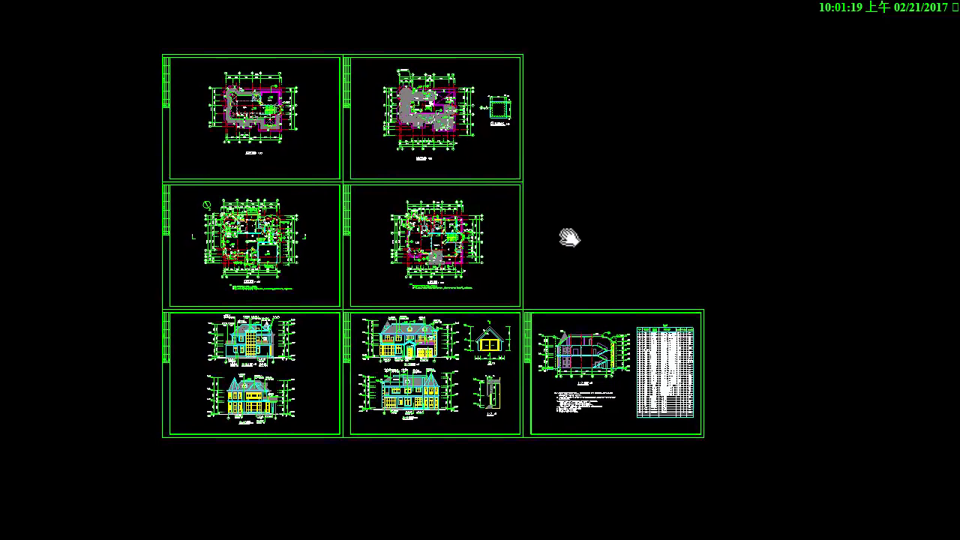
scroll(562, 233, "up", 3)
scroll(568, 239, "up", 3)
middle_click_drag(570, 239, 750, 235)
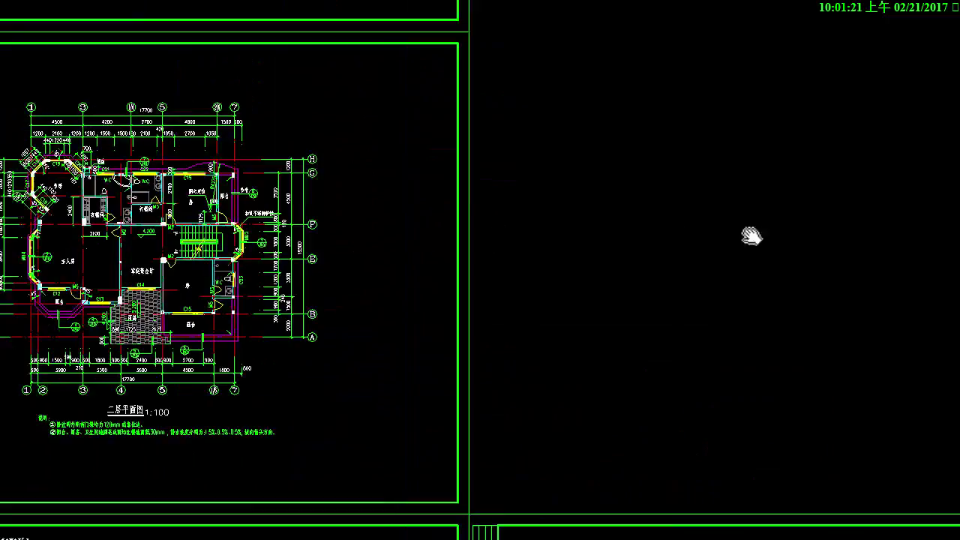
scroll(915, 220, "down", 5)
scroll(842, 228, "down", 2)
middle_click_drag(842, 227, 546, 218)
scroll(546, 217, "up", 2)
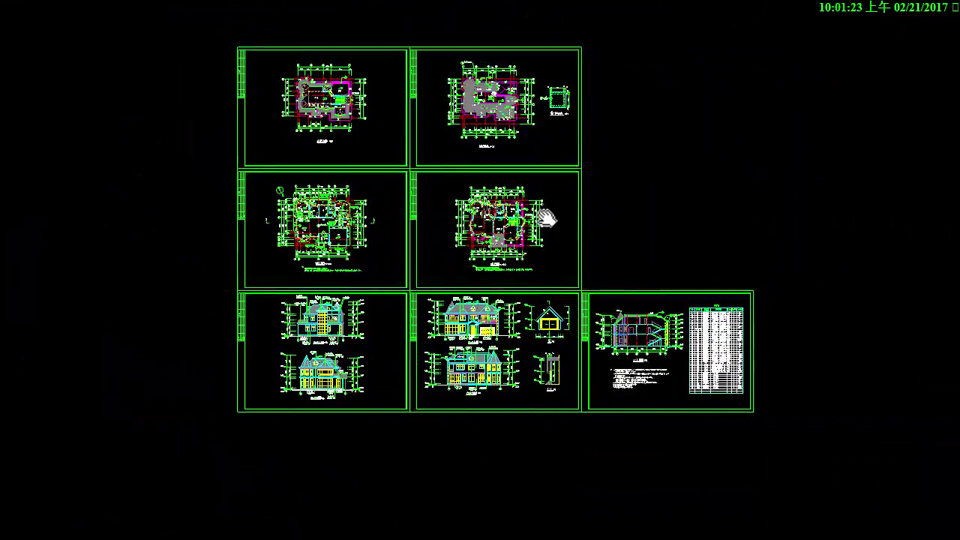
scroll(522, 243, "up", 2)
scroll(522, 243, "up", 4)
middle_click_drag(454, 266, 604, 238)
middle_click_drag(509, 399, 708, 96)
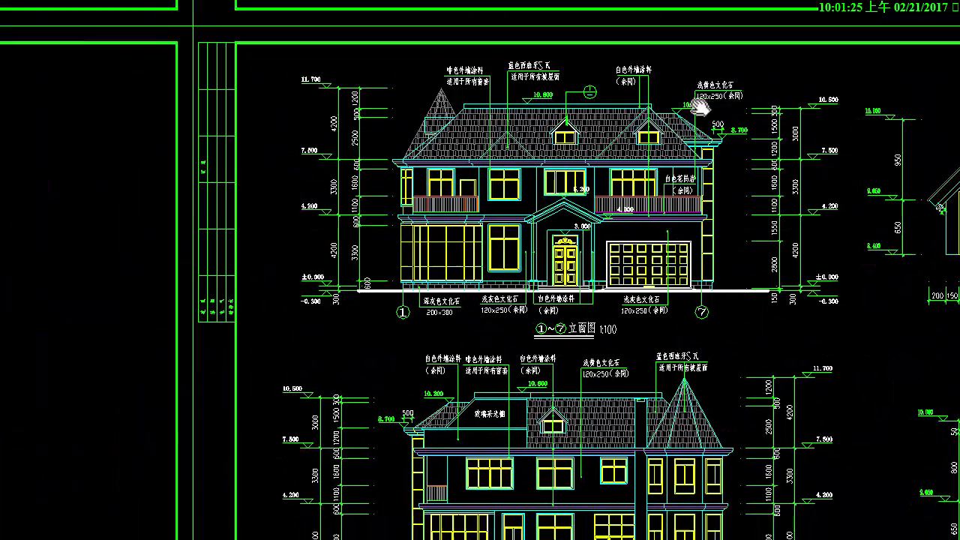
scroll(701, 105, "down", 2)
scroll(702, 104, "down", 2)
mouse_move(630, 132)
middle_mouse_down()
mouse_move(561, 261)
mouse_move(536, 276)
middle_mouse_up()
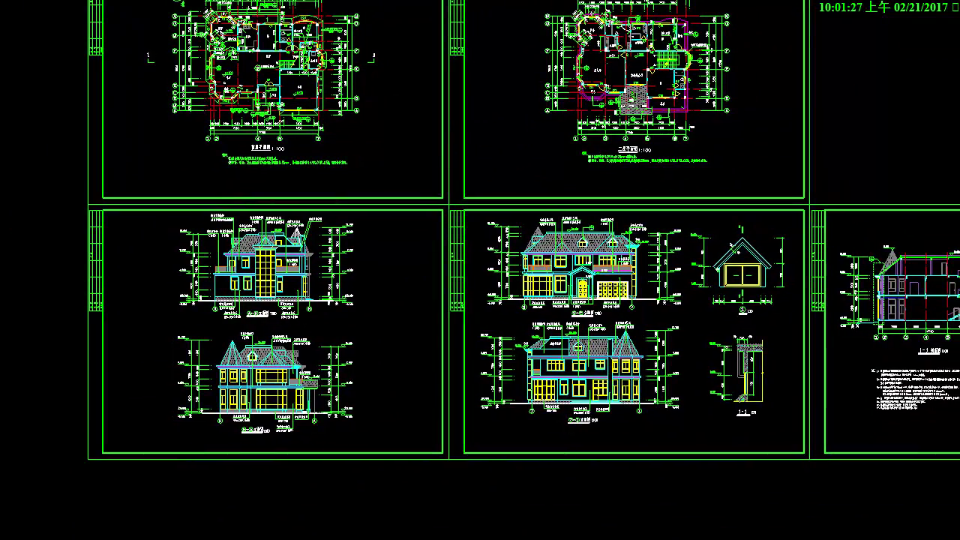
scroll(578, 220, "down", 5)
scroll(578, 220, "up", 5)
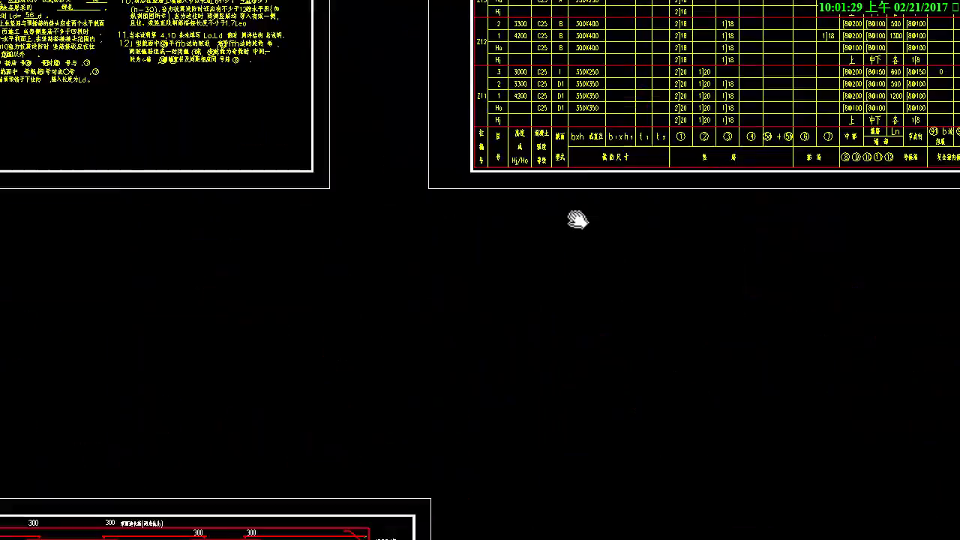
mouse_move(340, 224)
middle_mouse_down()
mouse_move(825, 229)
mouse_move(600, 225)
middle_mouse_up()
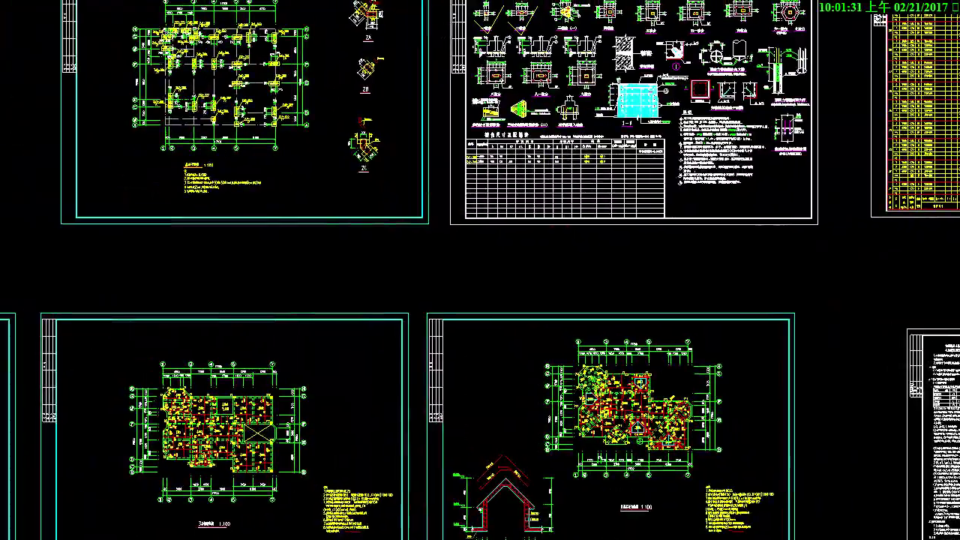
mouse_move(401, 177)
middle_mouse_down()
mouse_move(893, 180)
mouse_move(390, 188)
middle_mouse_up()
middle_click_drag(765, 191, 221, 208)
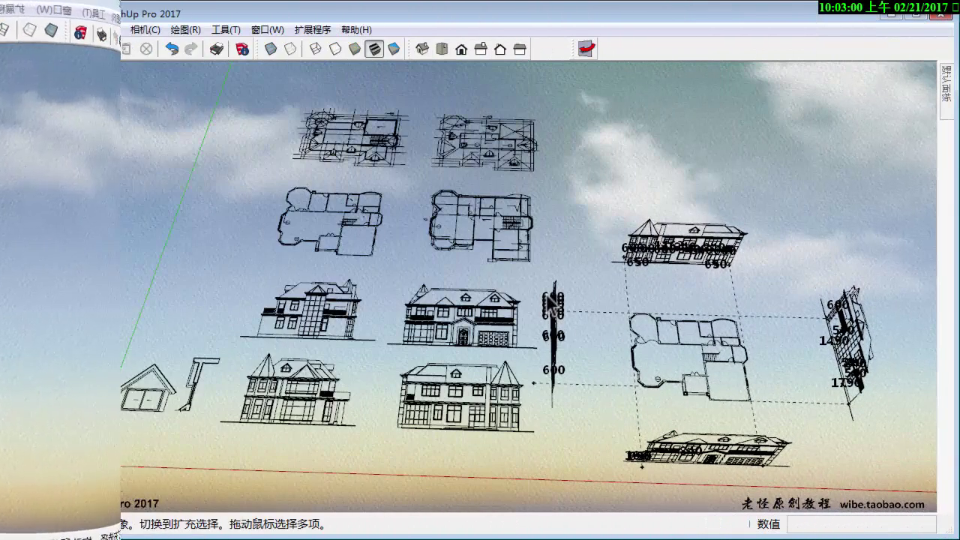
Orbit and zoom to view the imported elevations standing around the ground-floor plan.
middle_click_drag(472, 221, 516, 346)
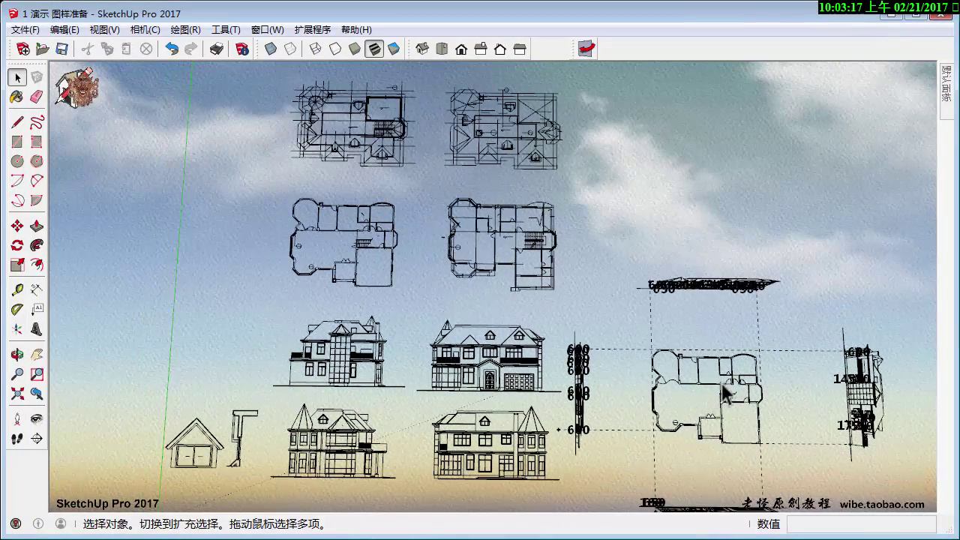
middle_click_drag(716, 379, 517, 248, "shift")
scroll(528, 239, "up", 5)
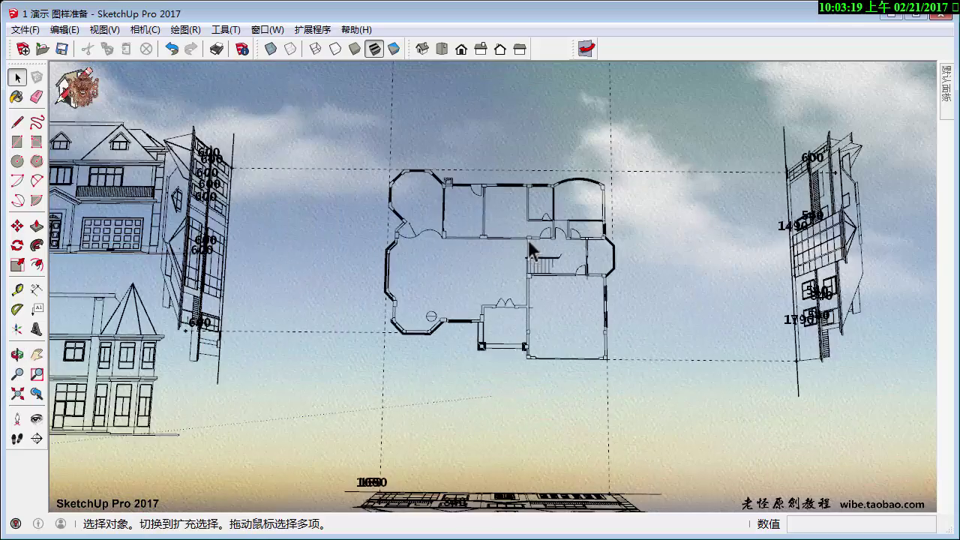
mouse_move(566, 276)
middle_mouse_down()
mouse_move(658, 336)
mouse_move(636, 155)
mouse_move(634, 279)
mouse_move(631, 268)
mouse_move(645, 285)
middle_mouse_up()
scroll(671, 304, "down", 2)
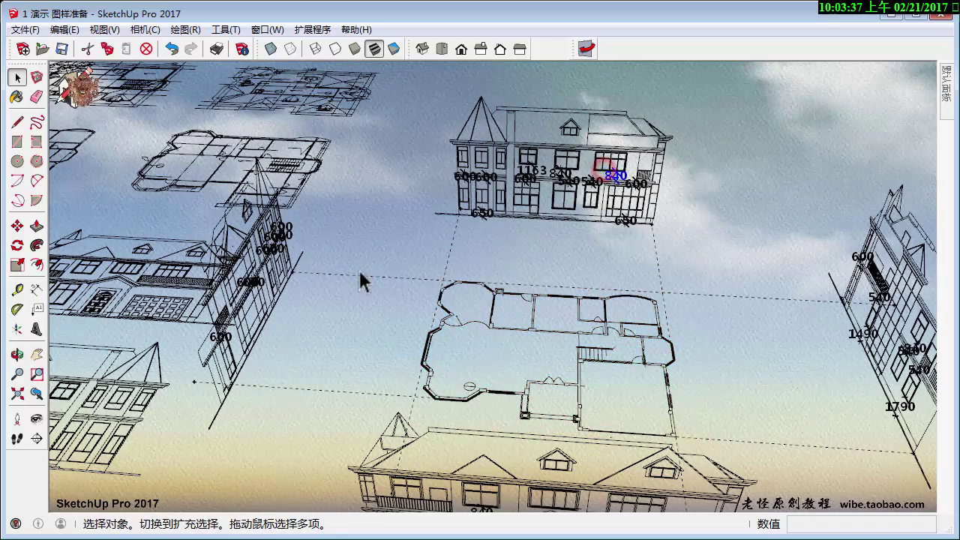
left_click(516, 113)
scroll(518, 236, "up", 3)
mouse_move(425, 241)
middle_mouse_down("shift")
mouse_move(510, 339)
mouse_move(532, 388)
middle_mouse_up("shift")
scroll(486, 311, "up", 2)
scroll(472, 300, "up", 2)
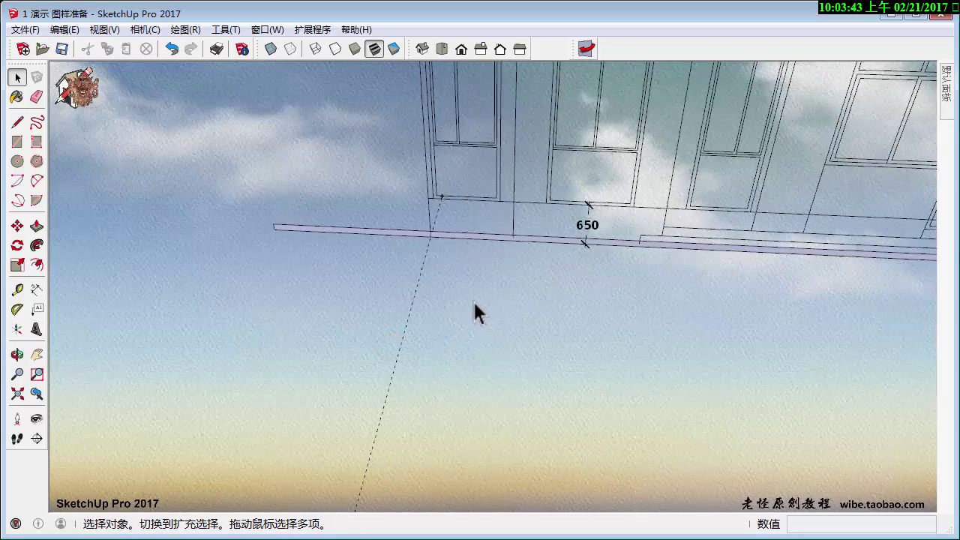
scroll(472, 299, "up", 1)
scroll(426, 217, "up", 2)
scroll(426, 218, "up", 1)
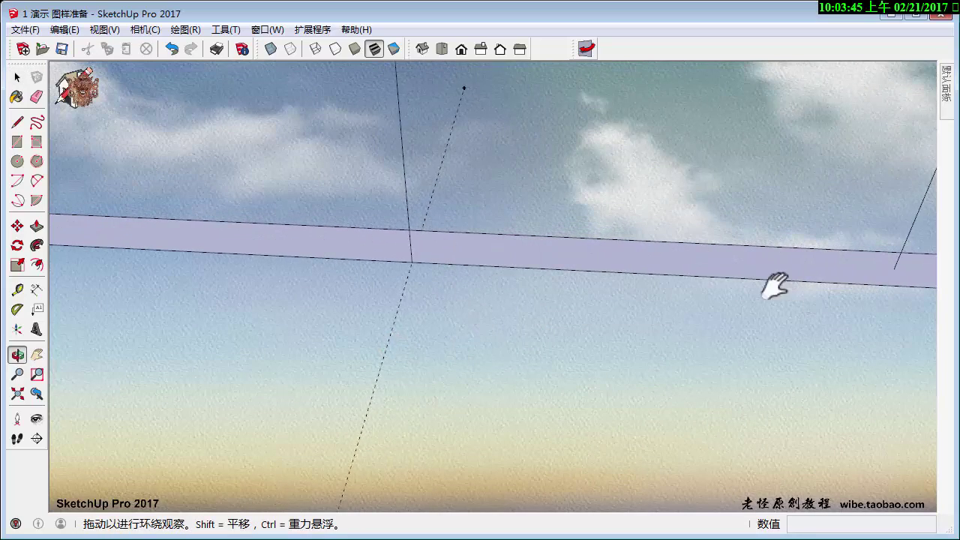
middle_click_drag(778, 281, 429, 285, "shift")
scroll(572, 310, "down", 1)
scroll(729, 317, "down", 1)
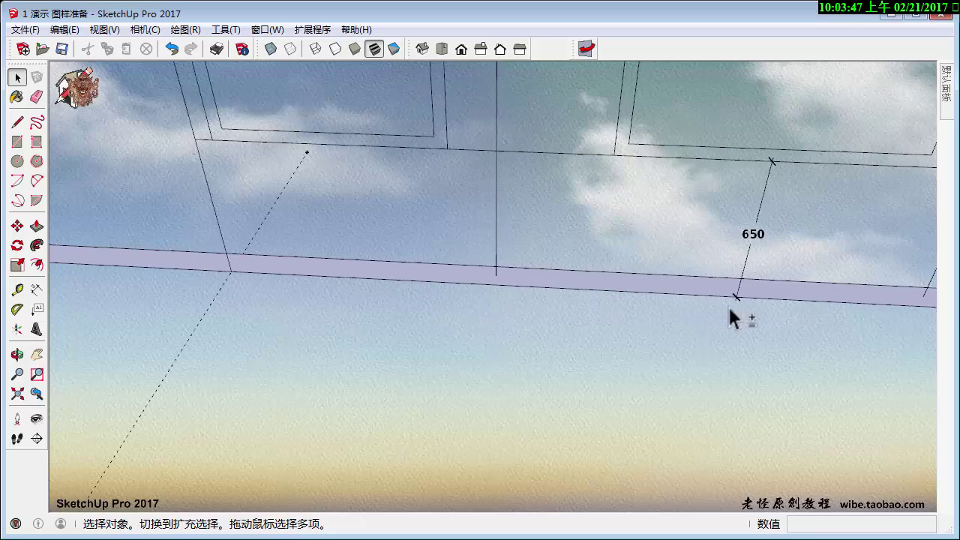
mouse_move(728, 318)
middle_mouse_down("shift")
mouse_move(360, 262)
mouse_move(507, 298)
middle_mouse_up("shift")
middle_click_drag(668, 292, 545, 258)
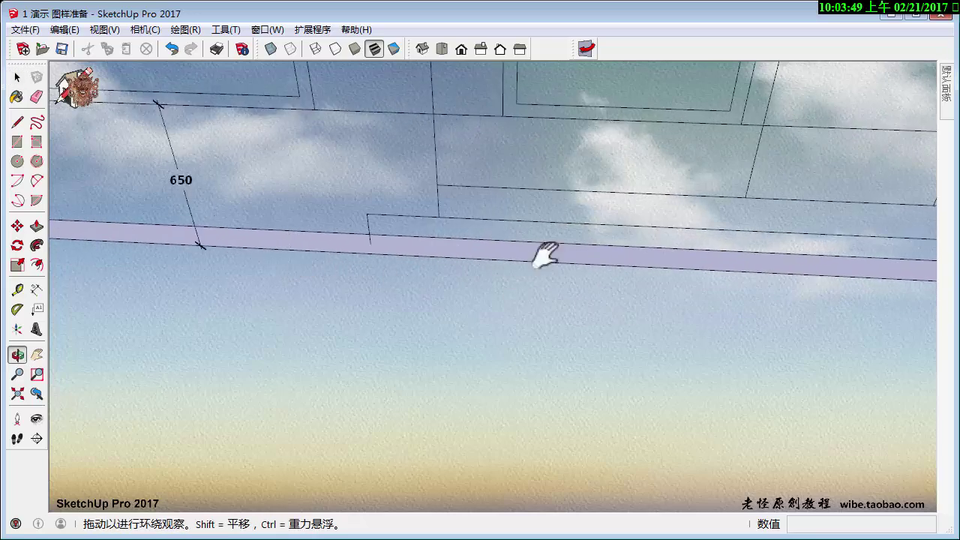
mouse_move(708, 283)
middle_mouse_down()
mouse_move(772, 282)
mouse_move(392, 265)
mouse_move(574, 253)
mouse_move(906, 314)
mouse_move(402, 258)
mouse_move(476, 279)
mouse_move(563, 220)
mouse_move(607, 279)
middle_mouse_up()
scroll(608, 274, "down", 2)
scroll(609, 274, "down", 1)
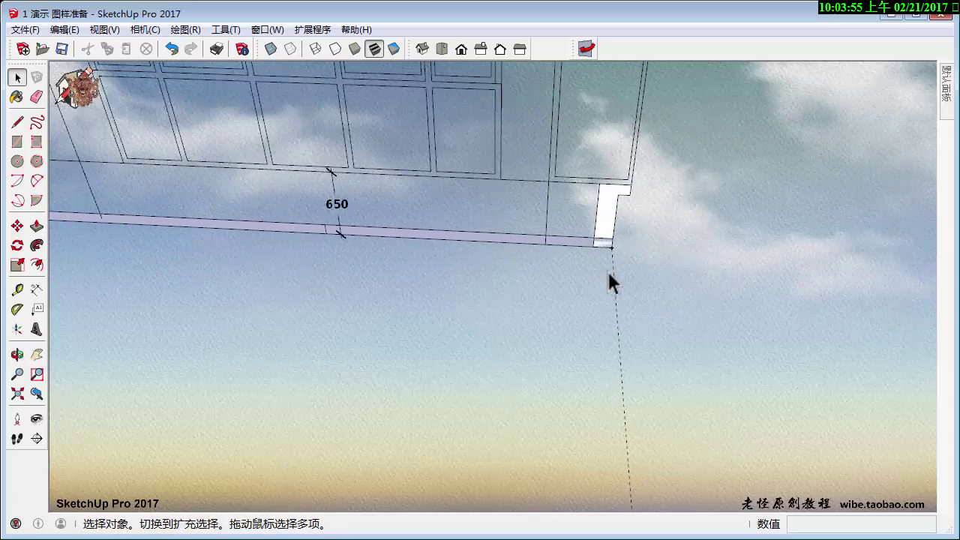
scroll(608, 275, "down", 1)
scroll(609, 274, "down", 1)
scroll(610, 274, "down", 3)
scroll(613, 292, "down", 3)
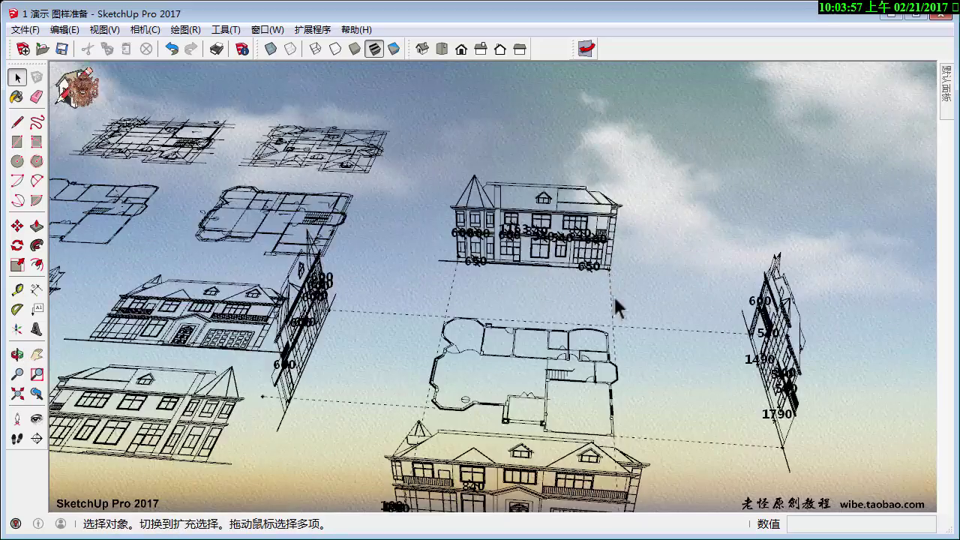
mouse_move(618, 304)
middle_mouse_down()
mouse_move(593, 346)
mouse_move(635, 332)
mouse_move(236, 300)
mouse_move(684, 351)
mouse_move(622, 268)
mouse_move(582, 258)
mouse_move(649, 304)
mouse_move(720, 302)
mouse_move(546, 293)
middle_mouse_up()
scroll(593, 349, "up", 3)
scroll(593, 349, "up", 2)
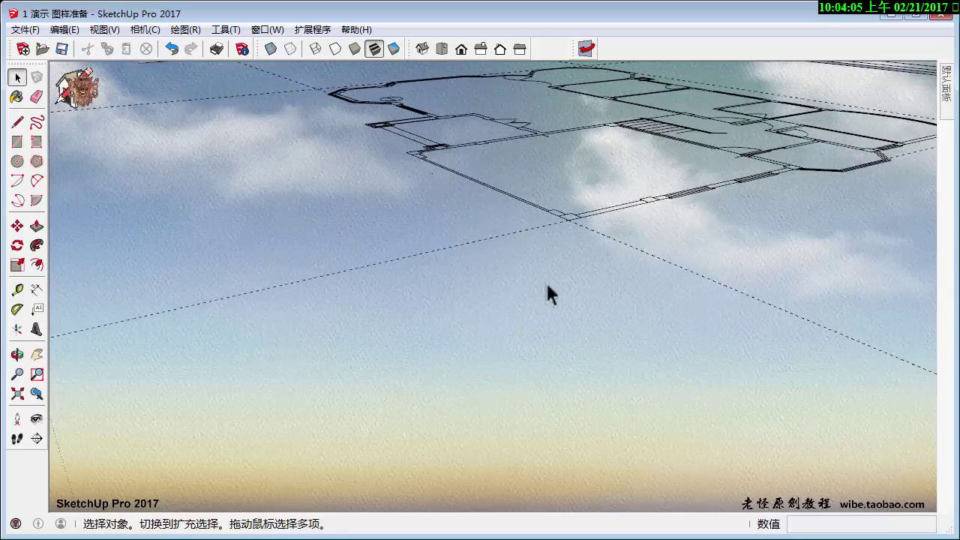
scroll(322, 320, "down", 2)
mouse_move(321, 319)
middle_mouse_down()
mouse_move(606, 260)
mouse_move(514, 253)
mouse_move(418, 322)
middle_mouse_up()
scroll(688, 285, "up", 3)
scroll(666, 264, "up", 2)
scroll(663, 259, "down", 3)
scroll(417, 315, "up", 2)
scroll(417, 312, "up", 3)
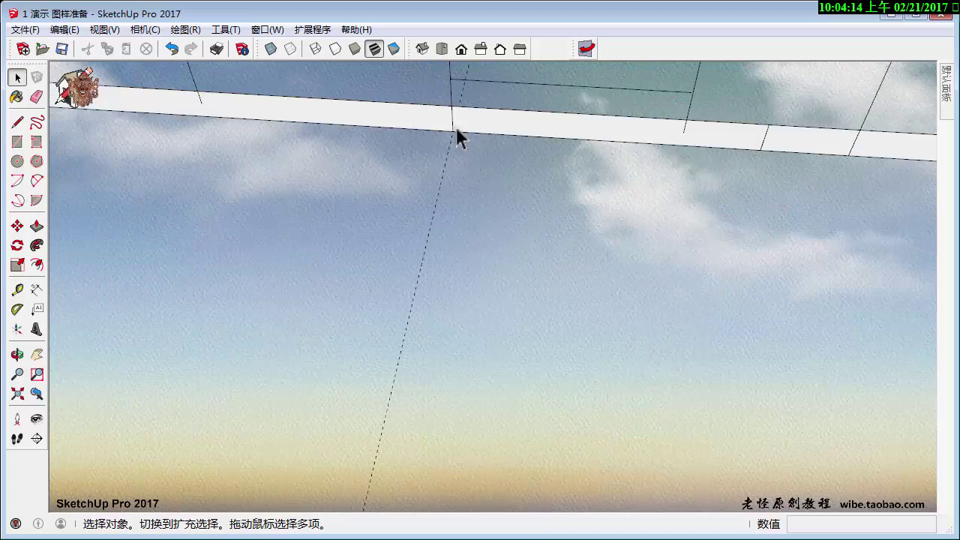
scroll(709, 343, "down", 2)
mouse_move(710, 343)
middle_mouse_down()
mouse_move(858, 315)
mouse_move(498, 326)
mouse_move(541, 349)
middle_mouse_up()
scroll(364, 416, "up", 3)
scroll(364, 416, "down", 3)
mouse_move(365, 416)
middle_mouse_down()
mouse_move(744, 528)
mouse_move(364, 278)
mouse_move(197, 300)
mouse_move(497, 278)
mouse_move(518, 192)
mouse_move(435, 246)
mouse_move(223, 272)
mouse_move(600, 164)
mouse_move(503, 247)
mouse_move(532, 132)
mouse_move(542, 221)
middle_mouse_up()
scroll(483, 356, "up", 2)
scroll(473, 341, "up", 2)
scroll(518, 202, "down", 2)
scroll(352, 308, "up", 2)
middle_click_drag(353, 307, 437, 311)
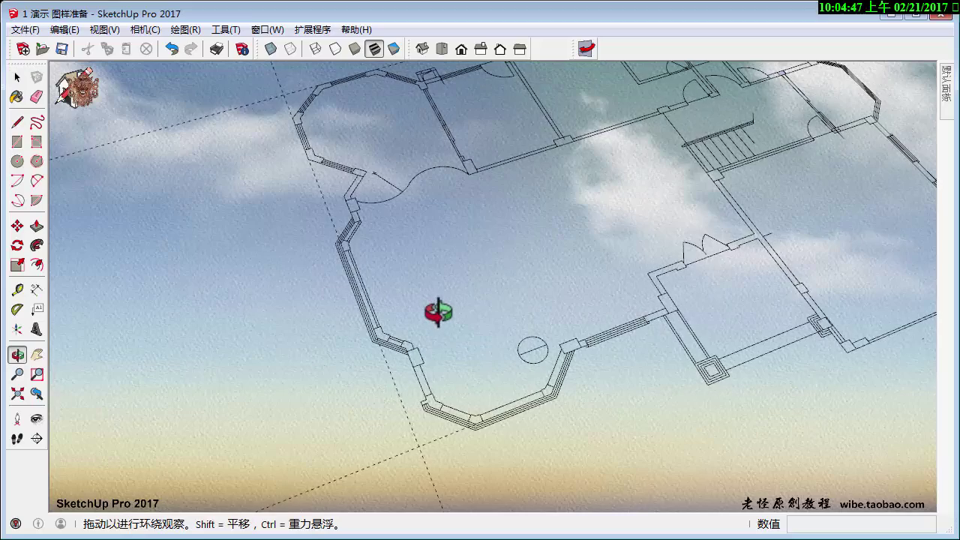
Trace rectangle faces over the first wall stretches of the floor plan.
left_click_drag(437, 312, 568, 314)
left_click_drag(365, 331, 392, 364)
scroll(439, 378, "up", 5)
scroll(311, 250, "up", 3)
scroll(311, 249, "down", 3)
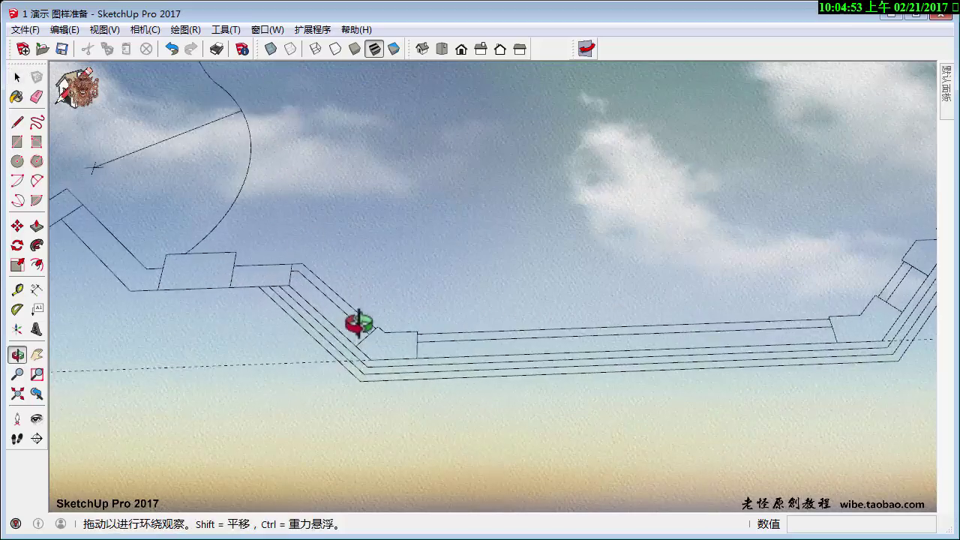
left_click_drag(354, 272, 322, 353)
key("r")
left_click(368, 341)
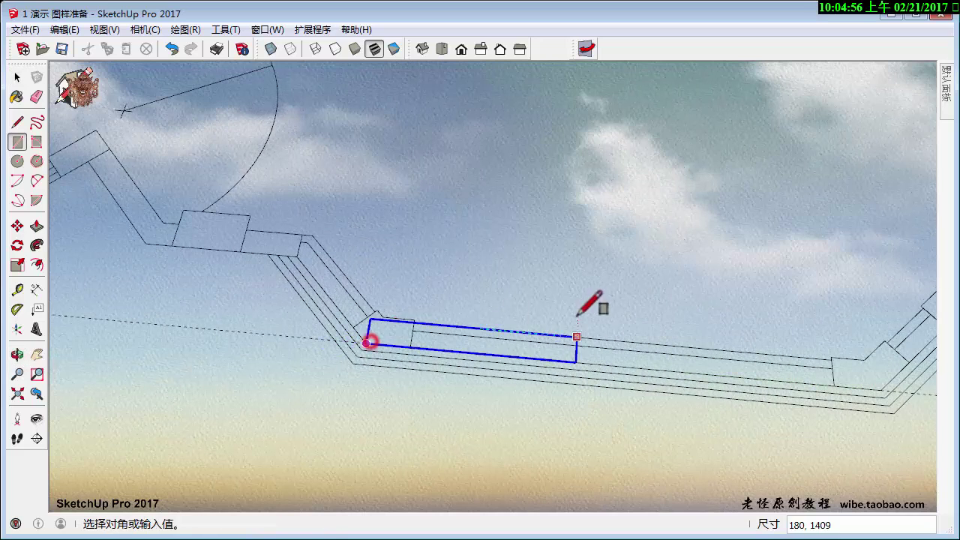
middle_click_drag(582, 306, 650, 387)
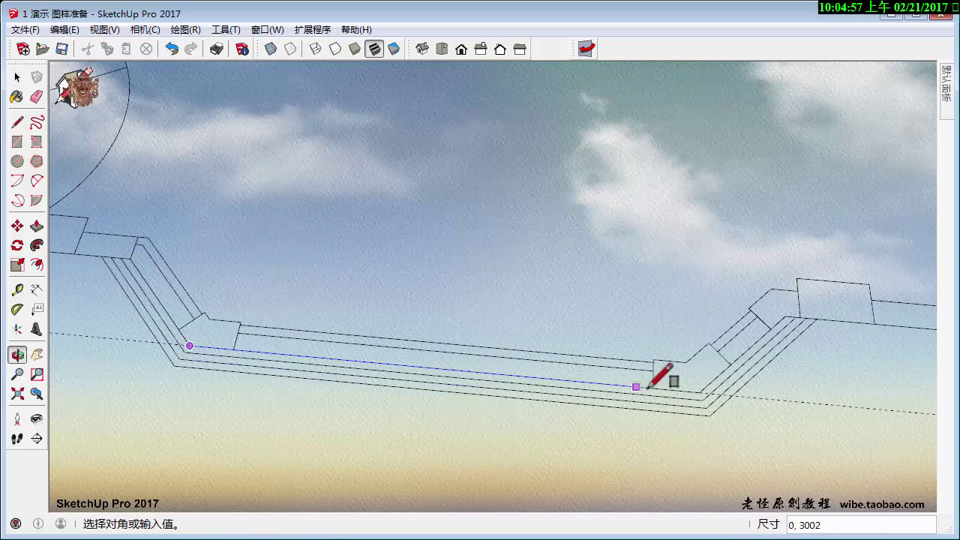
left_click(703, 189)
middle_click_drag(705, 191, 506, 193)
middle_click_drag(666, 253, 589, 243, "shift")
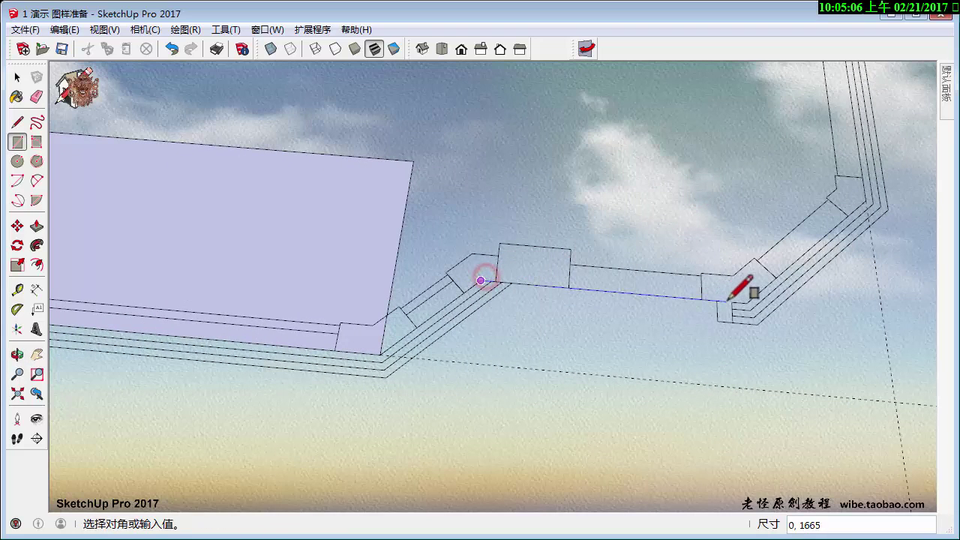
left_click(738, 154)
key("space")
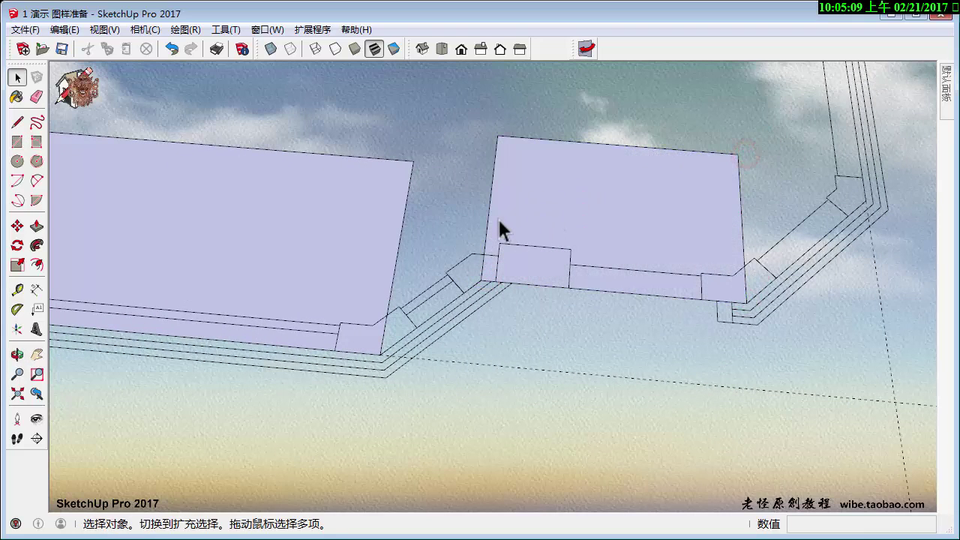
Close the gap between the two faces with a line and erase their dividing edges.
key("l")
left_click(413, 162)
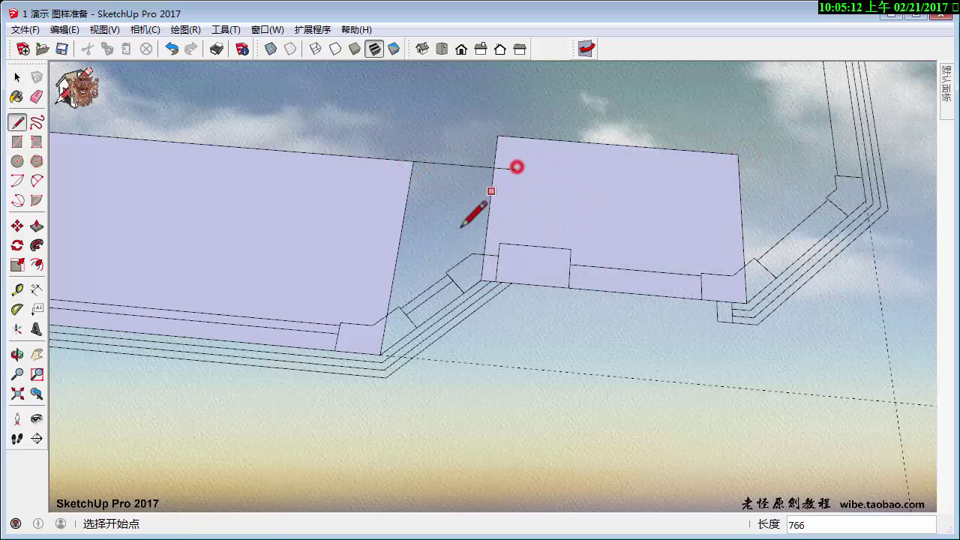
scroll(384, 357, "up", 3)
left_click(556, 216)
scroll(558, 215, "down", 4)
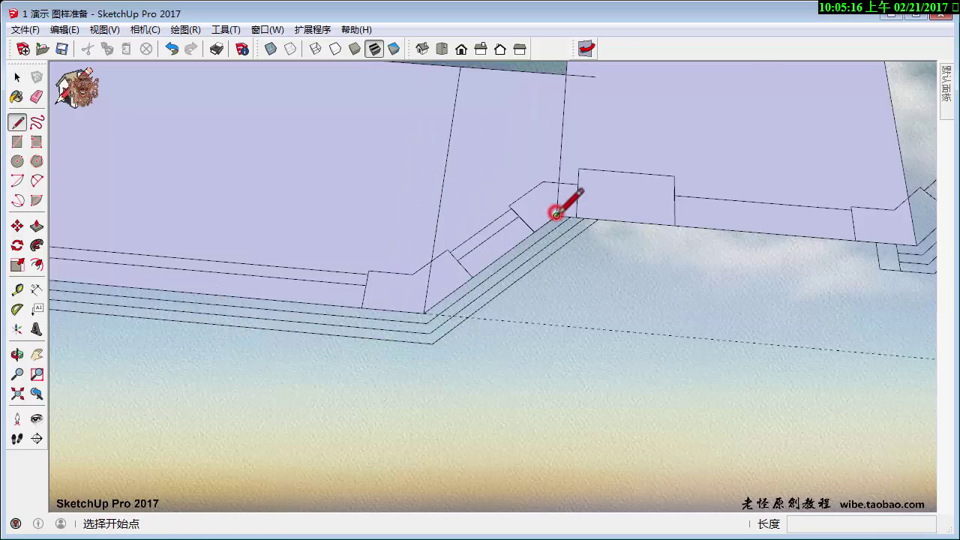
key("space")
key("e")
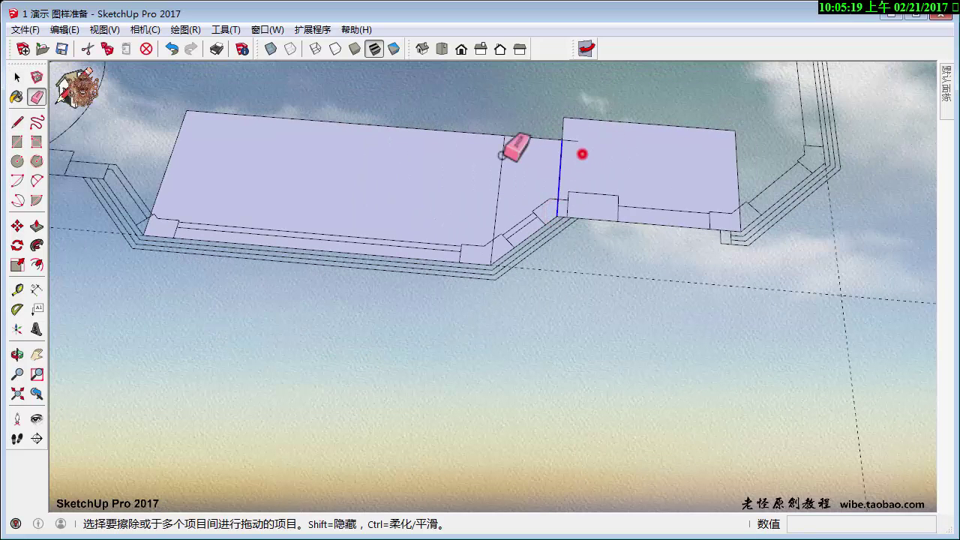
left_click_drag(502, 155, 583, 139)
Draw two more rectangle faces across the lower-left section of the plan.
middle_click_drag(583, 140, 332, 214)
scroll(627, 317, "up", 3)
scroll(598, 378, "up", 2)
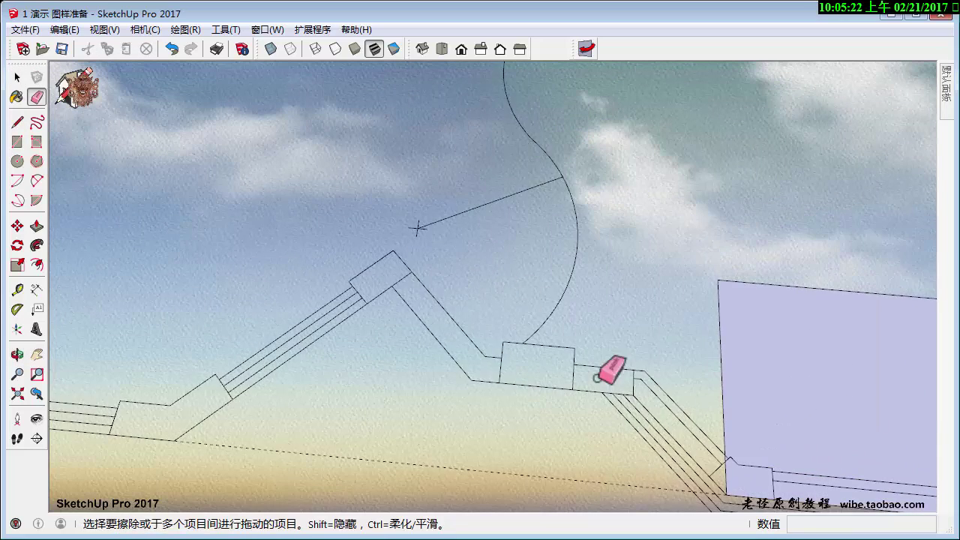
scroll(598, 378, "up", 3)
key("r")
left_click(405, 351)
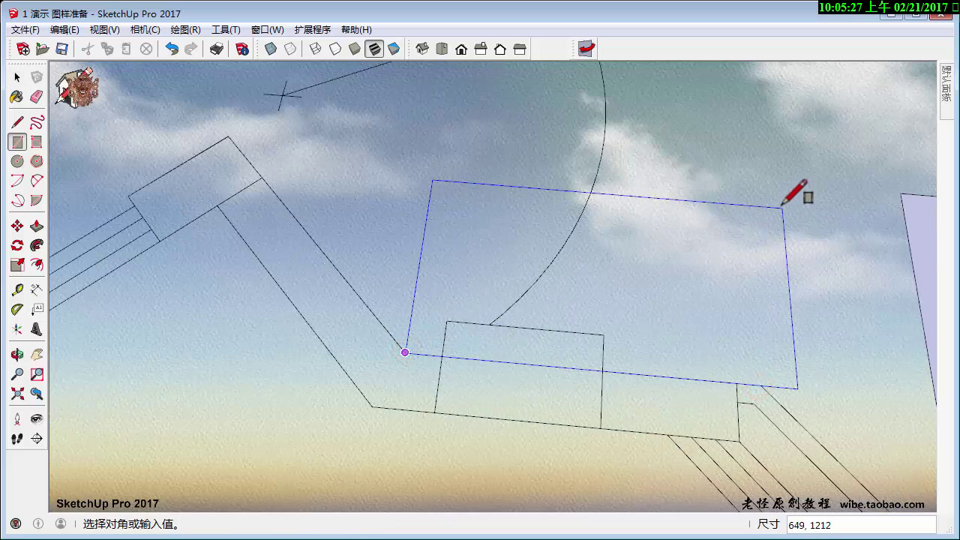
left_click(904, 194)
mouse_move(909, 194)
middle_mouse_down()
mouse_move(751, 156)
mouse_move(747, 186)
middle_mouse_up()
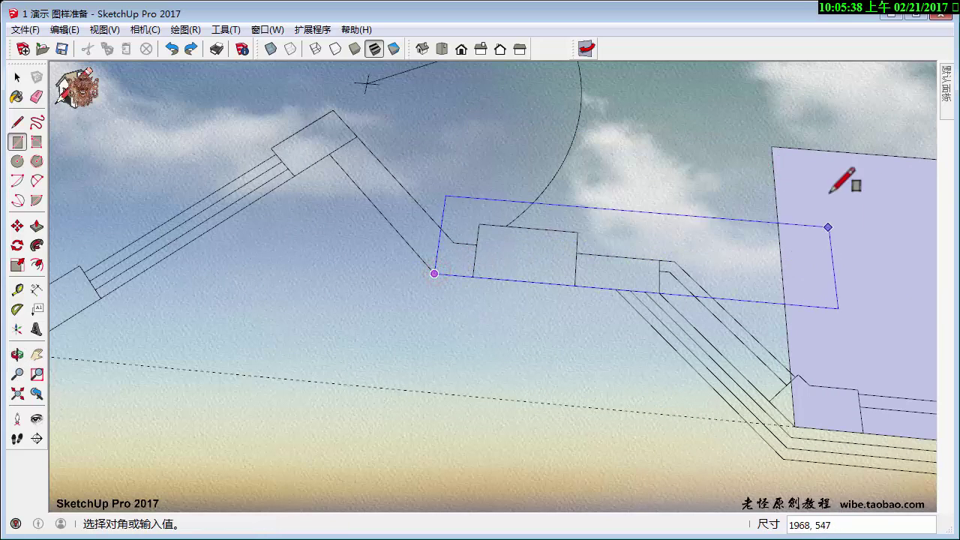
left_click(855, 134)
mouse_move(855, 133)
middle_mouse_down()
mouse_move(664, 189)
mouse_move(698, 229)
middle_mouse_up()
key("space")
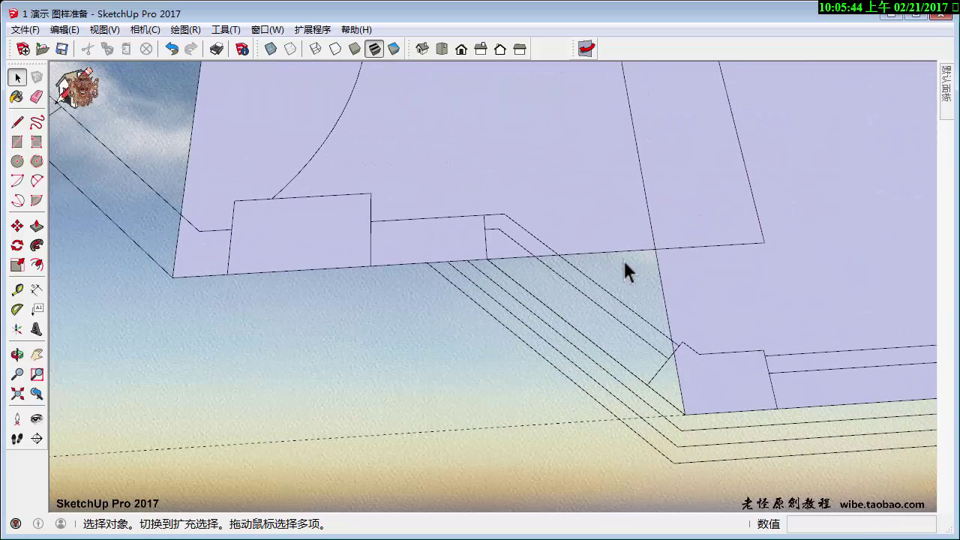
Close a face with a line and erase the long dividing lines to merge the faces.
key("l")
left_click(488, 259)
left_click(684, 410)
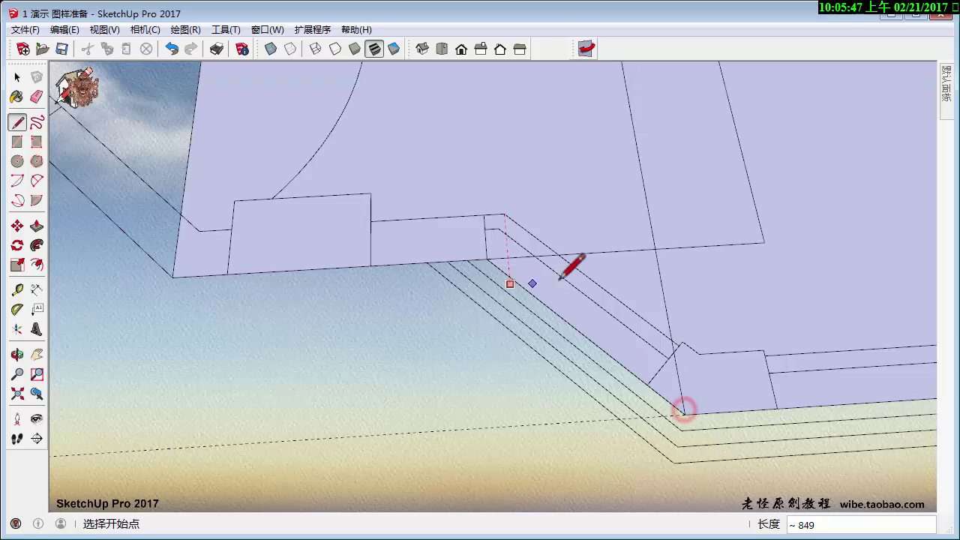
key("space")
key("e")
left_click(666, 253)
left_click(745, 225)
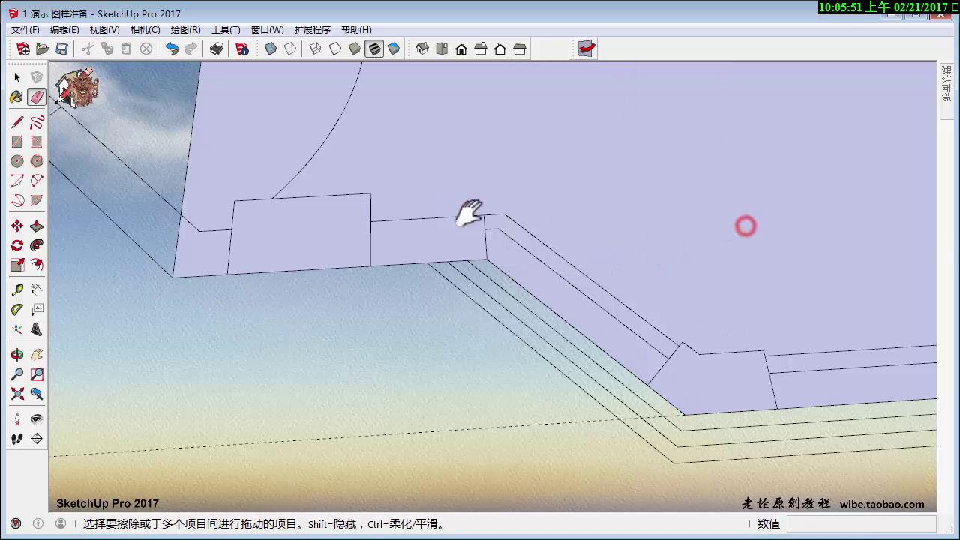
scroll(622, 300, "down", 5)
scroll(707, 215, "down", 2)
mouse_move(708, 215)
middle_mouse_down()
mouse_move(510, 258)
mouse_move(651, 274)
mouse_move(467, 285)
mouse_move(510, 353)
middle_mouse_up()
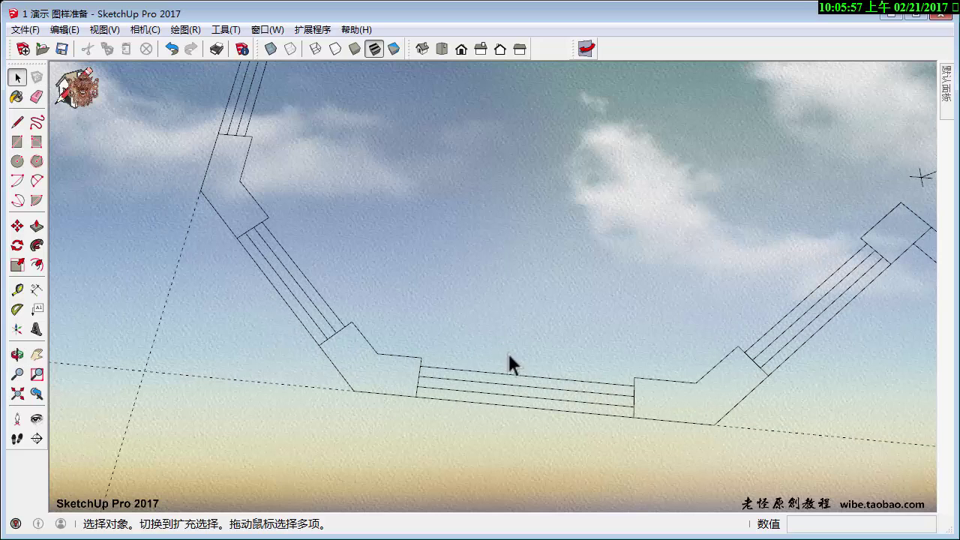
Trace rotated-rectangle faces along the outer wall and the angled wall.
key("r")
left_click(354, 390)
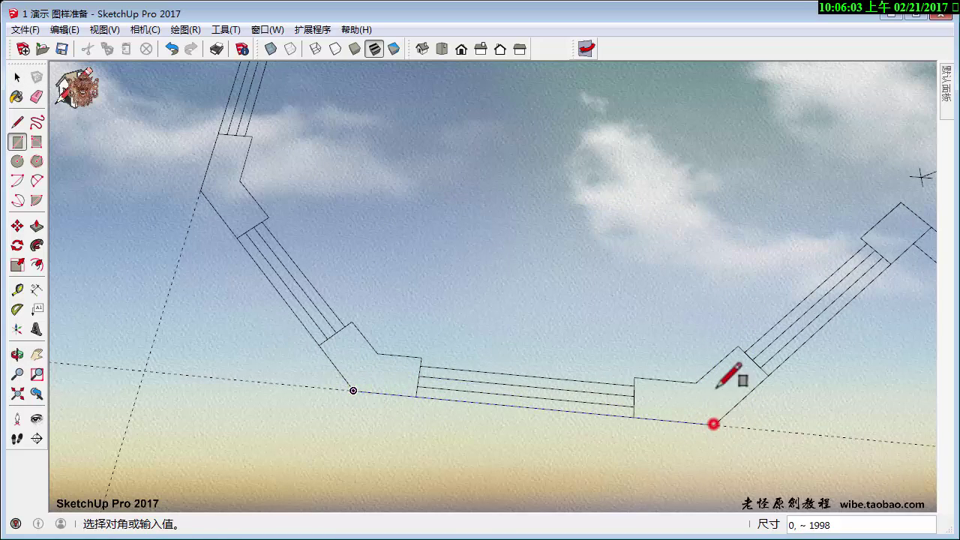
key("space")
left_click(38, 141)
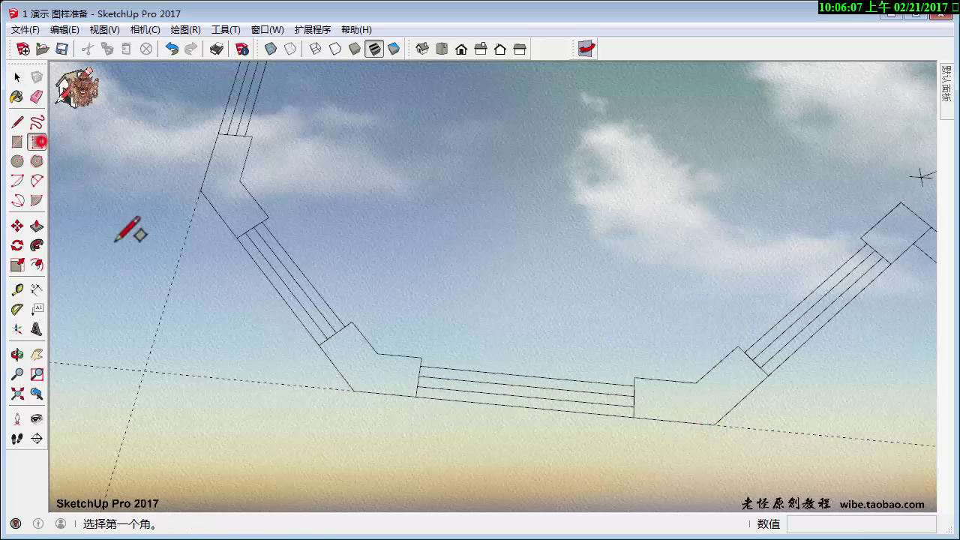
left_click(353, 390)
left_click(714, 425)
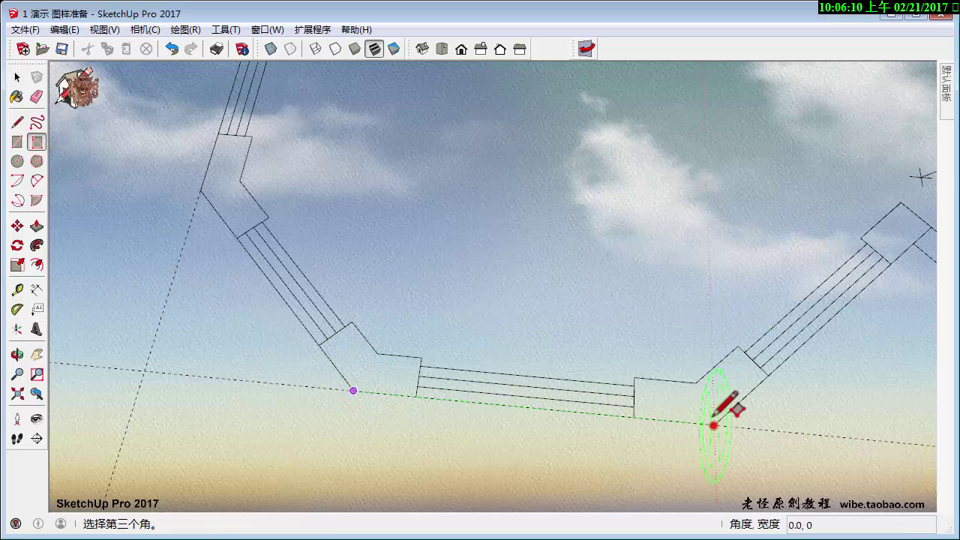
left_click(717, 157)
middle_click_drag(717, 157, 525, 214)
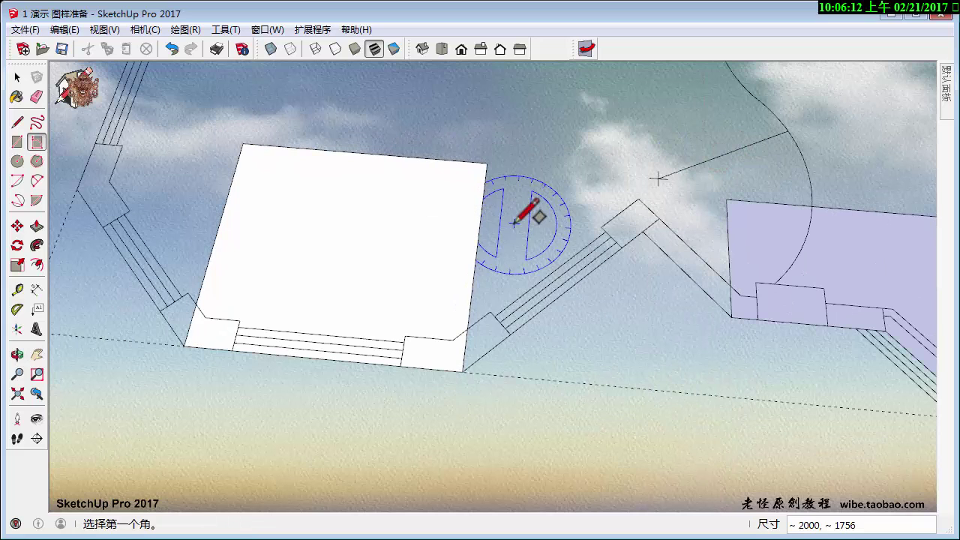
left_click(460, 370)
left_click(642, 232)
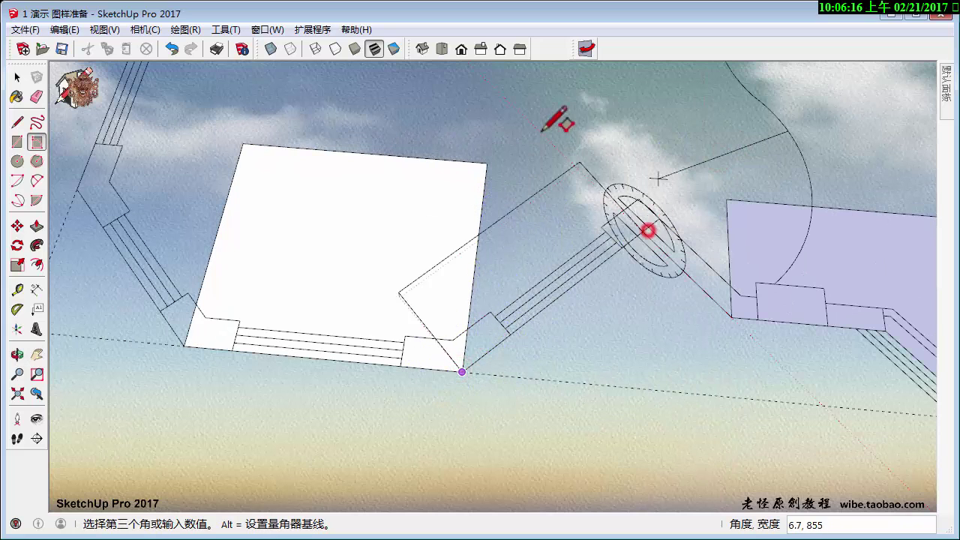
left_click(505, 107)
Add another rotated-rectangle face and close the gap to the top corner with a line.
scroll(503, 203, "up", 3)
scroll(514, 215, "up", 3)
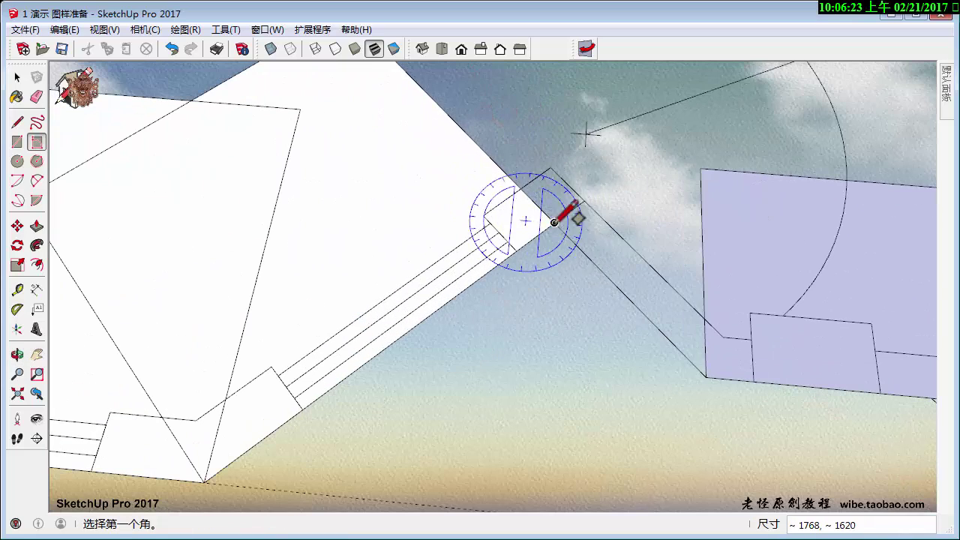
left_click(554, 222)
left_click(706, 378)
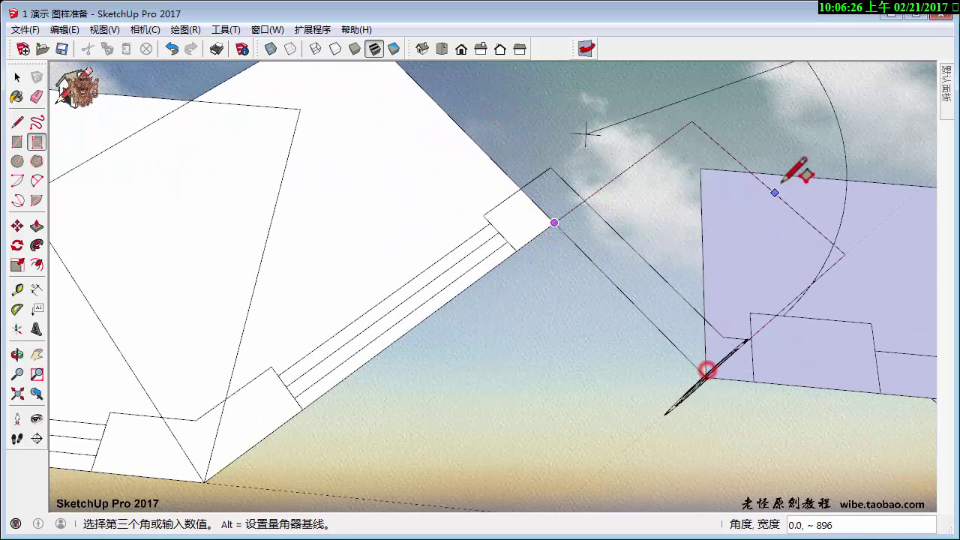
left_click(782, 166)
middle_click_drag(783, 167, 783, 267)
key("l")
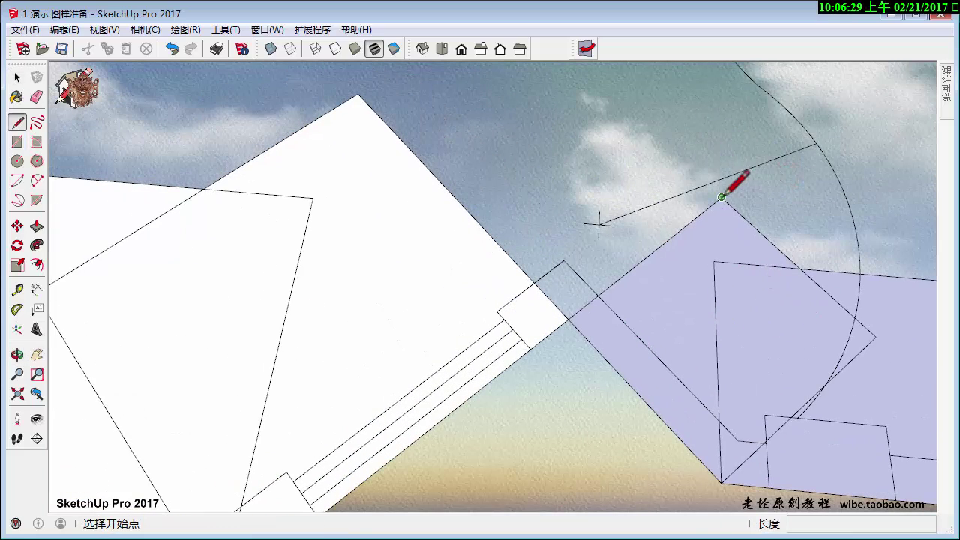
left_click(721, 197)
left_click(358, 96)
key("space")
Erase the diagonal edge to the stairs and the leftover edges around the purple face.
key("e")
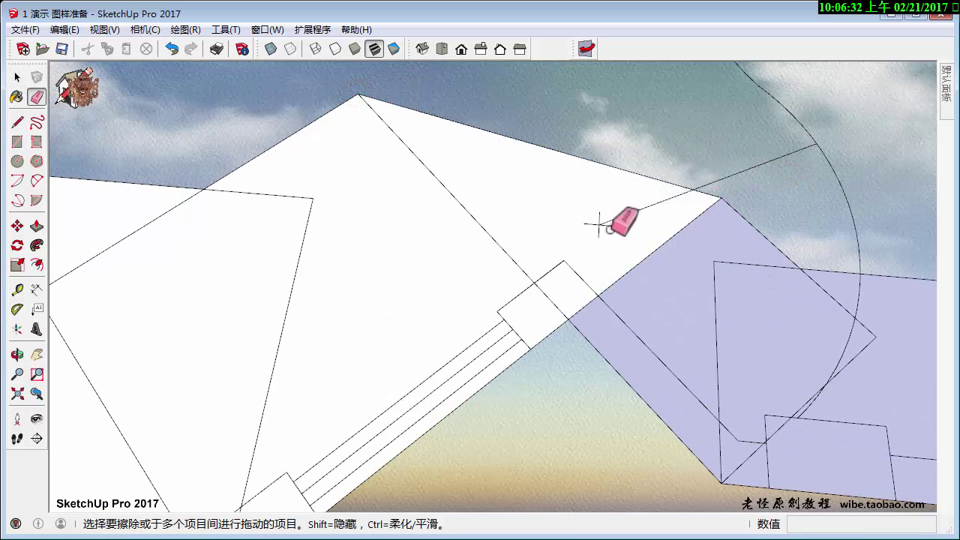
left_click(486, 232)
middle_click_drag(488, 242, 793, 313)
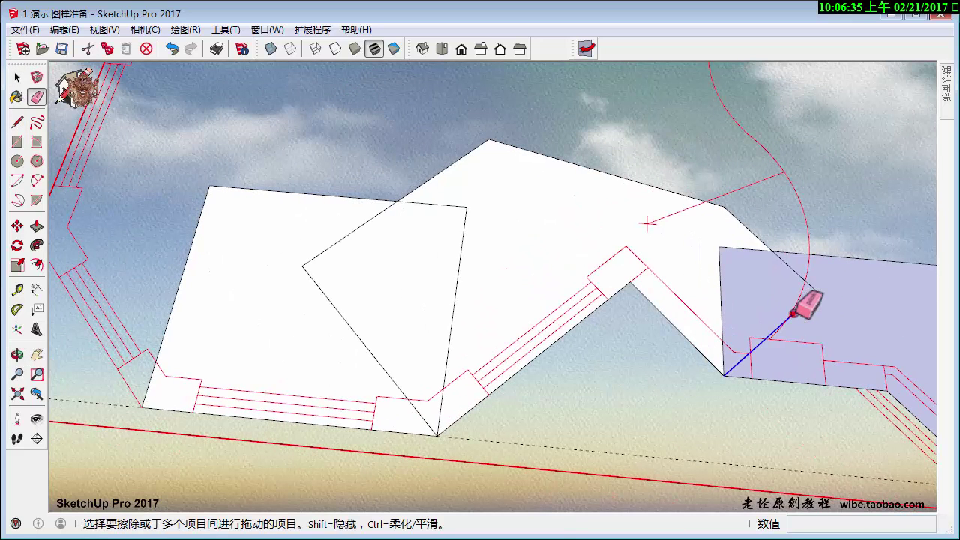
middle_click_drag(729, 249, 592, 243)
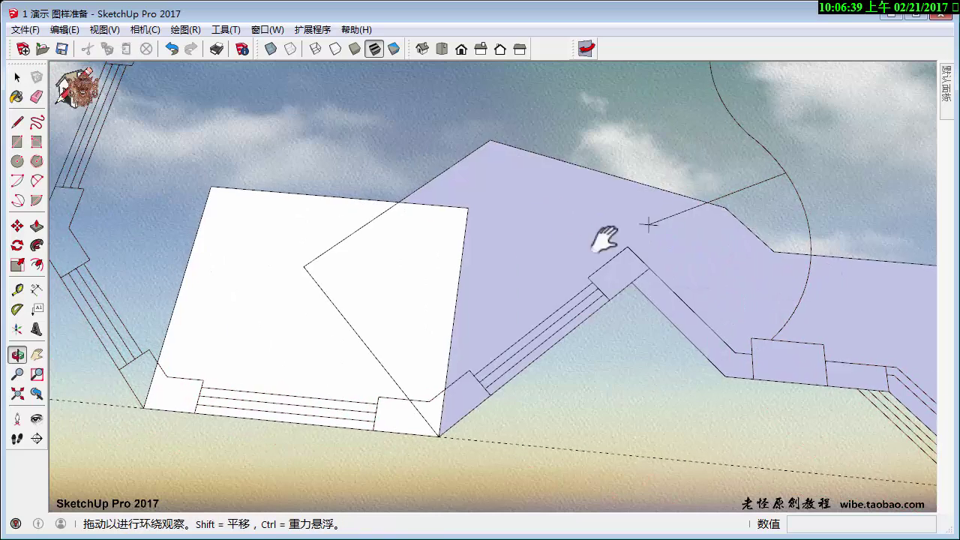
left_click(649, 266)
left_click(551, 258)
Erase the leftover diagonal edge and trace a rotated-rectangle face along the left wall.
left_click(497, 333)
middle_click_drag(497, 333, 420, 390, "shift")
left_click(36, 141)
left_click(325, 324)
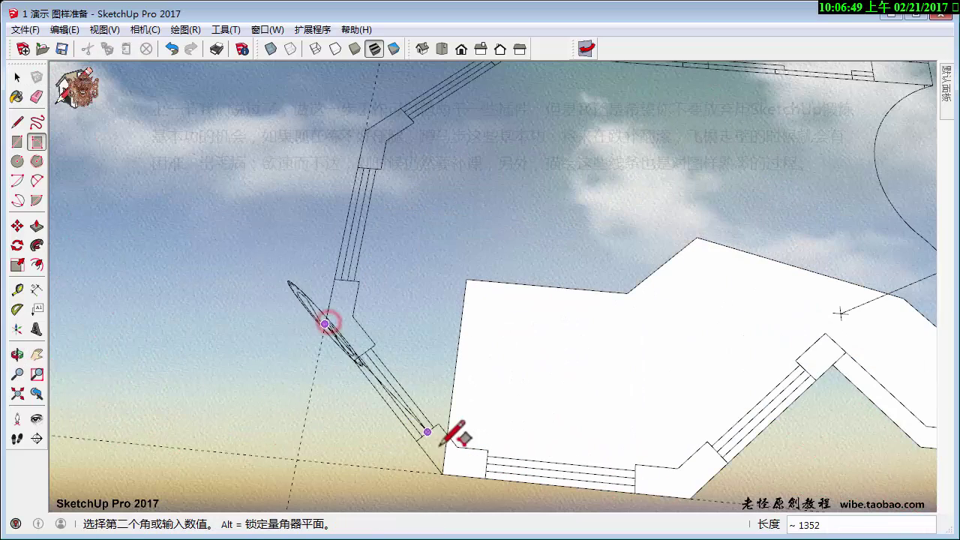
left_click(442, 473)
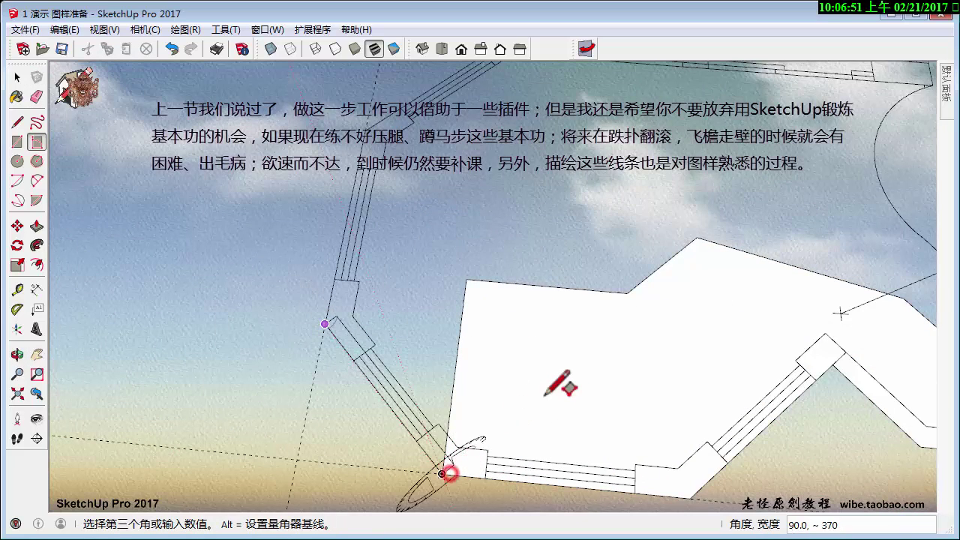
left_click(602, 347)
Add a 2100 by about 1298 rotated-rectangle face and another at the next wall endpoint.
mouse_move(503, 321)
middle_mouse_down()
mouse_move(514, 450)
mouse_move(423, 394)
middle_mouse_up()
left_click(356, 460)
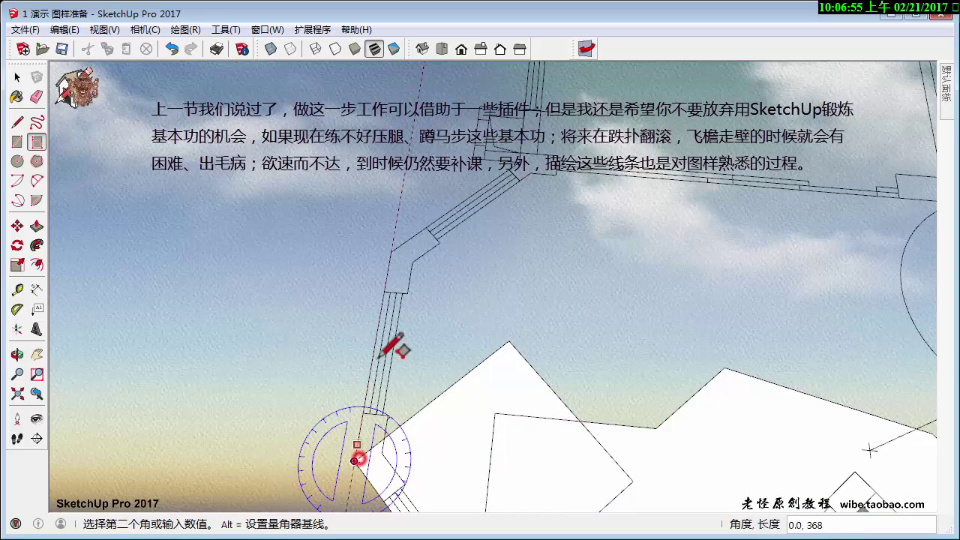
left_click(390, 251)
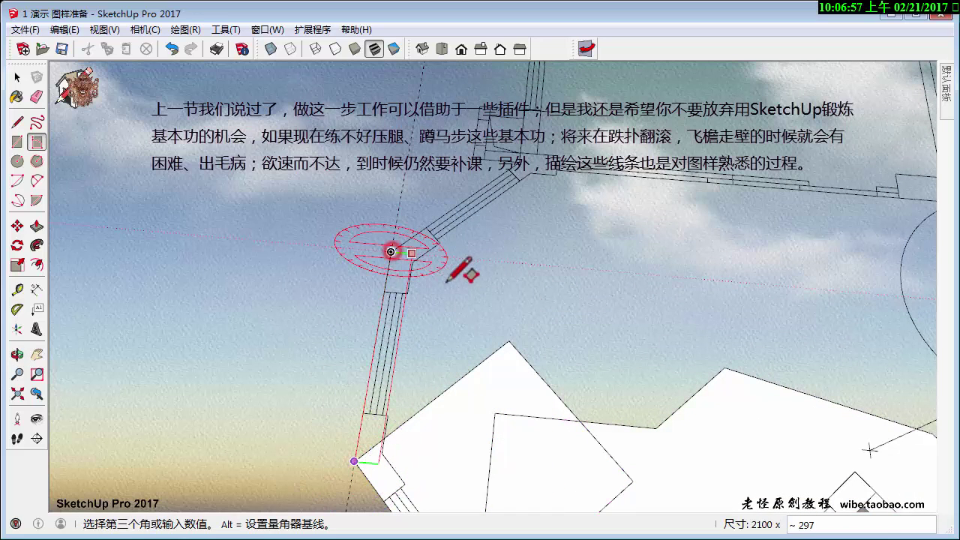
left_click(521, 344)
mouse_move(521, 343)
middle_mouse_down()
mouse_move(488, 365)
mouse_move(407, 350)
middle_mouse_up()
left_click(318, 356)
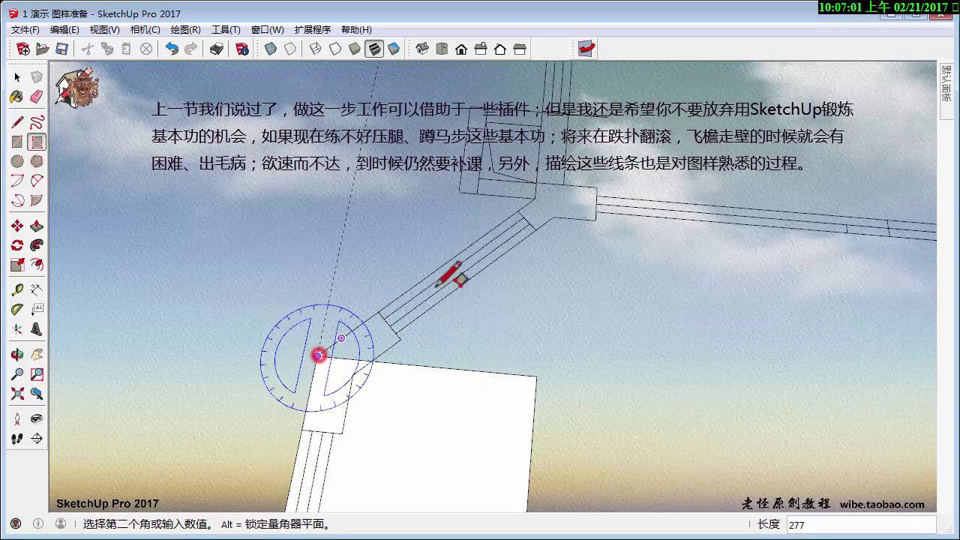
left_click(534, 198)
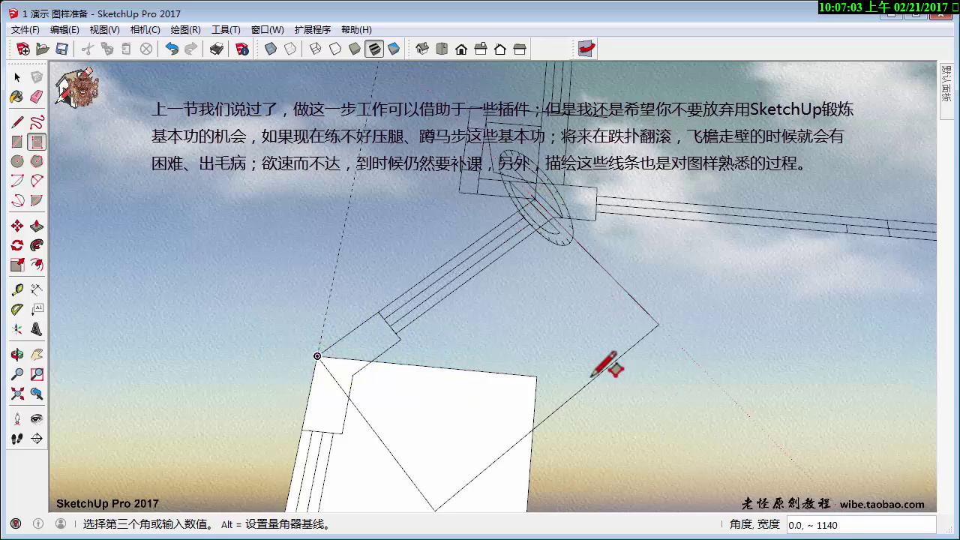
left_click(606, 361)
Draw one more rectangle face from a wall corner, spanning the plan's central area.
mouse_move(605, 361)
middle_mouse_down()
mouse_move(518, 385)
mouse_move(498, 257)
mouse_move(523, 328)
mouse_move(512, 309)
middle_mouse_up()
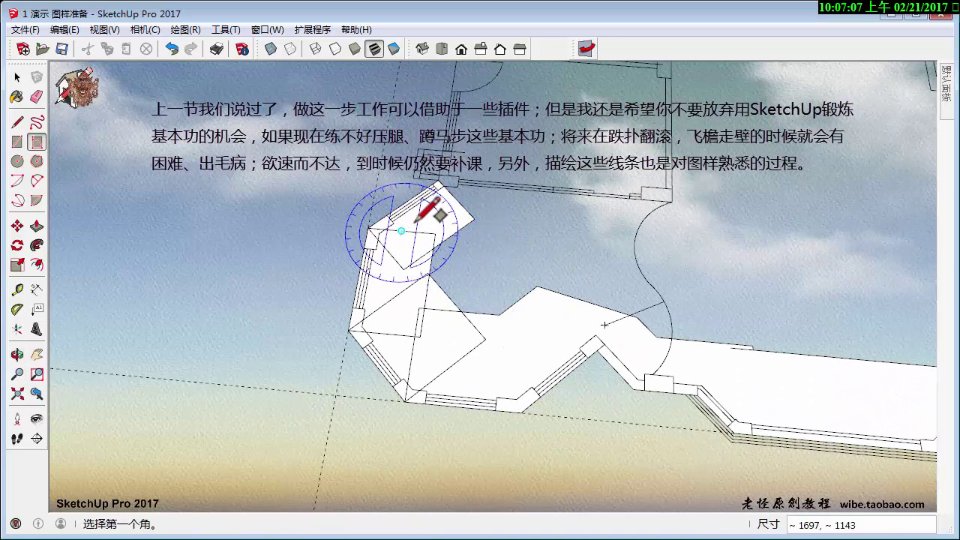
left_click(417, 221)
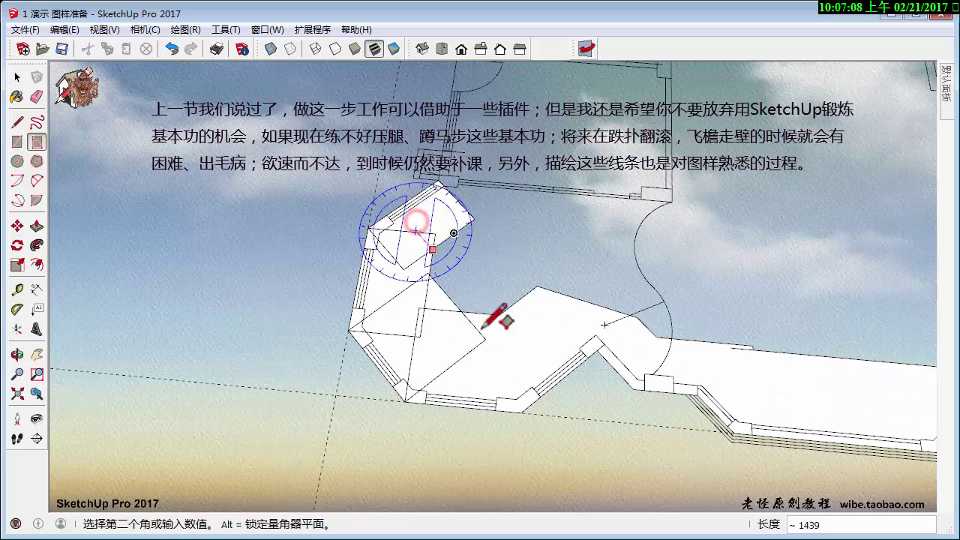
left_click(677, 252)
left_click(679, 343)
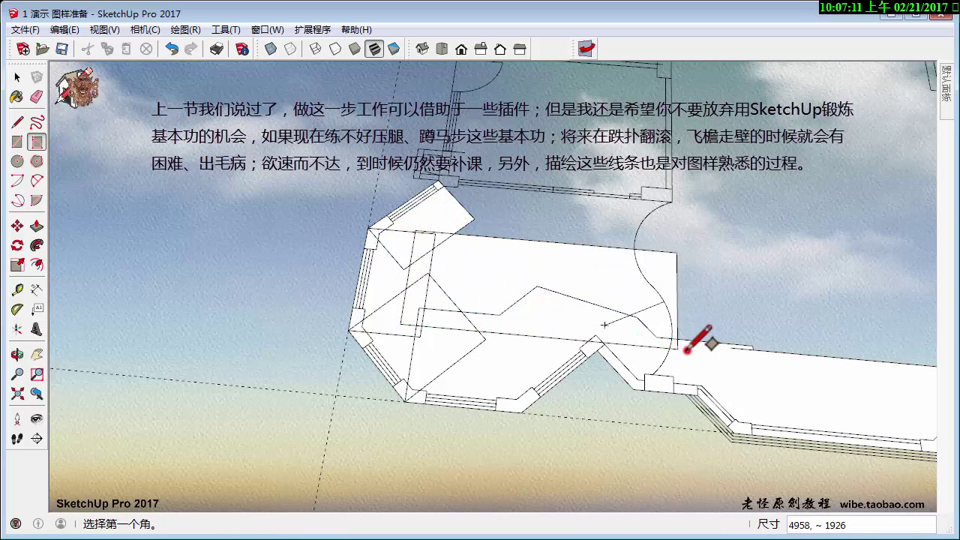
key("space")
Erase the stray edges and triangle lines inside the plan face, including at the top corner.
key("e")
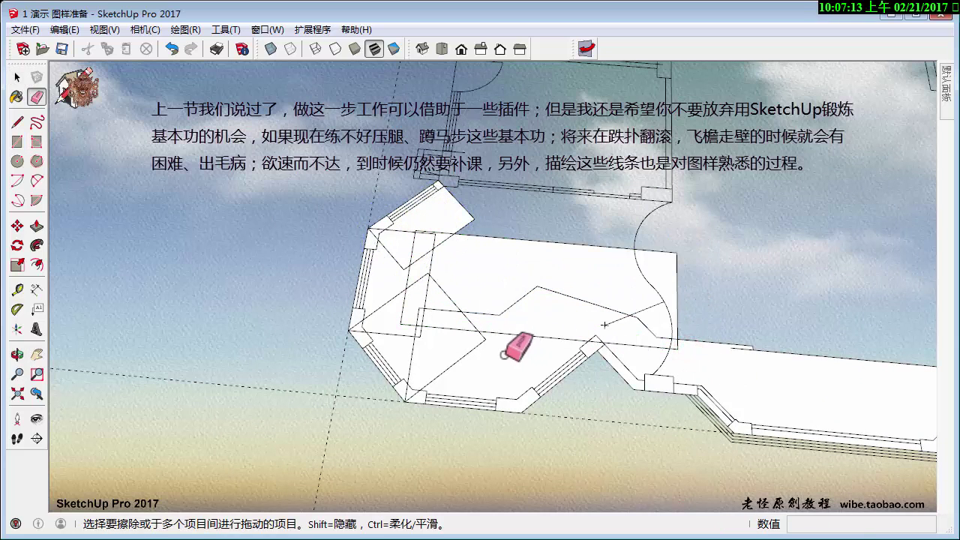
left_click_drag(478, 340, 478, 339)
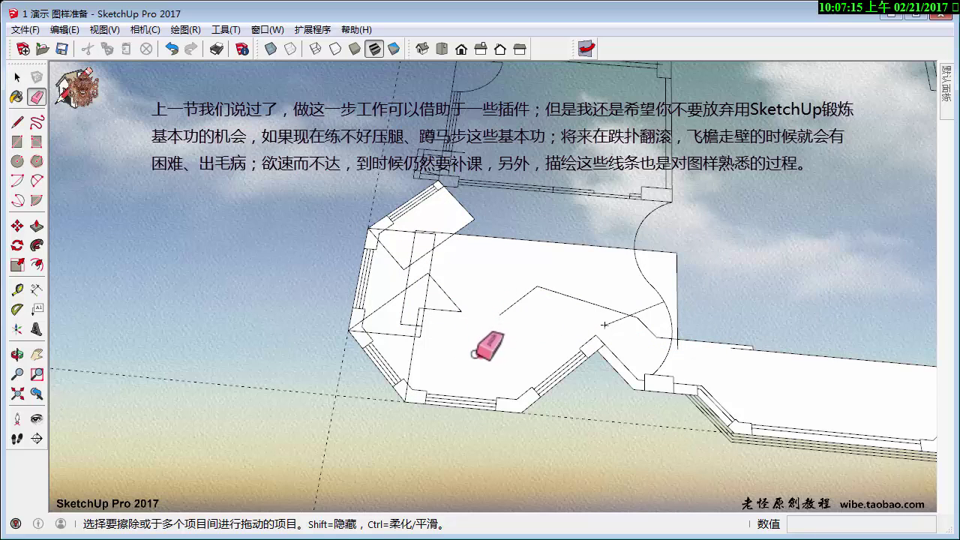
left_click_drag(417, 297, 415, 345)
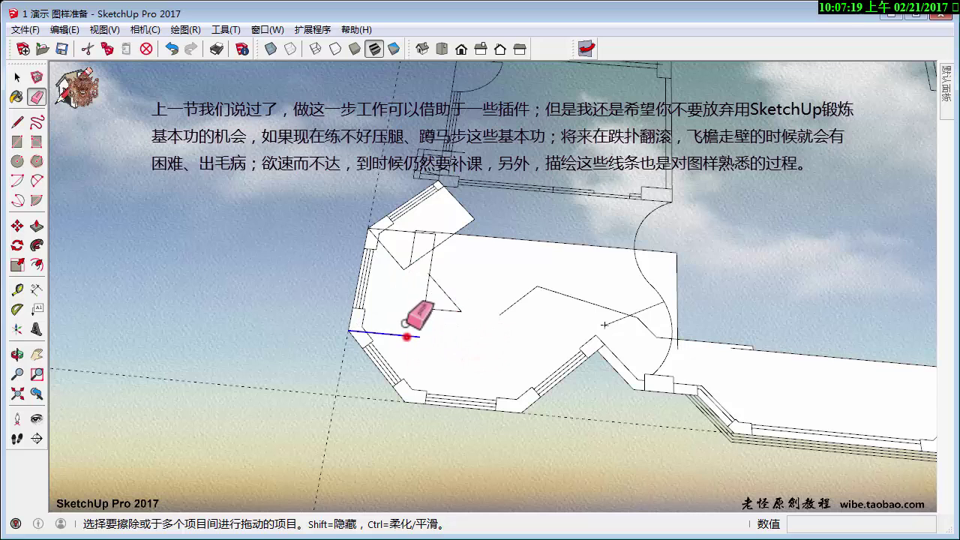
middle_click_drag(422, 318, 482, 343, "shift")
scroll(491, 347, "up", 3)
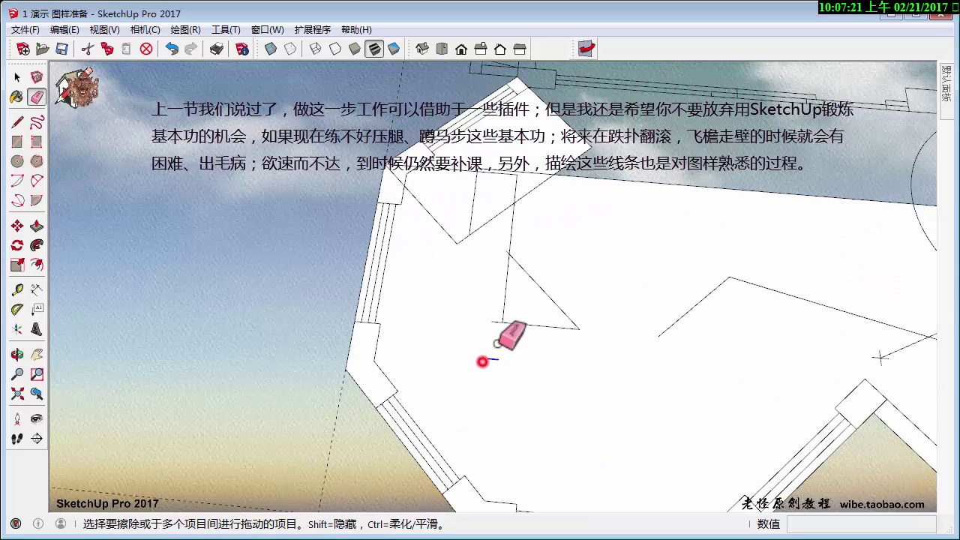
left_click_drag(497, 343, 546, 285)
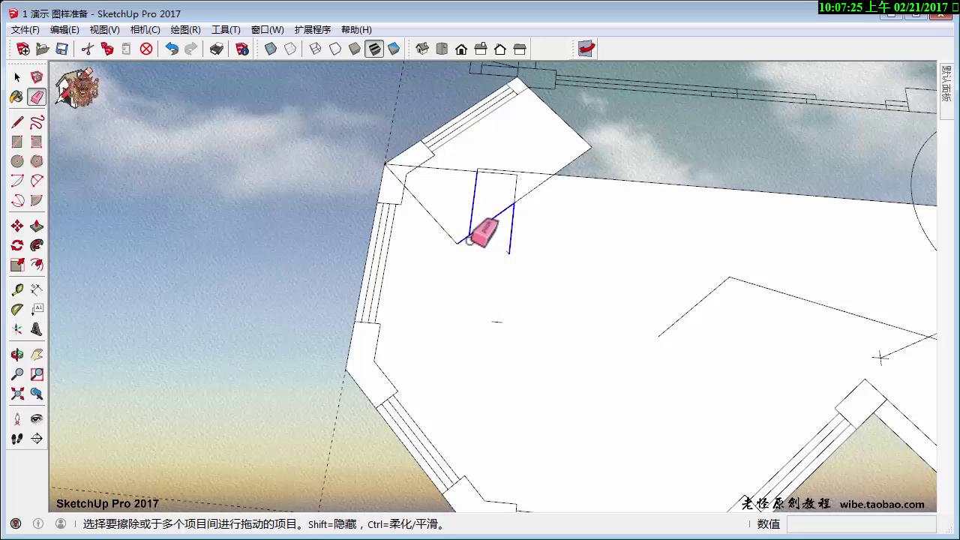
mouse_move(444, 224)
left_mouse_down()
mouse_move(453, 172)
mouse_move(480, 169)
left_mouse_up()
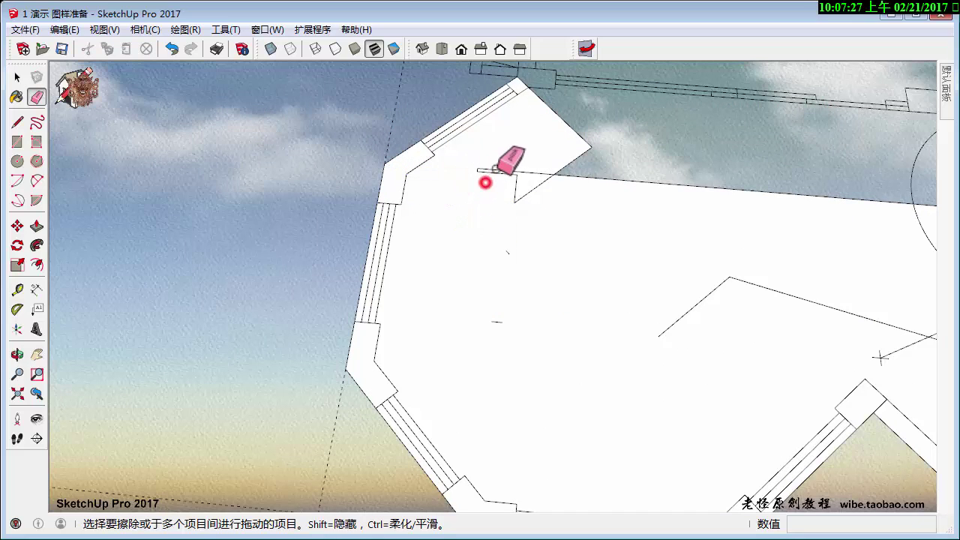
left_click_drag(525, 197, 526, 196)
middle_click_drag(495, 225, 487, 220, "shift")
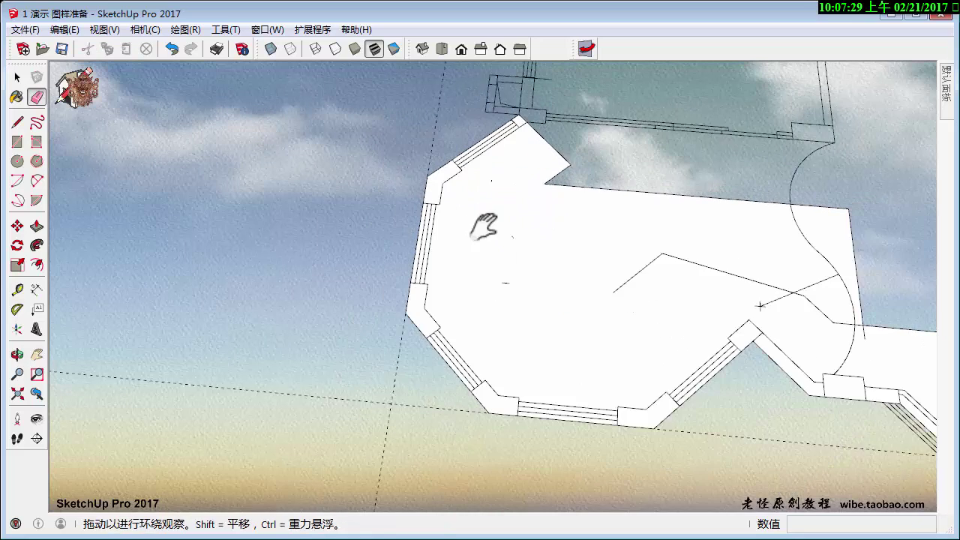
scroll(682, 343, "down", 2)
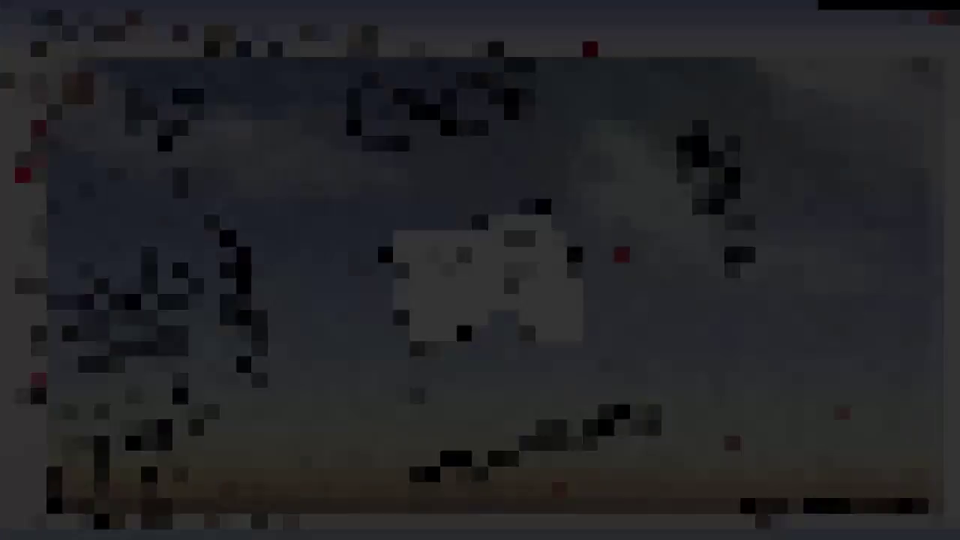
double_click(475, 283)
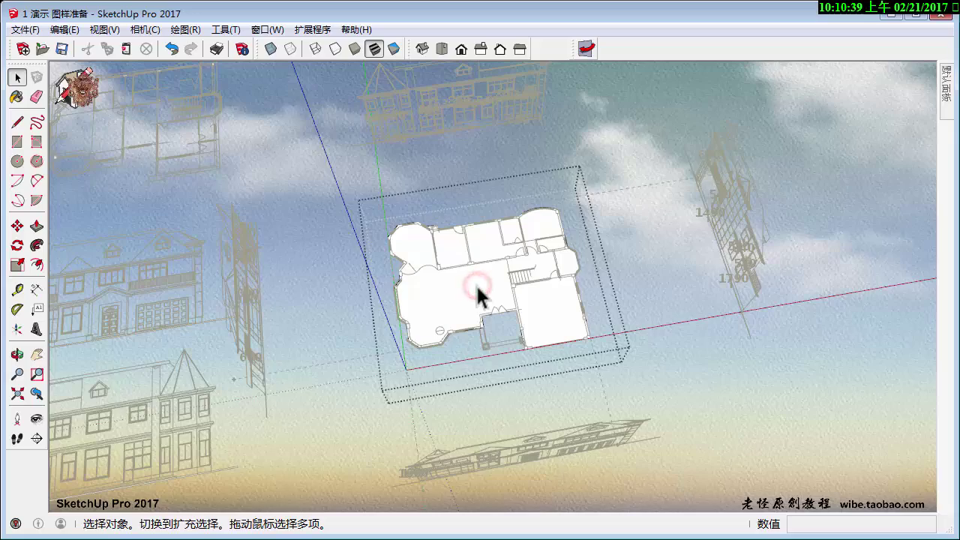
middle_click_drag(529, 279, 461, 252)
left_click(659, 272)
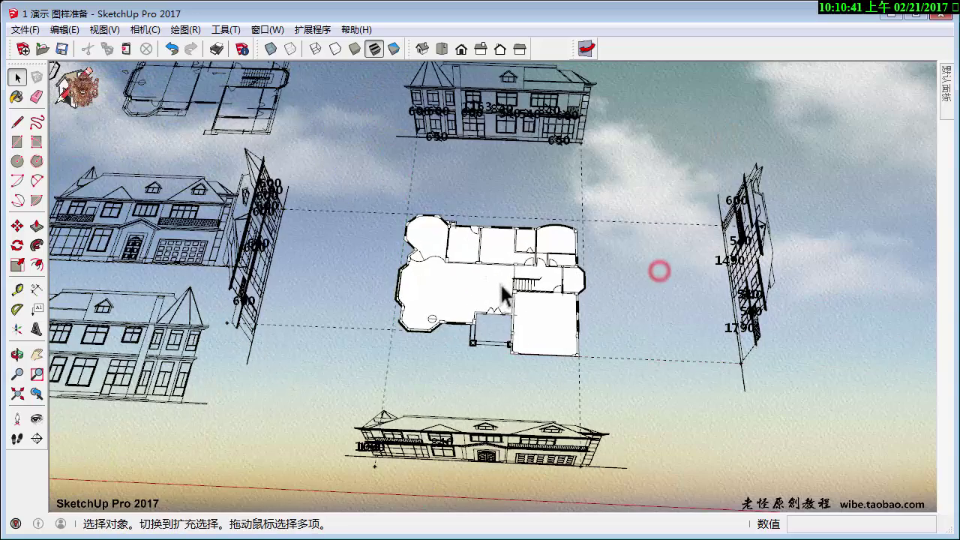
left_click(499, 284)
mouse_move(498, 284)
middle_mouse_down()
mouse_move(670, 289)
mouse_move(488, 283)
mouse_move(482, 273)
mouse_move(514, 242)
mouse_move(475, 290)
middle_mouse_up()
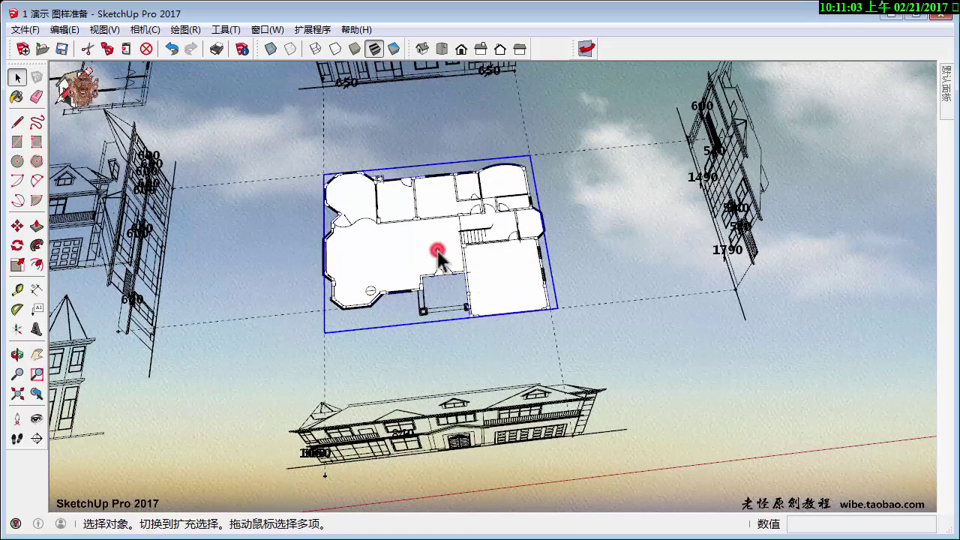
double_click(435, 252)
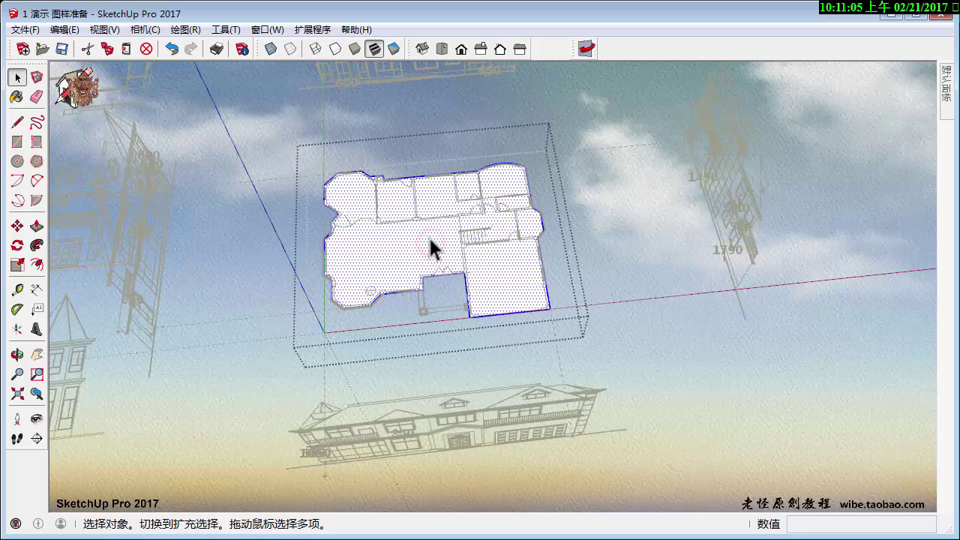
scroll(433, 243, "up", 3)
left_click(765, 272)
left_click(560, 259)
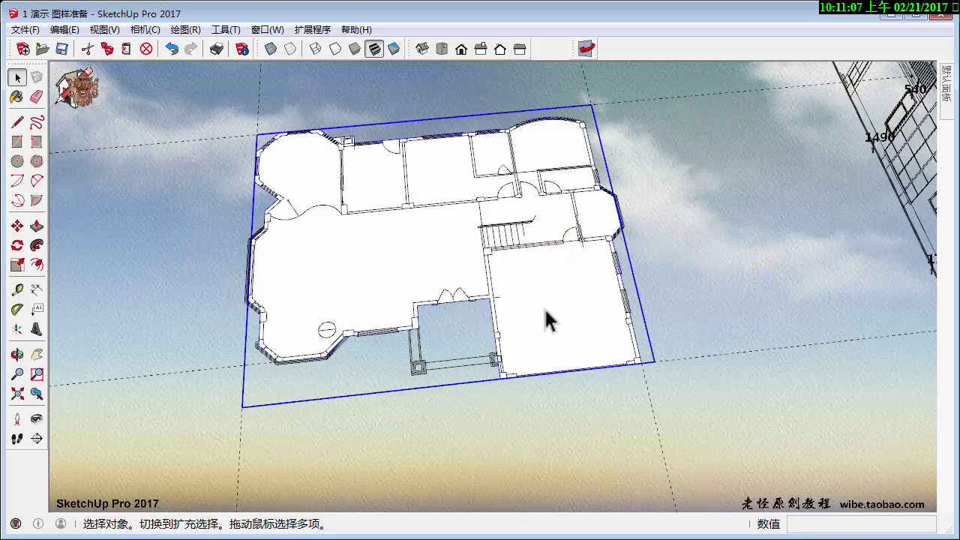
mouse_move(392, 257)
middle_mouse_down()
mouse_move(440, 255)
mouse_move(454, 275)
mouse_move(321, 277)
middle_mouse_up()
scroll(450, 275, "down", 3)
Copy the floor plan group off to the right.
scroll(321, 278, "down", 1)
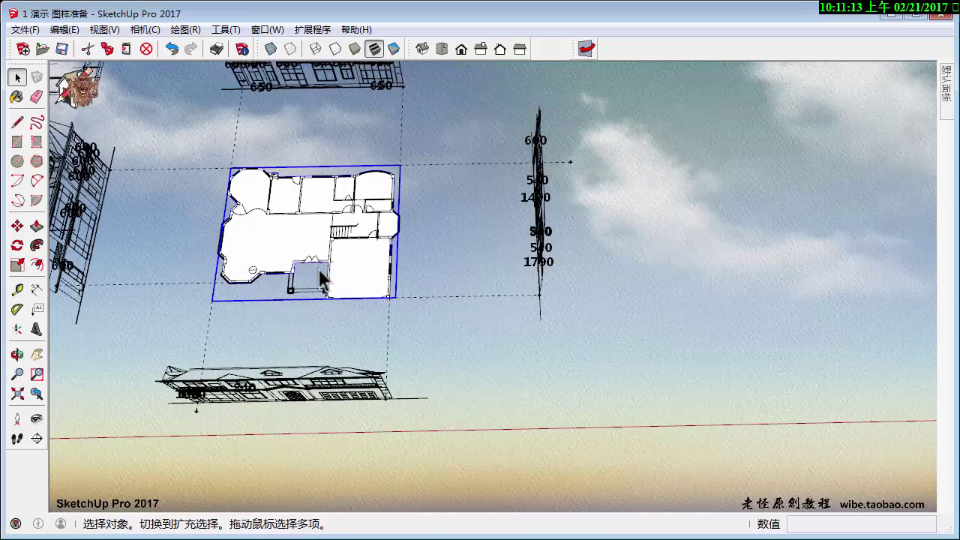
key("m")
left_click(300, 240)
key("ctrl")
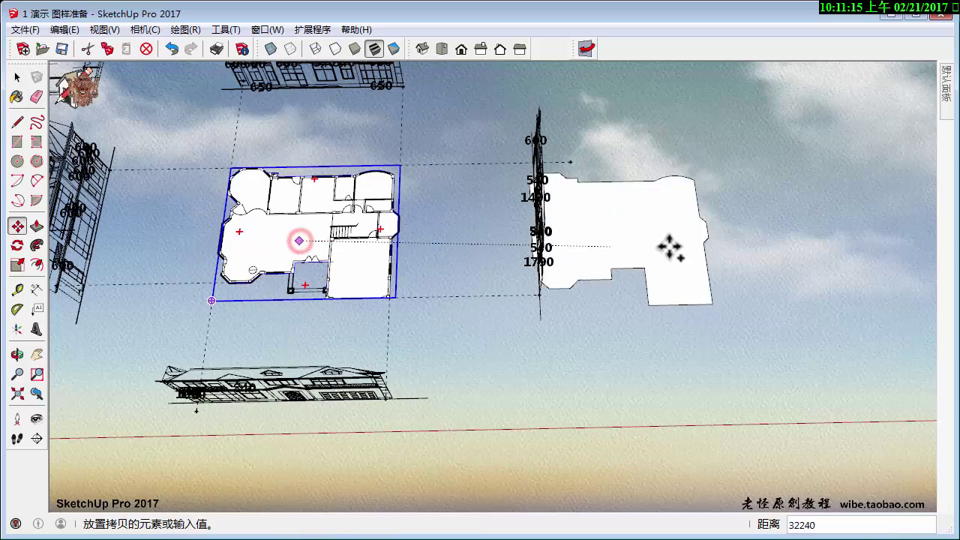
left_click(759, 228)
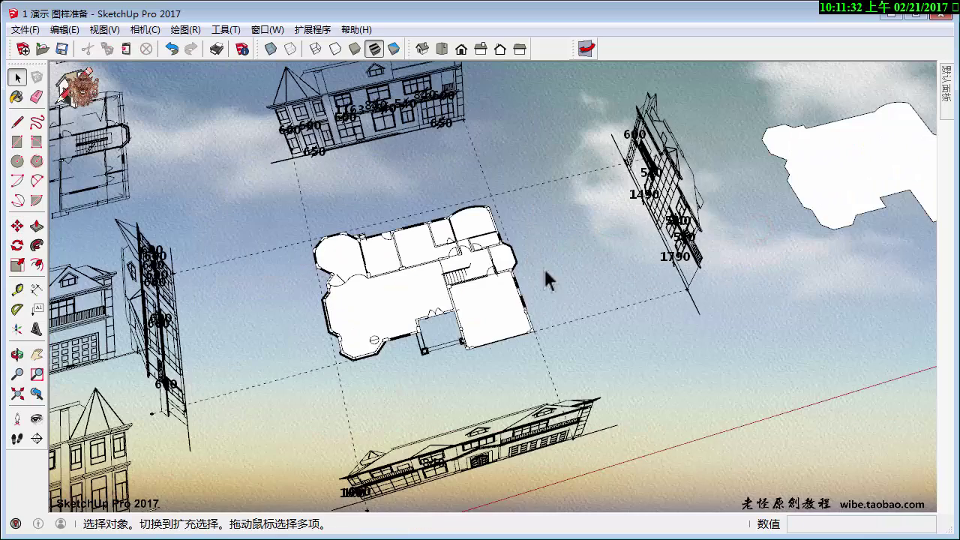
middle_click_drag(552, 300, 417, 289)
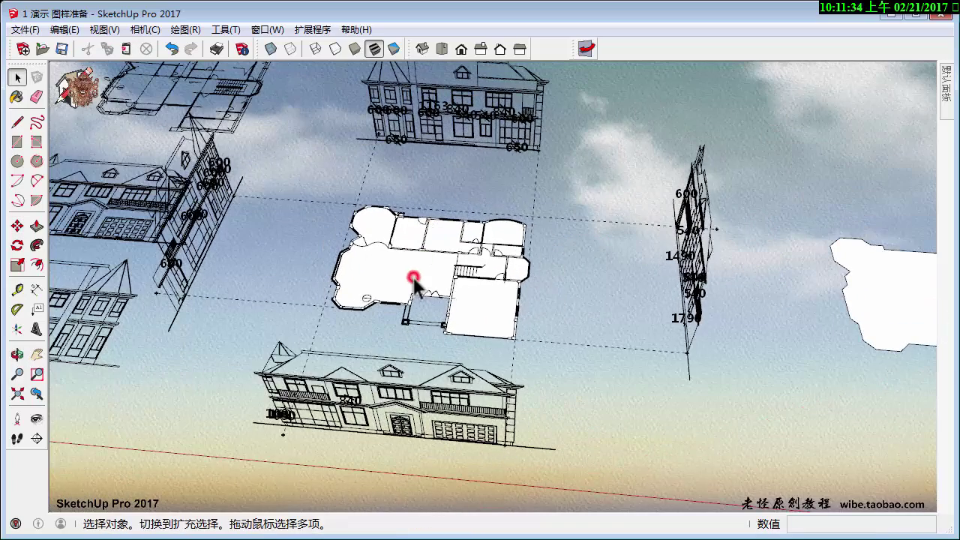
Push/Pull the original plan's face up 4550 into a solid block.
double_click(414, 278)
key("p")
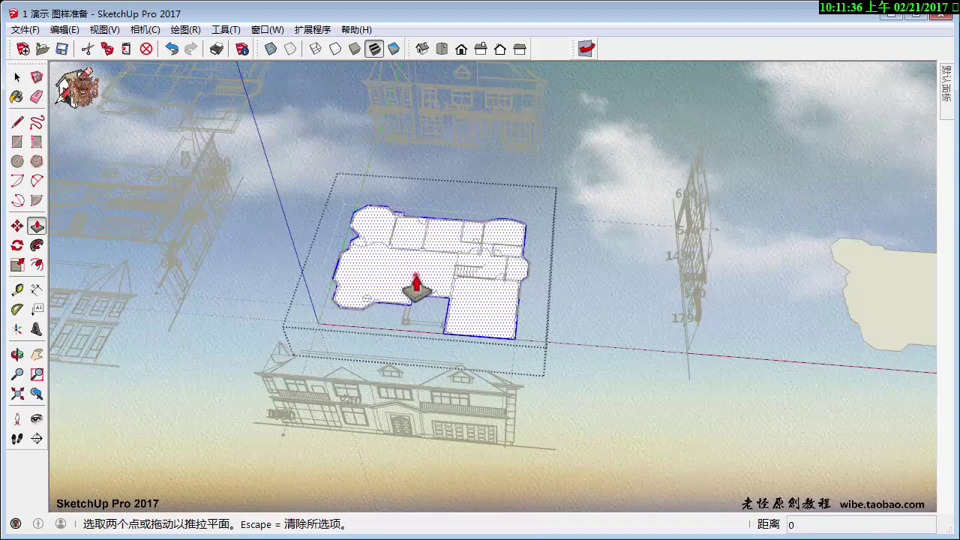
left_click(403, 290)
left_click(407, 223)
middle_click_drag(407, 222, 439, 204)
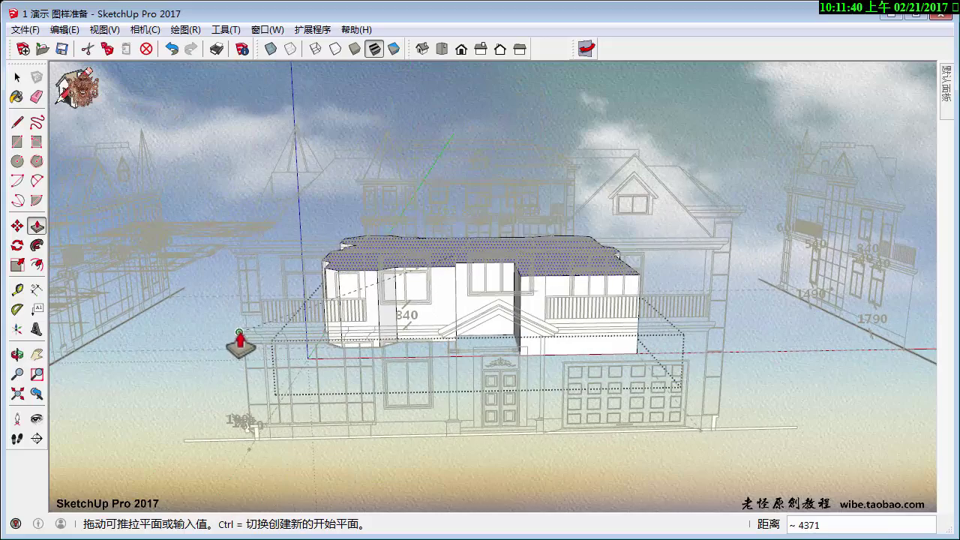
type("4550")
key("Return")
key("space")
mouse_move(257, 332)
middle_mouse_down()
mouse_move(544, 336)
mouse_move(576, 321)
mouse_move(404, 309)
mouse_move(613, 281)
middle_mouse_up()
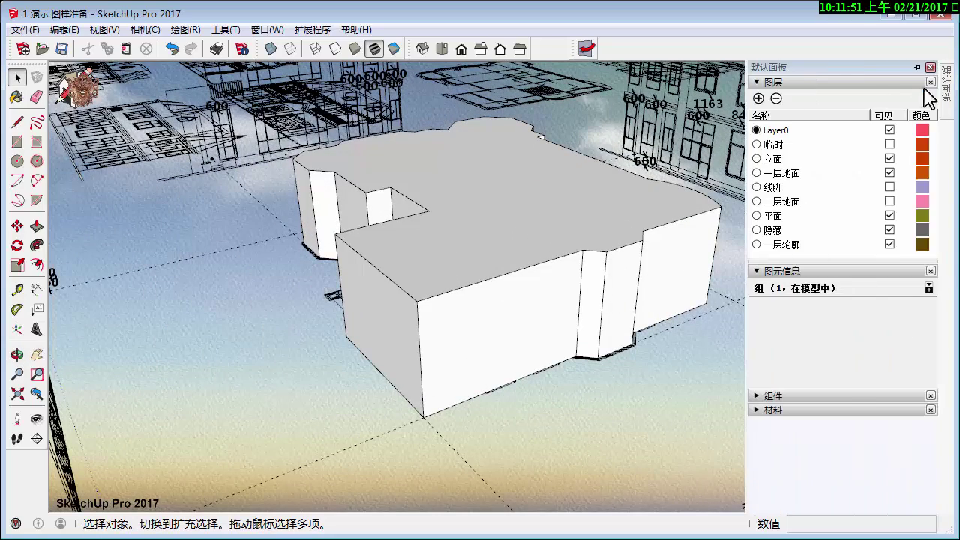
Copy the block's top outline down the walls to sill height and open the Components library.
double_click(581, 206)
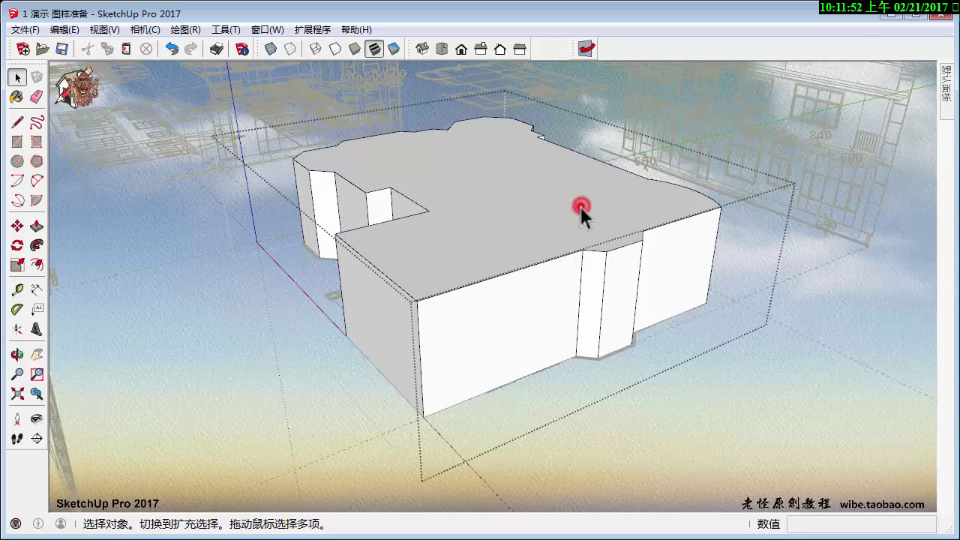
double_click(498, 243)
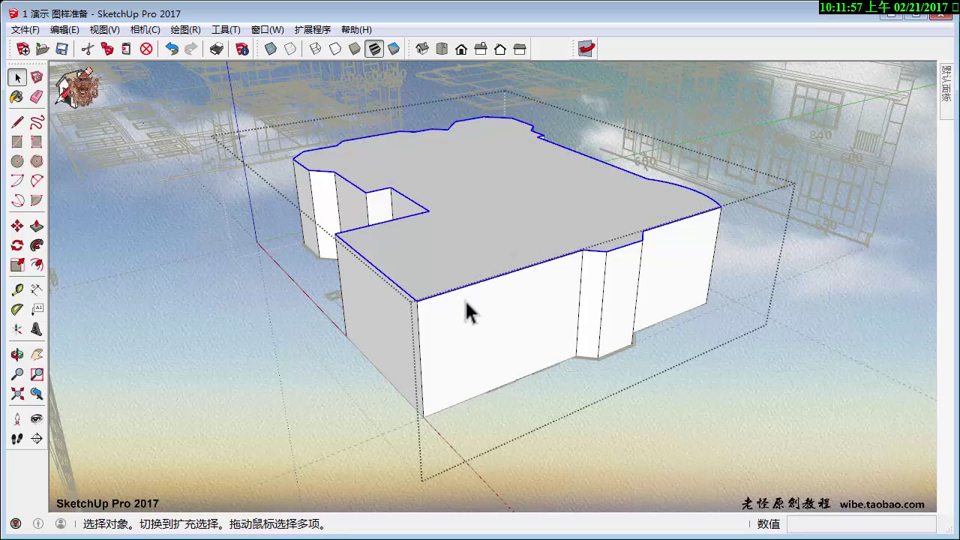
middle_click_drag(465, 313, 463, 266)
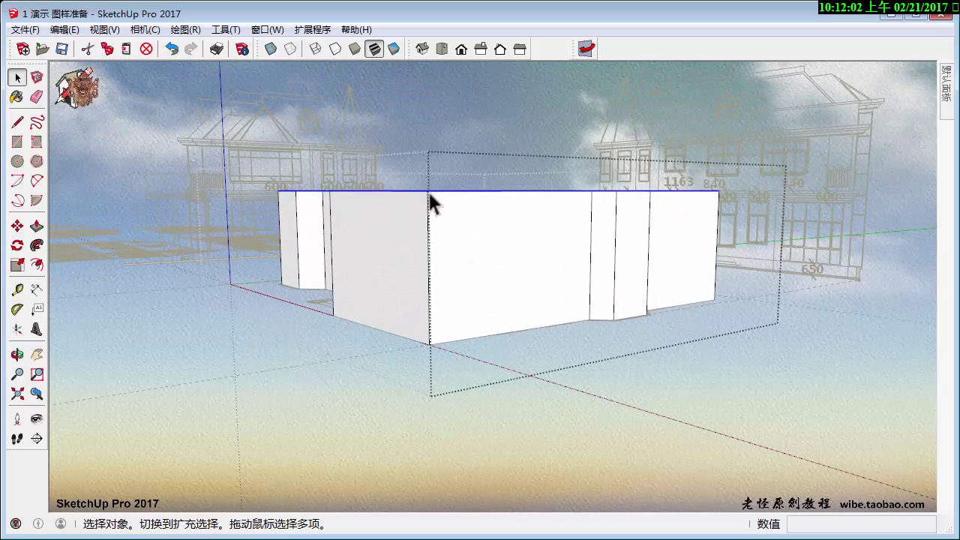
key("m")
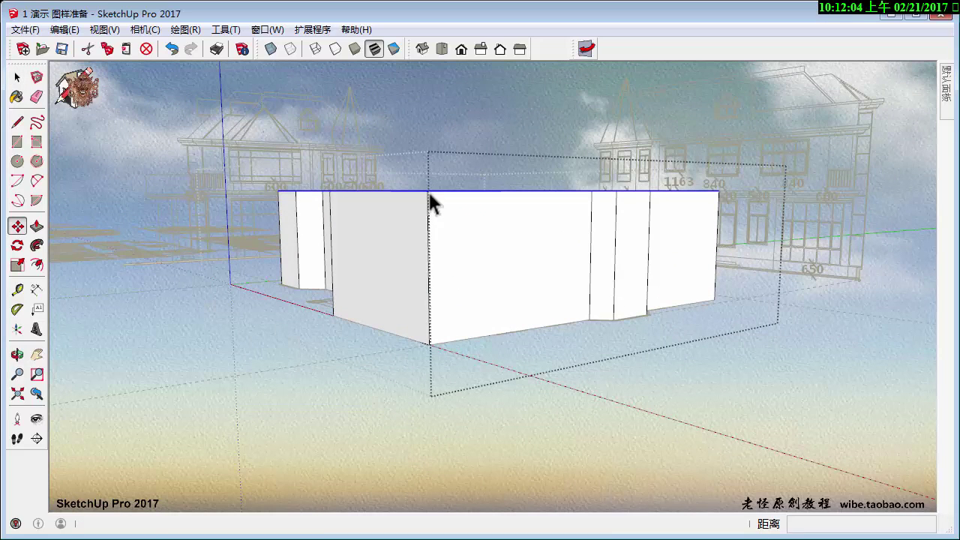
left_click(429, 192)
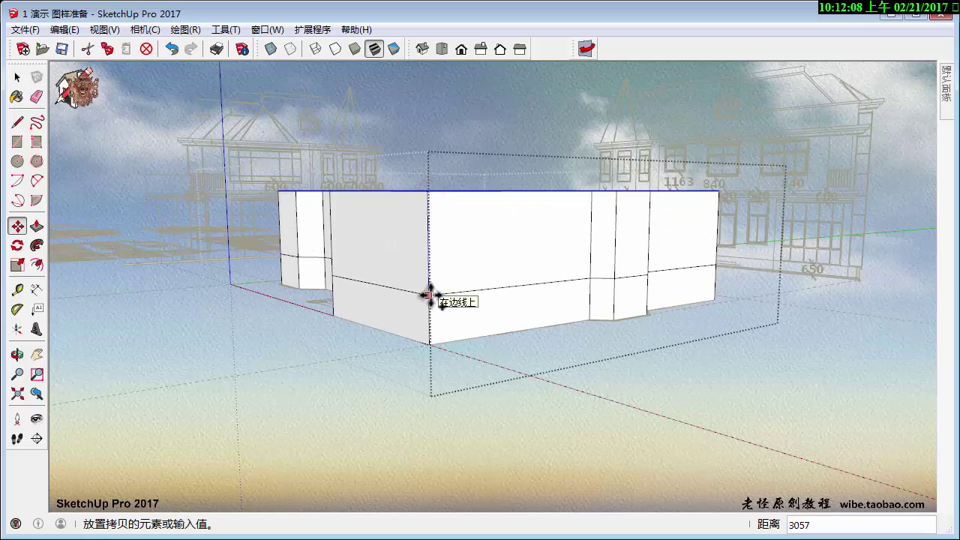
left_click(432, 297)
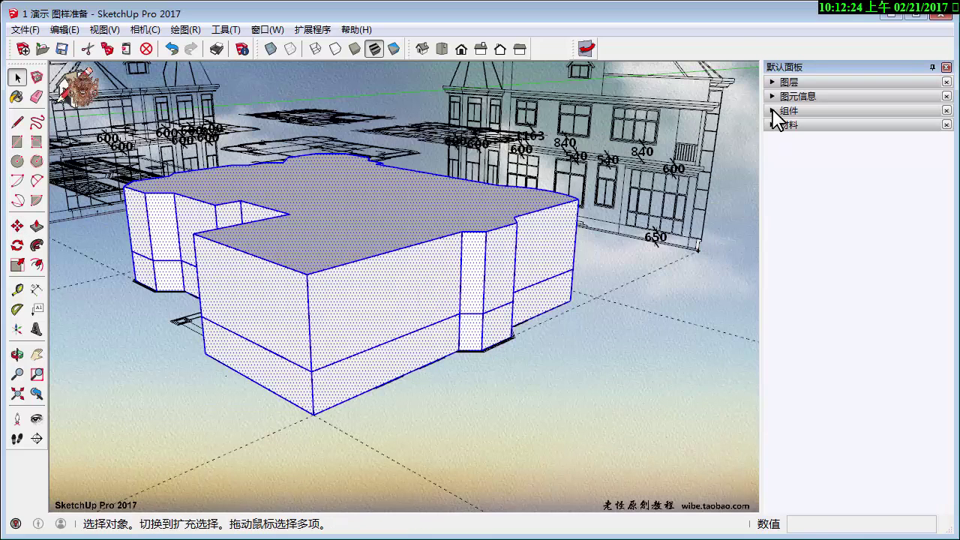
left_click(772, 110)
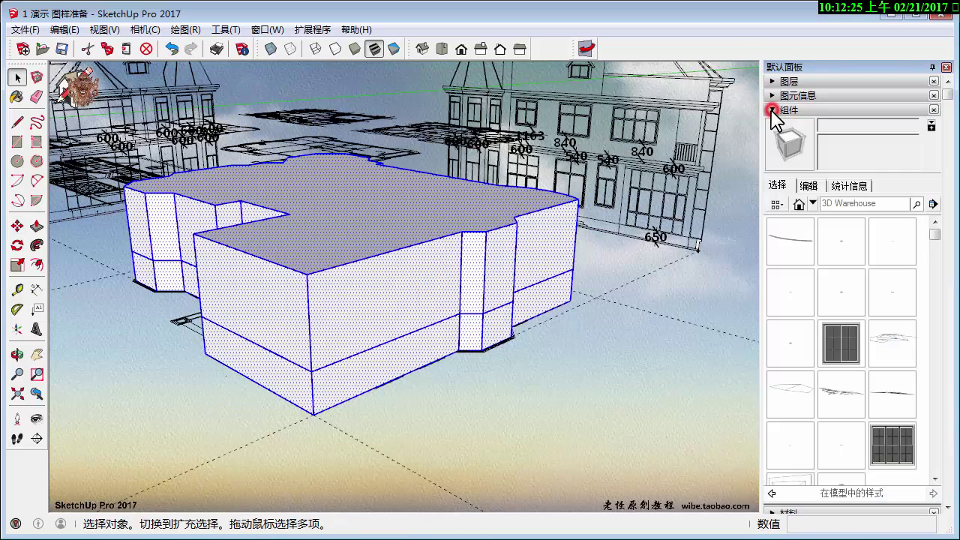
Place the 三扇双吊钩竖框窗户 window on the front wall, set it on the sill line and enlarge it.
left_click(899, 440)
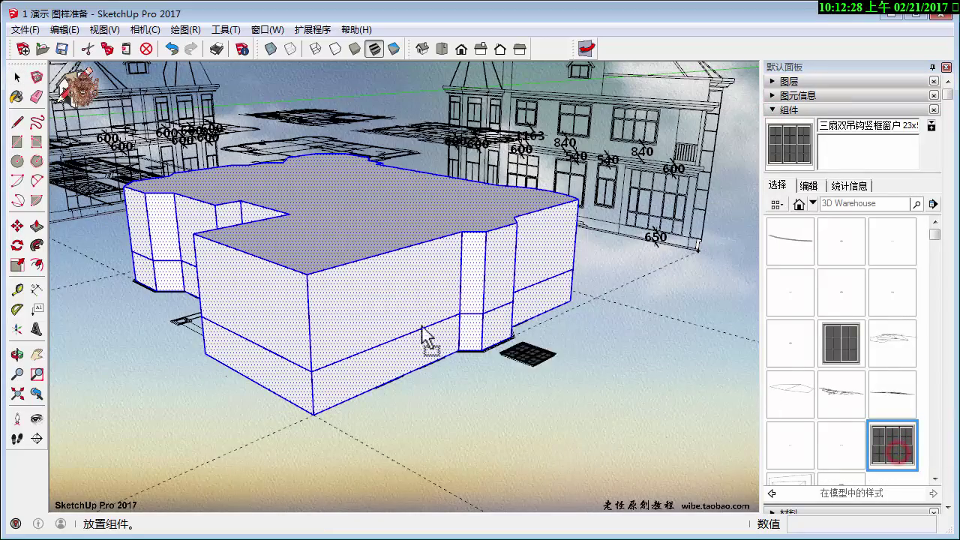
left_click(368, 347)
mouse_move(393, 342)
middle_mouse_down()
mouse_move(162, 296)
mouse_move(536, 354)
mouse_move(428, 315)
mouse_move(397, 383)
middle_mouse_up()
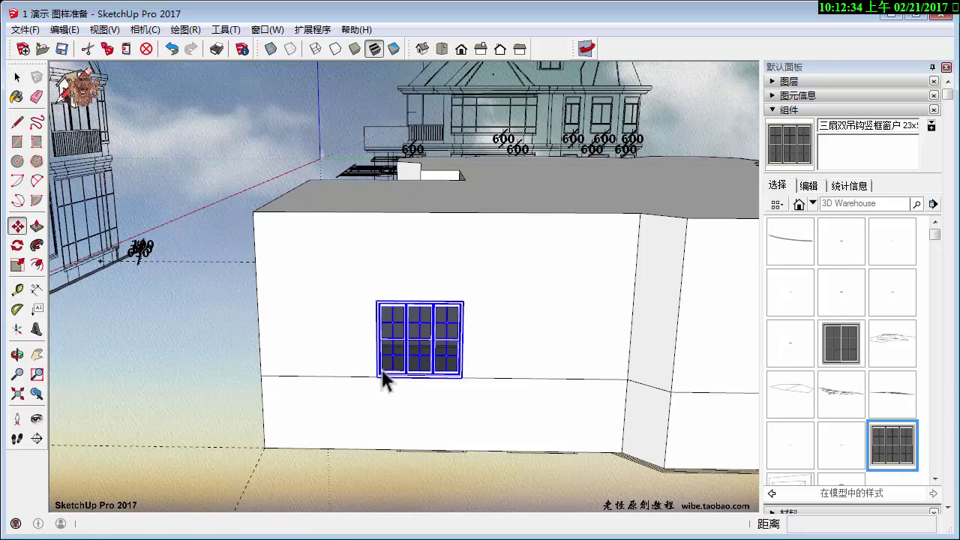
key("m")
left_click(373, 372)
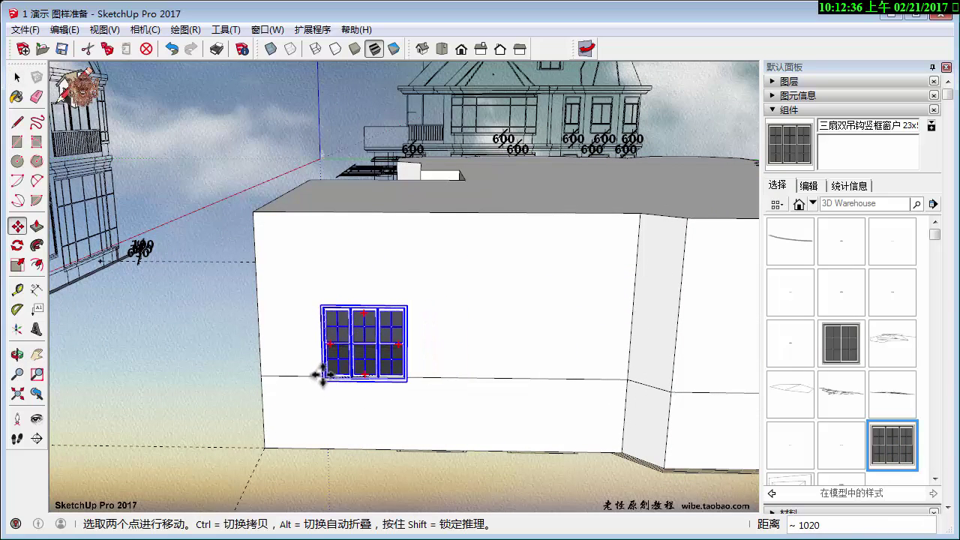
left_click(315, 374)
key("space")
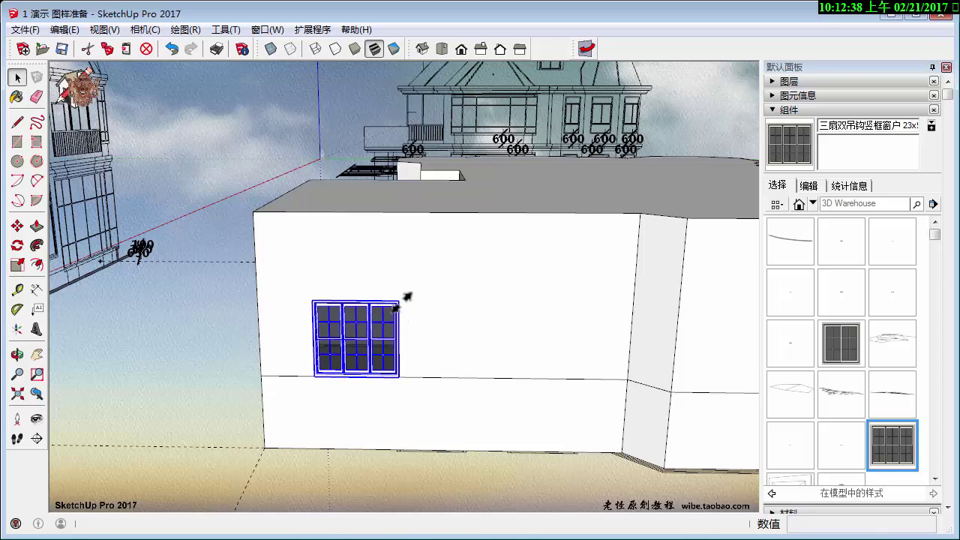
key("s")
left_click_drag(399, 300, 418, 284)
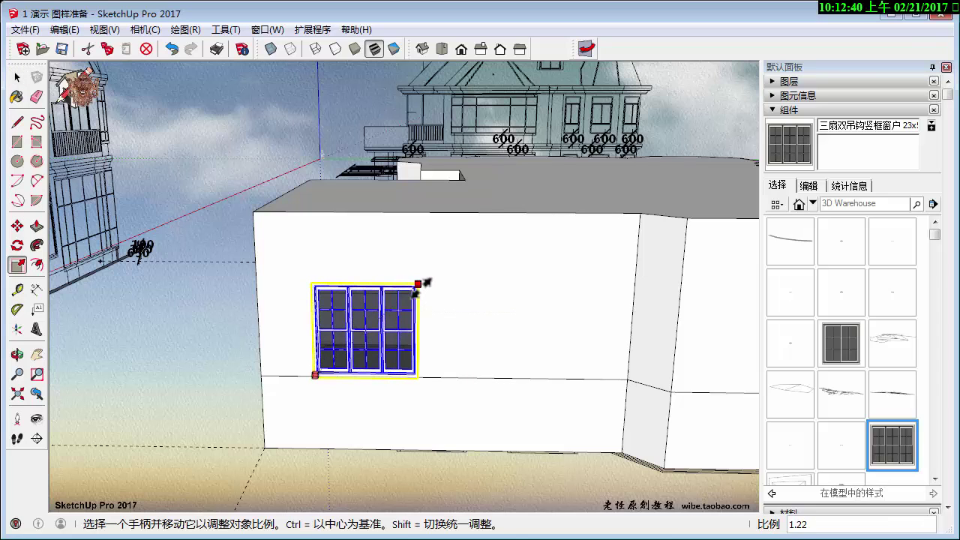
key("space")
Copy the enlarged window twice further right along the front walls.
key("m")
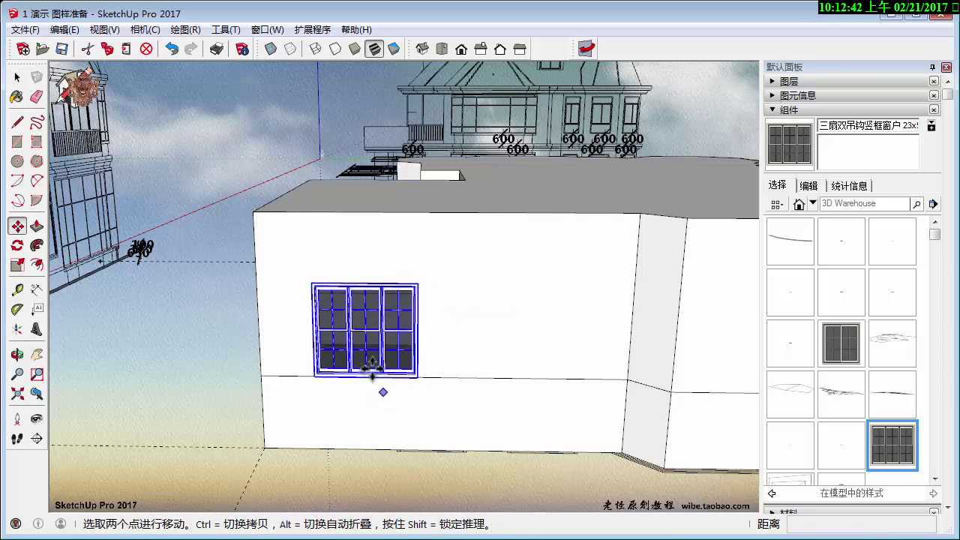
key("ctrl")
left_click(365, 374)
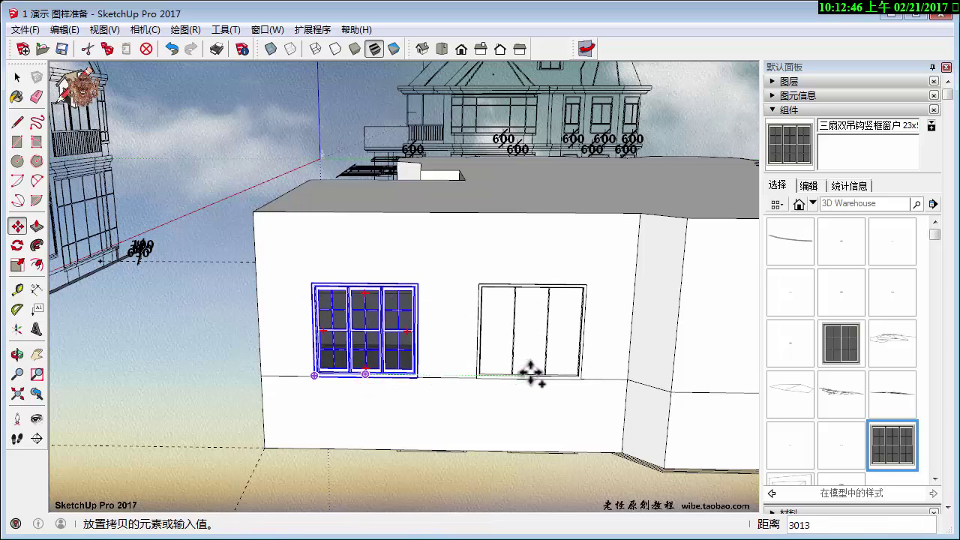
left_click(530, 371)
middle_click_drag(279, 356, 264, 358, "shift")
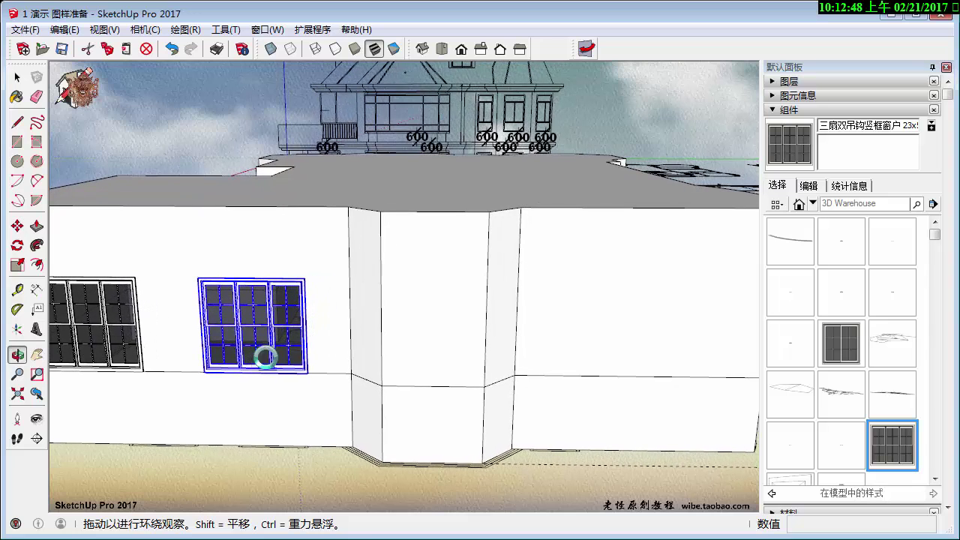
key("ctrl")
left_click(271, 369)
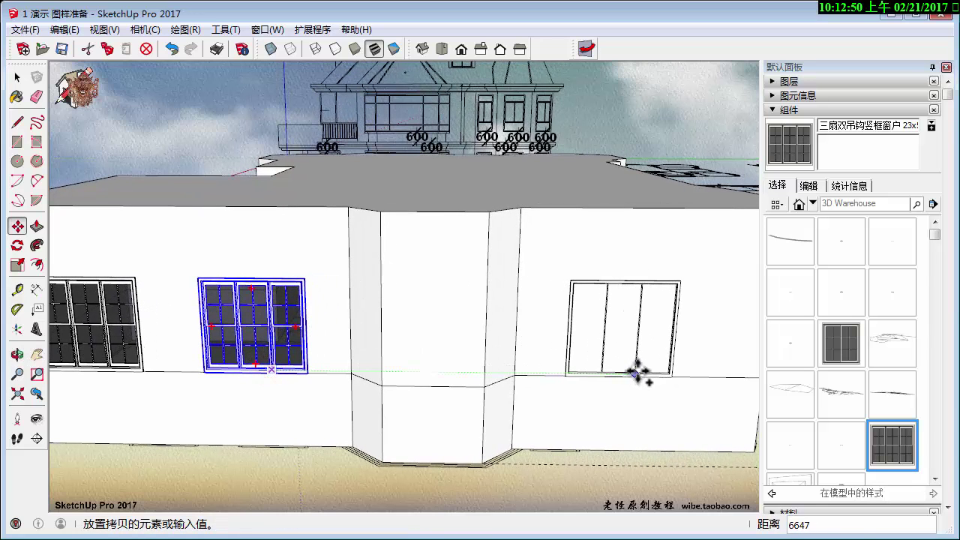
left_click(649, 372)
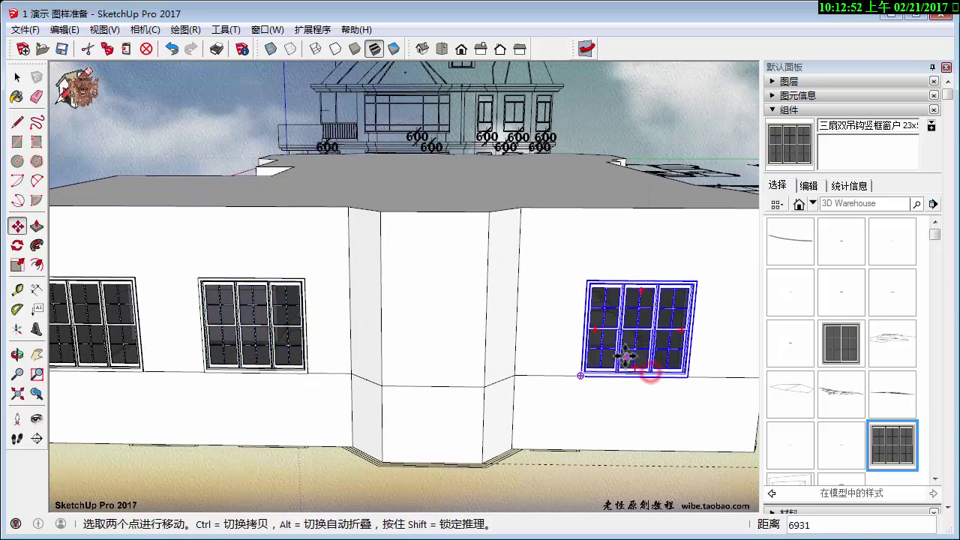
middle_click_drag(642, 364, 567, 310)
left_click(787, 513)
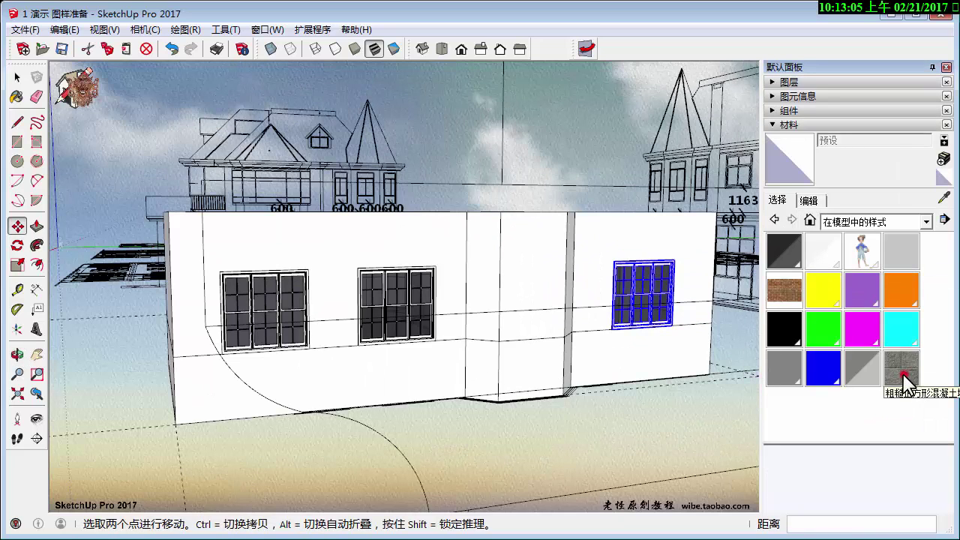
Paint the four lower wall faces with the rough square concrete block material.
left_click(902, 371)
left_click(405, 384)
left_click(515, 368)
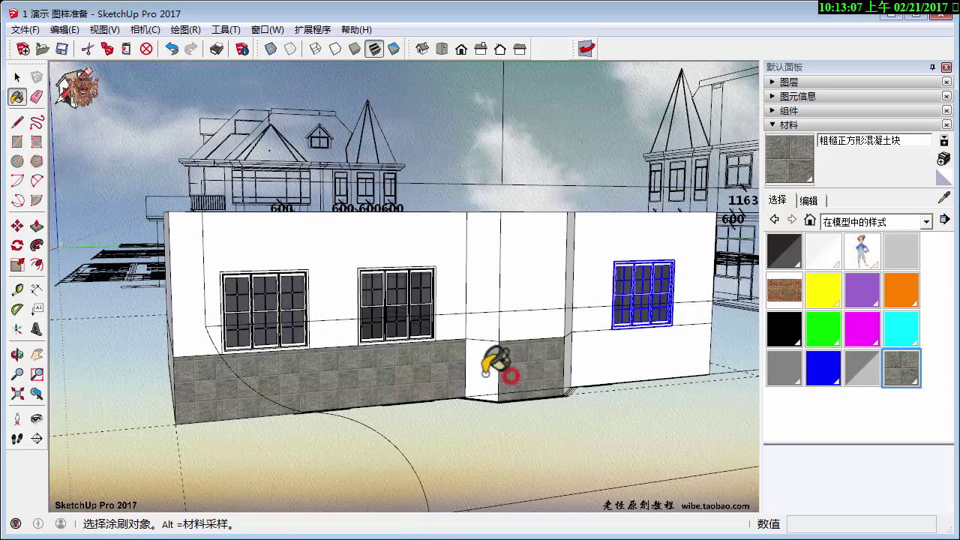
left_click(482, 375)
left_click(604, 369)
middle_click_drag(639, 366, 381, 387)
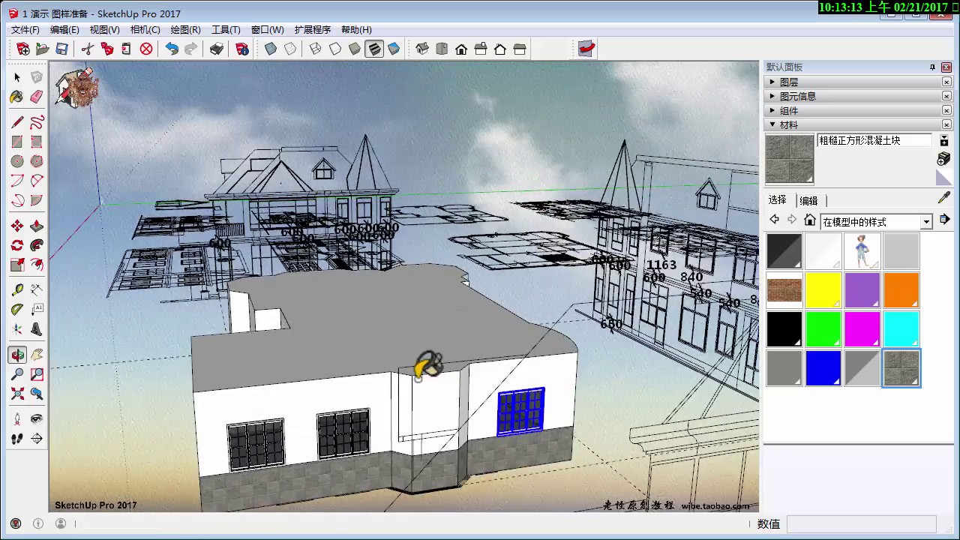
middle_click_drag(380, 386, 698, 292)
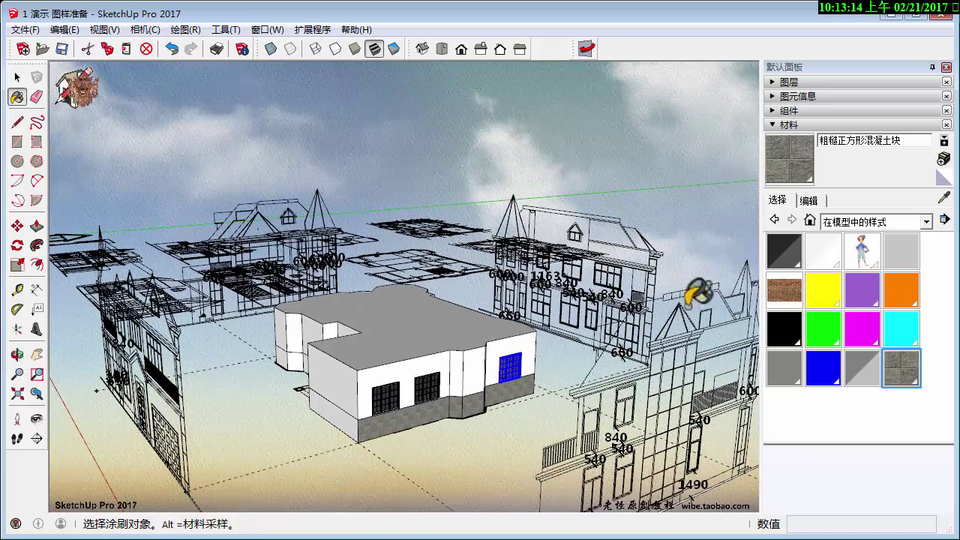
Paint the front, angled and neighbouring upper walls with 复古砖 01 brick.
left_click(783, 293)
scroll(429, 367, "up", 3)
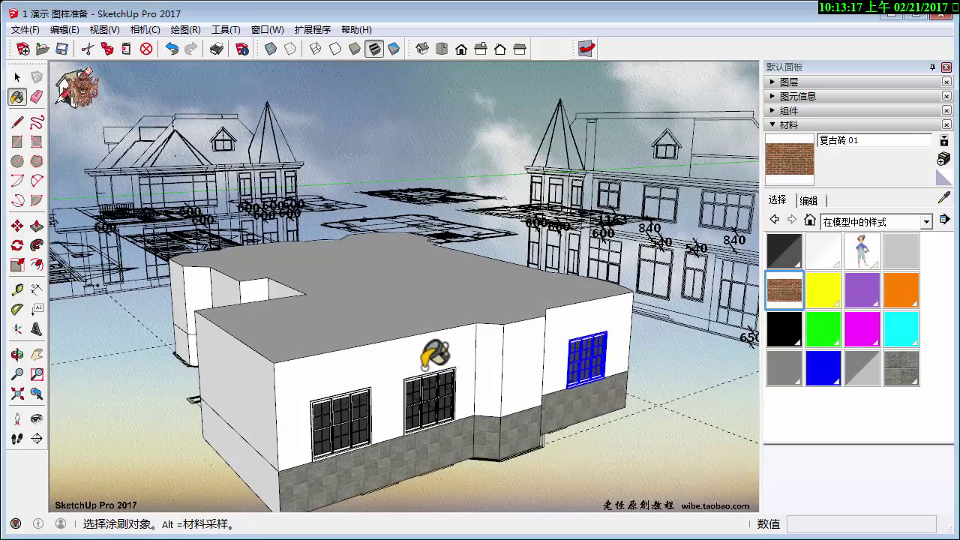
left_click(425, 367)
mouse_move(432, 363)
middle_mouse_down()
mouse_move(472, 345)
mouse_move(354, 343)
mouse_move(468, 300)
mouse_move(562, 384)
mouse_move(577, 375)
middle_mouse_up()
left_click(472, 343)
left_click(337, 355)
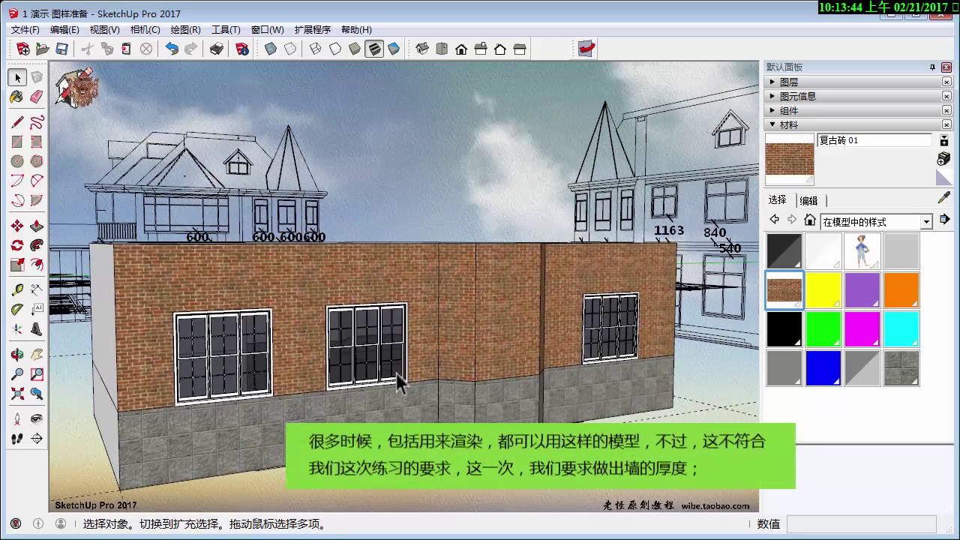
Delete the top roof face of the brick block, then orbit to a lower frontal view.
mouse_move(477, 359)
middle_mouse_down()
mouse_move(447, 400)
mouse_move(408, 273)
mouse_move(392, 306)
mouse_move(410, 284)
mouse_move(392, 290)
mouse_move(248, 218)
mouse_move(190, 293)
mouse_move(270, 297)
mouse_move(423, 278)
mouse_move(431, 300)
mouse_move(471, 237)
middle_mouse_up()
key("space")
key("Delete")
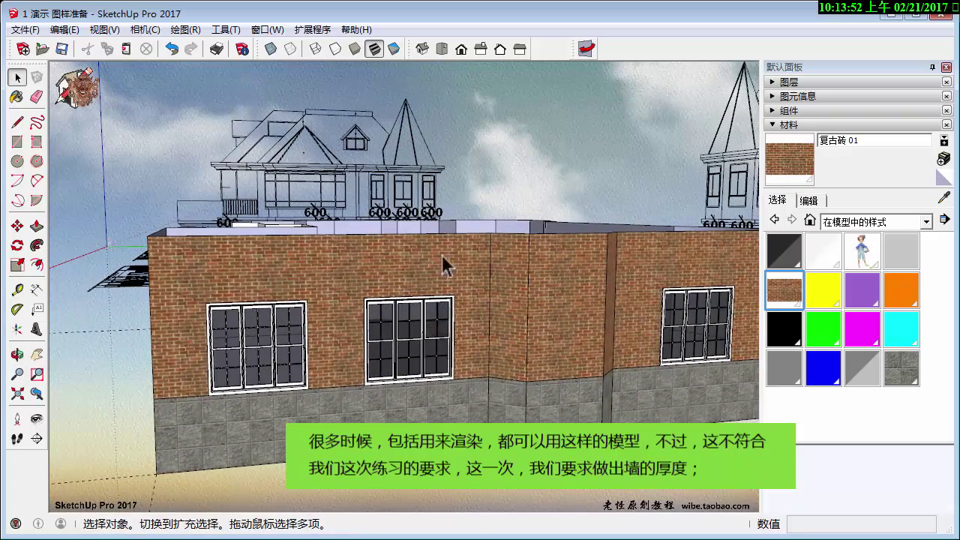
mouse_move(448, 337)
middle_mouse_down()
mouse_move(365, 332)
mouse_move(388, 326)
mouse_move(423, 341)
middle_mouse_up()
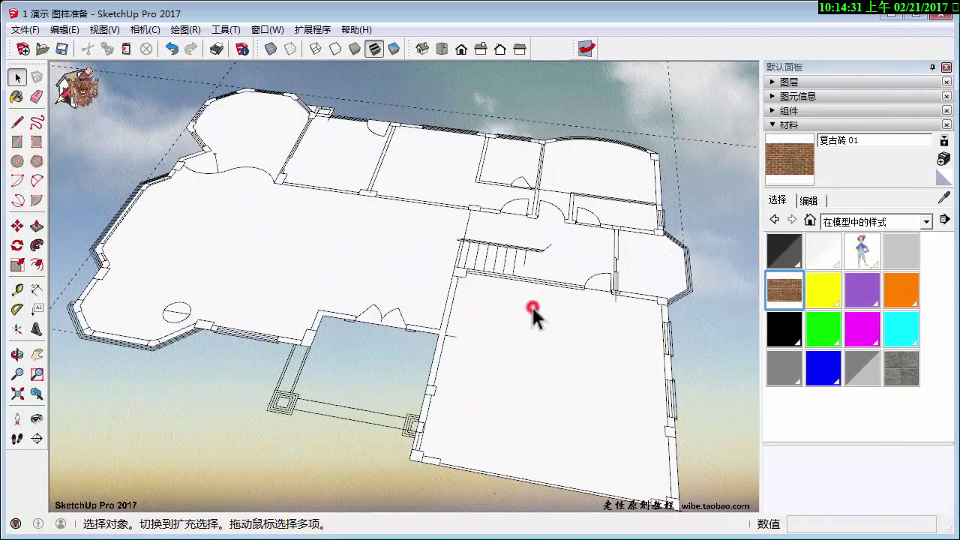
Select the whole floor plan and offset a Tape Measure guide from the left wall edge.
mouse_move(531, 305)
middle_mouse_down()
mouse_move(343, 245)
mouse_move(392, 288)
mouse_move(296, 286)
mouse_move(324, 315)
mouse_move(388, 214)
middle_mouse_up()
triple_click(297, 289)
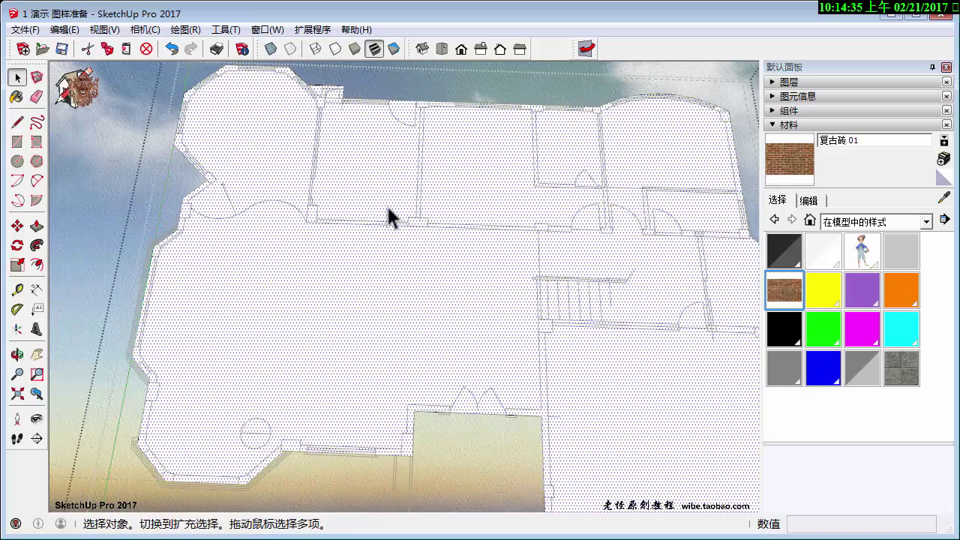
key("t")
scroll(244, 285, "up", 3)
mouse_move(128, 293)
middle_mouse_down()
mouse_move(257, 290)
mouse_move(231, 338)
middle_mouse_up()
left_click(238, 347)
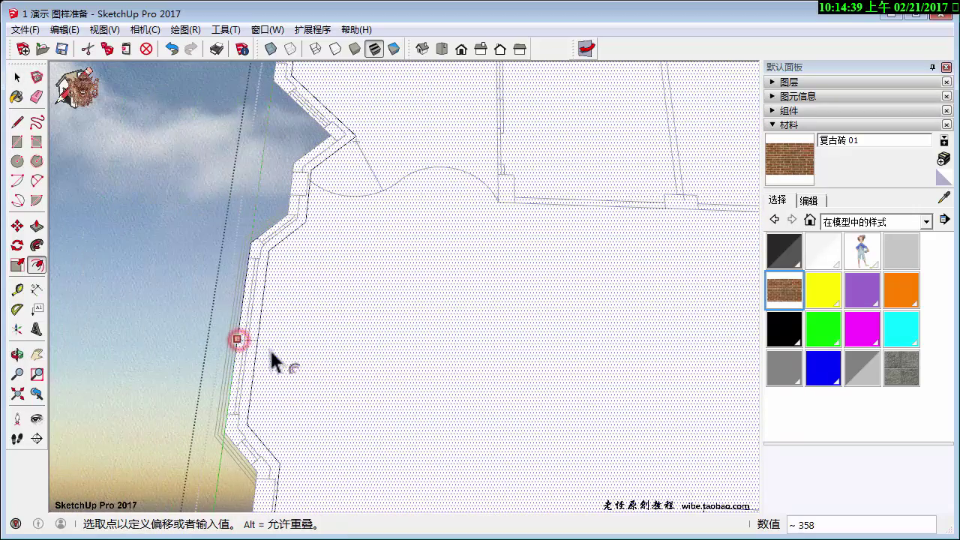
left_click(272, 363)
type("180")
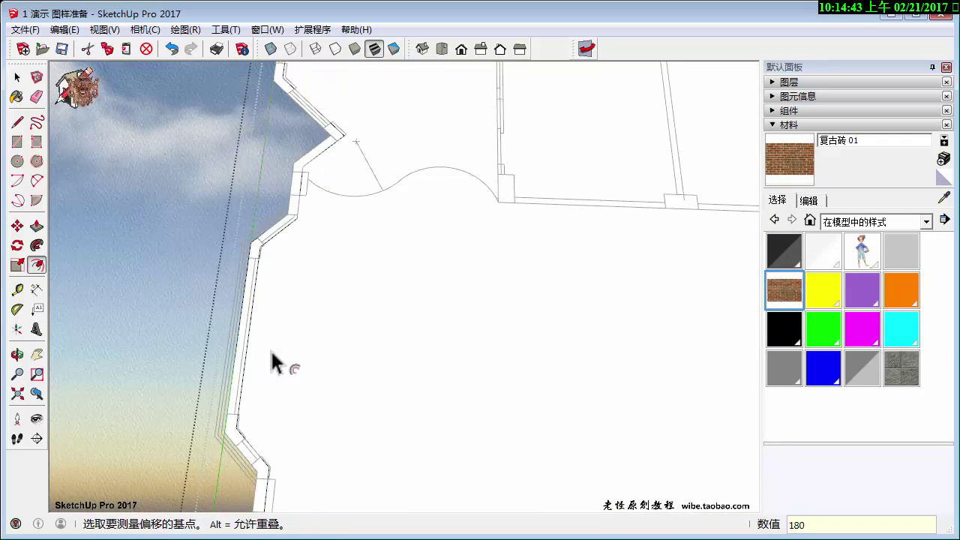
Clear the floor face selection and move in close to the wall outline.
key("space")
scroll(272, 358, "down", 5)
middle_click_drag(311, 353, 176, 324, "shift")
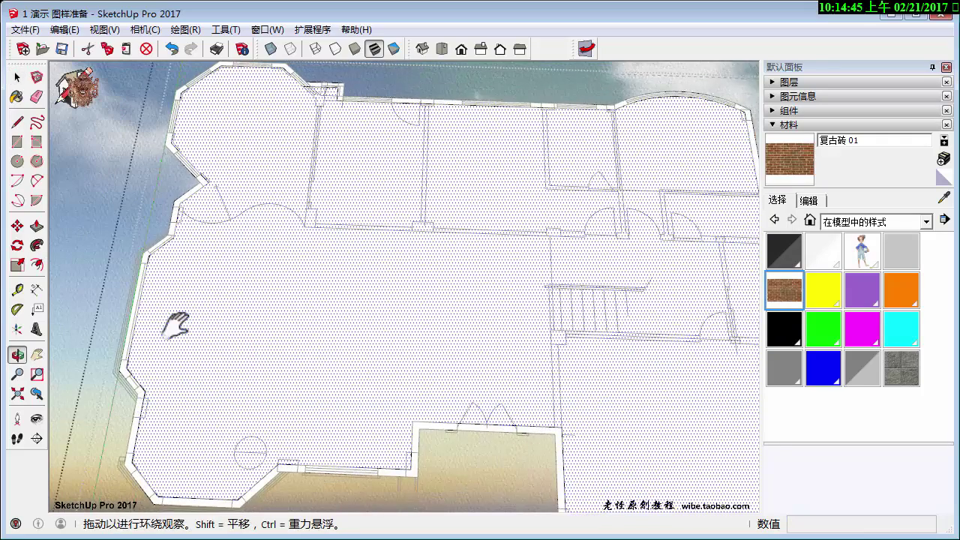
scroll(285, 345, "down", 2)
left_click(294, 338, "shift")
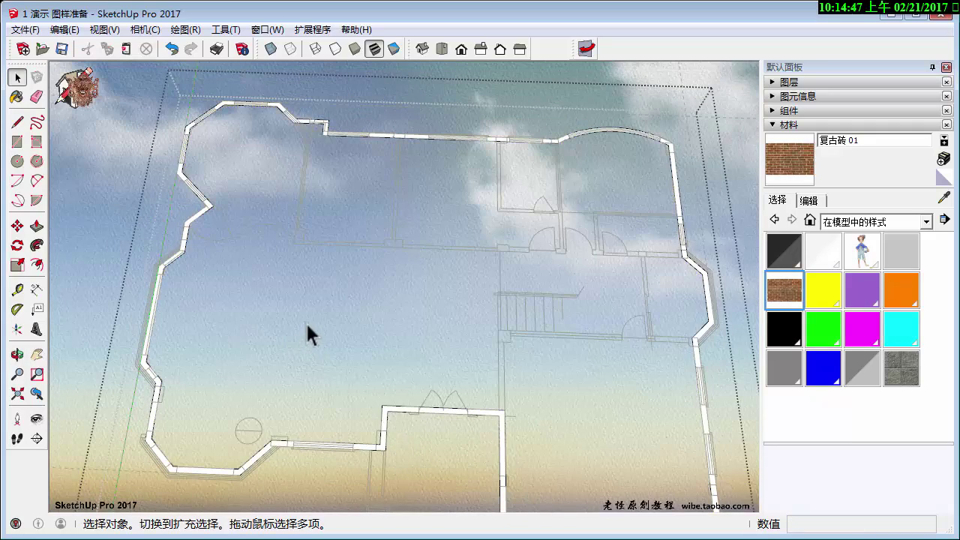
middle_click_drag(275, 280, 285, 345)
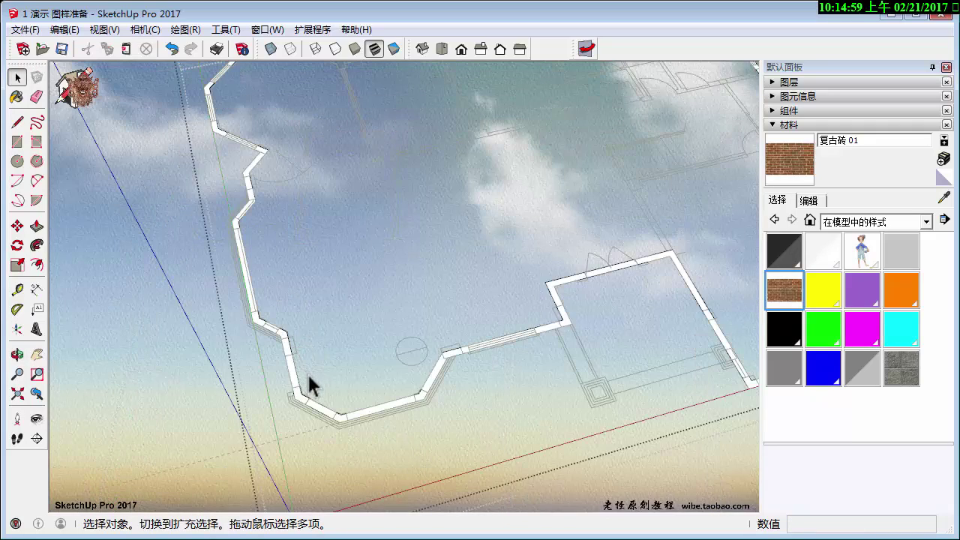
Push/Pull the wall strip up to the 4550 storey height.
key("p")
left_click(317, 408)
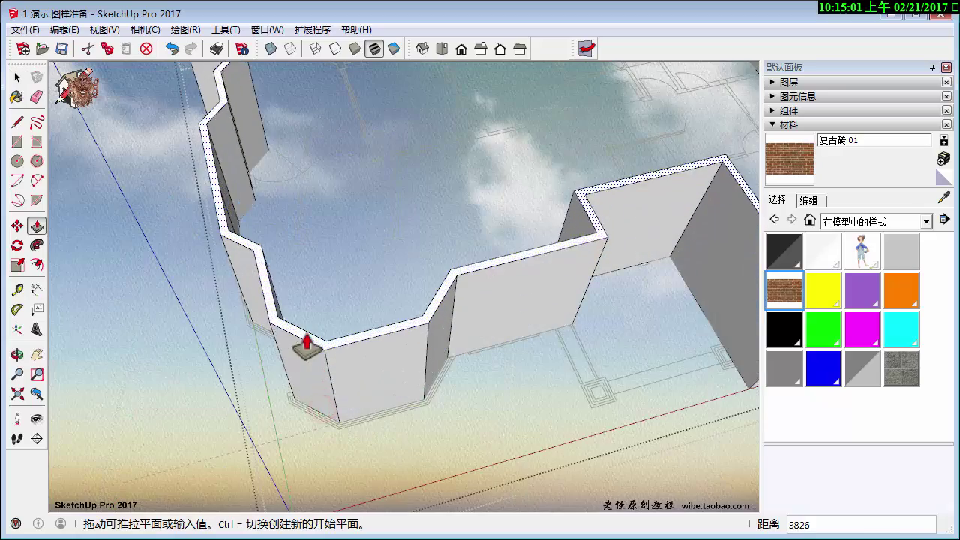
scroll(306, 345, "down", 3)
middle_click_drag(315, 364, 175, 221)
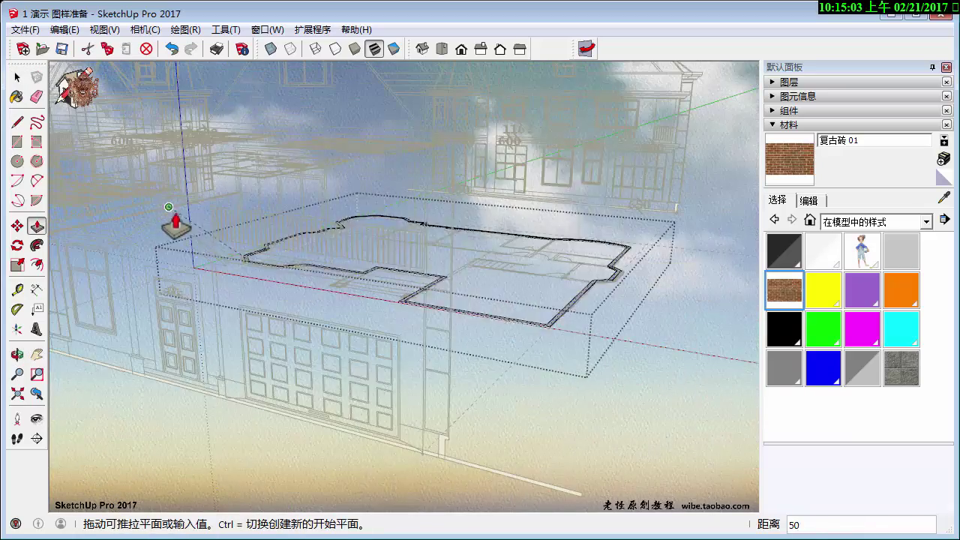
middle_click_drag(193, 290, 443, 360)
scroll(307, 324, "up", 3)
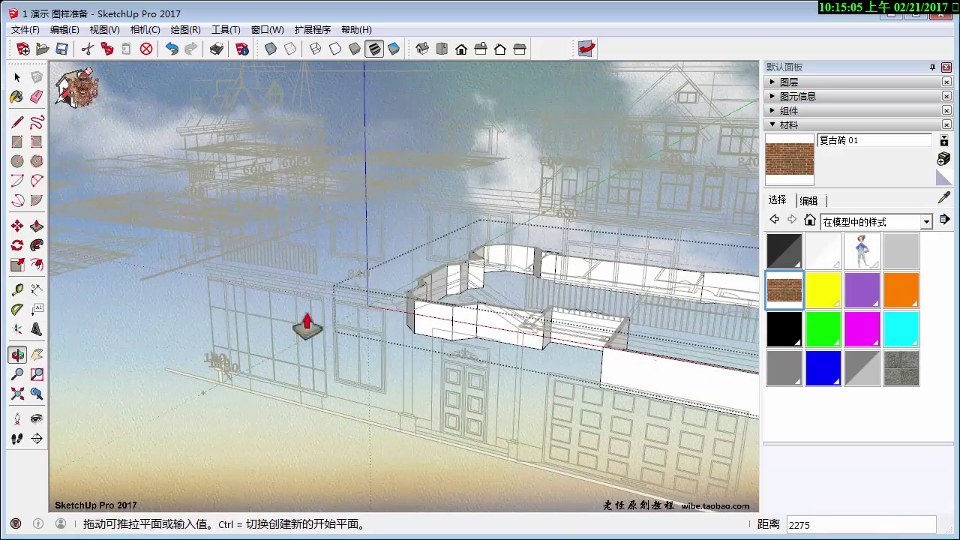
mouse_move(225, 300)
middle_mouse_down()
mouse_move(289, 337)
mouse_move(428, 342)
middle_mouse_up()
left_click(273, 345)
key("space")
Orbit in close to inspect the raised walls.
key("o")
mouse_move(428, 343)
left_mouse_down()
mouse_move(473, 336)
mouse_move(380, 317)
left_mouse_up()
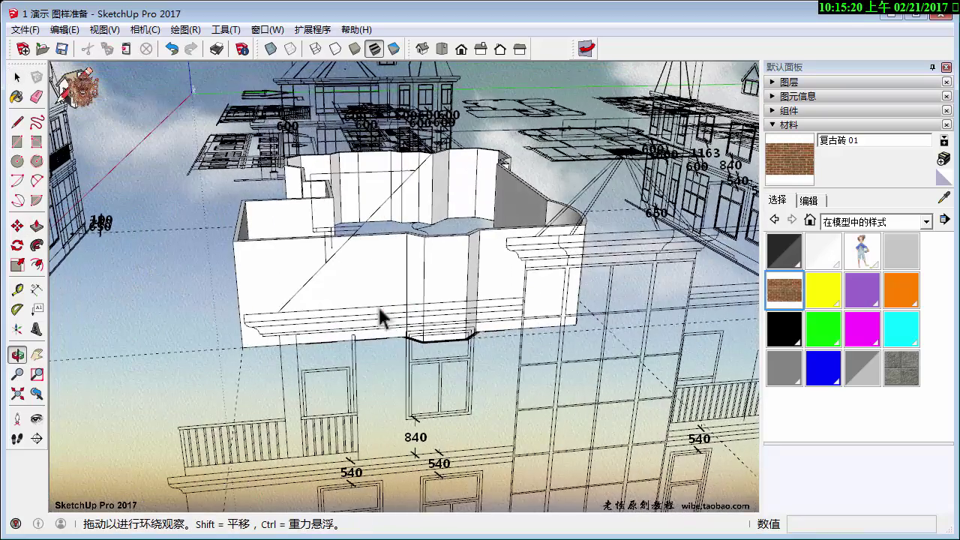
mouse_move(381, 317)
middle_mouse_down()
mouse_move(454, 353)
mouse_move(389, 309)
mouse_move(311, 182)
mouse_move(251, 219)
mouse_move(268, 300)
mouse_move(326, 278)
mouse_move(383, 274)
middle_mouse_up()
scroll(446, 337, "up", 5)
key("space")
Draw a window rectangle on the front wall and push it through to form an opening.
key("r")
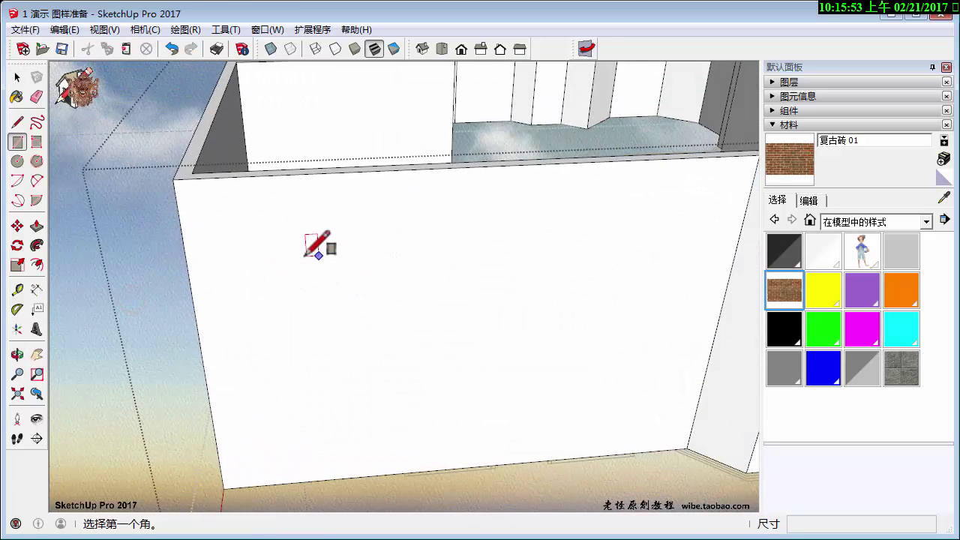
left_click(300, 246)
left_click(415, 365)
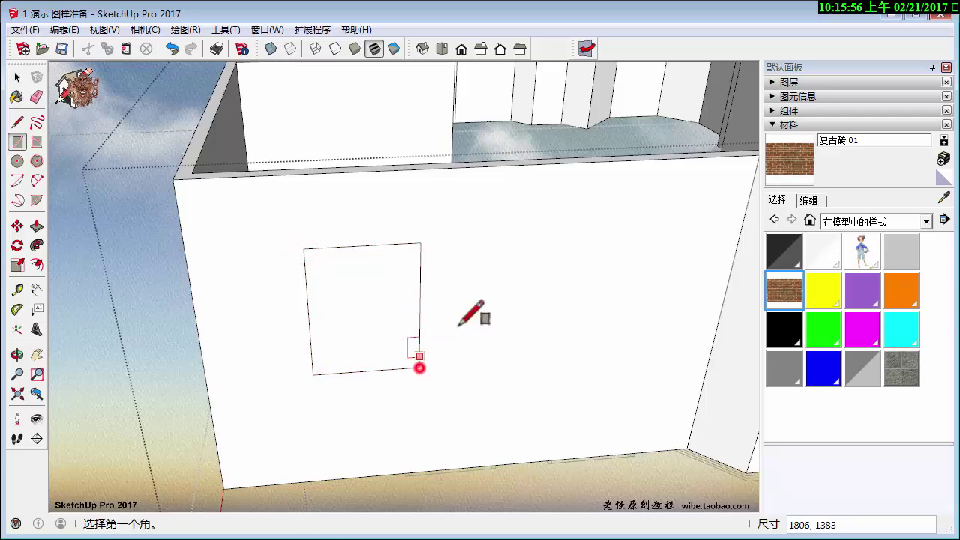
mouse_move(459, 324)
middle_mouse_down()
mouse_move(271, 350)
mouse_move(364, 308)
middle_mouse_up()
key("p")
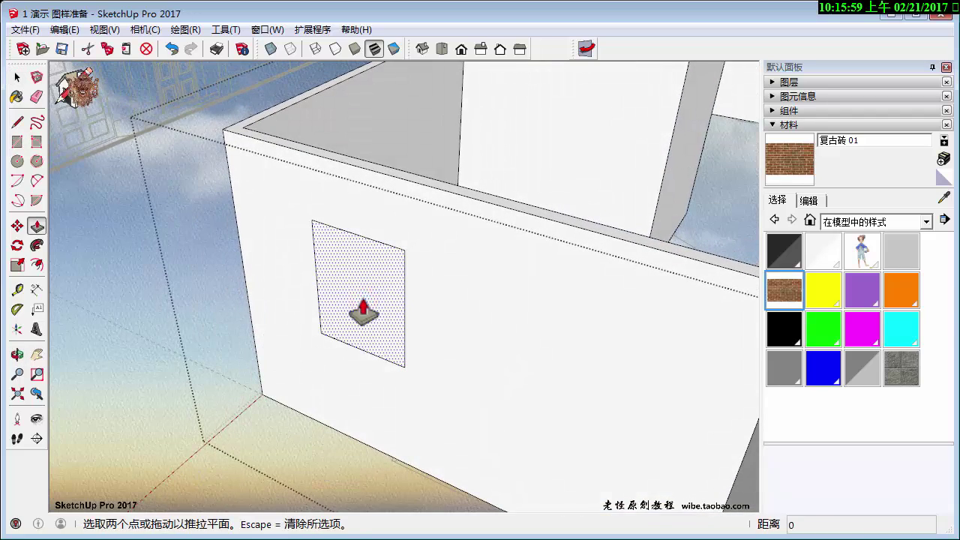
left_click(364, 306)
left_click(447, 189)
key("space")
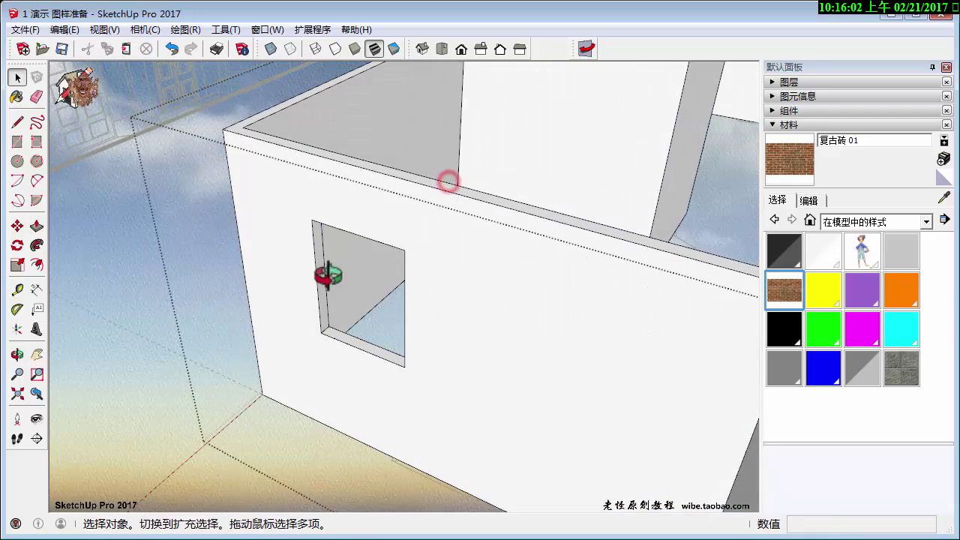
Copy the window opening's outline to two further positions along the walls.
mouse_move(324, 275)
middle_mouse_down()
mouse_move(346, 324)
mouse_move(276, 296)
middle_mouse_up()
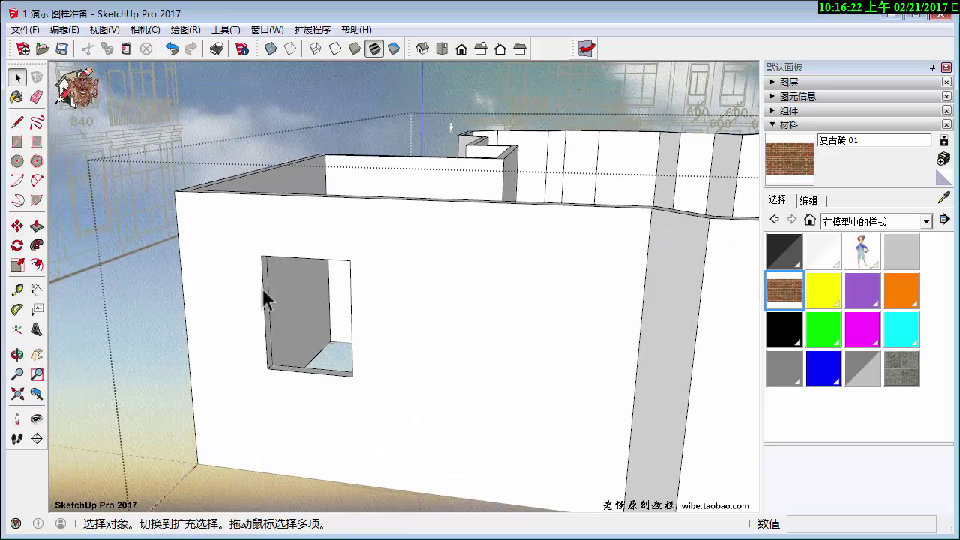
left_click(352, 298)
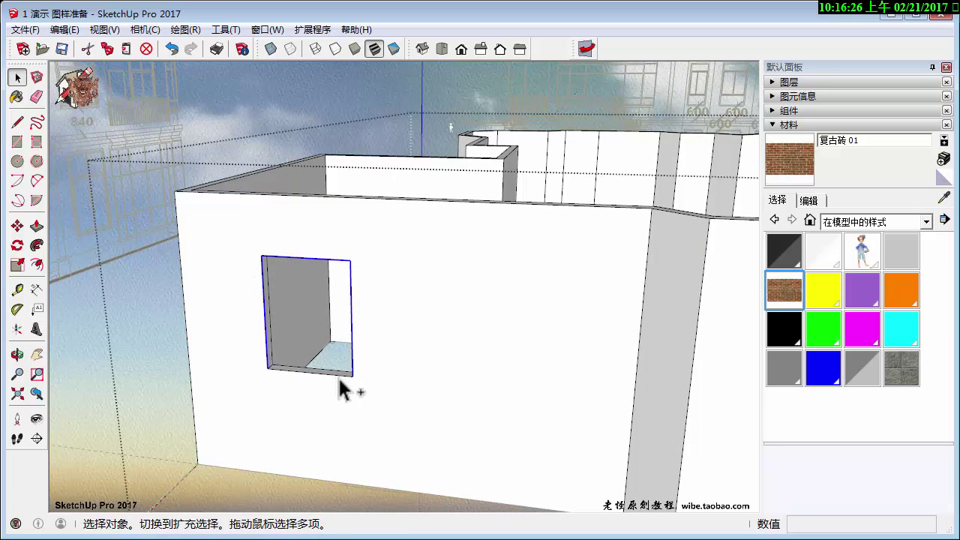
key("m")
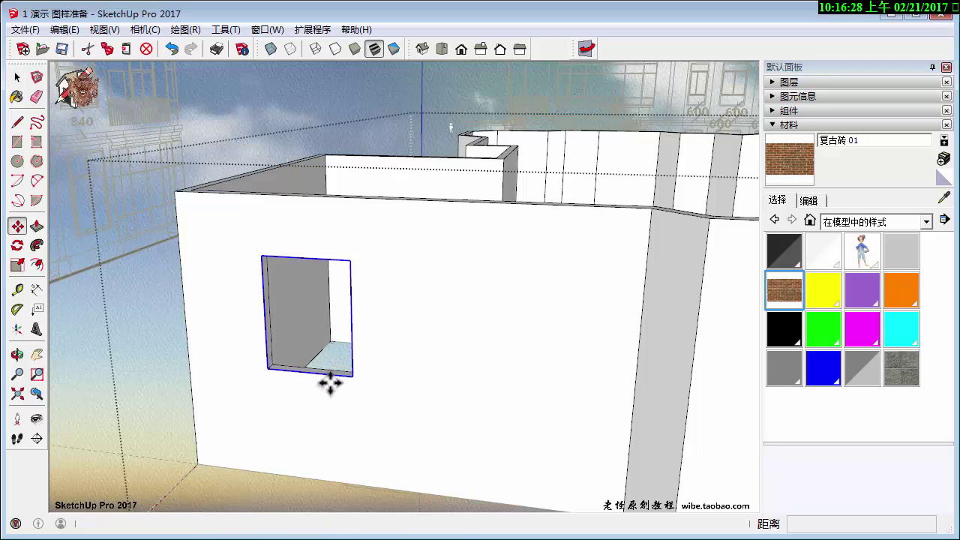
left_click(266, 375)
key("ctrl")
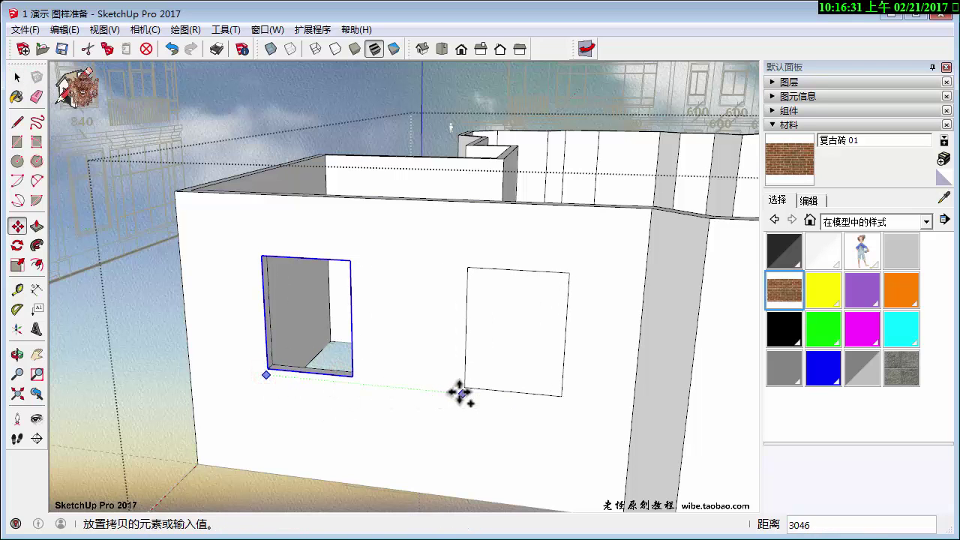
left_click(455, 392)
middle_click_drag(455, 392, 285, 372, "shift")
scroll(285, 372, "down", 3)
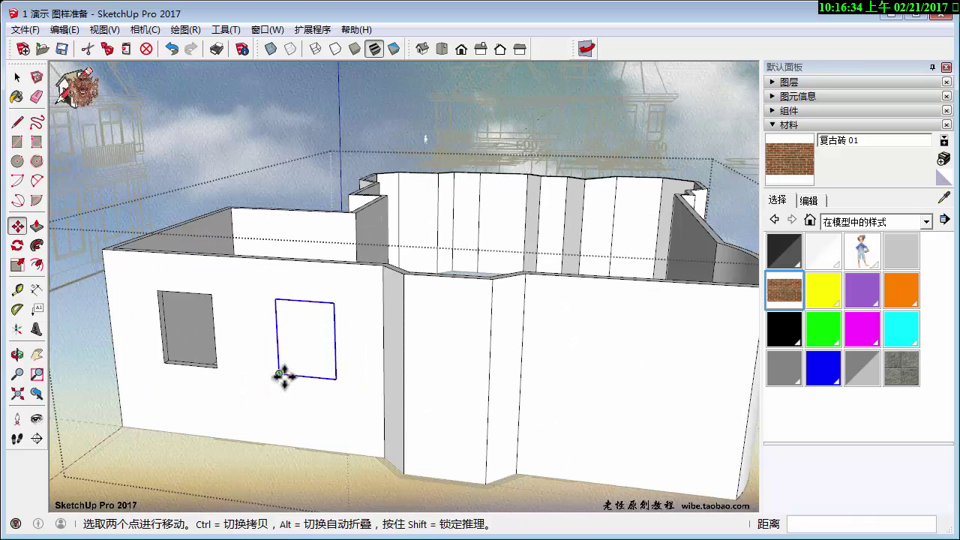
left_click(279, 374)
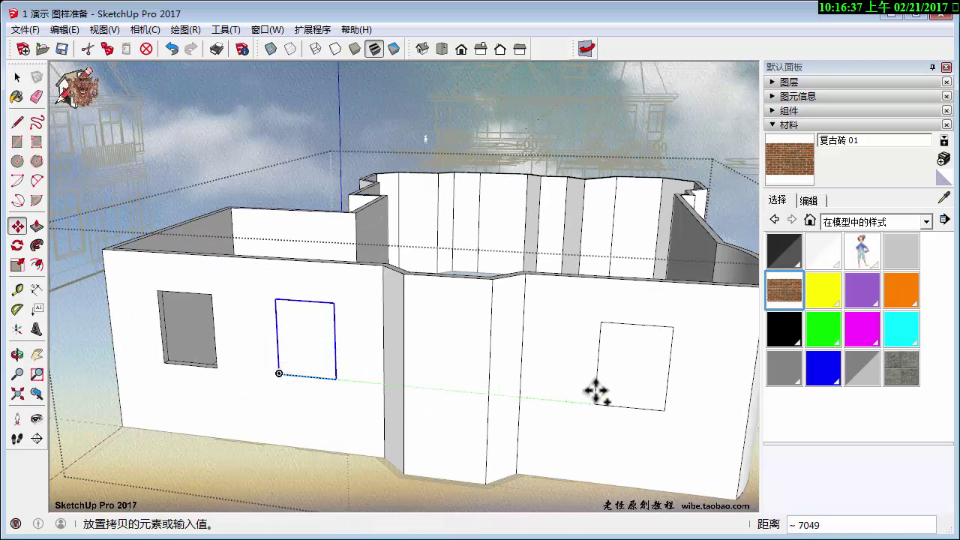
left_click(595, 403)
key("space")
middle_click_drag(596, 356, 579, 343)
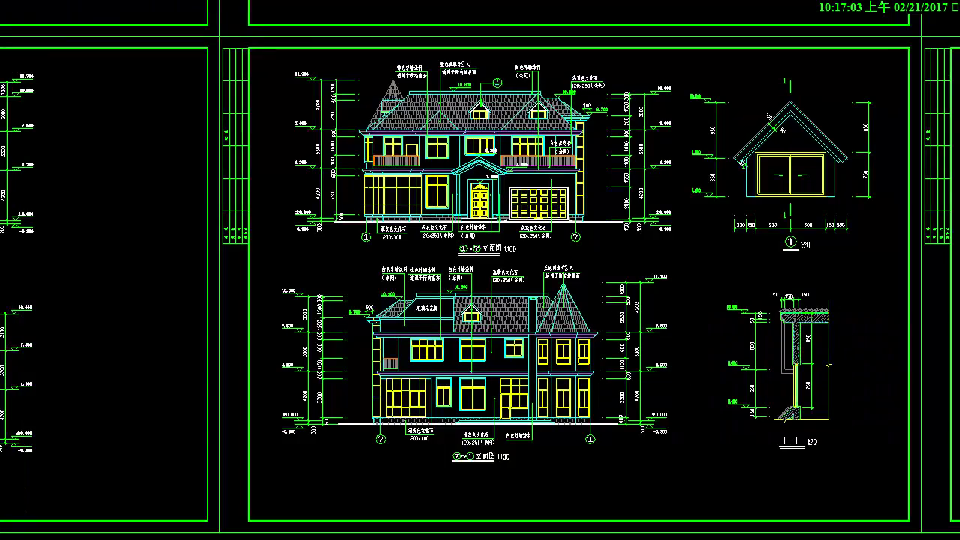
Pan and zoom the AutoCAD drawing to the door and window schedule table.
middle_click_drag(870, 306, 455, 305)
middle_click_drag(848, 293, 457, 278)
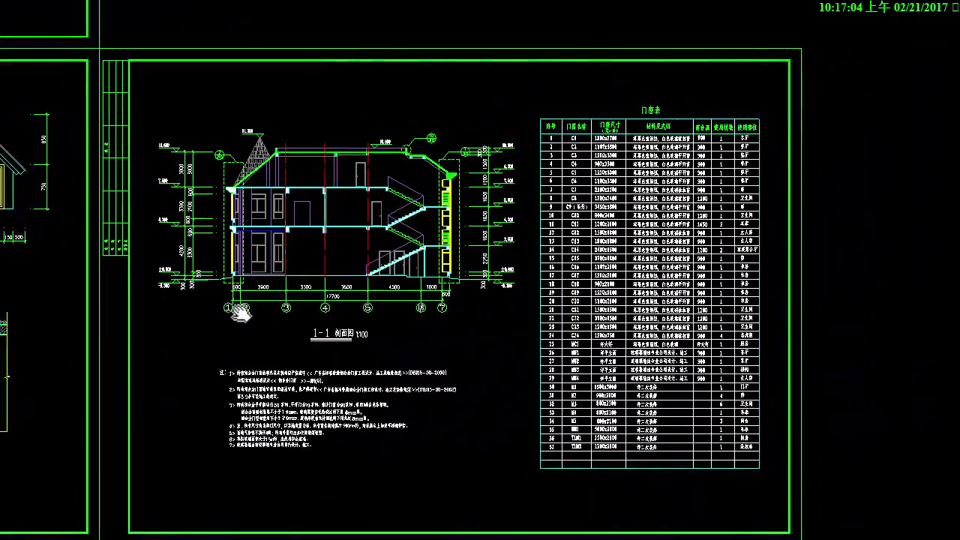
middle_click_drag(536, 277, 457, 275)
scroll(457, 275, "up", 5)
scroll(456, 275, "up", 8)
scroll(687, 210, "down", 8)
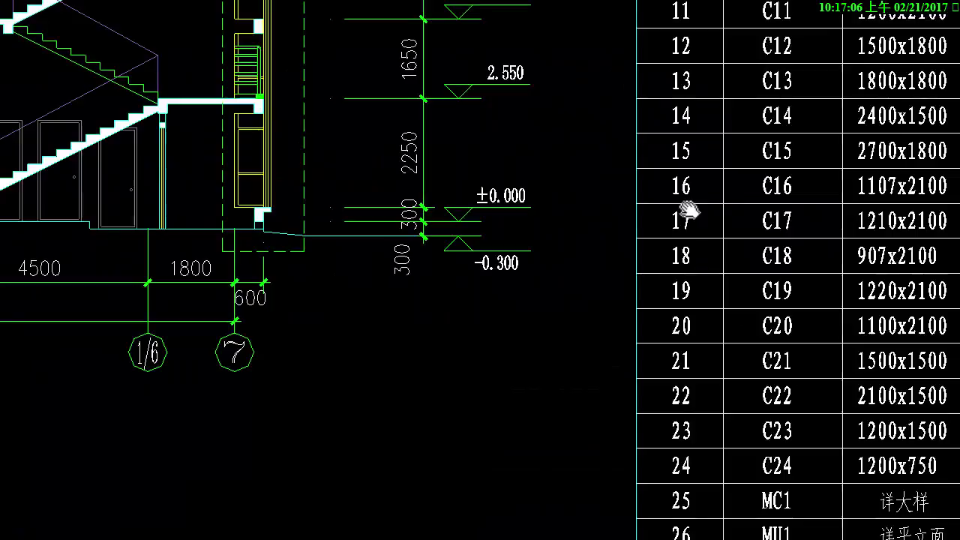
middle_click_drag(803, 140, 263, 332)
scroll(263, 333, "up", 3)
scroll(317, 306, "up", 3)
scroll(316, 306, "down", 5)
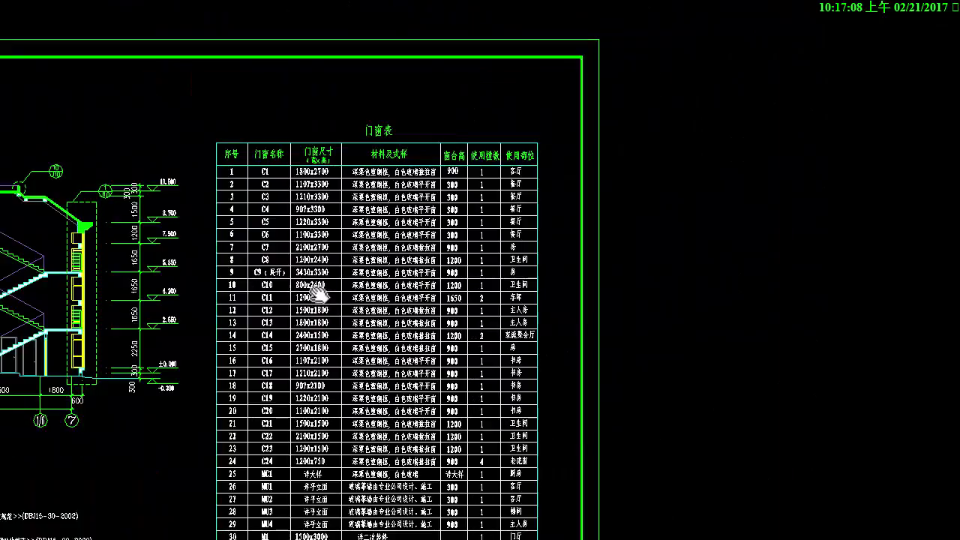
scroll(321, 191, "up", 3)
scroll(321, 192, "up", 3)
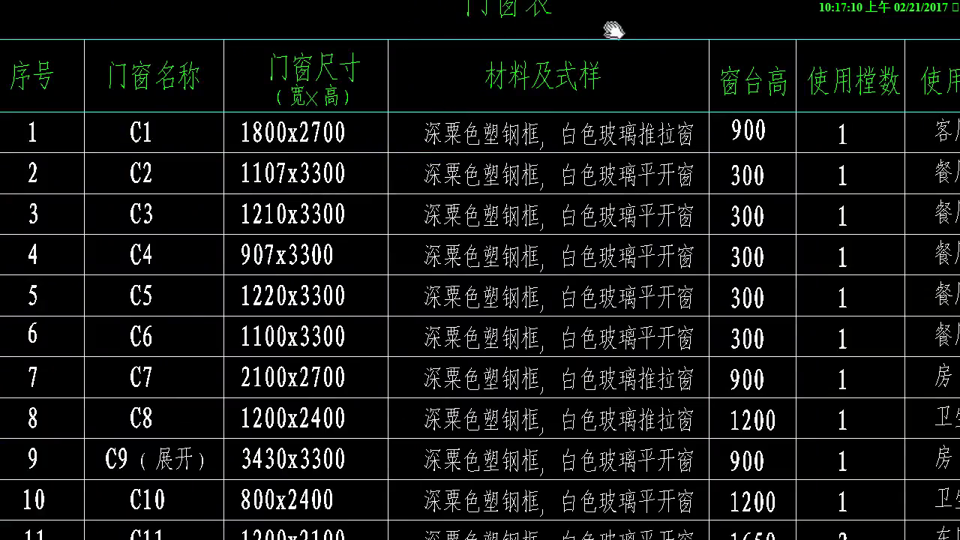
scroll(590, 201, "down", 3)
Bring schedule rows 16–37 with window sizes and sill heights into view.
middle_click_drag(563, 253, 552, 17)
middle_click_drag(543, 365, 543, 300)
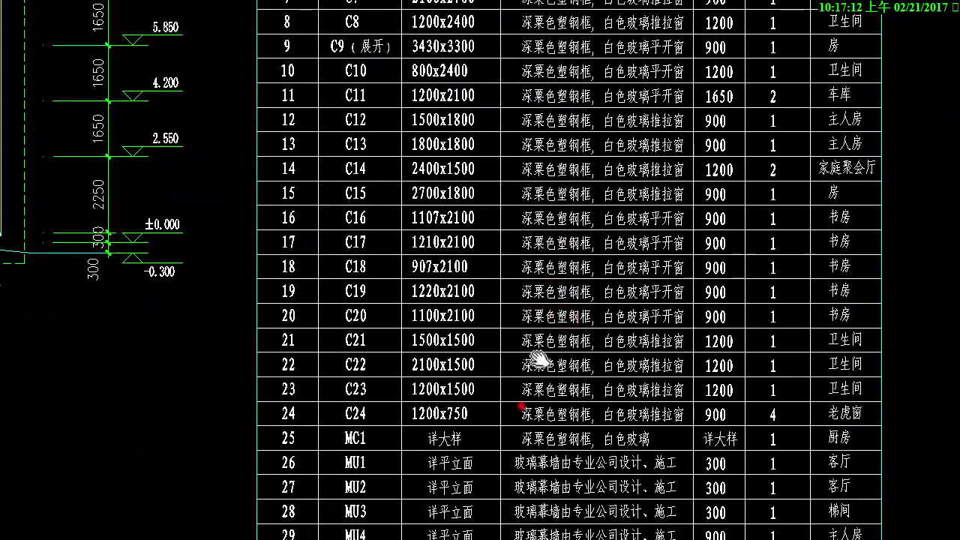
middle_click_drag(521, 406, 532, 128)
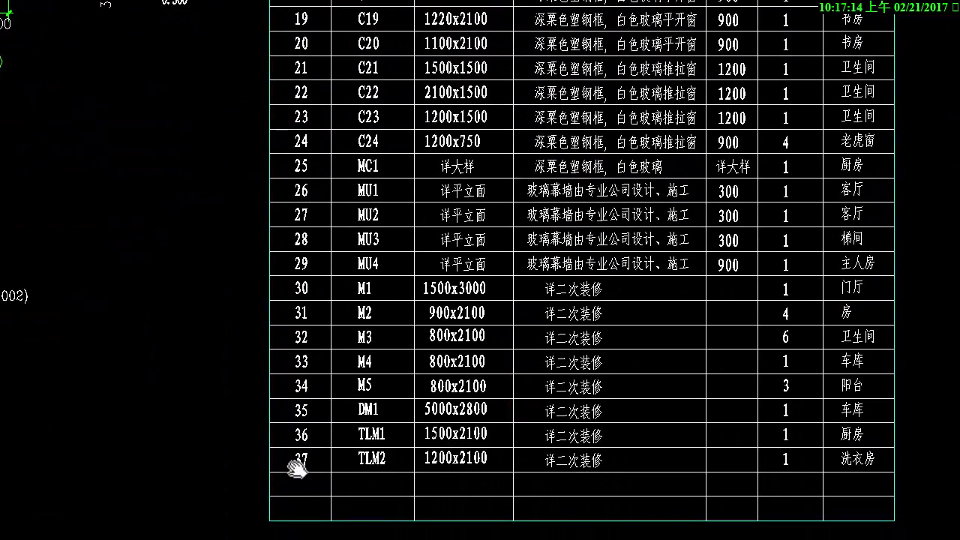
middle_click_drag(588, 211, 567, 264)
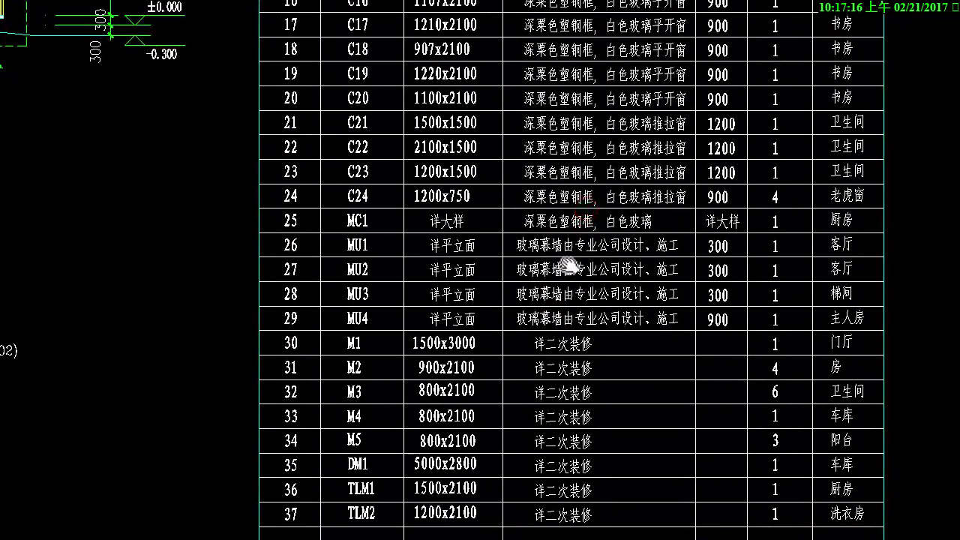
scroll(567, 264, "down", 5)
scroll(568, 262, "up", 3)
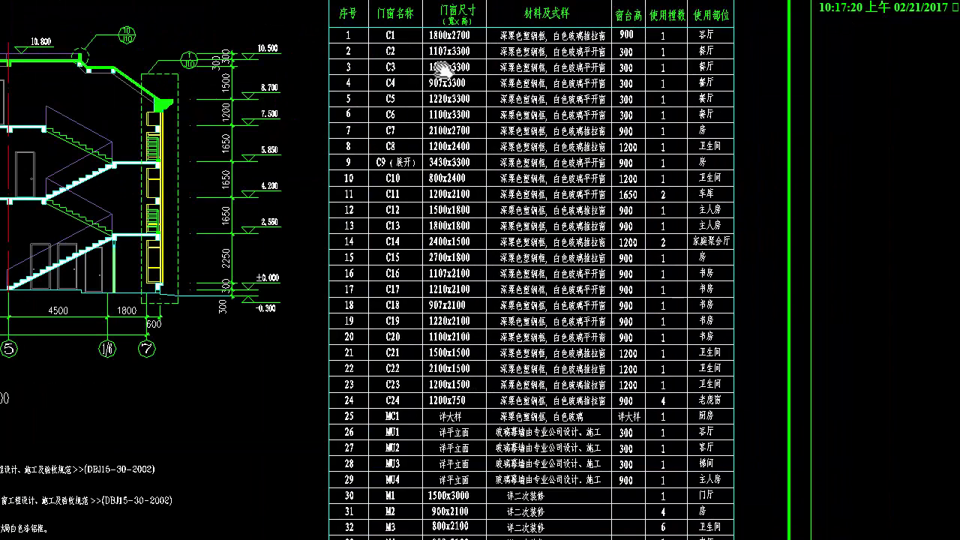
middle_click_drag(614, 192, 560, 155)
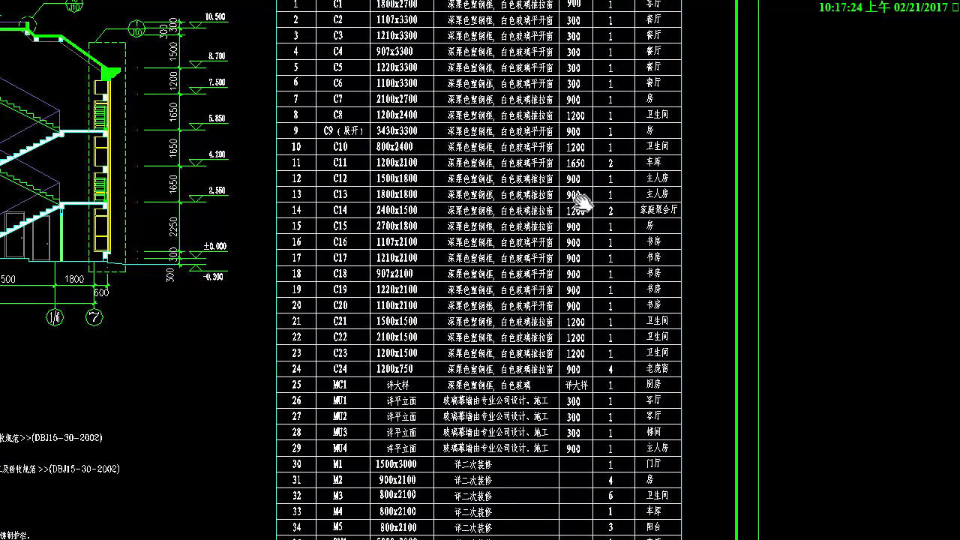
mouse_move(570, 431)
middle_mouse_down()
mouse_move(517, 325)
mouse_move(504, 324)
mouse_move(514, 129)
mouse_move(492, 132)
mouse_move(540, 231)
middle_mouse_up()
scroll(542, 238, "up", 5)
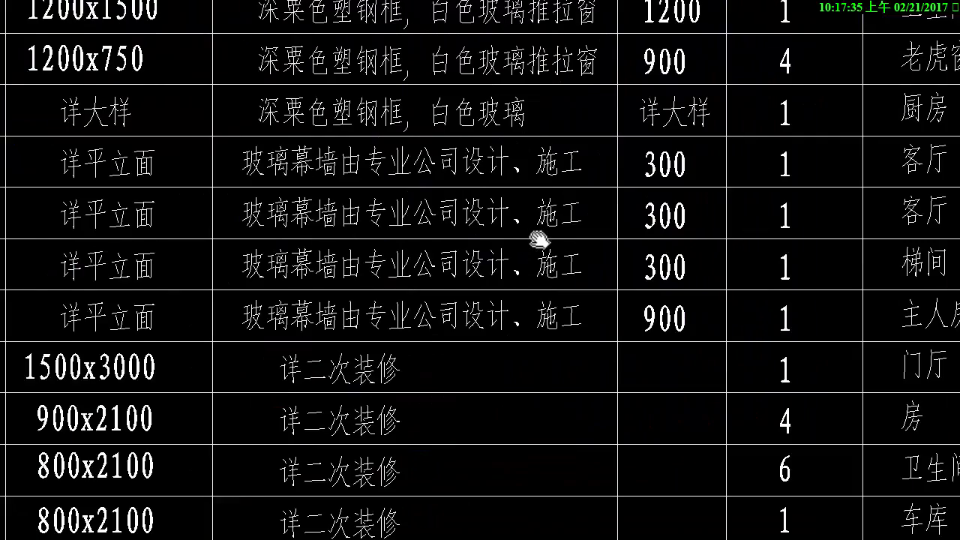
scroll(409, 203, "down", 2)
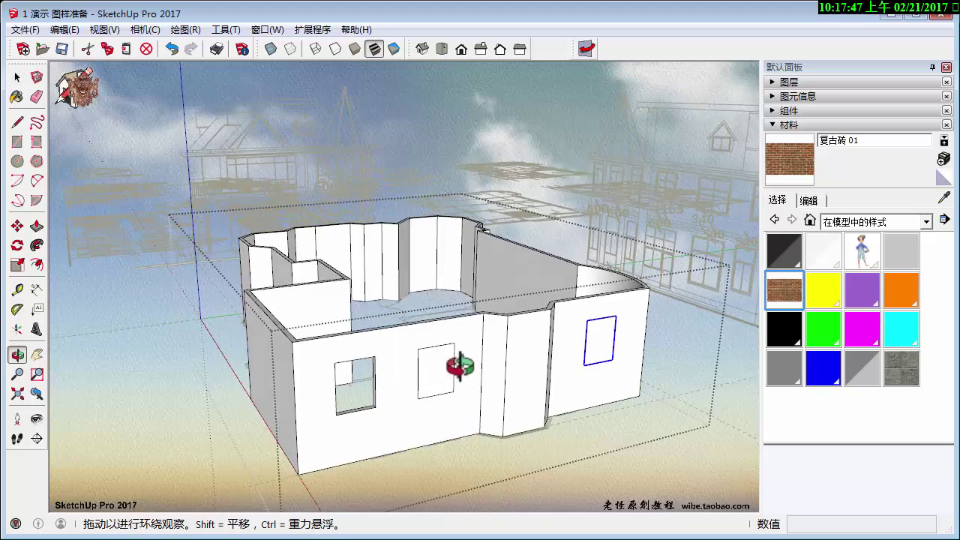
mouse_move(450, 364)
middle_mouse_down()
mouse_move(498, 343)
mouse_move(342, 425)
middle_mouse_up()
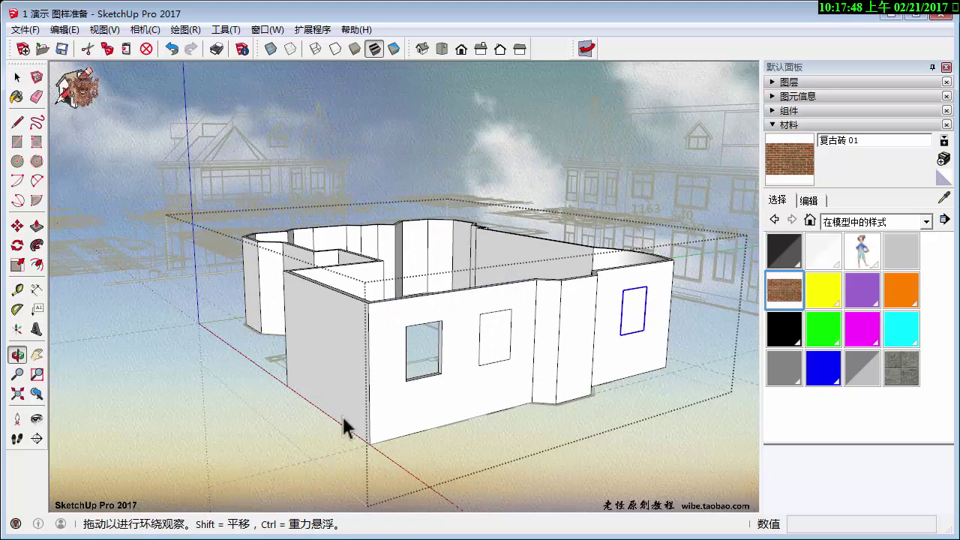
left_click(225, 442)
key("ctrl+z")
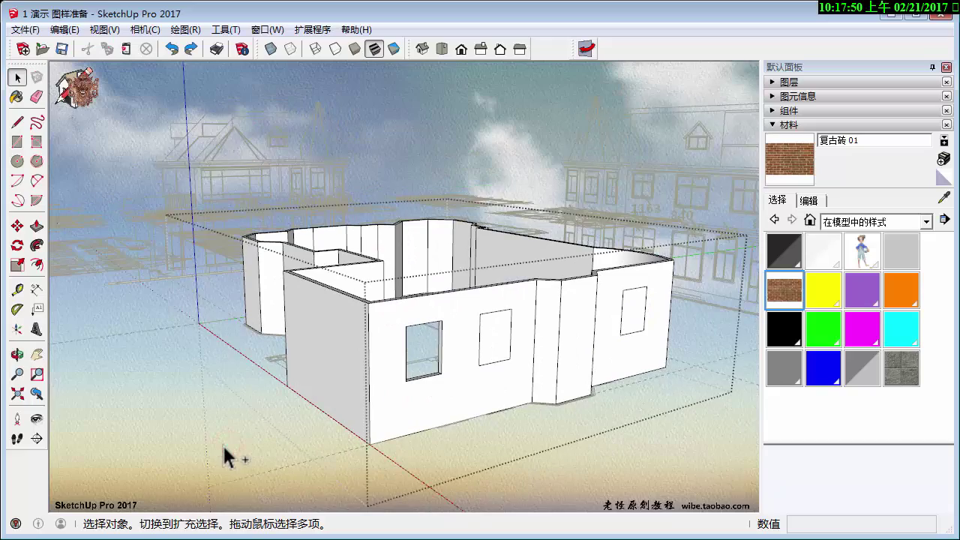
key("ctrl+z")
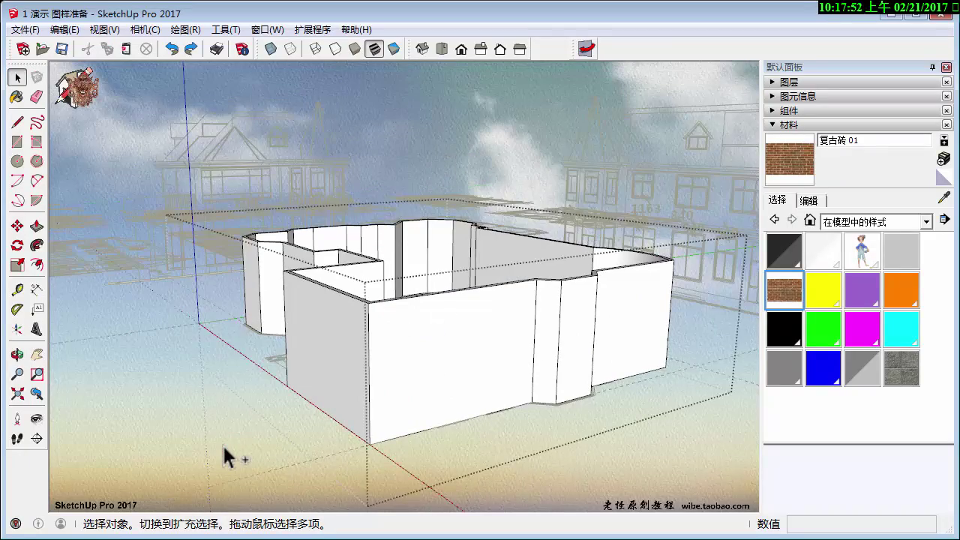
key("ctrl+z")
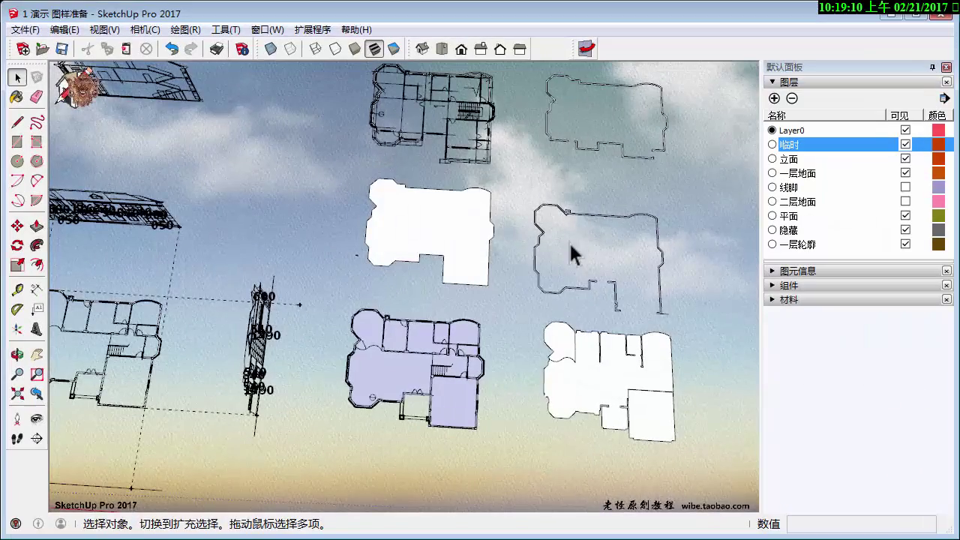
key("o")
middle_click_drag(572, 255, 498, 270)
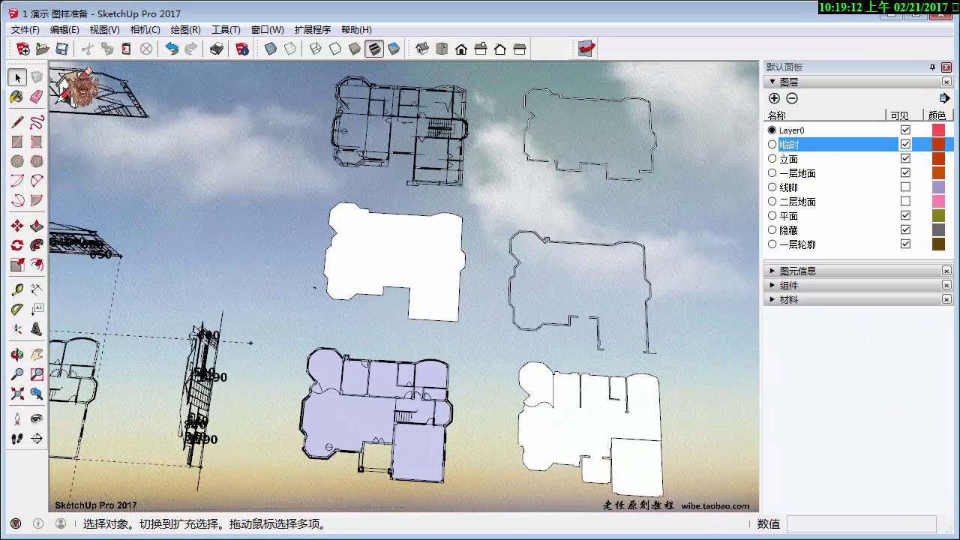
left_click(933, 68)
mouse_move(643, 154)
middle_mouse_down()
mouse_move(592, 248)
mouse_move(515, 351)
middle_mouse_up()
left_click(559, 239)
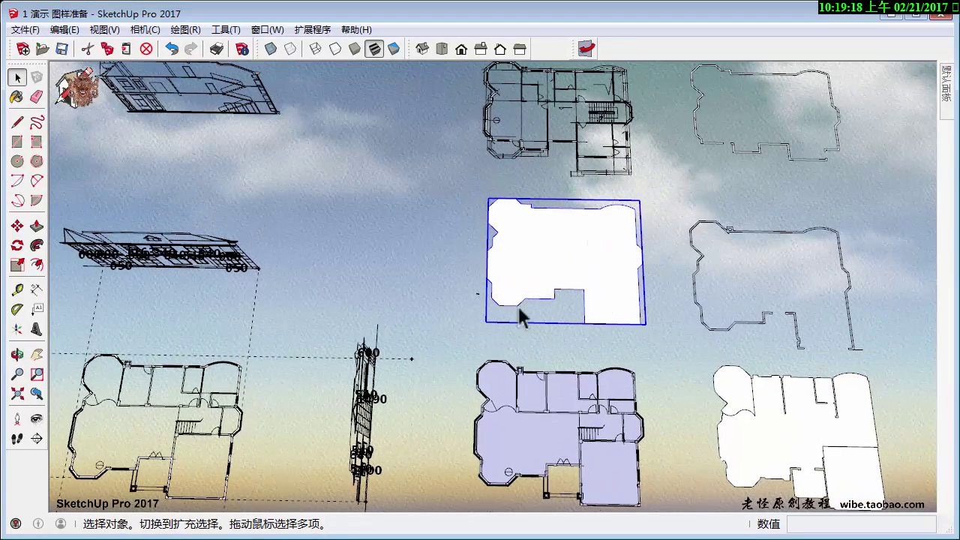
mouse_move(600, 261)
middle_mouse_down()
mouse_move(590, 250)
mouse_move(593, 261)
middle_mouse_up()
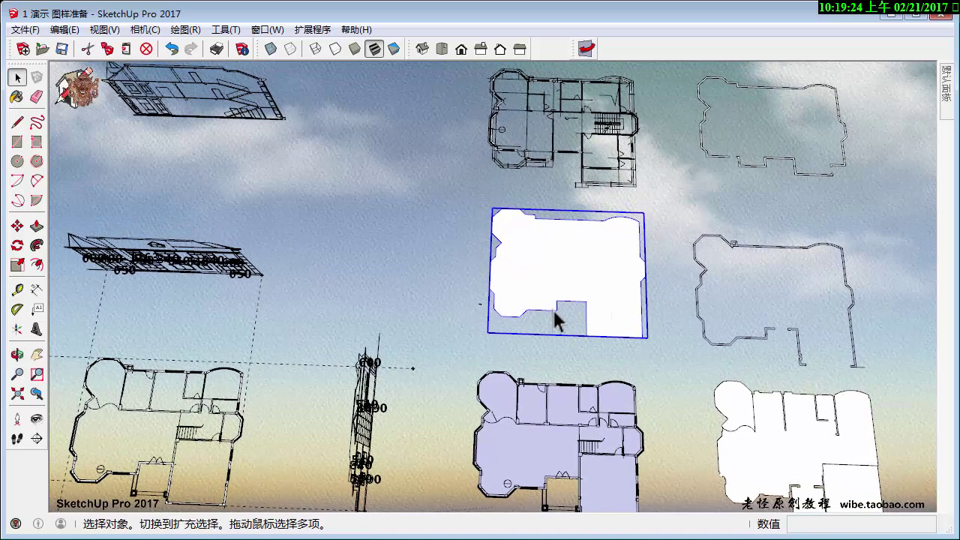
middle_click_drag(553, 310, 476, 246, "shift")
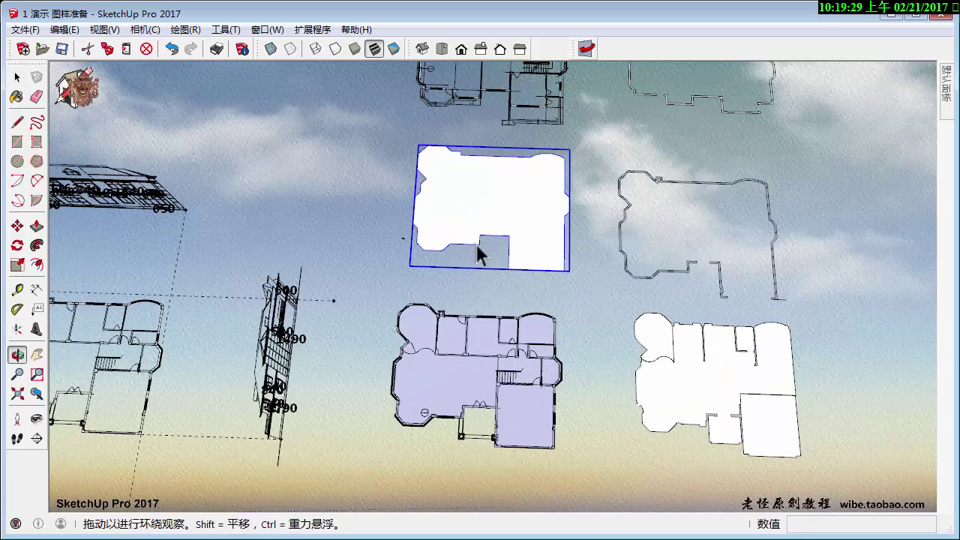
left_click(695, 399)
middle_click_drag(695, 399, 572, 337, "shift")
scroll(568, 339, "up", 3)
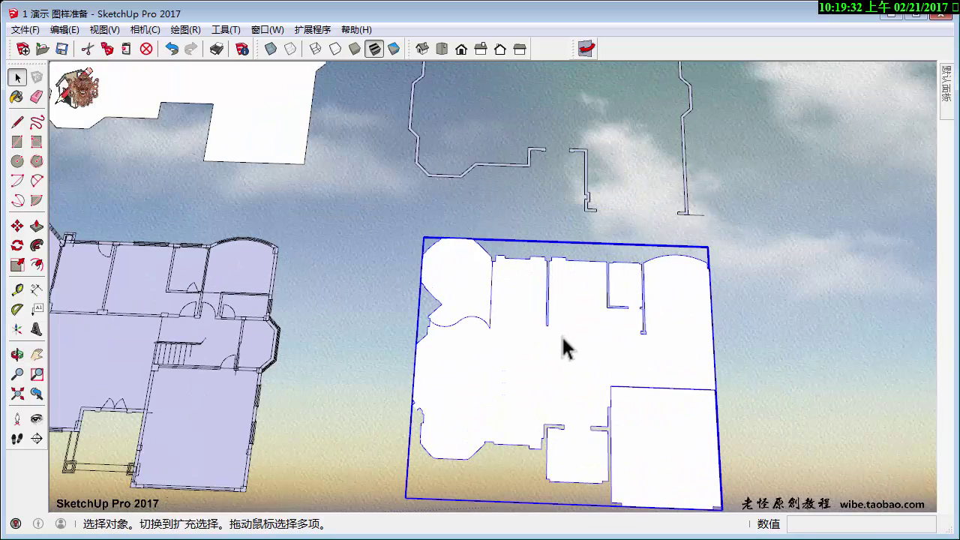
scroll(568, 348, "down", 2)
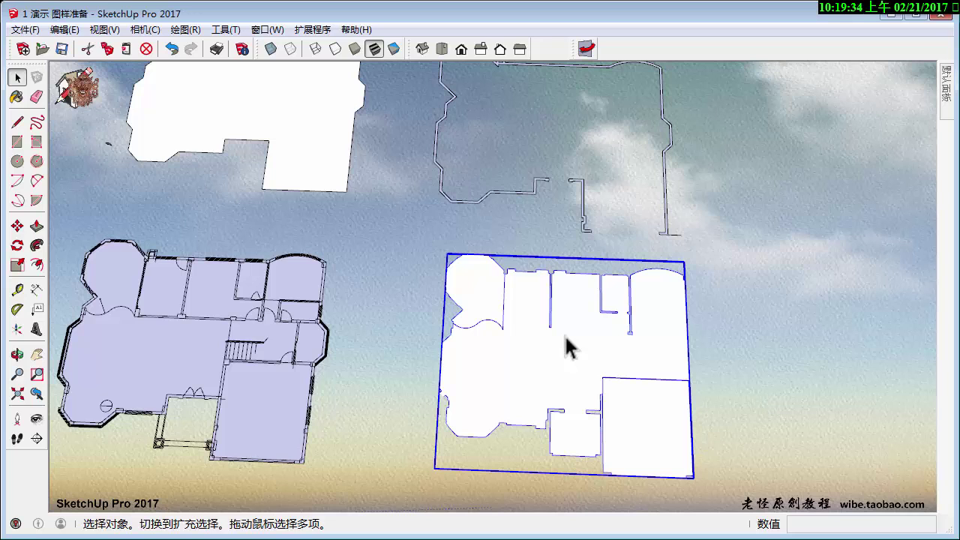
middle_click_drag(567, 347, 615, 361, "shift")
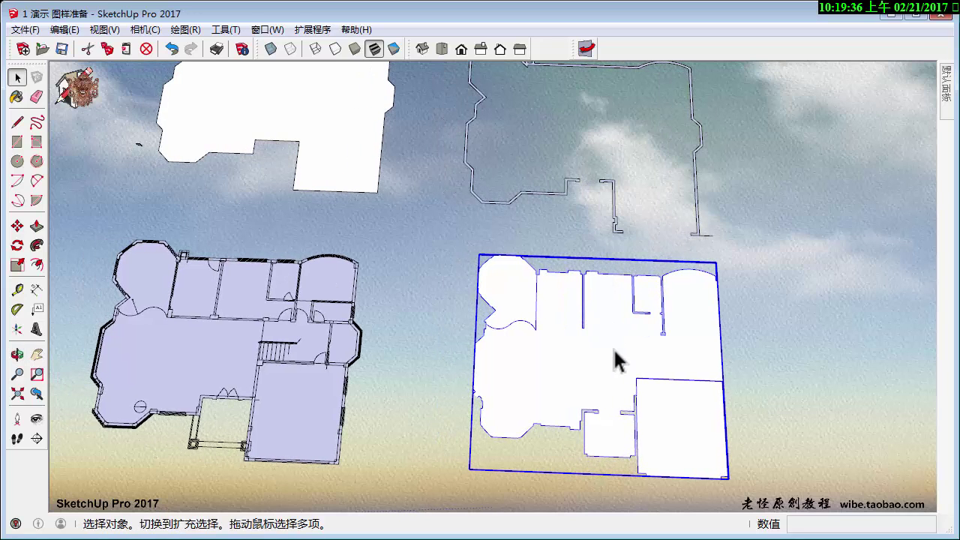
double_click(615, 352)
left_click(687, 426)
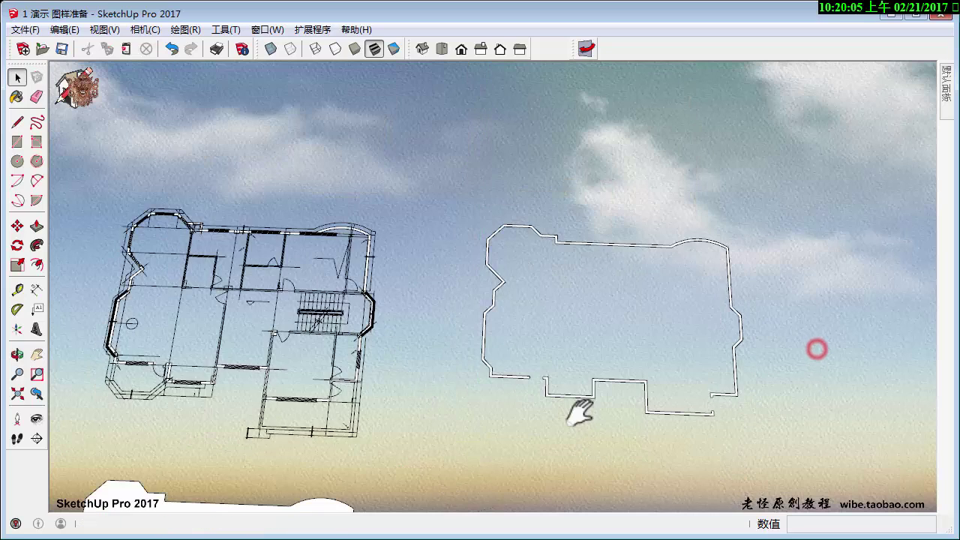
Move the wall-outline plan so its wall corner snaps onto the ground-floor plan's matching corner.
left_click(609, 369)
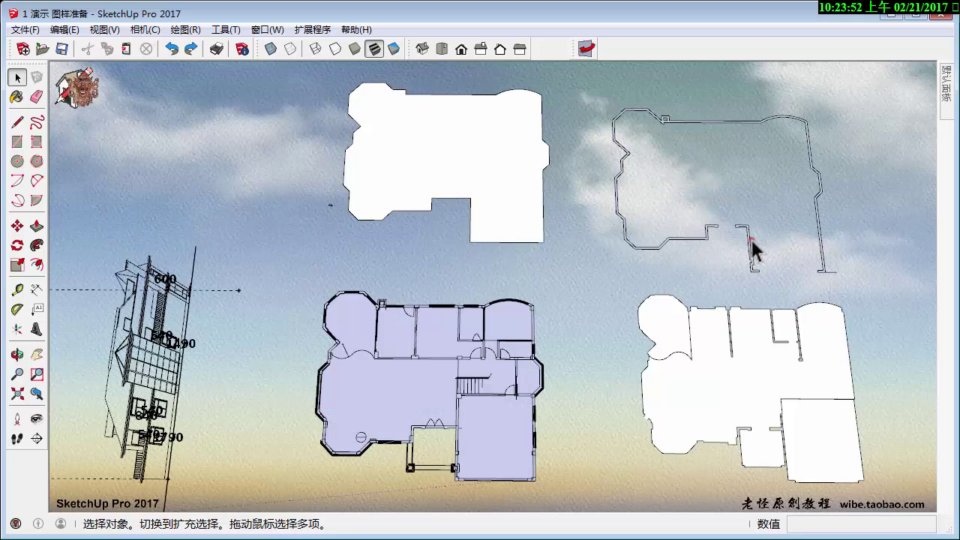
left_click(751, 240)
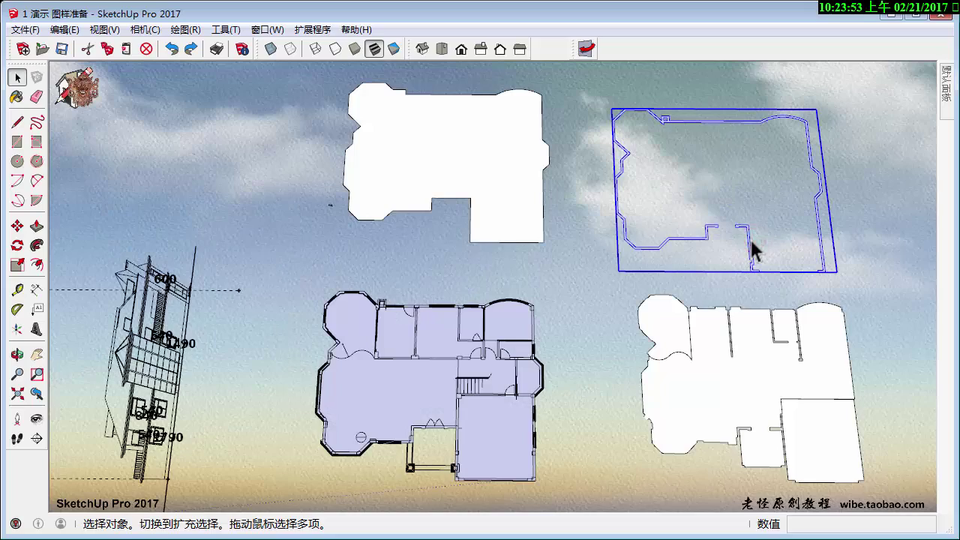
key("m")
left_click(752, 239)
left_click(514, 244)
middle_click_drag(514, 243, 807, 238)
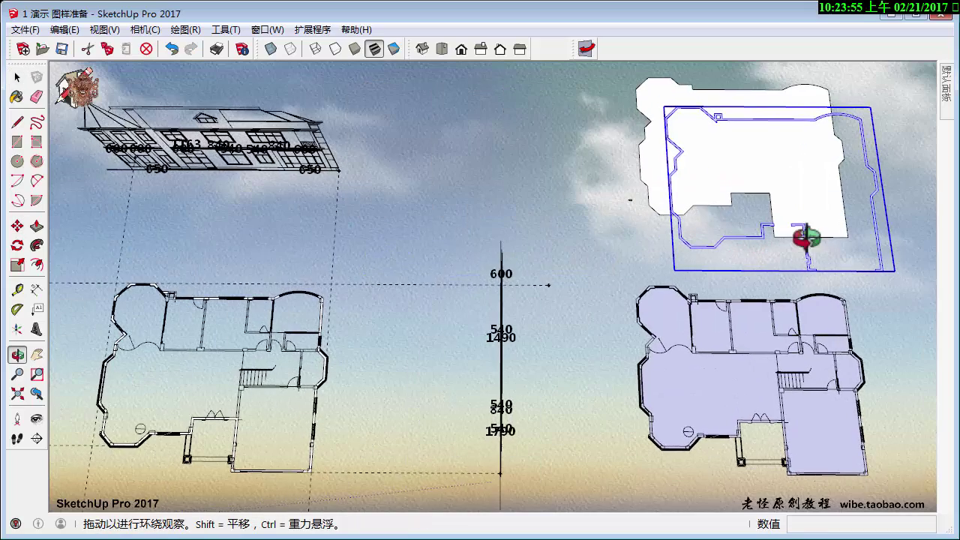
middle_click_drag(503, 267, 450, 402)
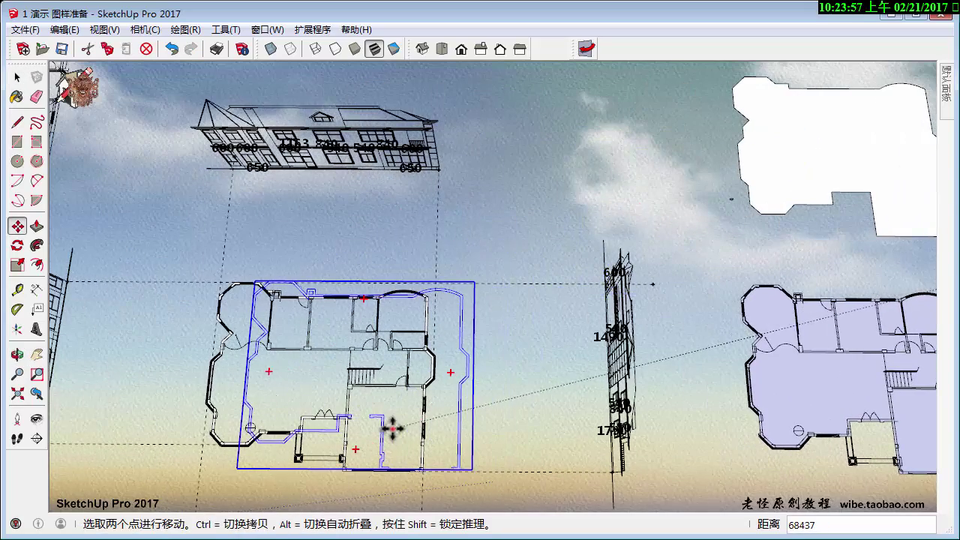
mouse_move(392, 428)
middle_mouse_down()
mouse_move(489, 255)
mouse_move(520, 285)
middle_mouse_up()
scroll(614, 477, "up", 4)
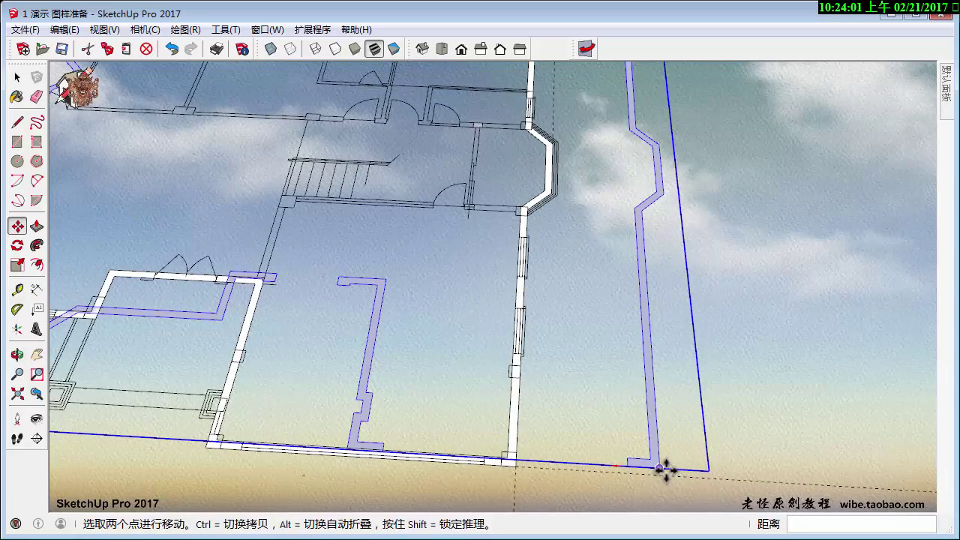
left_click(659, 469)
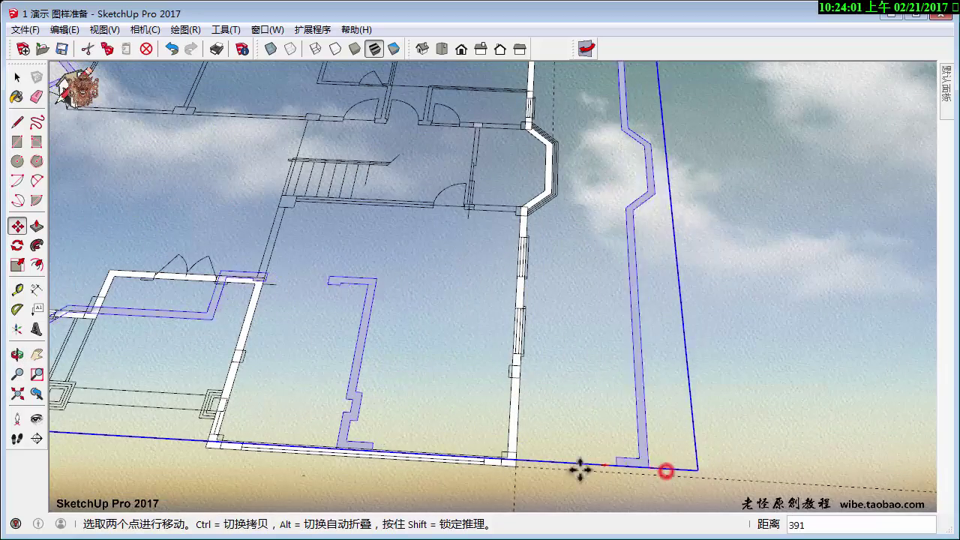
left_click(517, 470)
Orbit around the curved wall and elevations to check the plans' alignment.
mouse_move(518, 470)
middle_mouse_down()
mouse_move(154, 107)
mouse_move(801, 101)
mouse_move(508, 300)
mouse_move(508, 327)
mouse_move(525, 278)
middle_mouse_up()
scroll(272, 326, "up", 3)
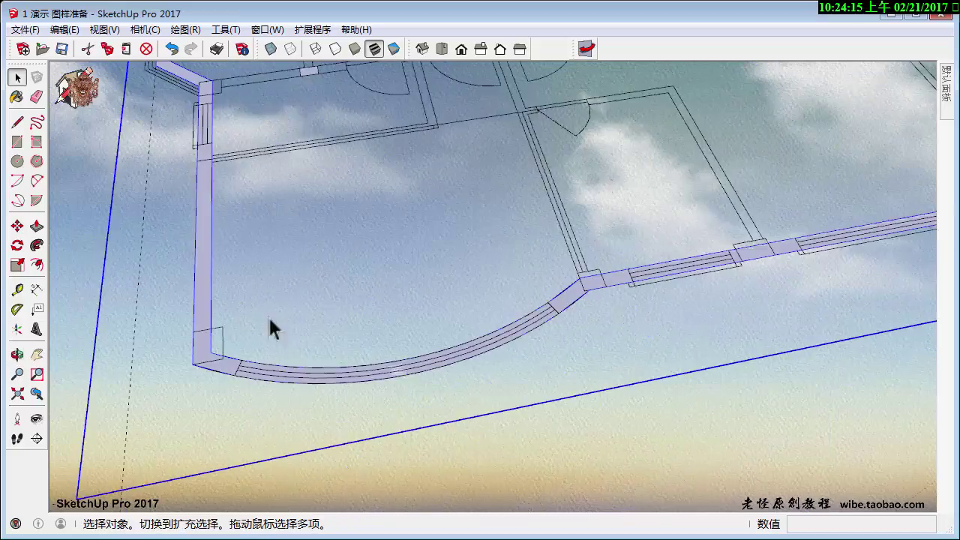
mouse_move(468, 338)
middle_mouse_down()
mouse_move(280, 264)
mouse_move(128, 333)
middle_mouse_up()
scroll(309, 312, "down", 3)
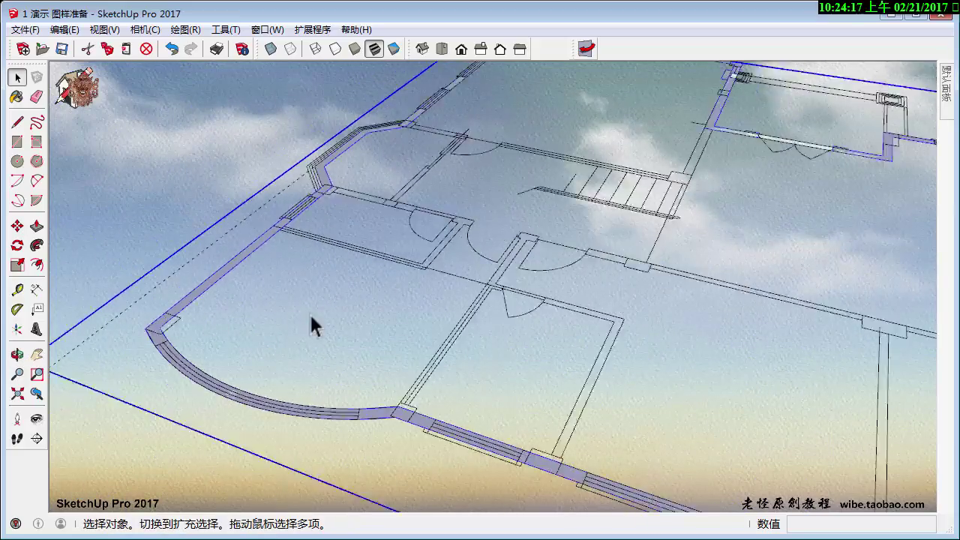
scroll(320, 318, "down", 2)
scroll(330, 322, "down", 2)
mouse_move(330, 324)
middle_mouse_down()
mouse_move(390, 304)
mouse_move(47, 304)
mouse_move(128, 368)
mouse_move(386, 268)
mouse_move(285, 274)
mouse_move(562, 409)
mouse_move(440, 337)
middle_mouse_up()
scroll(381, 270, "up", 2)
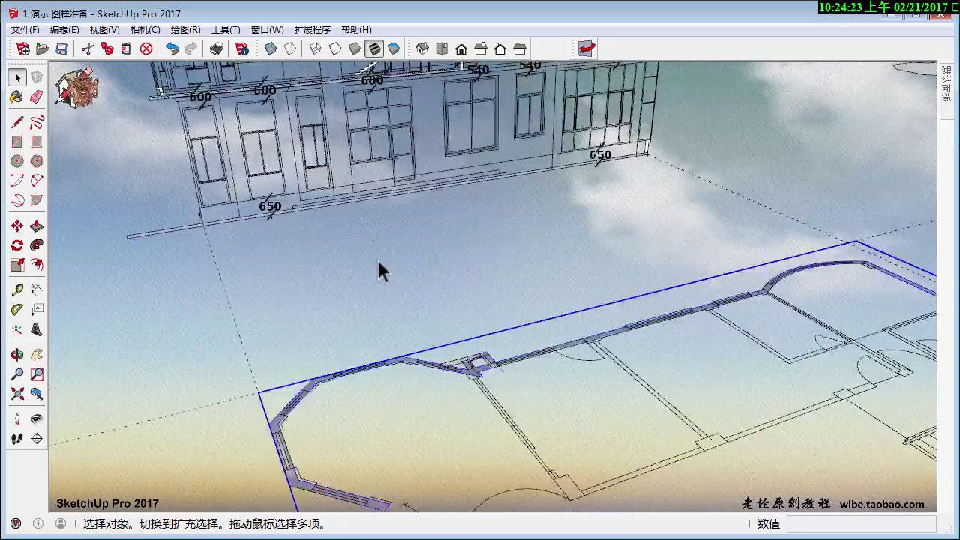
scroll(347, 242, "up", 2)
mouse_move(348, 242)
middle_mouse_down()
mouse_move(441, 334)
mouse_move(276, 353)
middle_mouse_up()
scroll(276, 353, "up", 2)
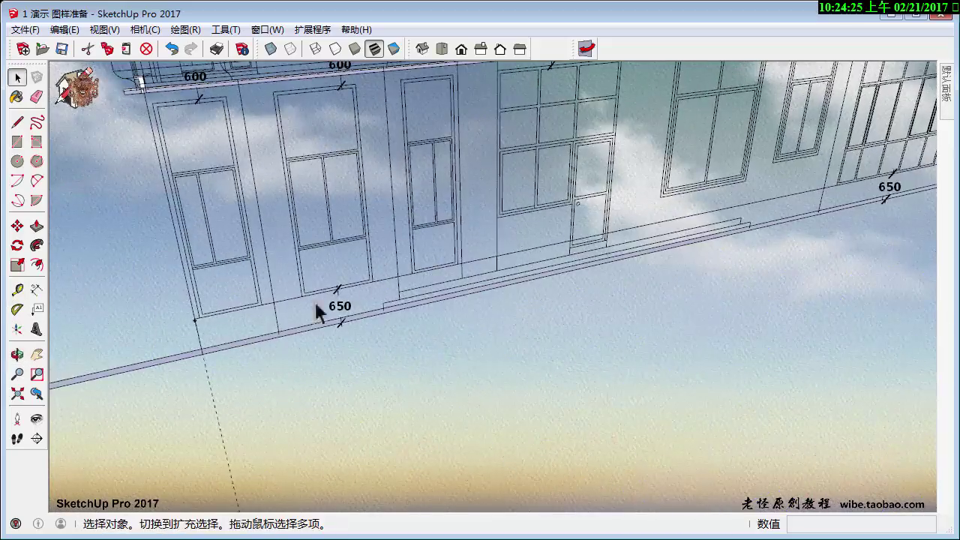
middle_click_drag(574, 250, 547, 247)
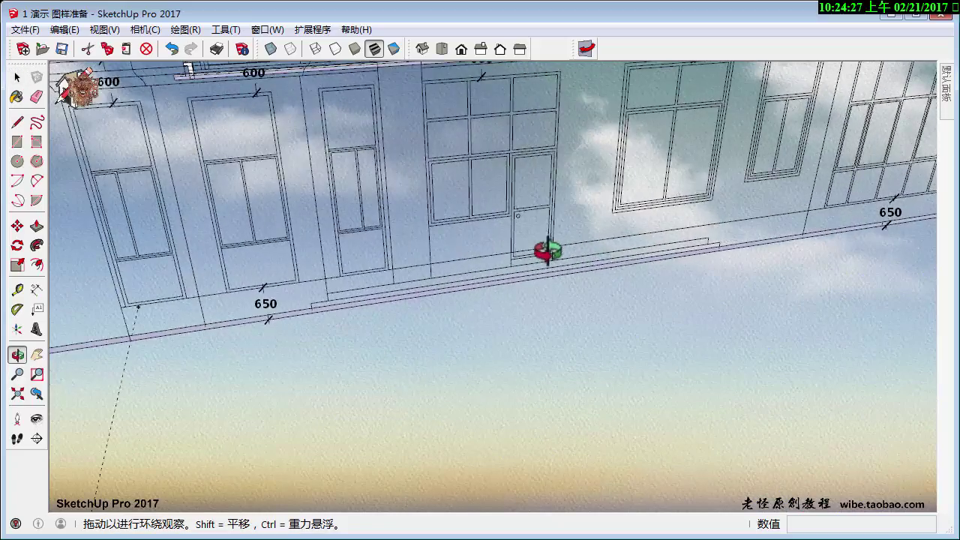
scroll(488, 285, "down", 3)
mouse_move(456, 317)
middle_mouse_down()
mouse_move(387, 294)
mouse_move(440, 365)
mouse_move(589, 365)
mouse_move(456, 313)
mouse_move(471, 333)
mouse_move(307, 220)
mouse_move(460, 343)
middle_mouse_up()
key("o")
mouse_move(460, 342)
left_mouse_down()
mouse_move(498, 352)
mouse_move(474, 454)
left_mouse_up()
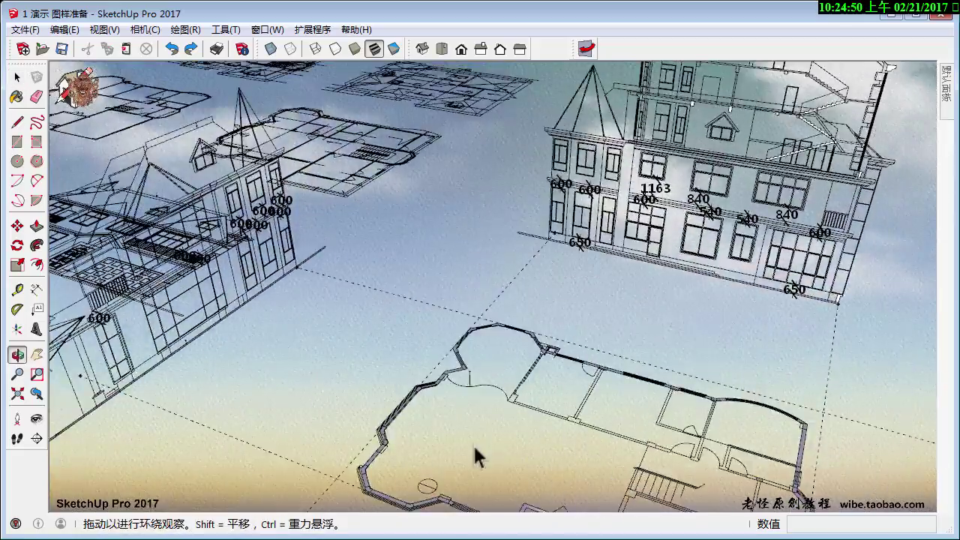
Orbit to the wall outline's corner and open its group for editing.
key("space")
scroll(474, 450, "up", 3)
middle_click_drag(608, 304, 461, 454)
scroll(525, 418, "up", 2)
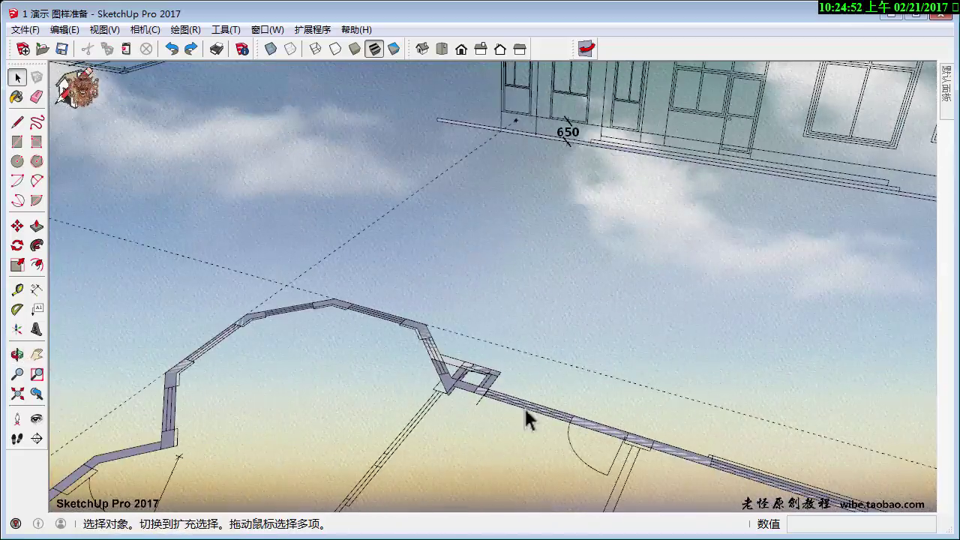
double_click(526, 408)
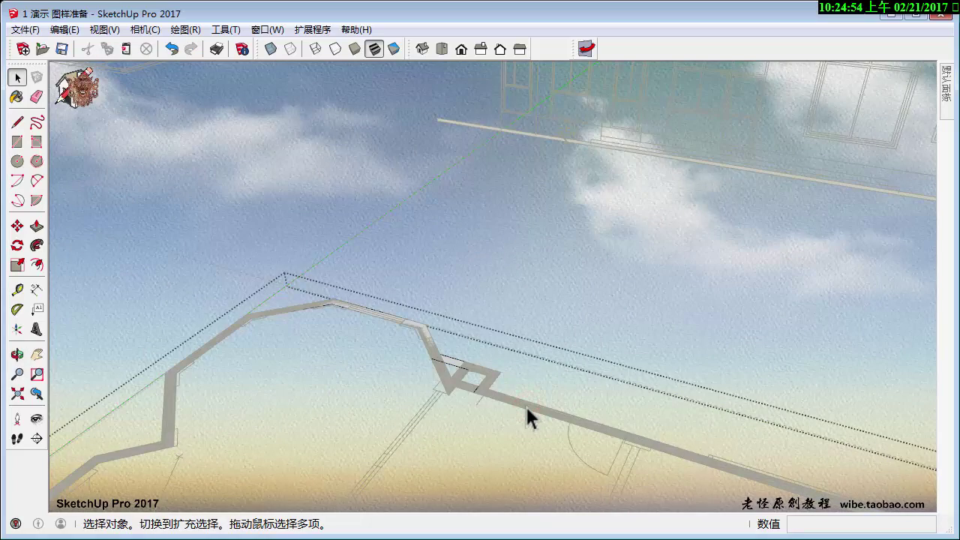
Push/pull the wall outline face up 650 into low walls around the plan.
key("p")
left_click(525, 404)
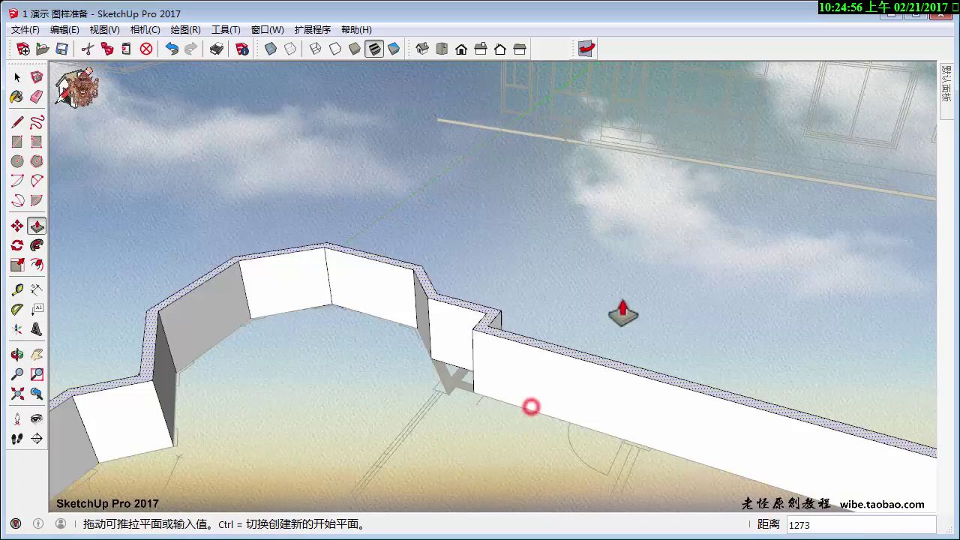
mouse_move(676, 214)
middle_mouse_down()
mouse_move(583, 278)
mouse_move(253, 390)
mouse_move(663, 278)
middle_mouse_up()
type("650")
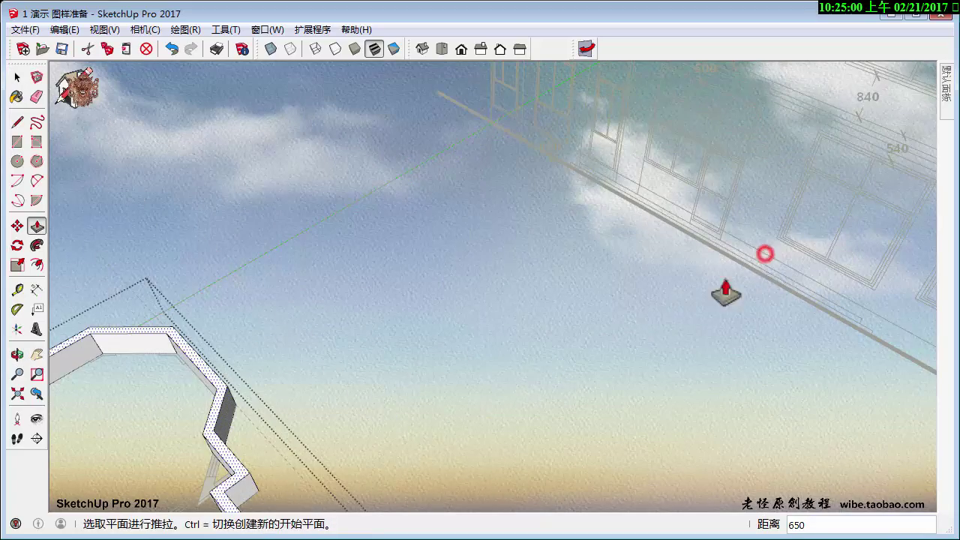
key("Return")
key("space")
mouse_move(564, 275)
middle_mouse_down()
mouse_move(510, 207)
mouse_move(660, 248)
middle_mouse_up()
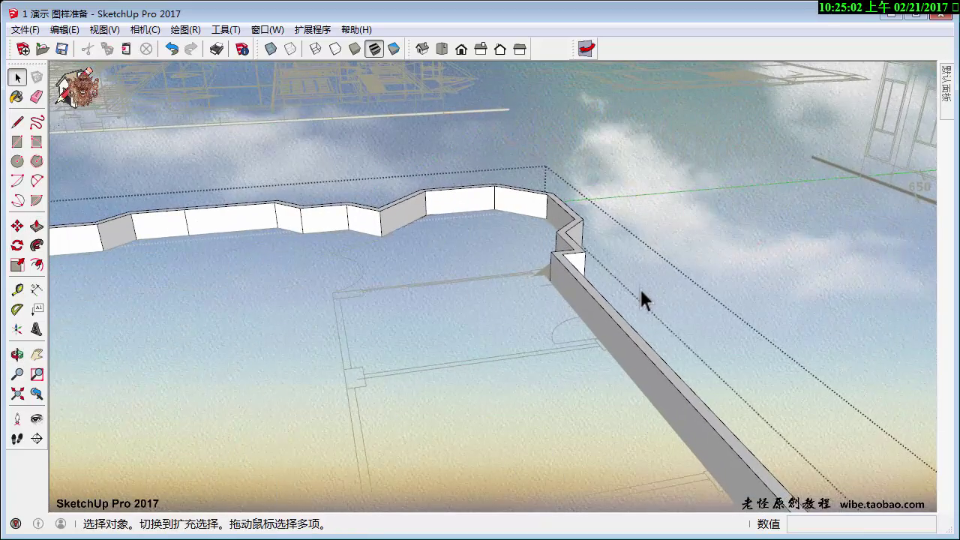
mouse_move(495, 264)
middle_mouse_down()
mouse_move(523, 308)
mouse_move(600, 268)
middle_mouse_up()
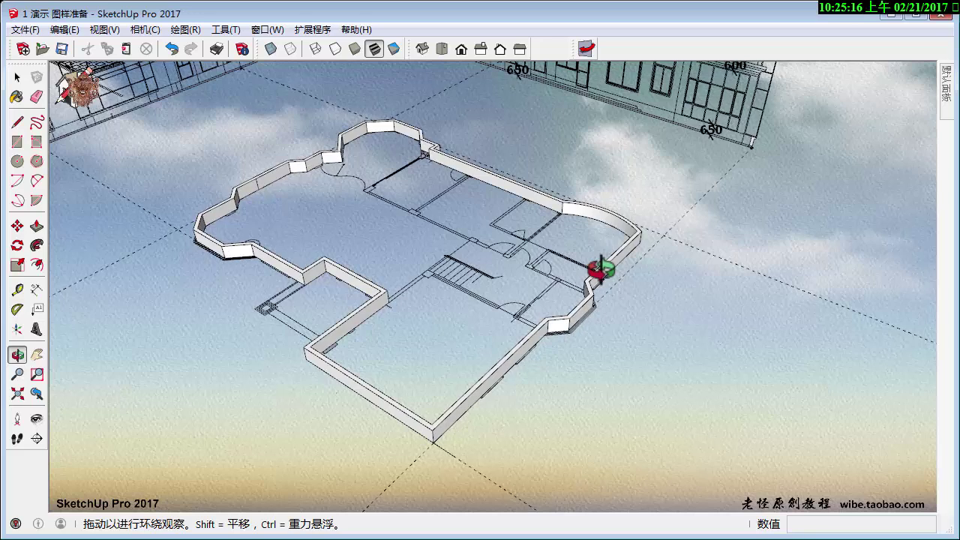
scroll(603, 269, "down", 3)
scroll(604, 270, "down", 2)
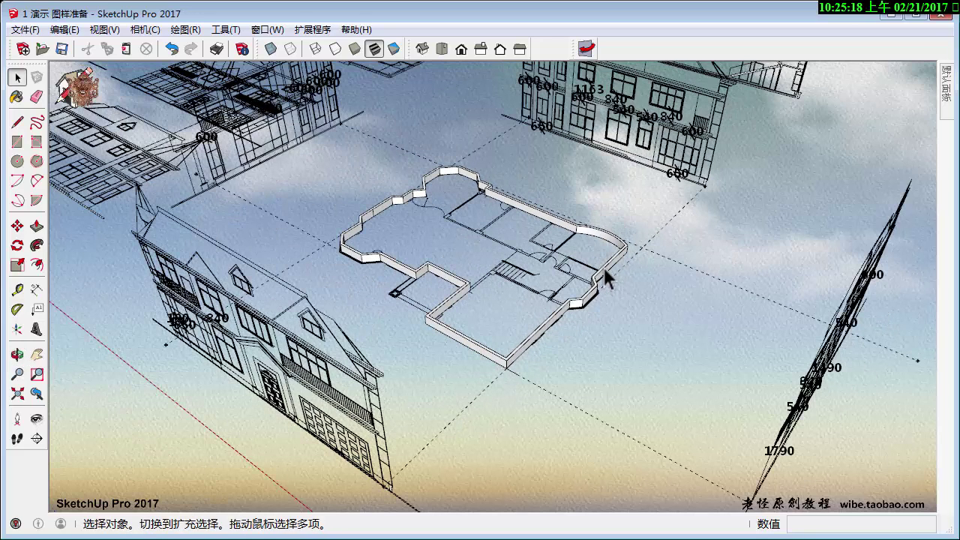
Explode the walled floor-plan group.
left_click(604, 267)
right_click(604, 267)
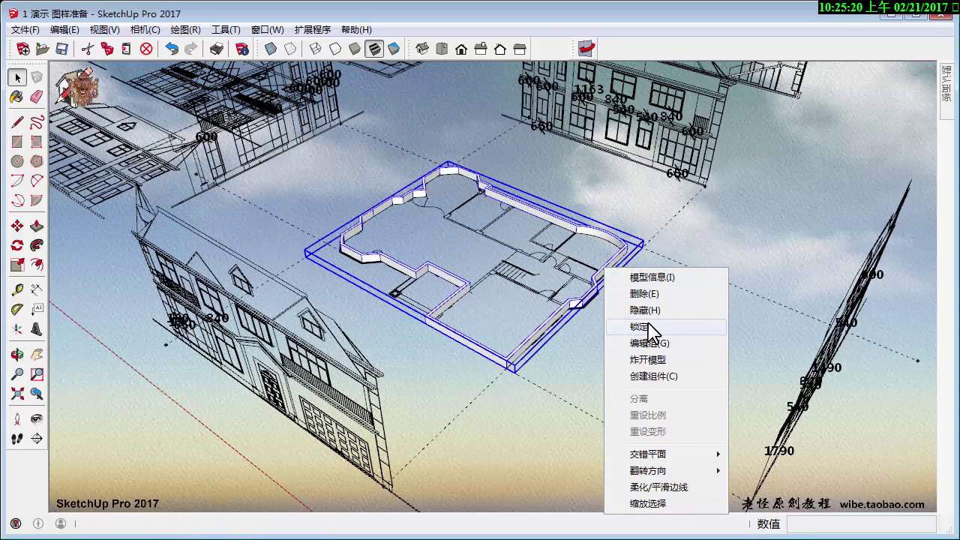
left_click(655, 360)
mouse_move(653, 360)
middle_mouse_down()
mouse_move(857, 386)
mouse_move(521, 336)
mouse_move(709, 396)
mouse_move(428, 365)
mouse_move(396, 418)
mouse_move(315, 336)
middle_mouse_up()
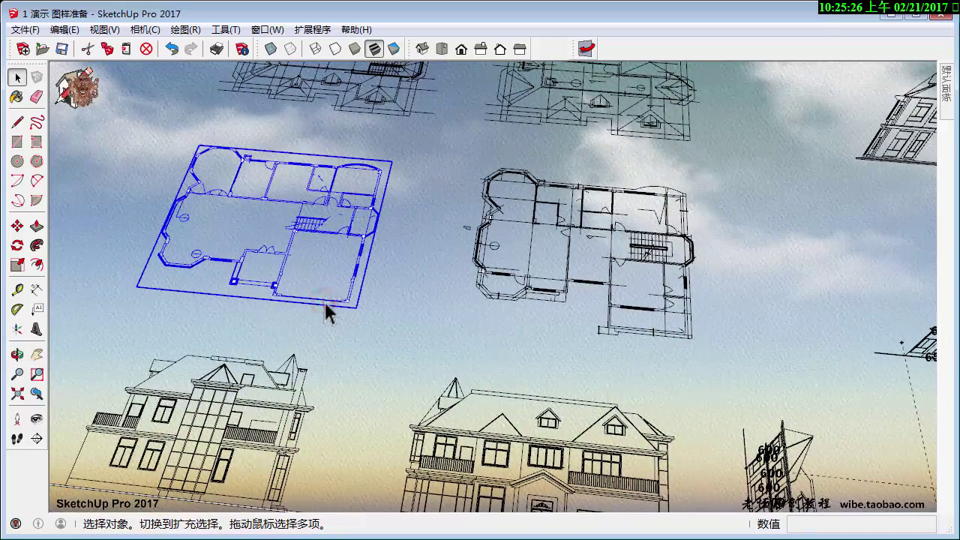
Move the blue floor plan over the walls, picking its corner to match the wall corner.
key("m")
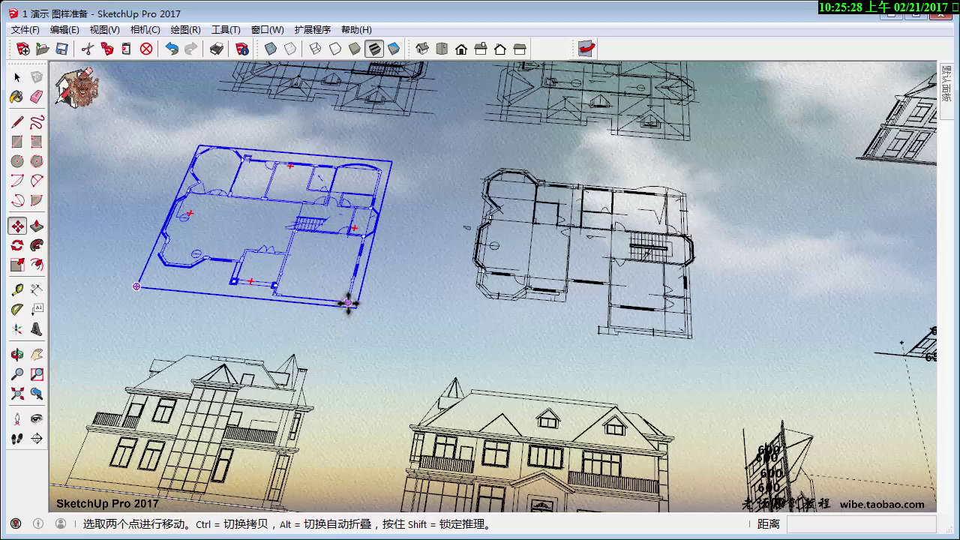
mouse_move(429, 317)
middle_mouse_down()
mouse_move(423, 321)
mouse_move(480, 352)
middle_mouse_up()
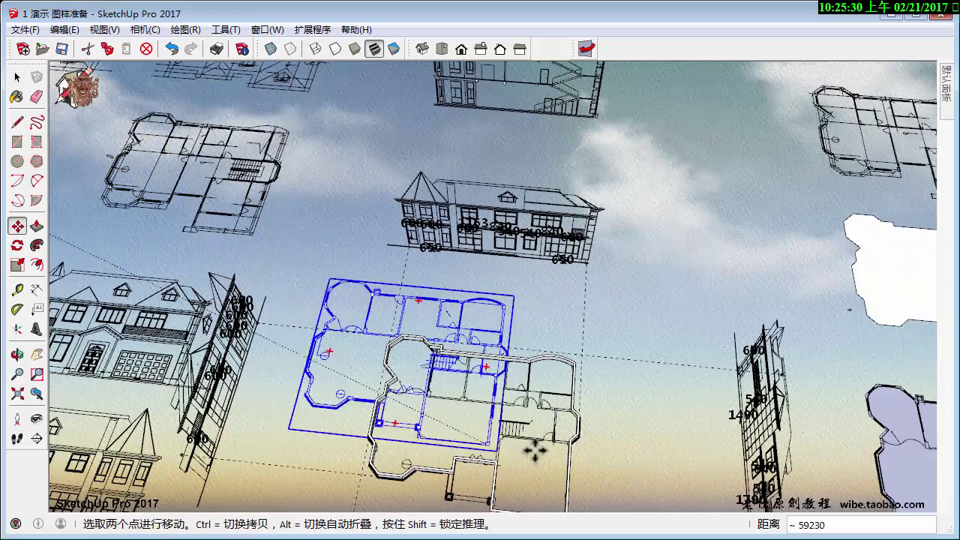
mouse_move(572, 452)
middle_mouse_down()
mouse_move(420, 338)
mouse_move(507, 359)
middle_mouse_up()
scroll(507, 359, "up", 2)
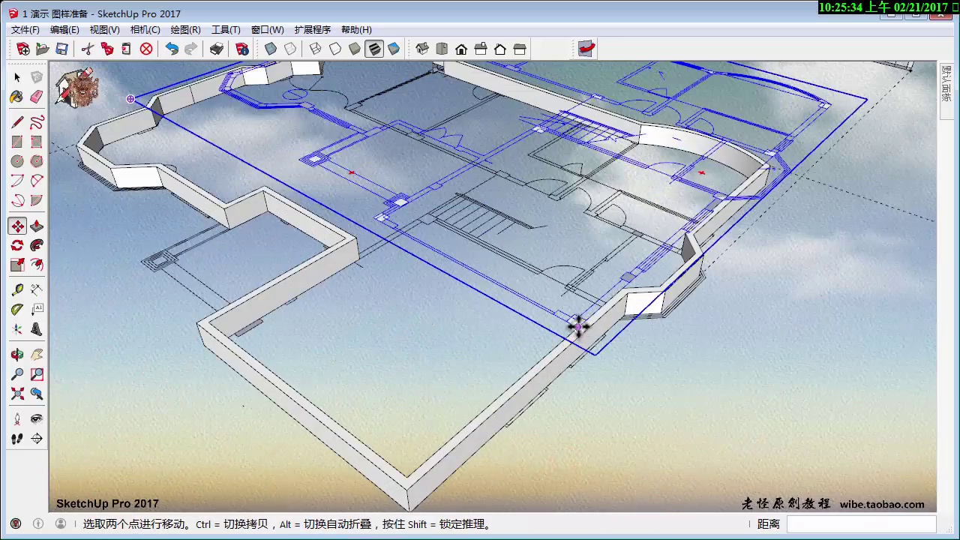
left_click(578, 326)
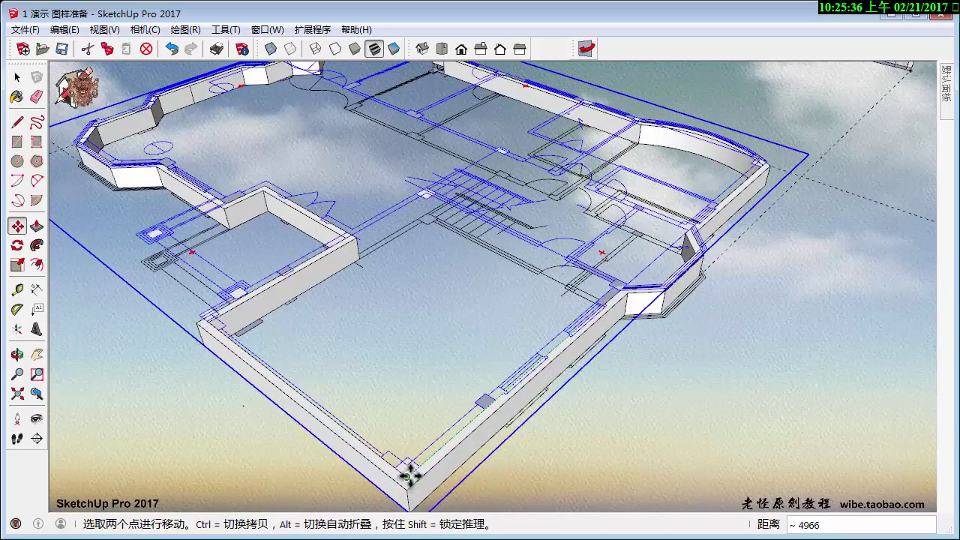
Explode the overlaid plan group and then its nested group into loose edges.
mouse_move(468, 439)
middle_mouse_down()
mouse_move(532, 365)
mouse_move(671, 360)
mouse_move(610, 358)
mouse_move(386, 306)
mouse_move(288, 304)
mouse_move(361, 326)
middle_mouse_up()
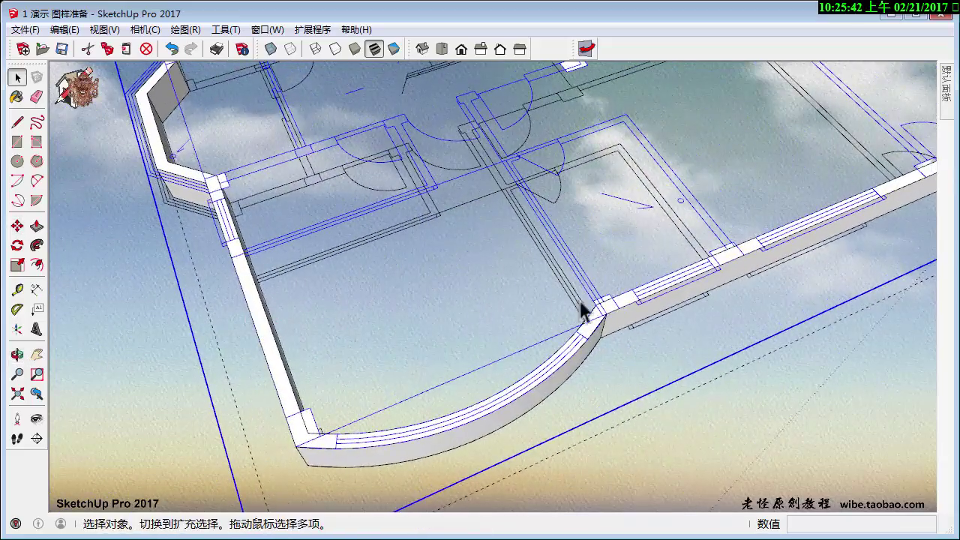
right_click(579, 273)
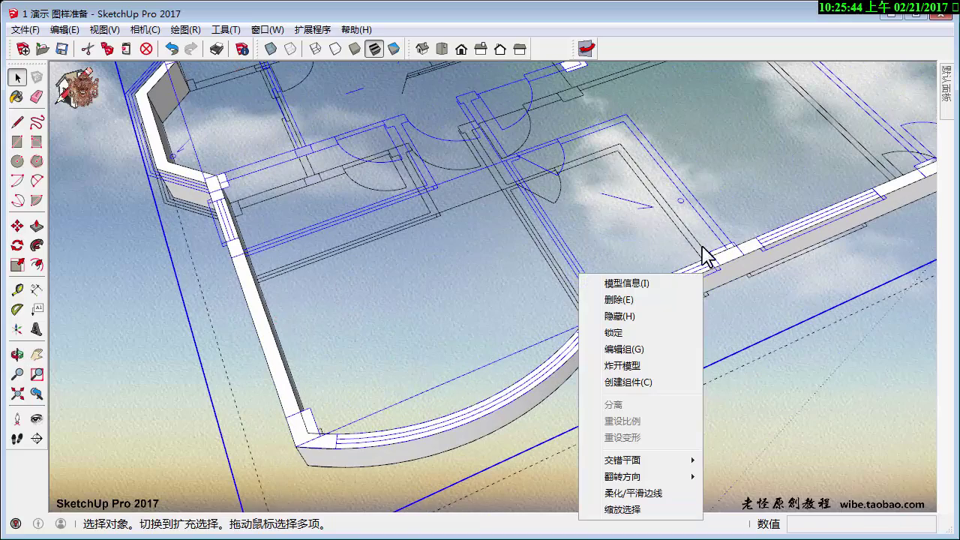
left_click(643, 366)
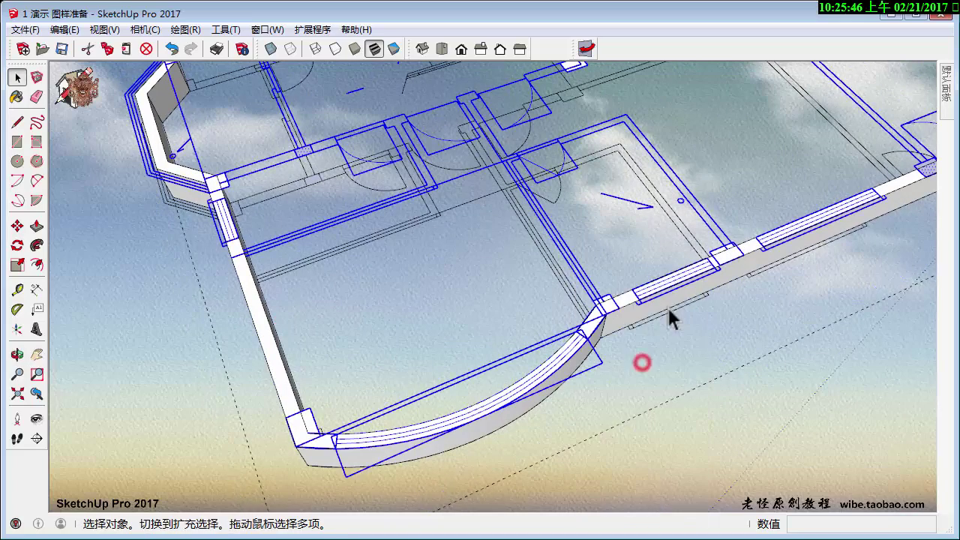
mouse_move(667, 306)
middle_mouse_down()
mouse_move(589, 315)
mouse_move(563, 300)
middle_mouse_up()
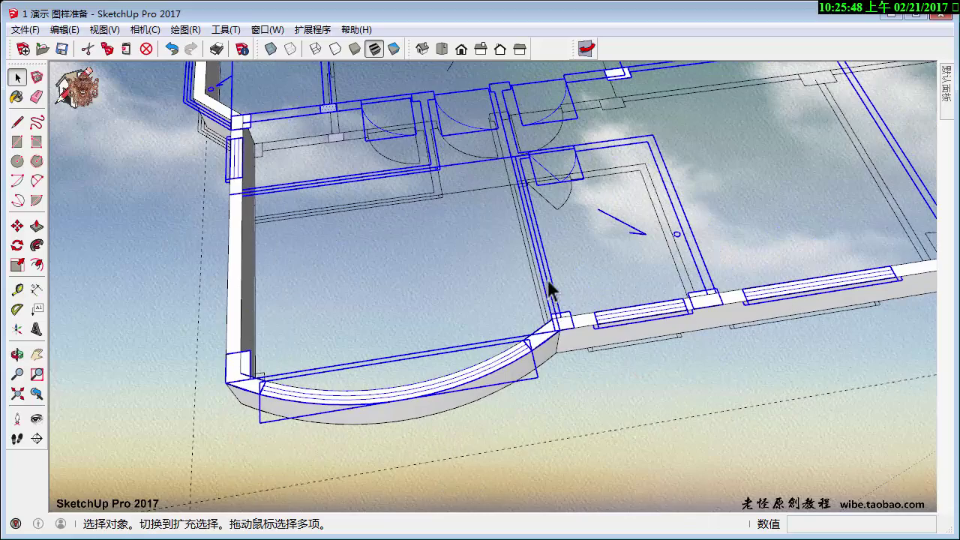
right_click(548, 279)
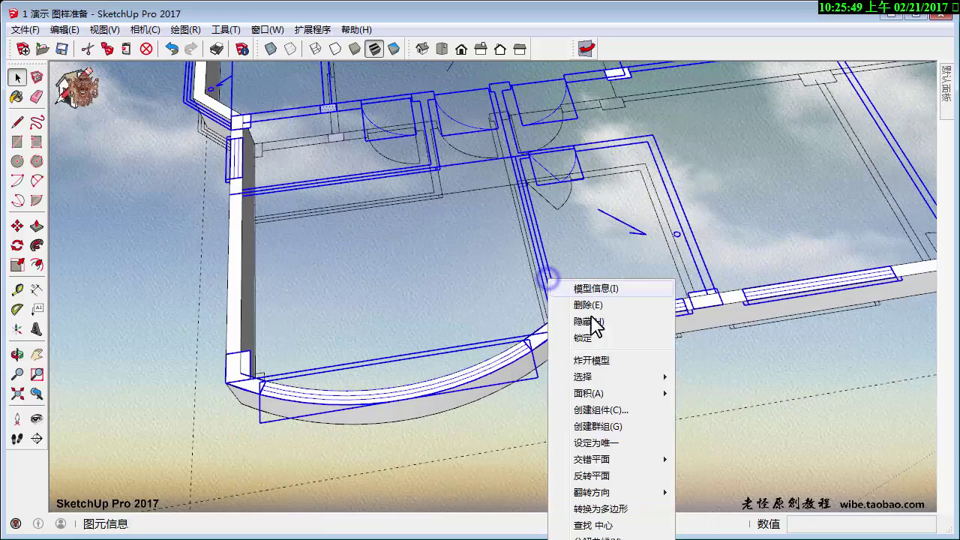
left_click(600, 359)
scroll(548, 332, "down", 3)
scroll(626, 349, "down", 2)
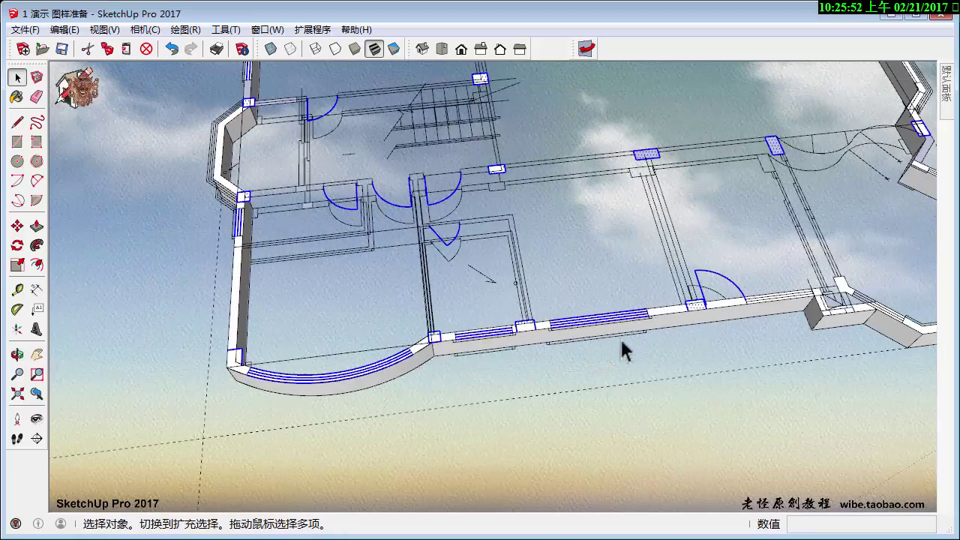
mouse_move(626, 349)
middle_mouse_down()
mouse_move(390, 347)
mouse_move(497, 377)
mouse_move(430, 356)
mouse_move(636, 274)
mouse_move(495, 351)
middle_mouse_up()
scroll(421, 352, "up", 2)
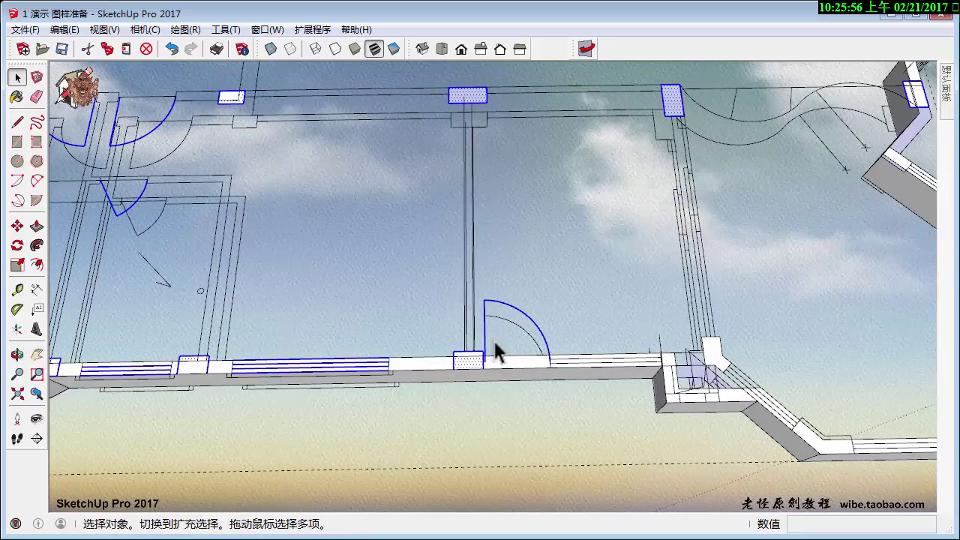
mouse_move(410, 334)
middle_mouse_down()
mouse_move(343, 247)
mouse_move(564, 288)
mouse_move(615, 347)
mouse_move(375, 240)
mouse_move(514, 375)
mouse_move(725, 418)
middle_mouse_up()
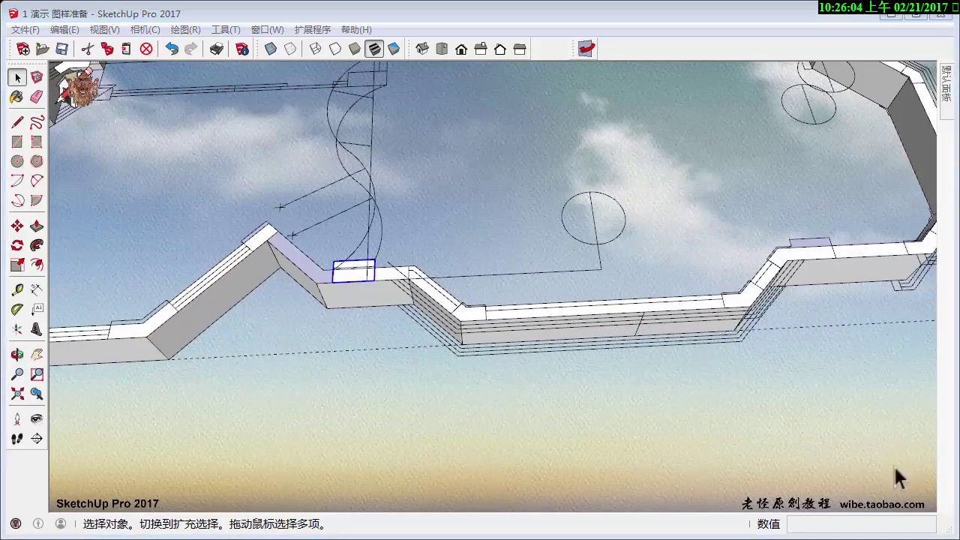
Split off a wall-top strip with a line at the corner and erase stray edges.
middle_click_drag(480, 283, 482, 364)
scroll(428, 322, "up", 3)
scroll(523, 250, "up", 3)
middle_click_drag(521, 247, 483, 292)
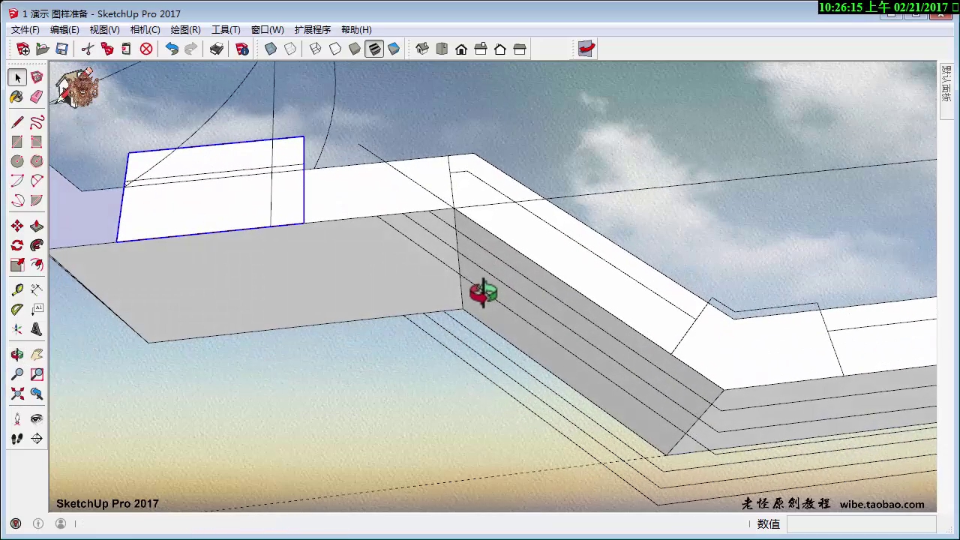
left_click(453, 207)
mouse_move(619, 313)
middle_mouse_down("shift")
mouse_move(545, 339)
mouse_move(520, 317)
mouse_move(516, 340)
middle_mouse_up("shift")
key("e")
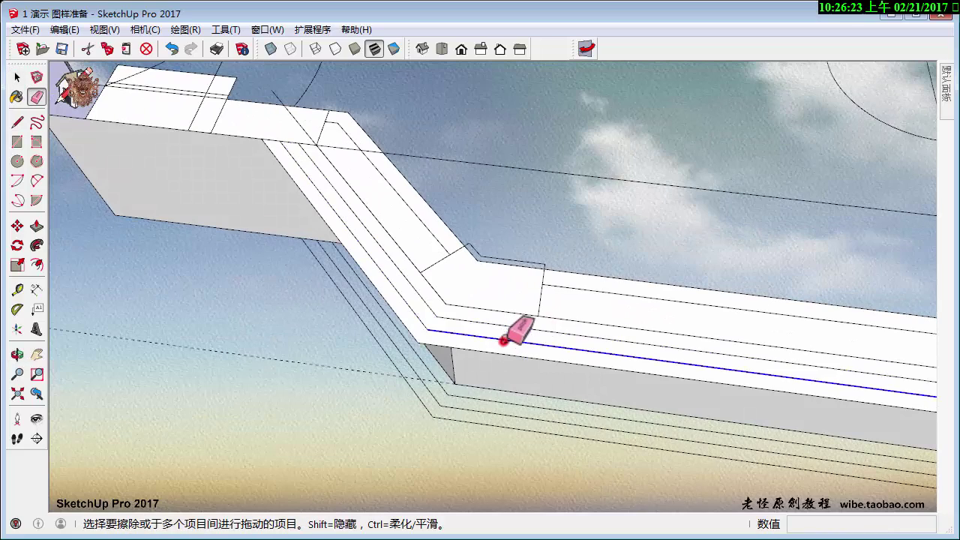
mouse_move(506, 330)
middle_mouse_down()
mouse_move(342, 300)
mouse_move(443, 310)
mouse_move(726, 381)
mouse_move(722, 351)
mouse_move(515, 208)
mouse_move(581, 346)
middle_mouse_up()
key("space")
Pull the wall-top strip up about 104 into a ledge and reverse its face to white.
key("p")
left_click(580, 345)
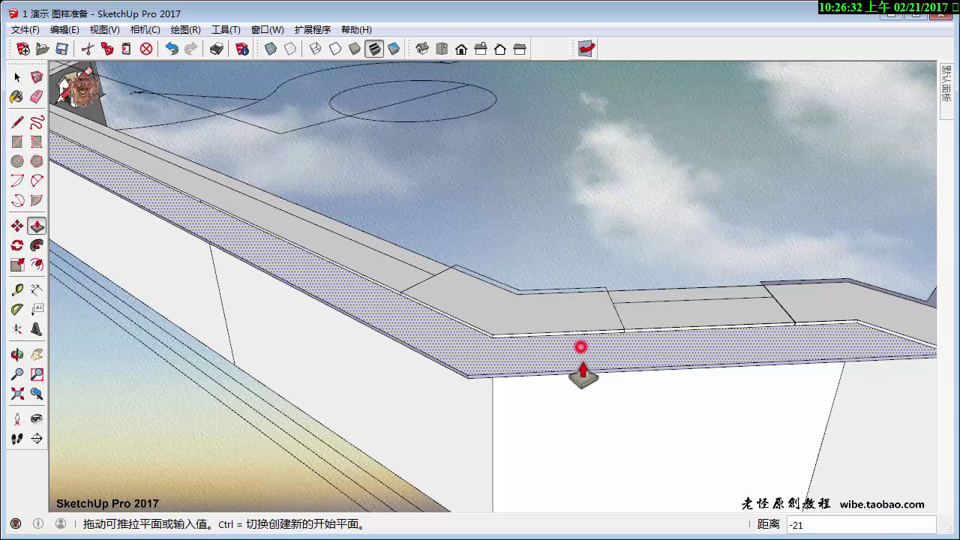
left_click(589, 390)
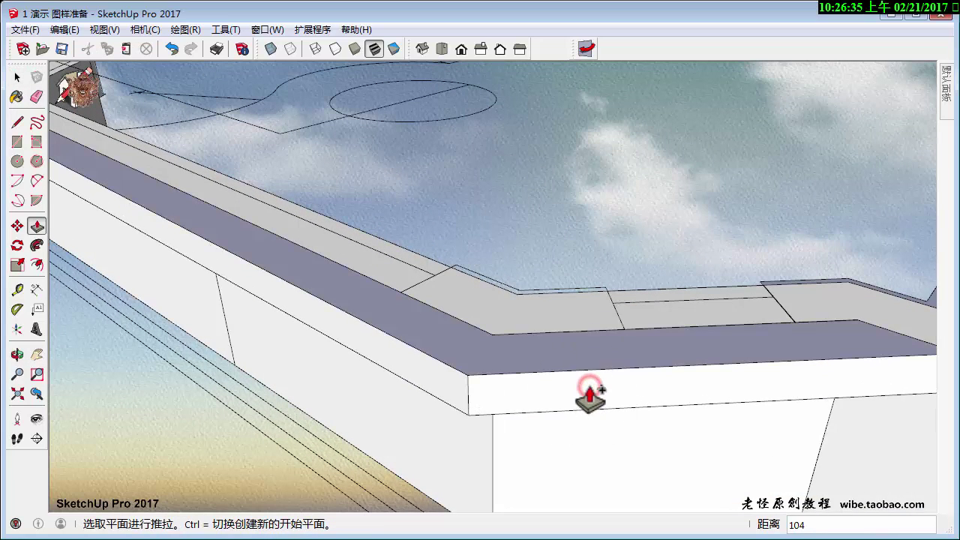
right_click(615, 358)
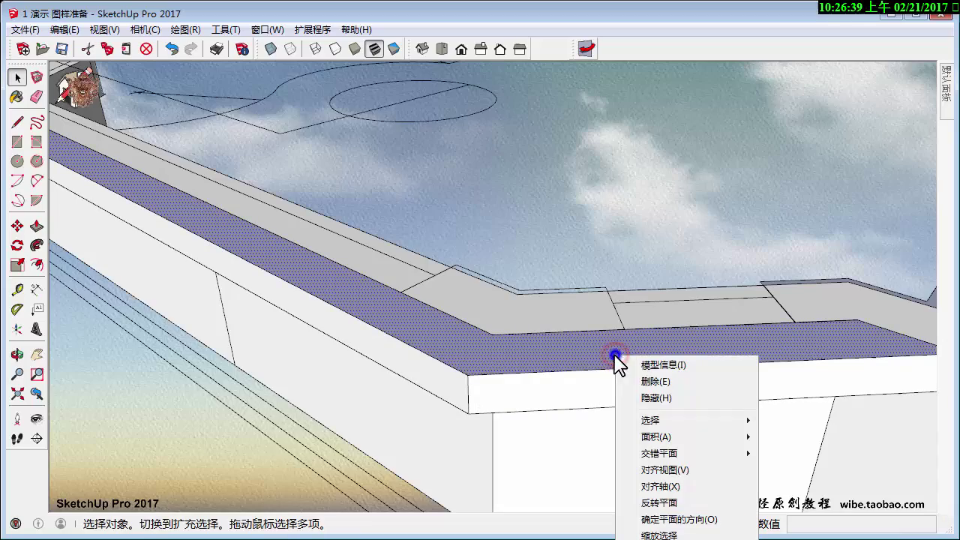
left_click(672, 503)
mouse_move(642, 328)
middle_mouse_down()
mouse_move(553, 294)
mouse_move(553, 338)
mouse_move(758, 287)
mouse_move(408, 214)
mouse_move(583, 278)
mouse_move(467, 294)
middle_mouse_up()
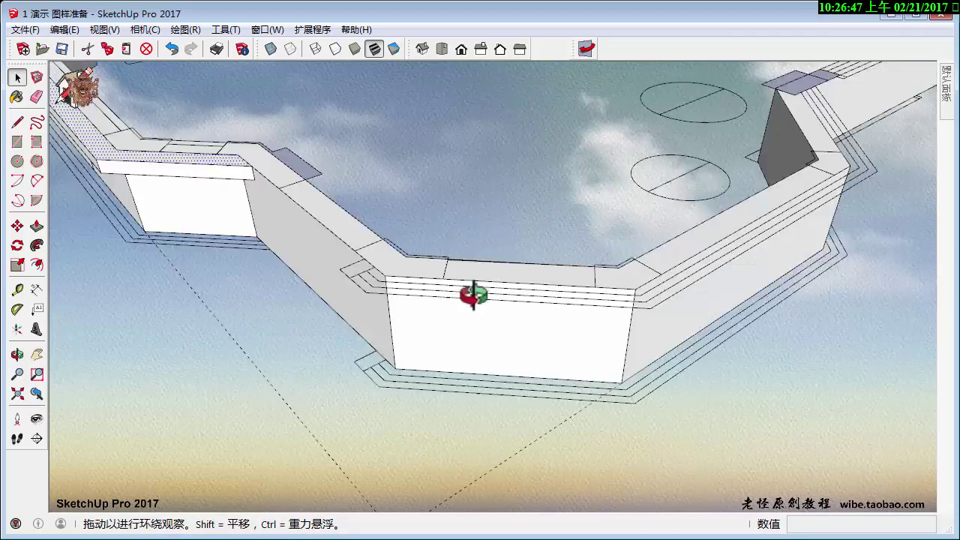
Draw a line across the angled wall corner and erase the extra parallel edges.
scroll(388, 300, "up", 3)
key("l")
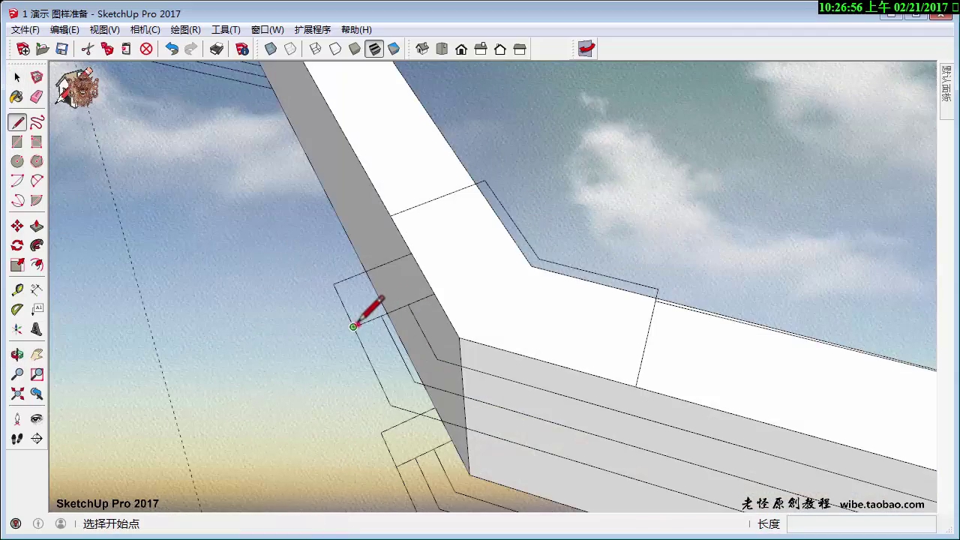
left_click(422, 299)
mouse_move(428, 293)
middle_mouse_down()
mouse_move(476, 325)
mouse_move(440, 328)
mouse_move(501, 343)
mouse_move(460, 351)
middle_mouse_up()
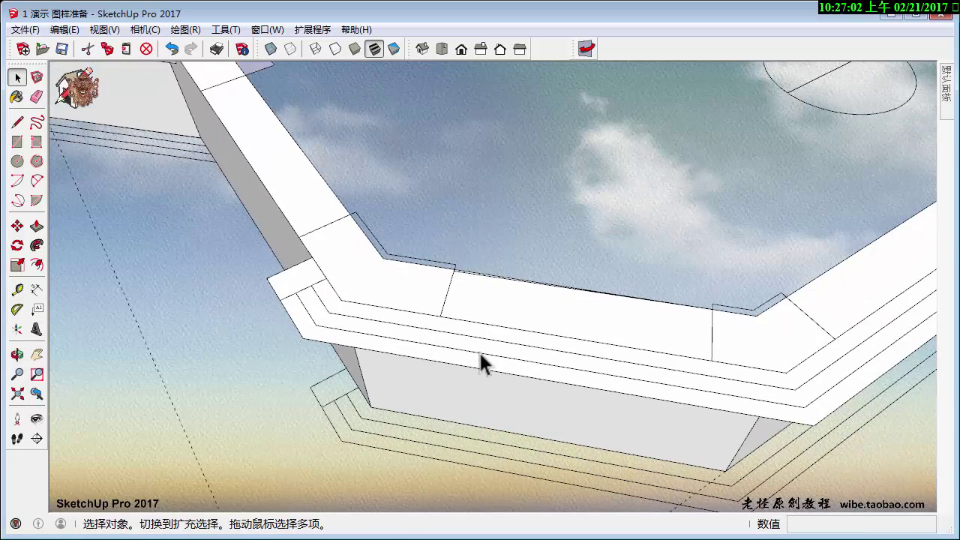
key("e")
left_click_drag(488, 358, 504, 337)
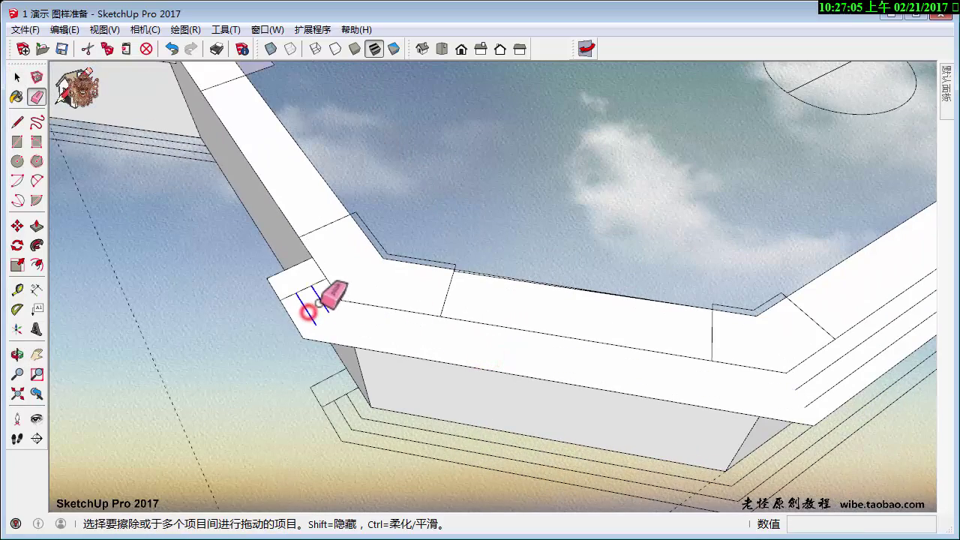
mouse_move(309, 312)
middle_mouse_down("shift")
mouse_move(600, 336)
mouse_move(495, 405)
middle_mouse_up("shift")
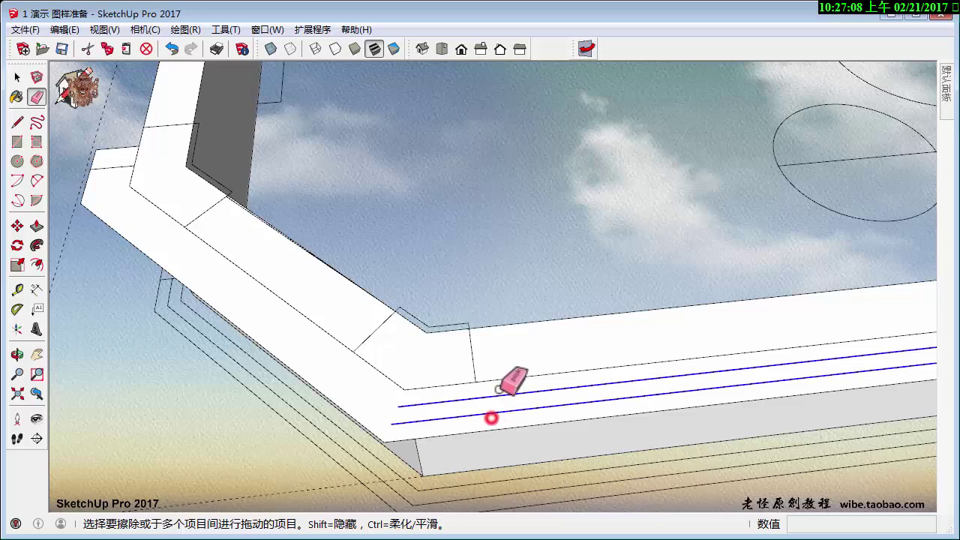
left_click_drag(491, 418, 500, 389)
mouse_move(500, 389)
middle_mouse_down()
mouse_move(203, 423)
mouse_move(682, 342)
mouse_move(568, 214)
middle_mouse_up()
Push the corner face 100 and reverse its purple back face to white.
key("space")
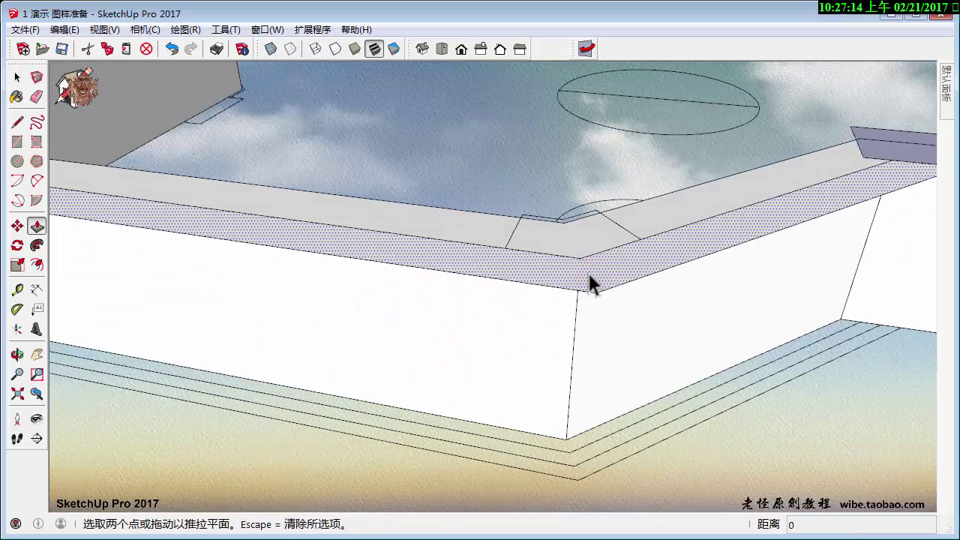
left_click_drag(589, 275, 592, 300)
type("100")
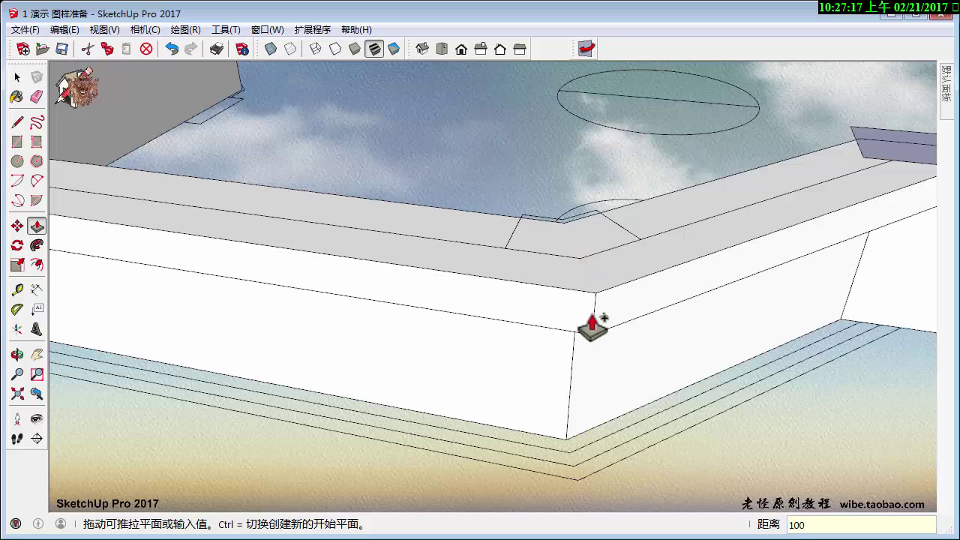
key("Return")
key("space")
right_click(647, 247)
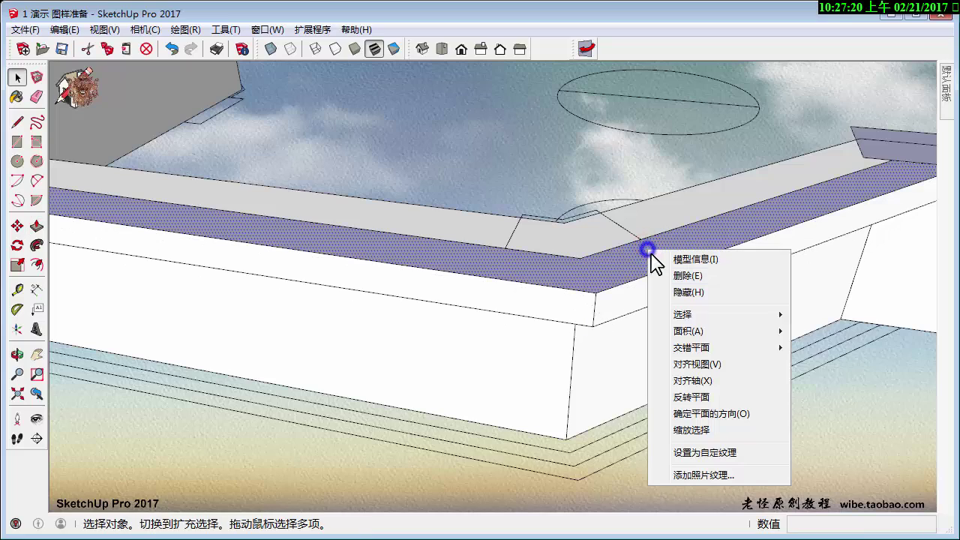
left_click(692, 392)
mouse_move(600, 215)
middle_mouse_down()
mouse_move(585, 319)
mouse_move(635, 328)
mouse_move(475, 221)
mouse_move(405, 265)
mouse_move(500, 322)
mouse_move(375, 332)
mouse_move(278, 189)
mouse_move(600, 332)
mouse_move(628, 317)
mouse_move(635, 382)
mouse_move(435, 317)
mouse_move(387, 359)
middle_mouse_up()
Cancel the stray line and bring the whole bay-window wall into view.
scroll(396, 295, "up", 3)
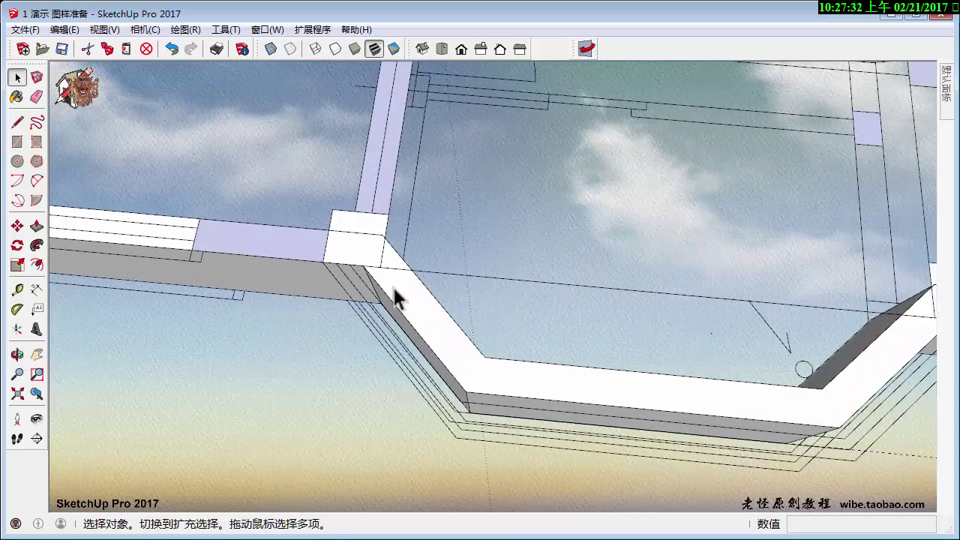
middle_click_drag(396, 295, 445, 304)
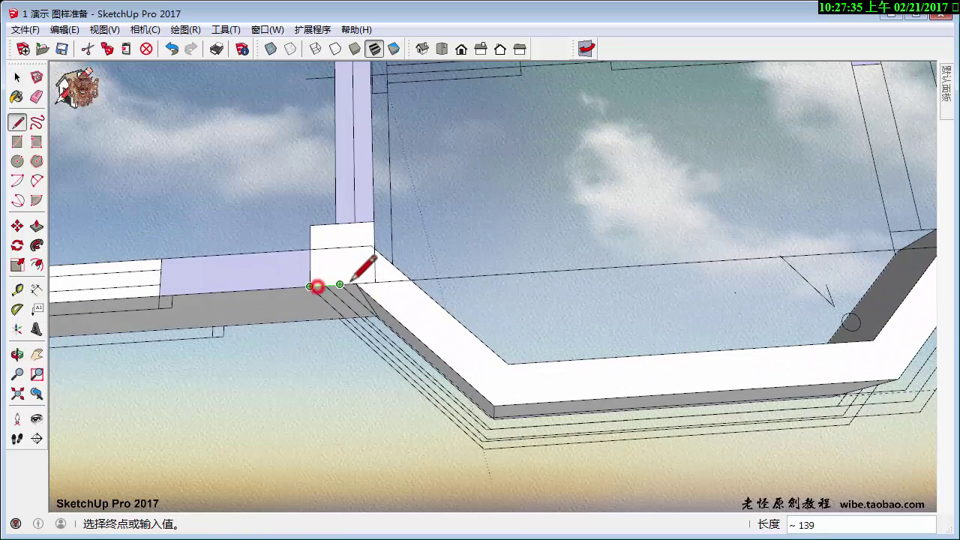
key("Escape")
mouse_move(353, 279)
middle_mouse_down()
mouse_move(499, 343)
mouse_move(502, 381)
middle_mouse_up()
key("space")
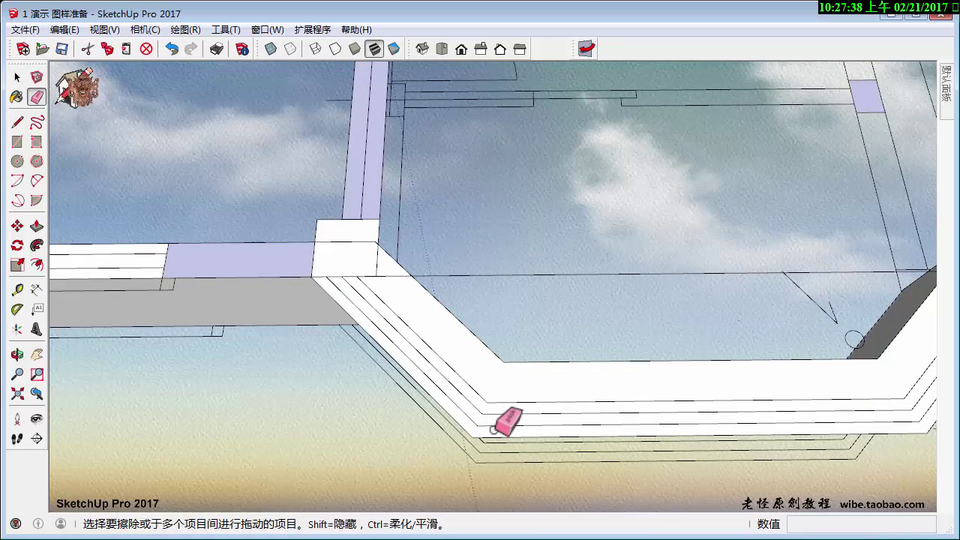
middle_click_drag(740, 390, 633, 405)
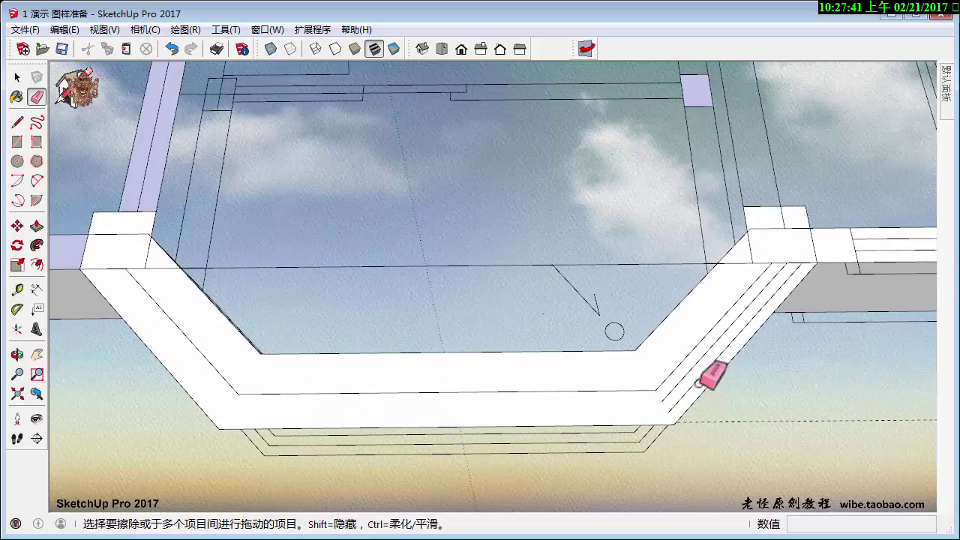
mouse_move(698, 383)
middle_mouse_down()
mouse_move(607, 187)
mouse_move(530, 210)
middle_mouse_up()
key("space")
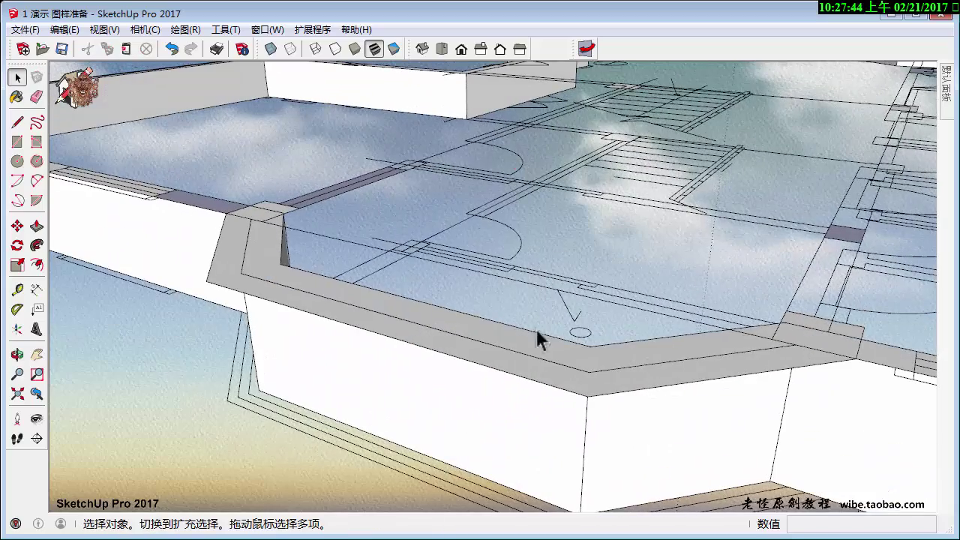
Push the ledge face further out and reverse its dark face to white.
left_click_drag(529, 370, 528, 375)
left_click(528, 394)
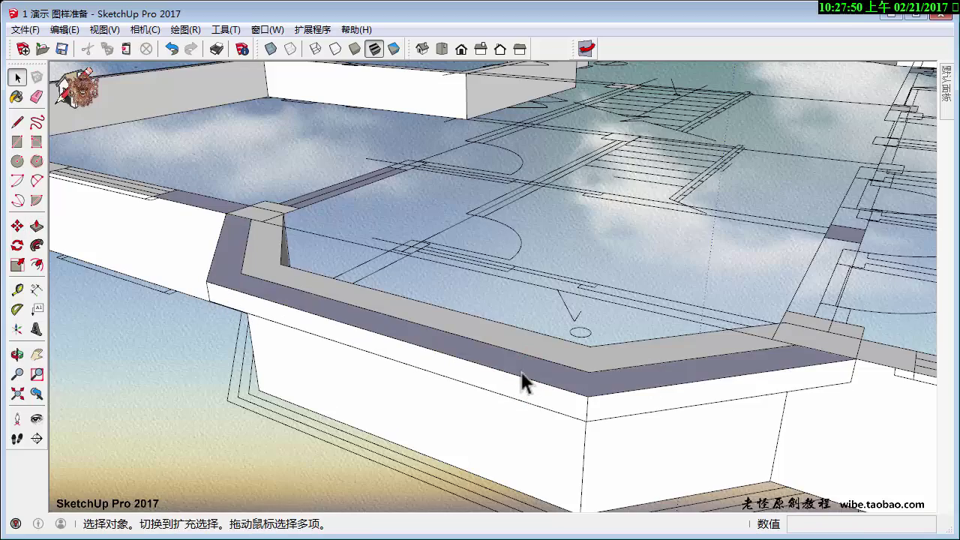
right_click(522, 381)
left_click(558, 519)
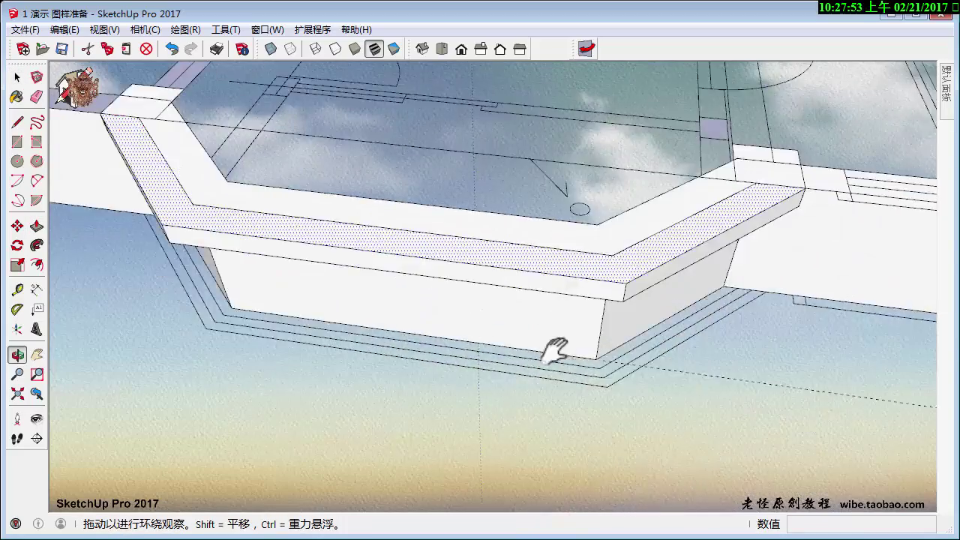
mouse_move(558, 525)
middle_mouse_down()
mouse_move(622, 293)
mouse_move(695, 369)
mouse_move(760, 414)
mouse_move(657, 293)
mouse_move(523, 250)
mouse_move(585, 180)
mouse_move(493, 203)
mouse_move(484, 328)
middle_mouse_up()
key("e")
left_click_drag(503, 261, 454, 239)
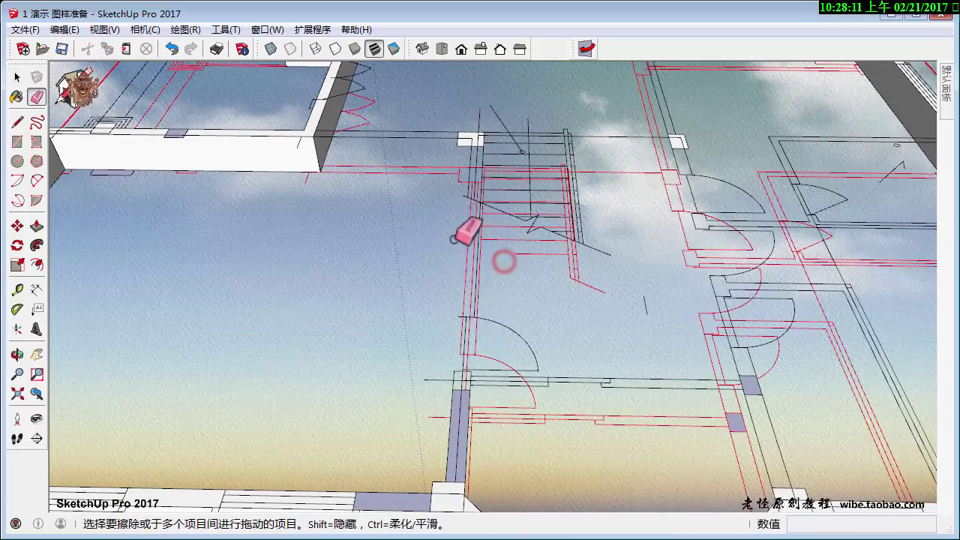
mouse_move(541, 434)
middle_mouse_down()
mouse_move(448, 297)
mouse_move(574, 295)
mouse_move(513, 268)
middle_mouse_up()
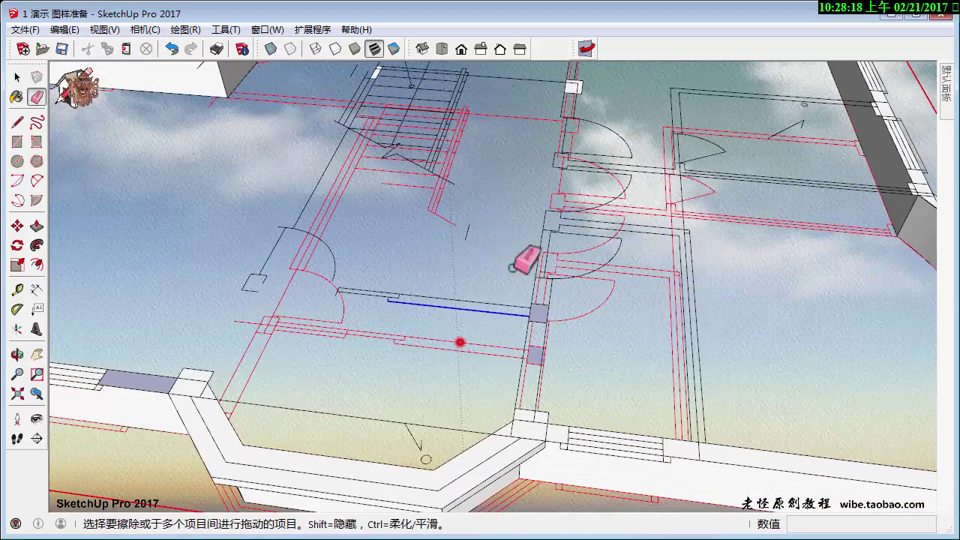
middle_click_drag(609, 345, 647, 346)
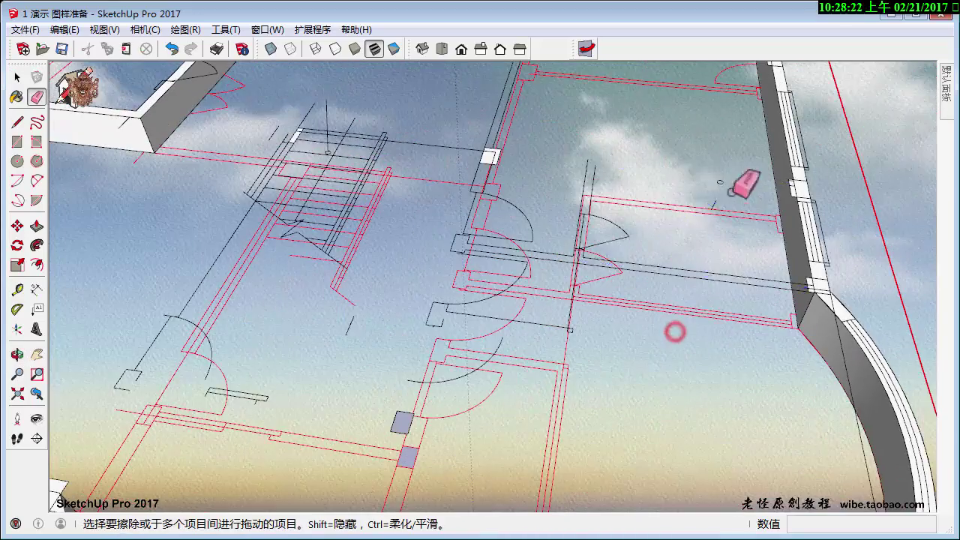
middle_click_drag(720, 182, 421, 341)
middle_click_drag(623, 384, 593, 360)
key("space")
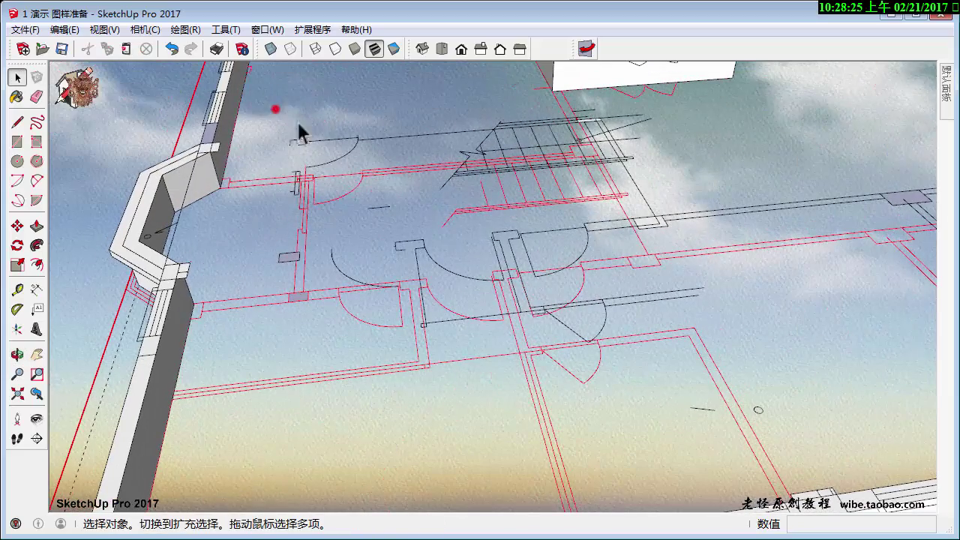
left_click_drag(275, 109, 692, 386)
left_click(692, 395)
mouse_move(692, 396)
middle_mouse_down()
mouse_move(750, 332)
mouse_move(397, 300)
middle_mouse_up()
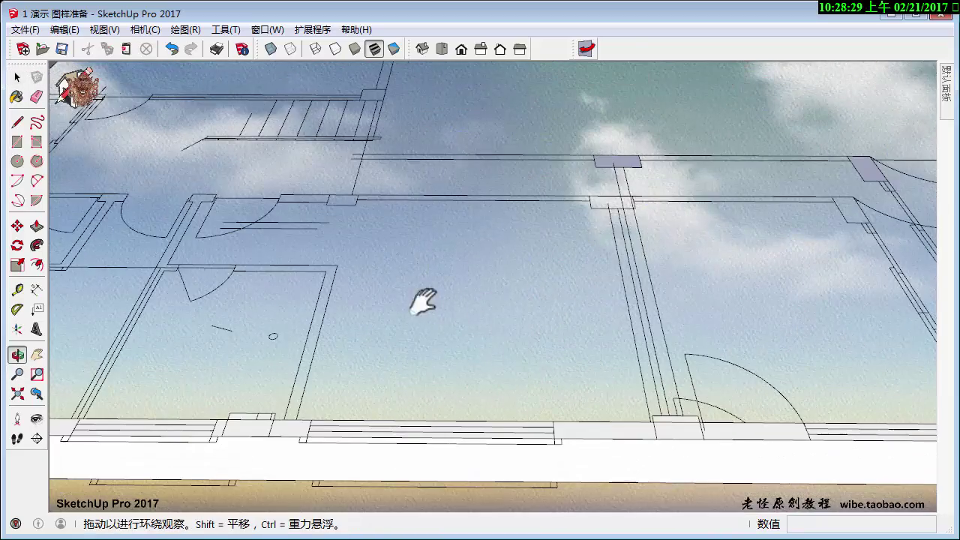
Pull the first wall-top face up to the full 3900 storey height.
left_click(888, 351)
mouse_move(801, 351)
middle_mouse_down()
mouse_move(653, 317)
mouse_move(680, 380)
mouse_move(732, 309)
middle_mouse_up()
scroll(732, 309, "down", 5)
mouse_move(579, 391)
middle_mouse_down()
mouse_move(643, 392)
mouse_move(494, 455)
middle_mouse_up()
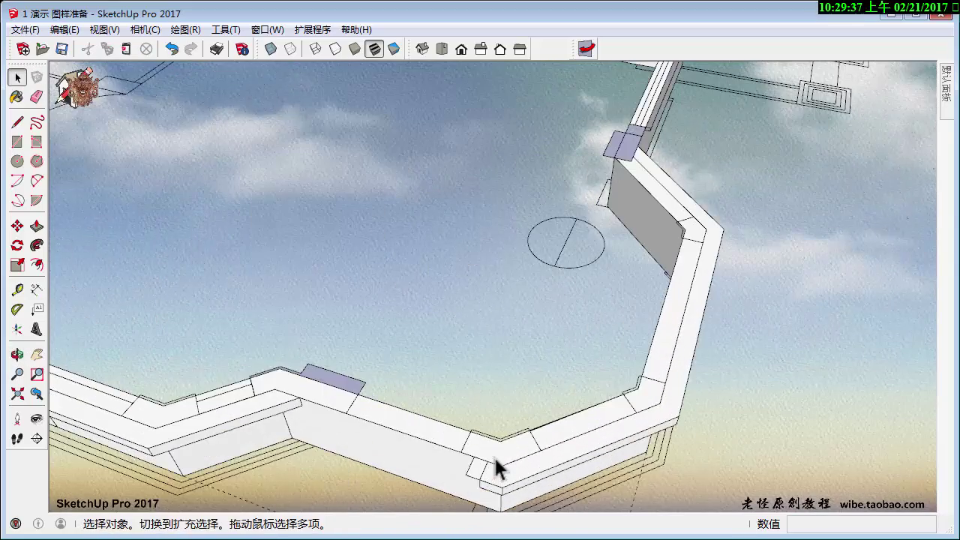
key("p")
scroll(492, 439, "down", 5)
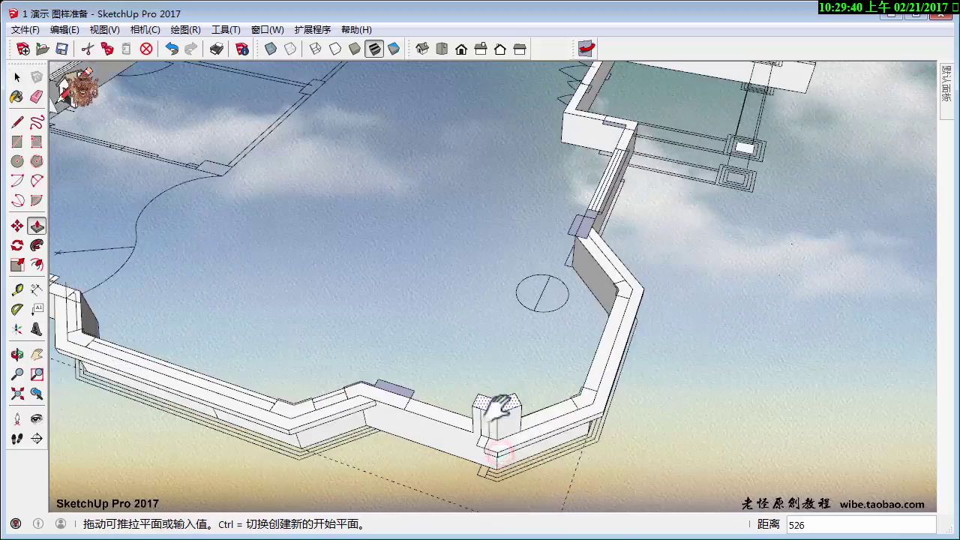
mouse_move(480, 420)
middle_mouse_down()
mouse_move(433, 417)
mouse_move(600, 319)
middle_mouse_up()
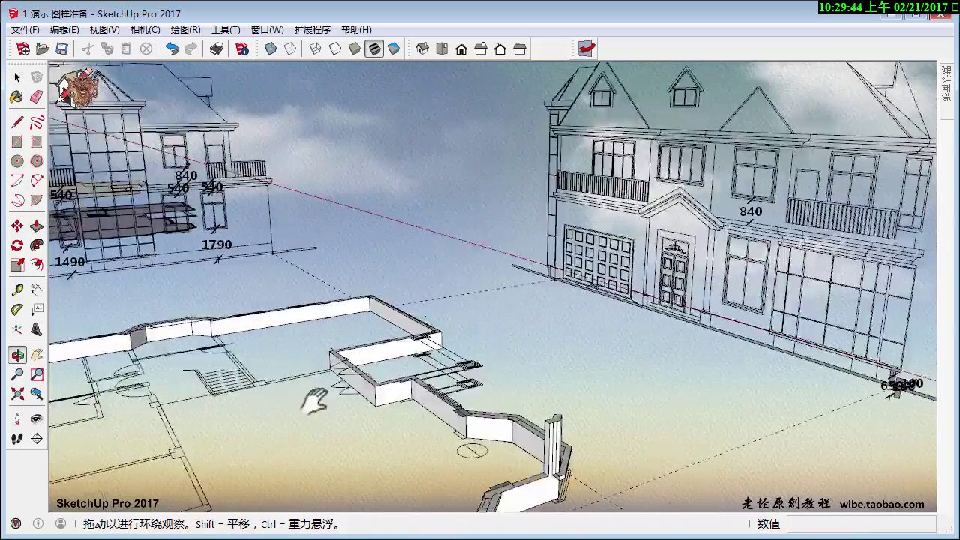
scroll(600, 319, "up", 3)
mouse_move(624, 287)
middle_mouse_down()
mouse_move(293, 397)
mouse_move(627, 403)
middle_mouse_up()
scroll(604, 446, "up", 3)
scroll(581, 348, "up", 2)
scroll(582, 348, "up", 2)
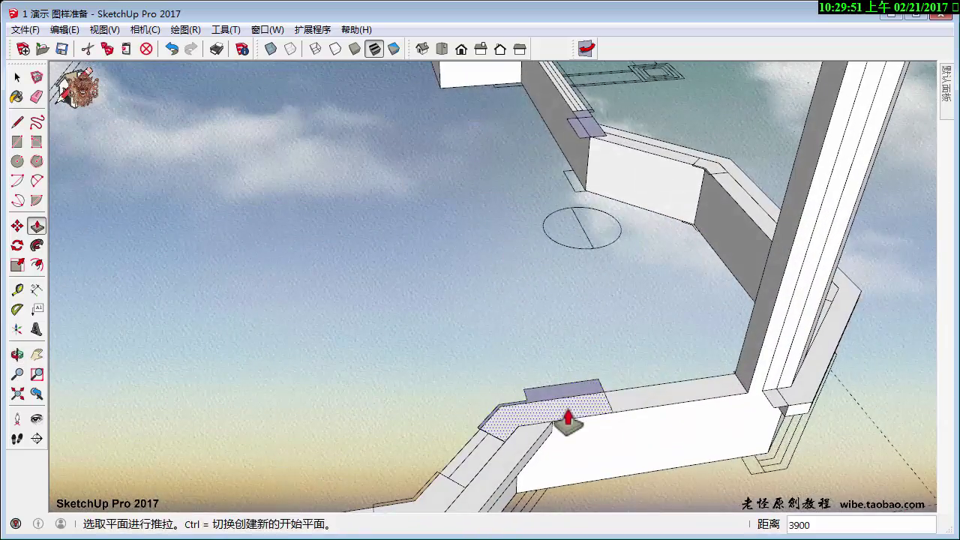
mouse_move(567, 407)
middle_mouse_down()
mouse_move(611, 375)
mouse_move(578, 418)
middle_mouse_up()
middle_click_drag(470, 427, 604, 403)
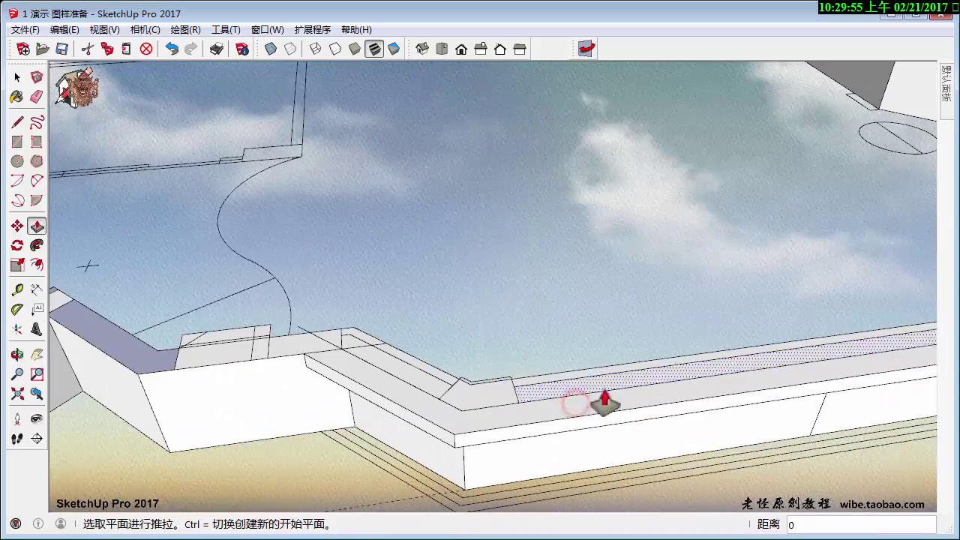
mouse_move(494, 405)
middle_mouse_down()
mouse_move(589, 396)
mouse_move(618, 407)
mouse_move(497, 343)
middle_mouse_up()
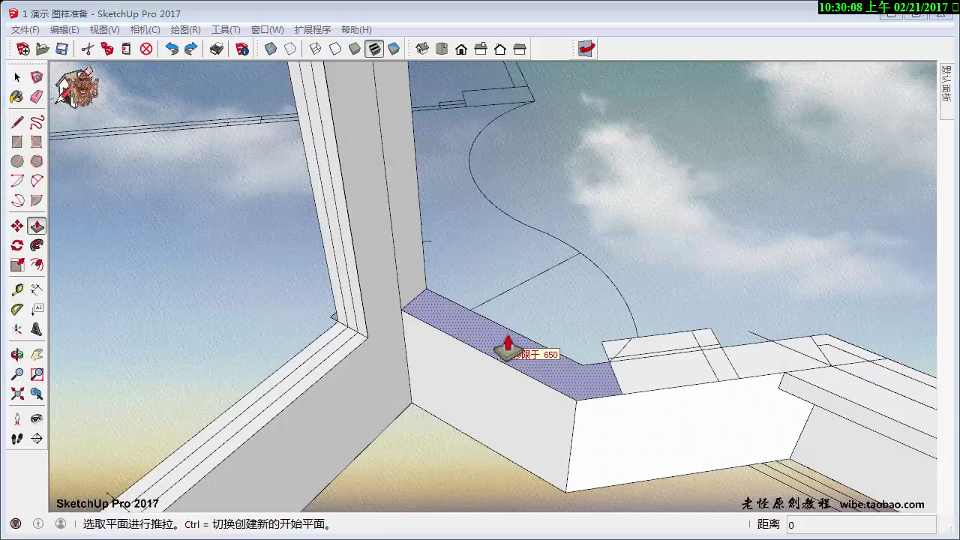
left_click(500, 336)
mouse_move(455, 308)
middle_mouse_down()
mouse_move(443, 218)
mouse_move(392, 150)
mouse_move(485, 343)
middle_mouse_up()
scroll(484, 349, "up", 3)
middle_click_drag(493, 304, 525, 375)
left_click(615, 168)
Raise the small corner face and another pier to the same 3900 height.
middle_click_drag(615, 169, 642, 277)
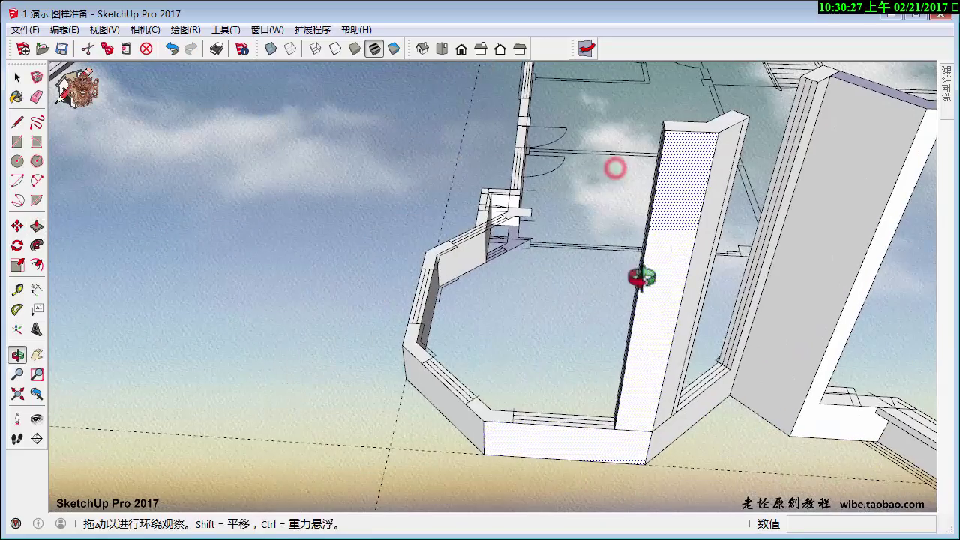
double_click(483, 420)
middle_click_drag(482, 413, 489, 396)
double_click(666, 418)
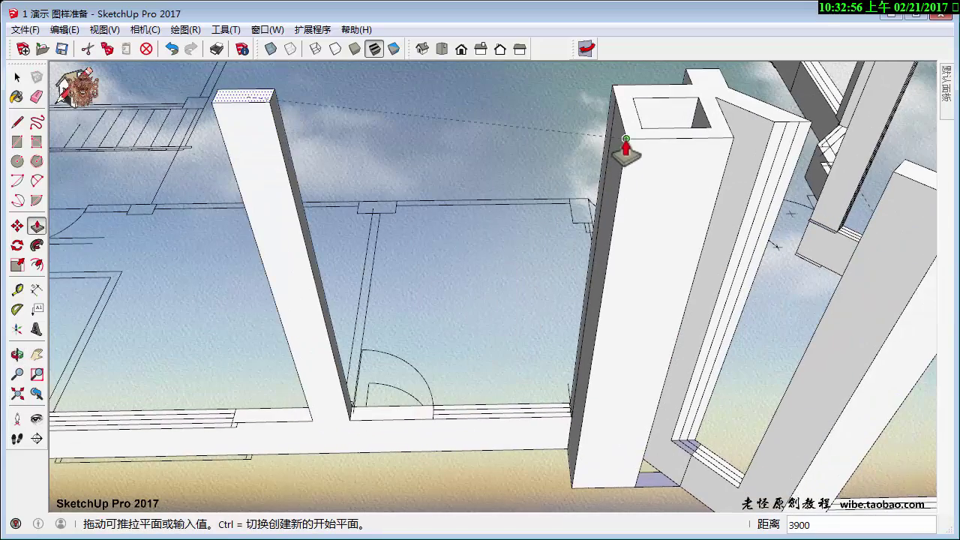
left_click(625, 150)
middle_click_drag(626, 150, 742, 427)
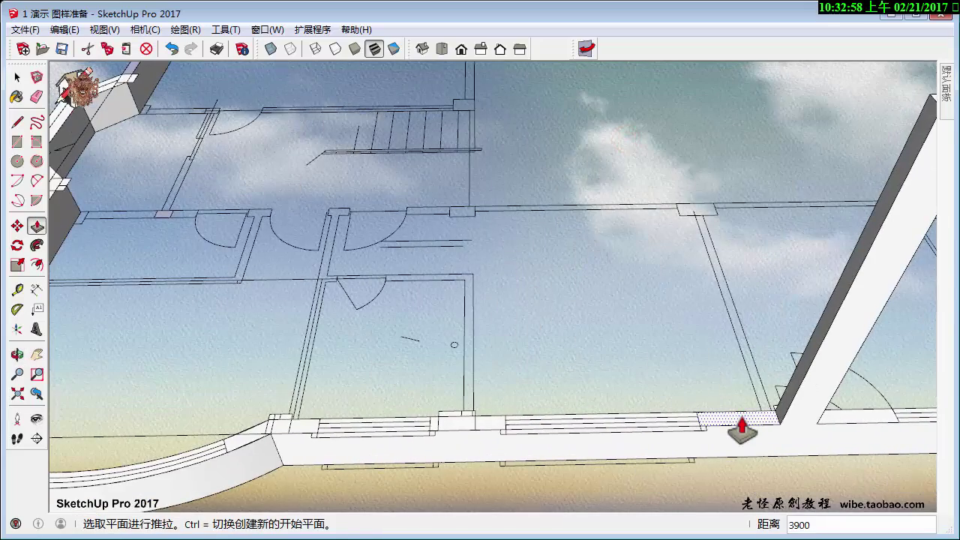
Cancel an unwanted extrusion and reorient the view on the walls.
middle_click_drag(768, 369, 676, 227)
key("Escape")
middle_click_drag(692, 171, 740, 306)
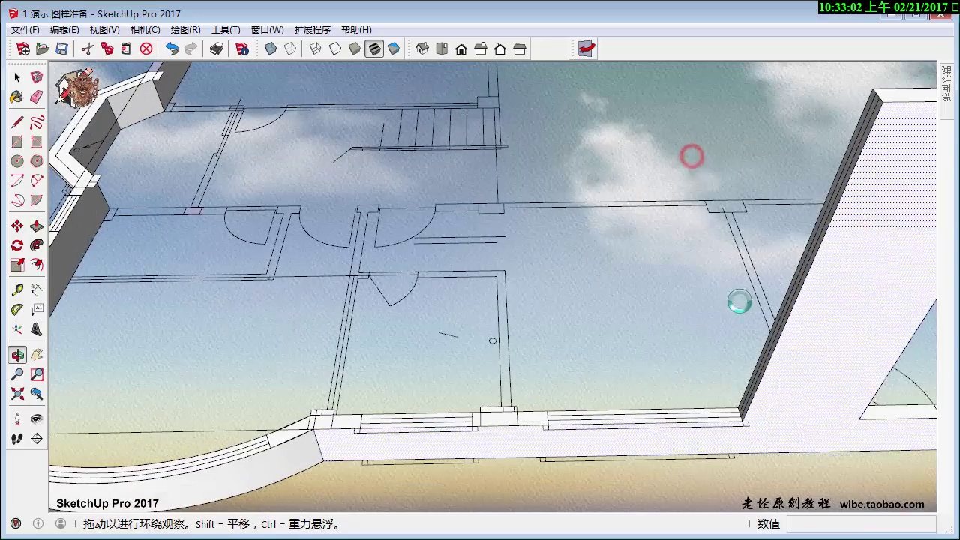
key("space")
scroll(513, 408, "up", 3)
scroll(505, 442, "up", 3)
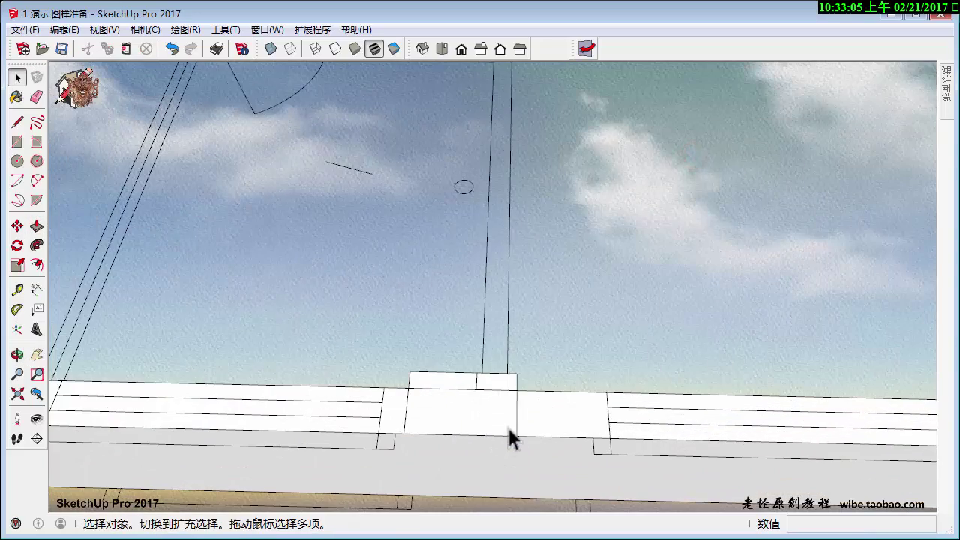
key("e")
mouse_move(414, 411)
middle_mouse_down()
mouse_move(501, 413)
mouse_move(630, 271)
middle_mouse_up()
key("space")
Pull the remaining dotted face, a new pier and a small column up to full height.
left_click(510, 405)
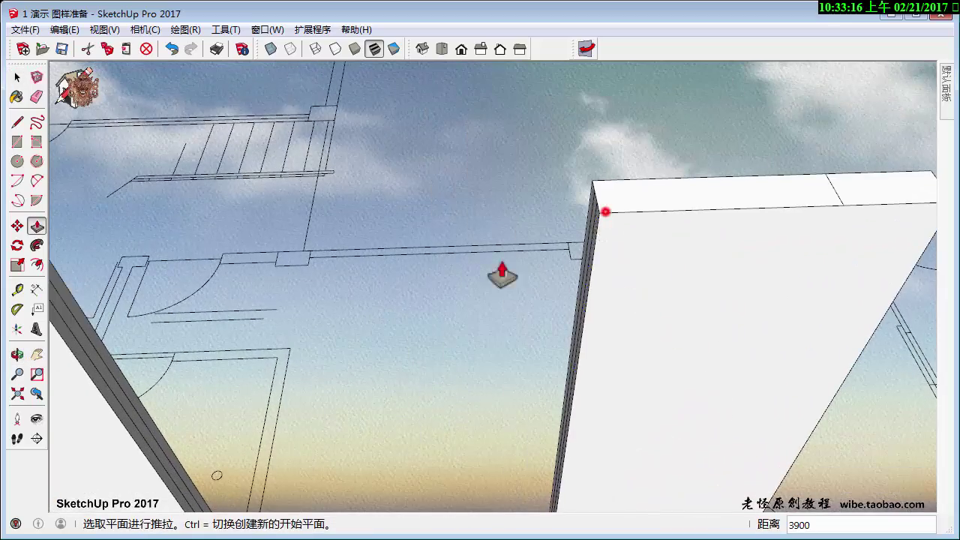
left_click(583, 392)
mouse_move(502, 276)
middle_mouse_down()
mouse_move(583, 392)
mouse_move(575, 214)
middle_mouse_up()
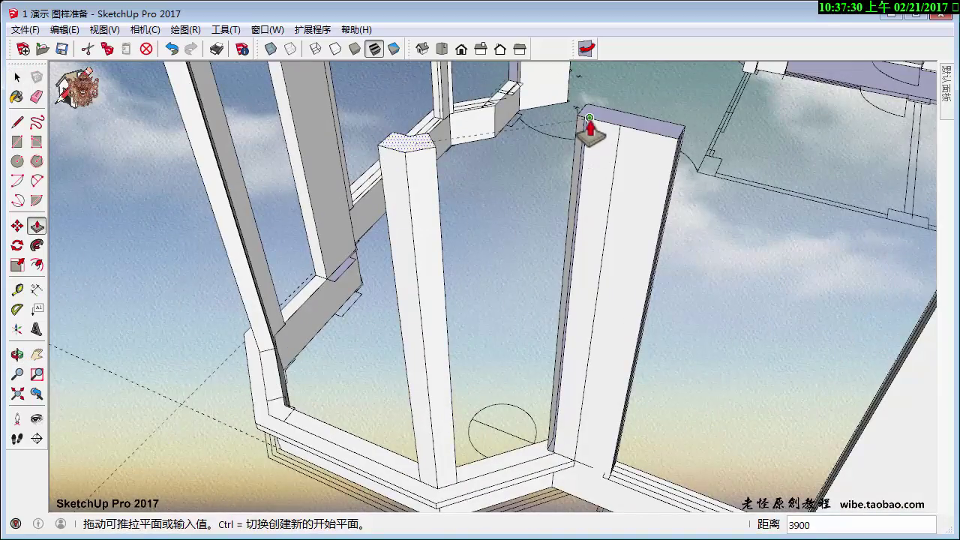
mouse_move(589, 120)
middle_mouse_down()
mouse_move(628, 285)
mouse_move(540, 450)
mouse_move(553, 458)
middle_mouse_up()
left_click(551, 454)
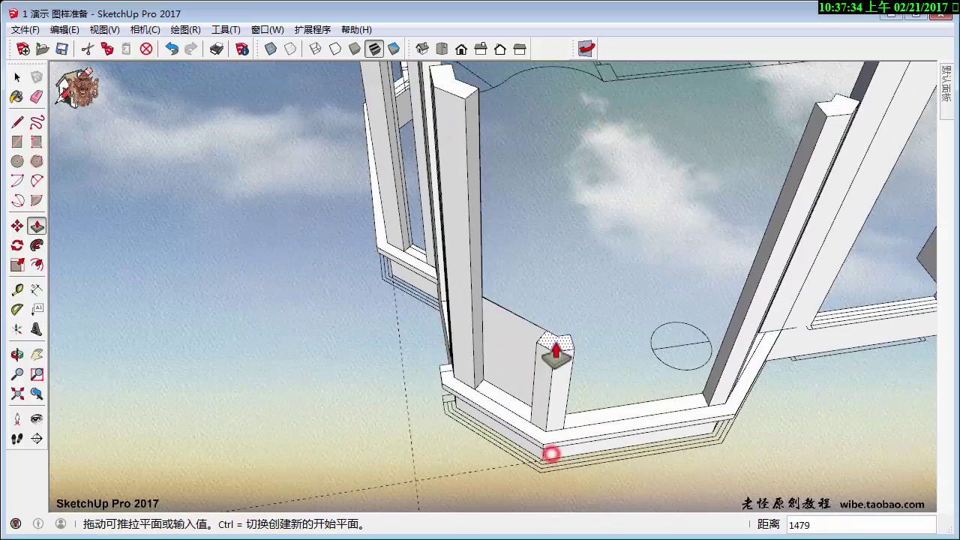
mouse_move(553, 353)
middle_mouse_down()
mouse_move(547, 412)
mouse_move(520, 268)
mouse_move(698, 146)
mouse_move(670, 193)
middle_mouse_up()
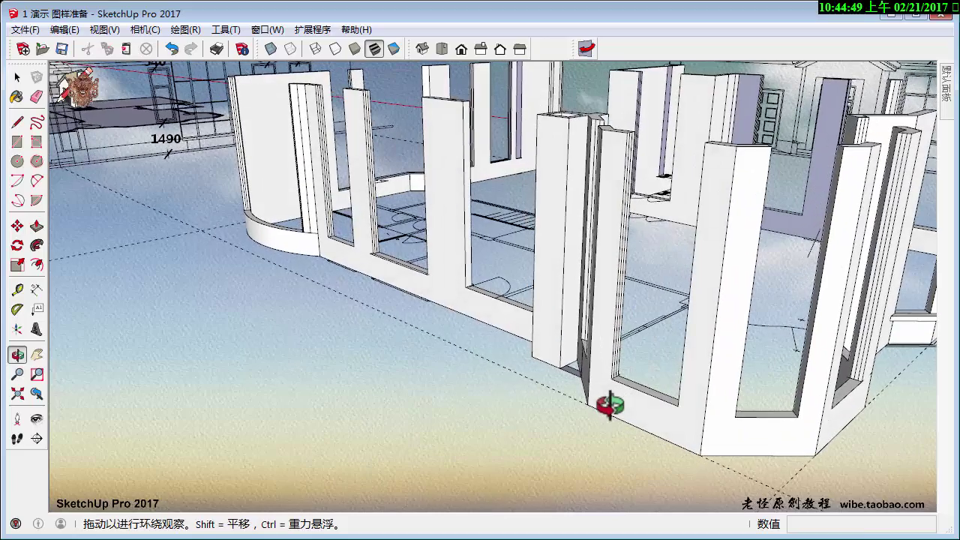
mouse_move(672, 366)
middle_mouse_down()
mouse_move(654, 386)
mouse_move(726, 347)
mouse_move(420, 465)
mouse_move(349, 325)
mouse_move(428, 465)
middle_mouse_up()
Push/Pull the first sill face between the wall piers upward.
scroll(417, 365, "up", 3)
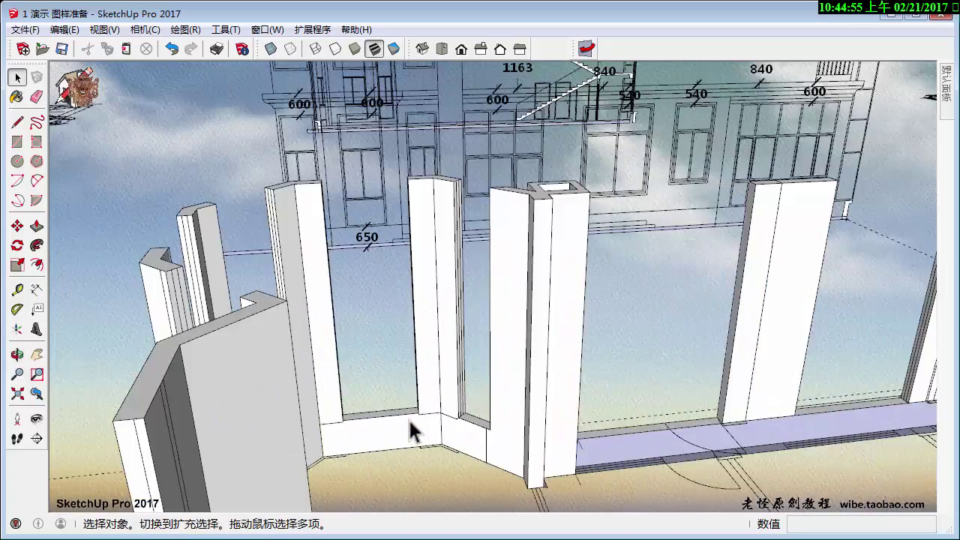
scroll(408, 431, "up", 3)
scroll(406, 421, "down", 2)
middle_click_drag(406, 421, 508, 461)
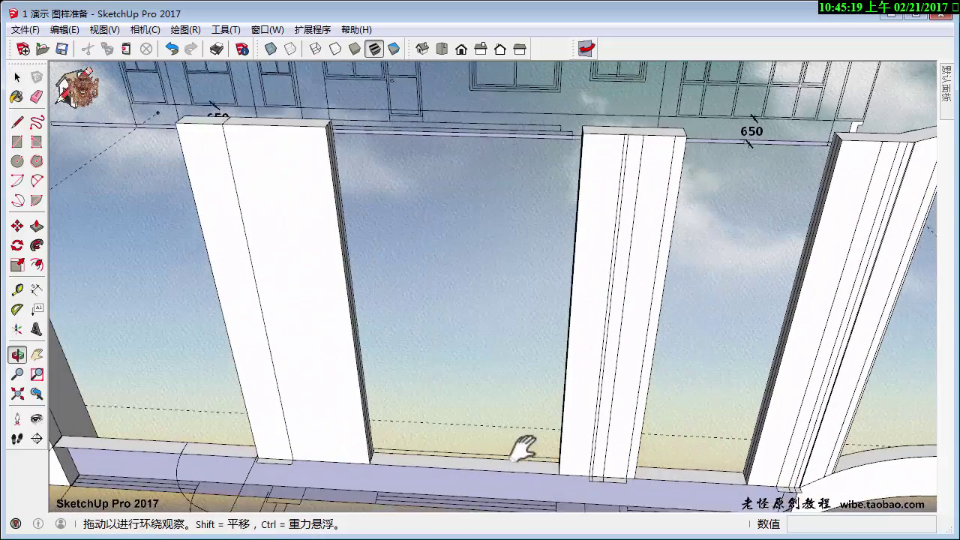
key("p")
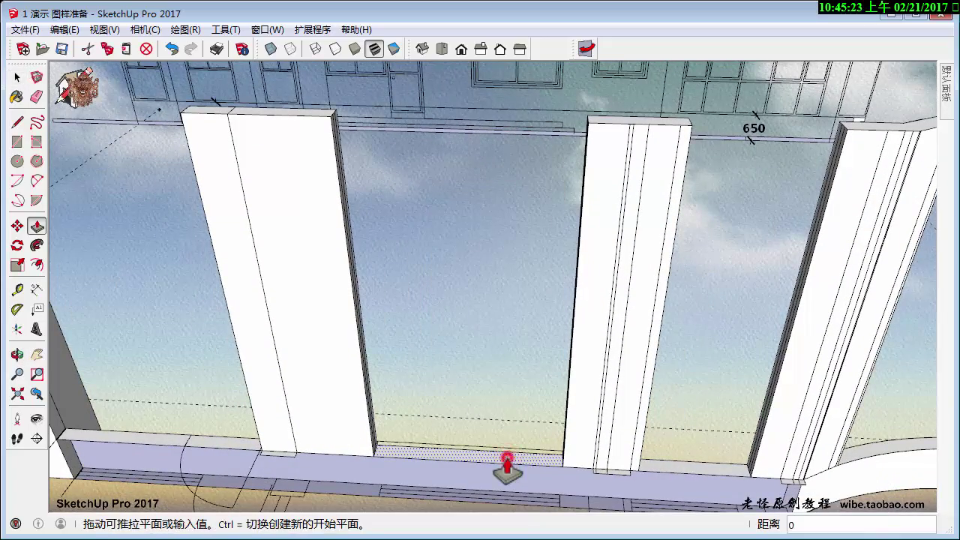
left_click(507, 460)
middle_click_drag(507, 450, 505, 407)
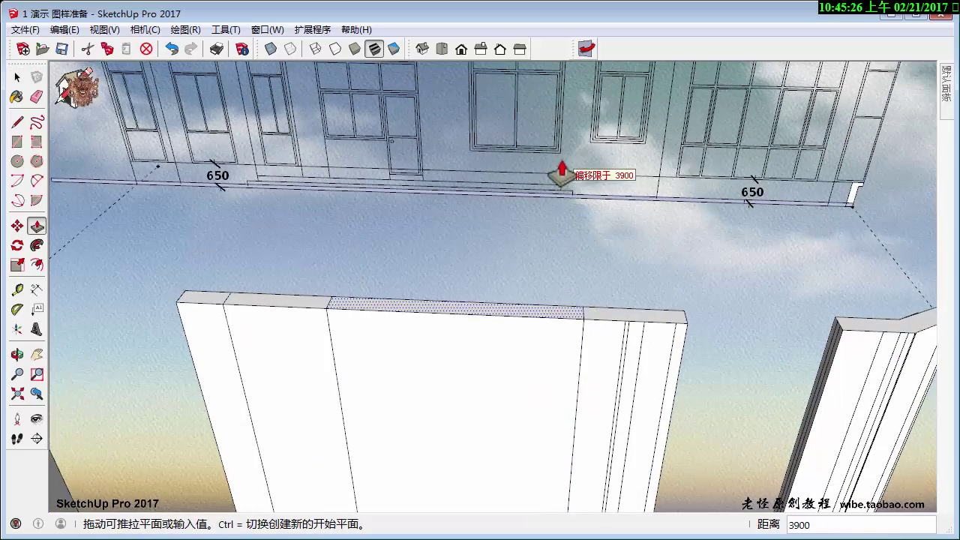
left_click(551, 167)
Raise the dotted sill face between the piers to 183.
mouse_move(551, 166)
middle_mouse_down()
mouse_move(561, 155)
mouse_move(604, 222)
mouse_move(685, 450)
middle_mouse_up()
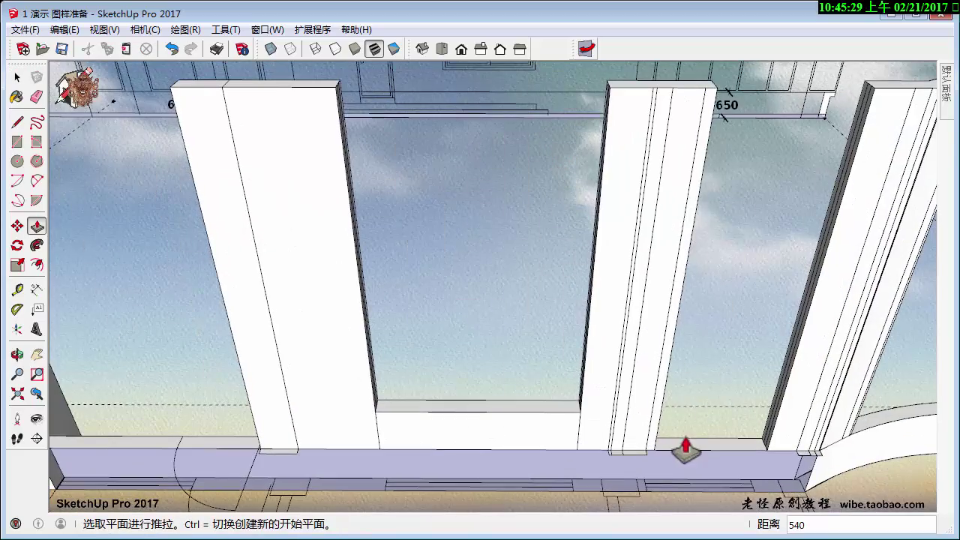
mouse_move(690, 416)
middle_mouse_down()
mouse_move(518, 396)
mouse_move(606, 183)
mouse_move(604, 484)
middle_mouse_up()
left_click(603, 474)
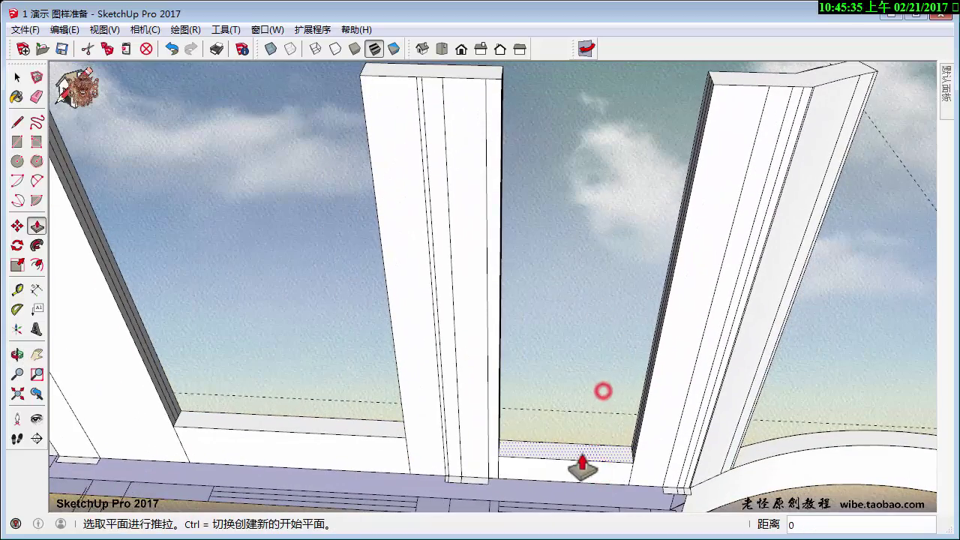
left_click(582, 467)
mouse_move(580, 323)
middle_mouse_down()
mouse_move(565, 142)
mouse_move(418, 203)
mouse_move(520, 150)
middle_mouse_up()
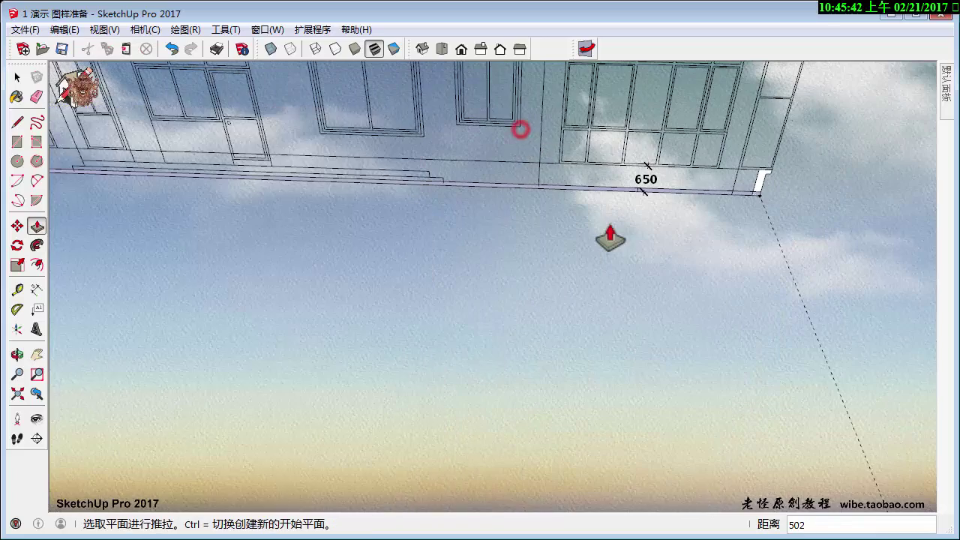
mouse_move(610, 239)
middle_mouse_down()
mouse_move(549, 362)
mouse_move(514, 360)
mouse_move(499, 336)
mouse_move(509, 457)
middle_mouse_up()
left_click(549, 343)
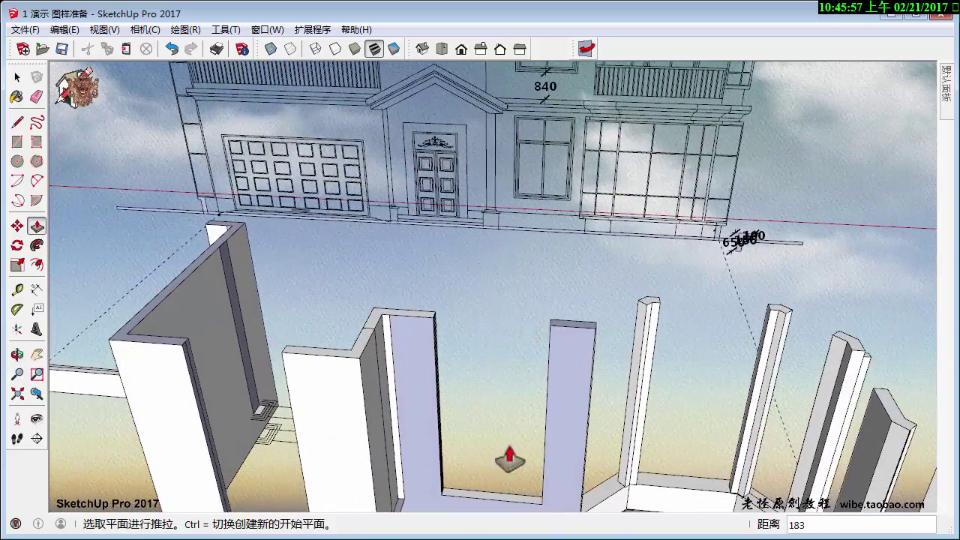
Raise the U-shaped wall's bottom face, then set the face between walls to sill height.
left_click(510, 497)
left_click(512, 497)
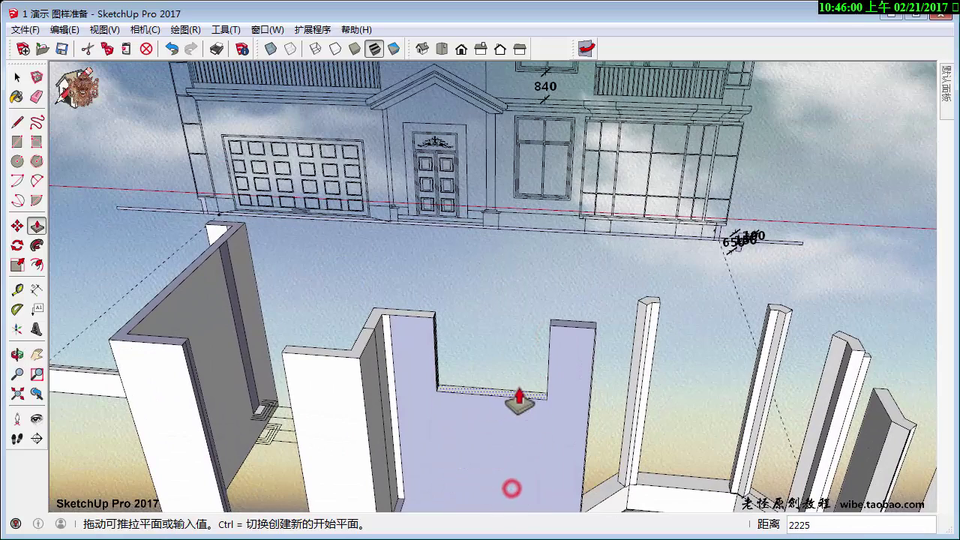
left_click(515, 385)
middle_click_drag(545, 358, 487, 418)
left_click(487, 407)
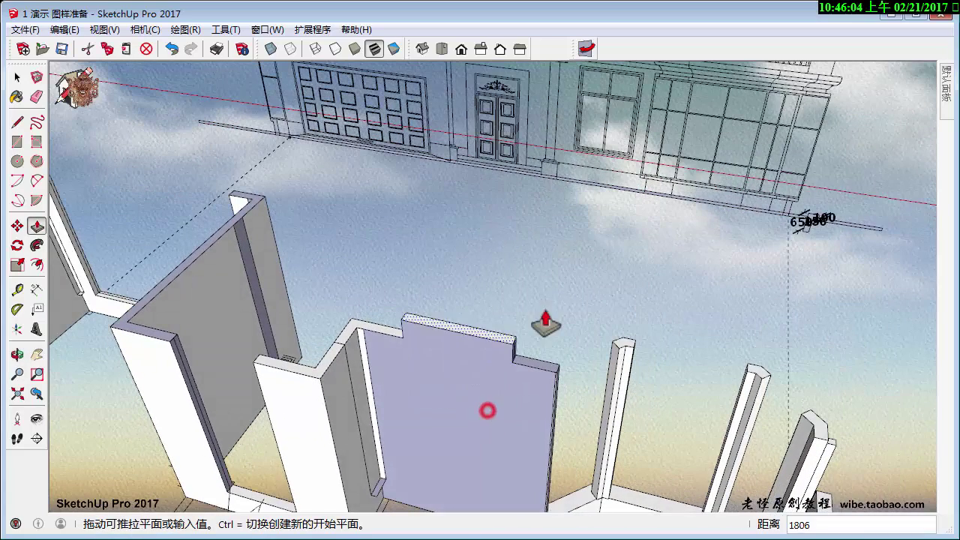
left_click(627, 173)
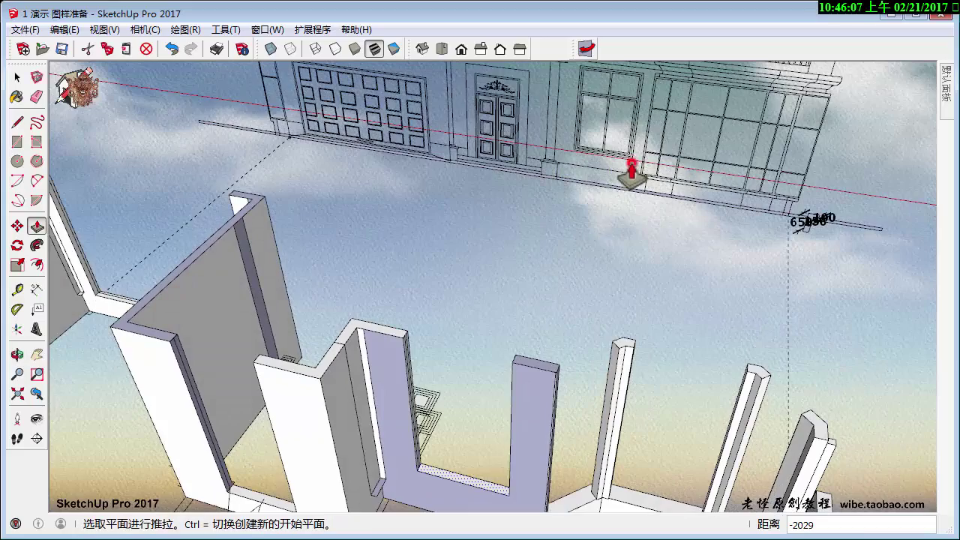
Raise the next floor face between the walls, orbiting to check the opening.
mouse_move(670, 215)
middle_mouse_down()
mouse_move(461, 375)
mouse_move(499, 433)
middle_mouse_up()
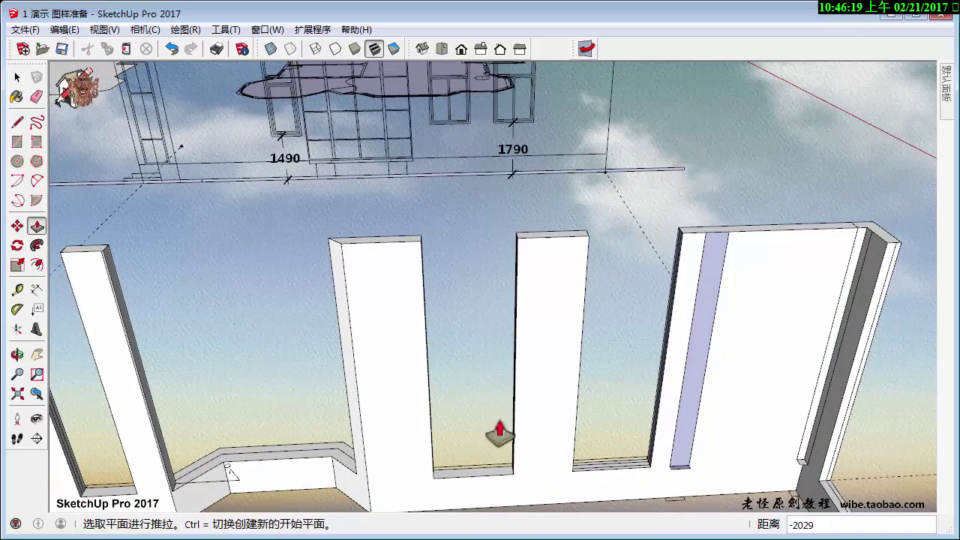
left_click(483, 480)
middle_click_drag(514, 156, 392, 300)
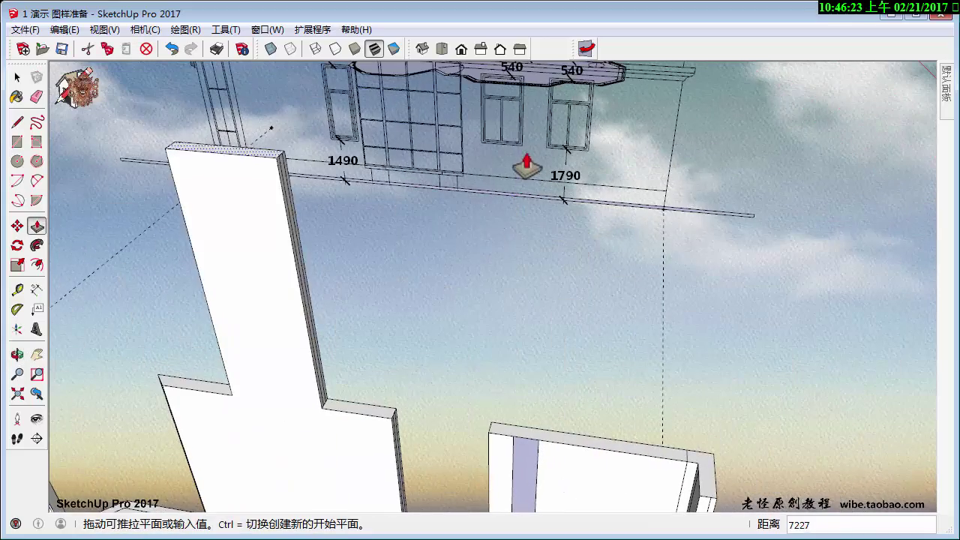
mouse_move(522, 157)
middle_mouse_down()
mouse_move(583, 250)
mouse_move(628, 178)
mouse_move(572, 493)
mouse_move(575, 396)
middle_mouse_up()
scroll(554, 443, "up", 2)
key("space")
Erase the extra edges across the window sill so it becomes one face.
key("e")
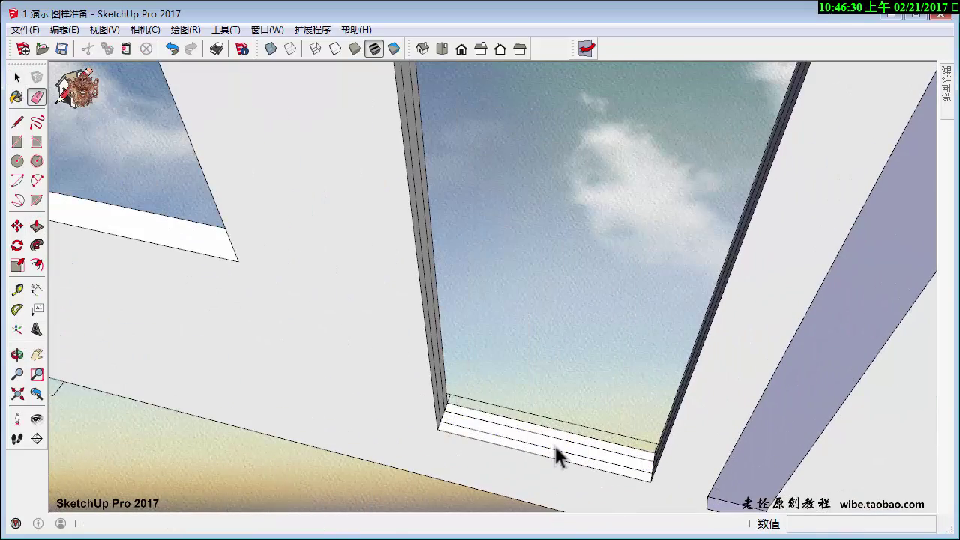
left_click_drag(558, 448, 564, 442)
key("space")
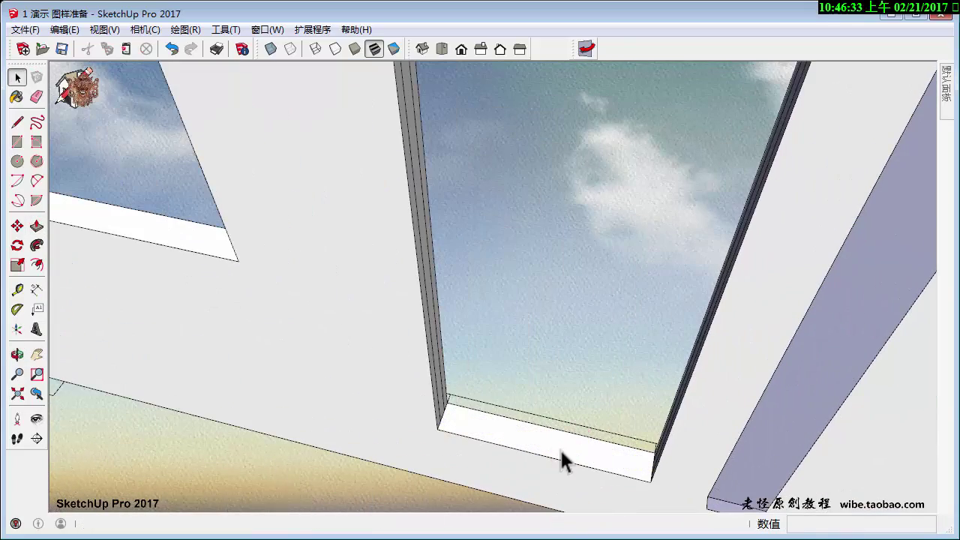
key("p")
key("space")
key("p")
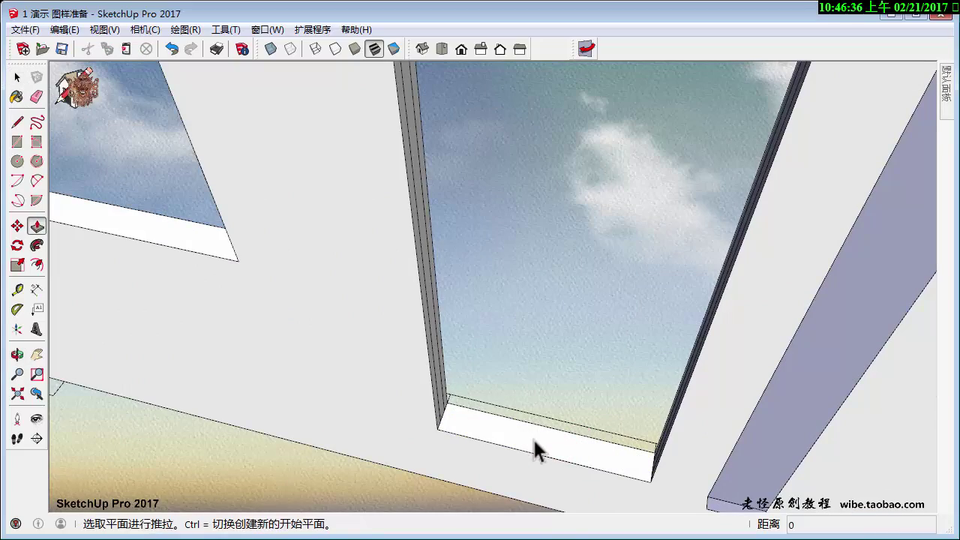
Raise the sill face to the 1490 mark on the elevation drawing.
left_click(534, 439)
middle_click_drag(236, 266, 564, 322)
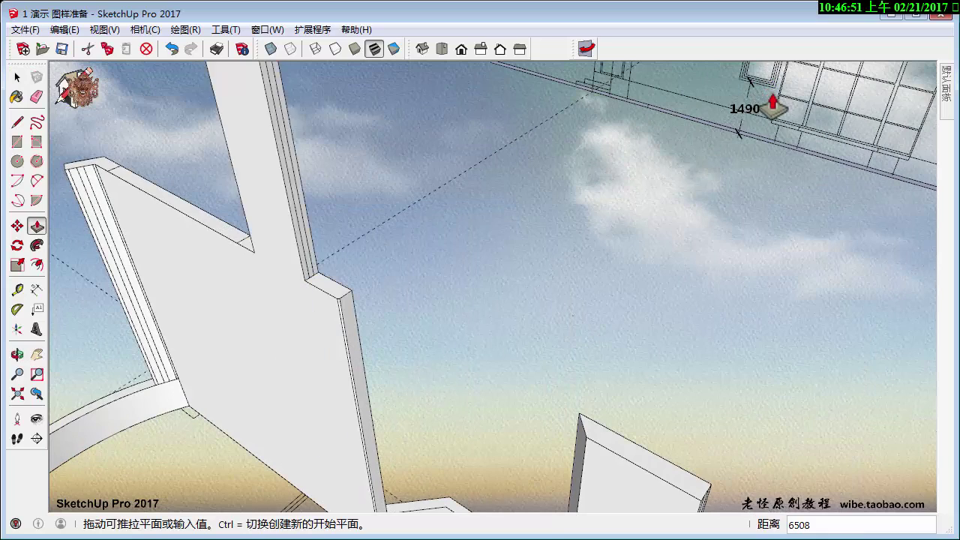
left_click(774, 98)
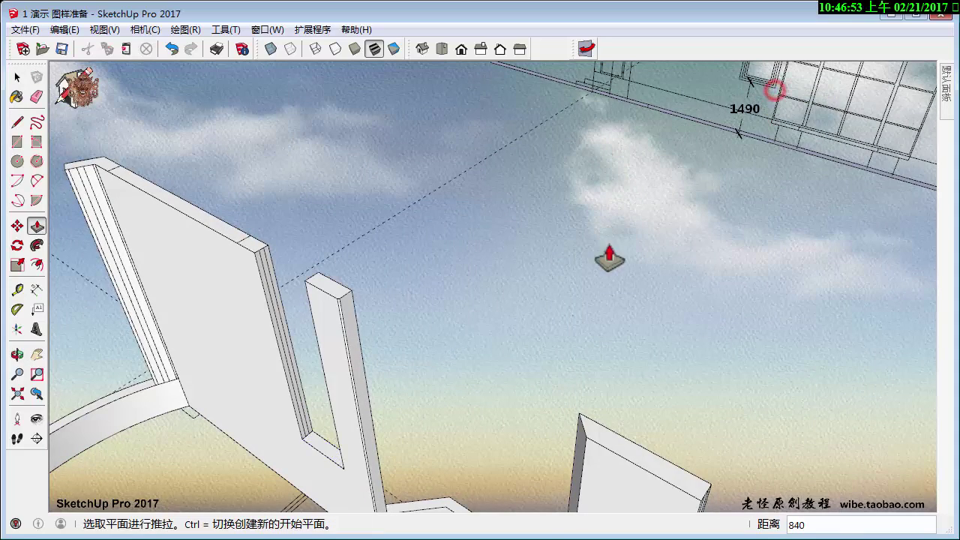
middle_click_drag(600, 257, 491, 459)
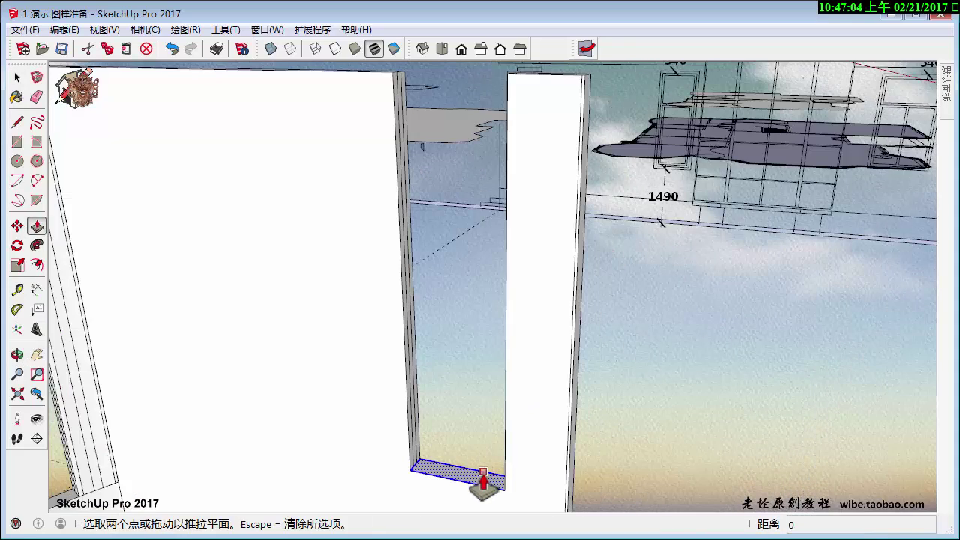
left_click(483, 480)
middle_click_drag(604, 270, 568, 339)
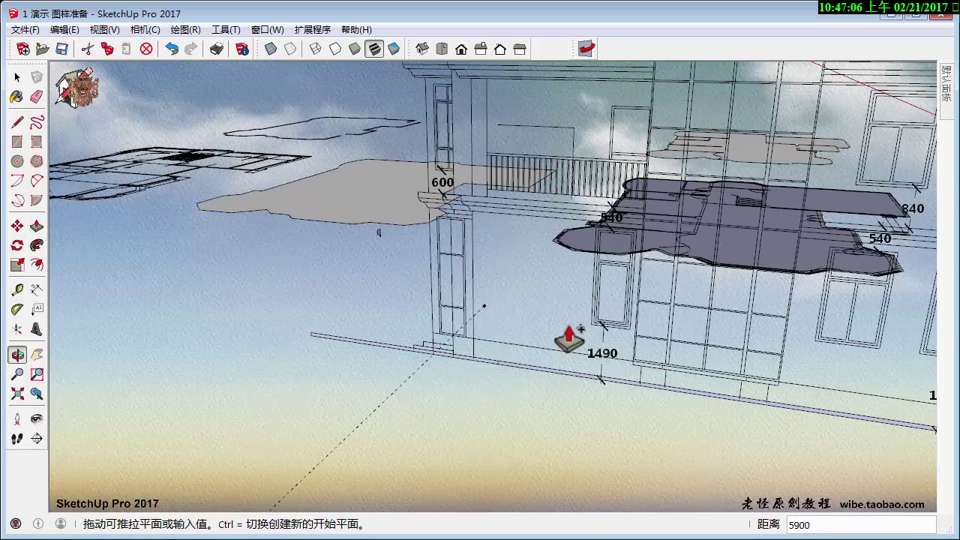
scroll(621, 264, "up", 2)
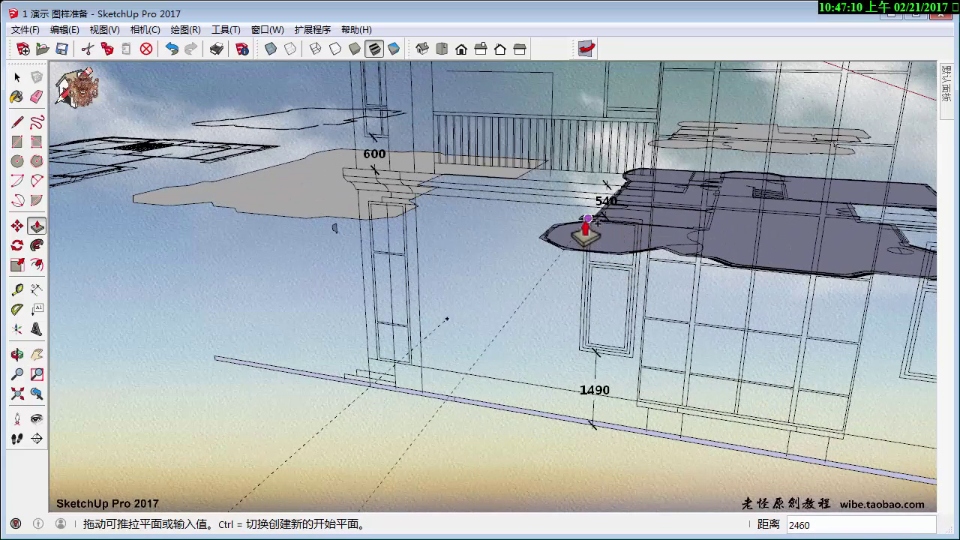
Push the face between the walls up 600 to the wall top.
mouse_move(642, 217)
middle_mouse_down()
mouse_move(641, 284)
mouse_move(583, 386)
middle_mouse_up()
left_click(582, 387)
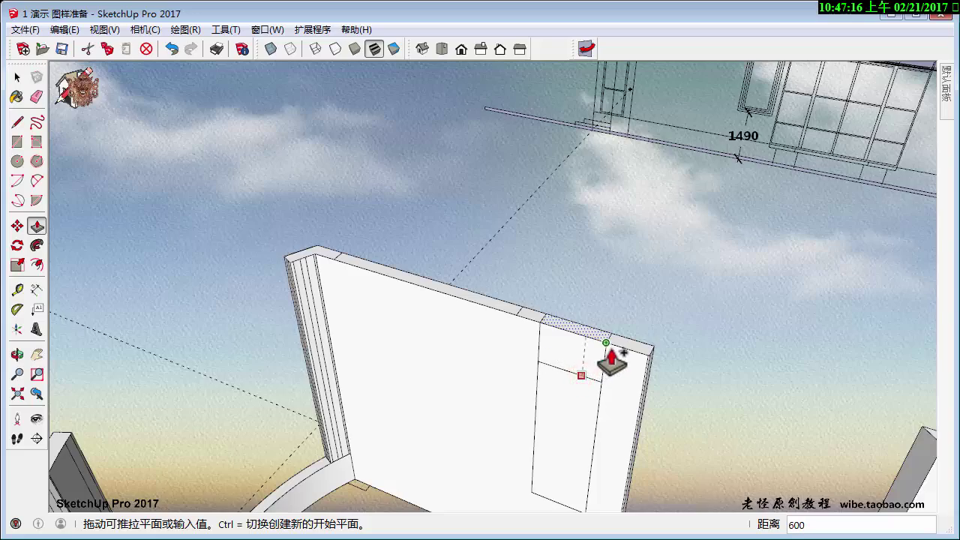
left_click(611, 359)
mouse_move(709, 345)
middle_mouse_down()
mouse_move(516, 231)
mouse_move(488, 275)
mouse_move(550, 349)
mouse_move(553, 416)
middle_mouse_up()
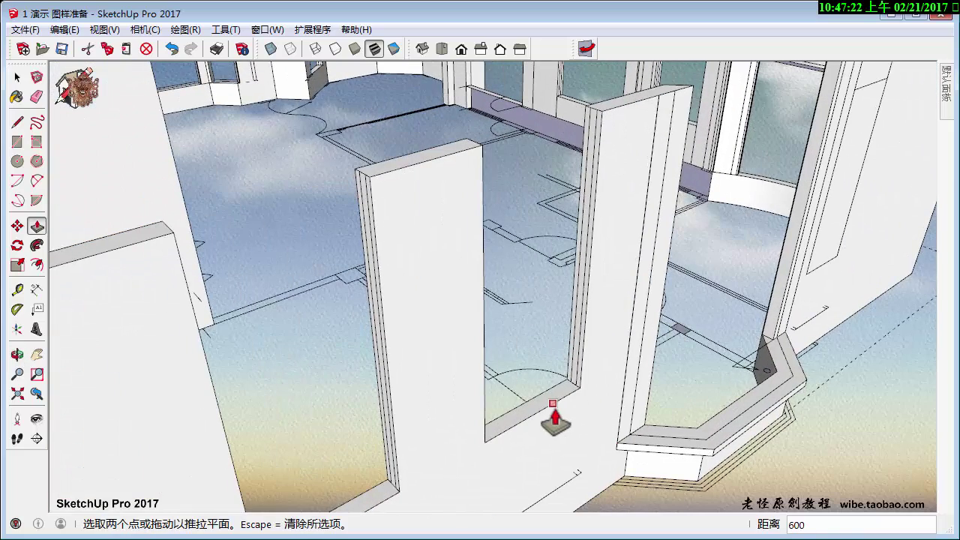
Raise the first opening's floor face 2160, then the top gap 600.
key("space")
left_click(546, 399)
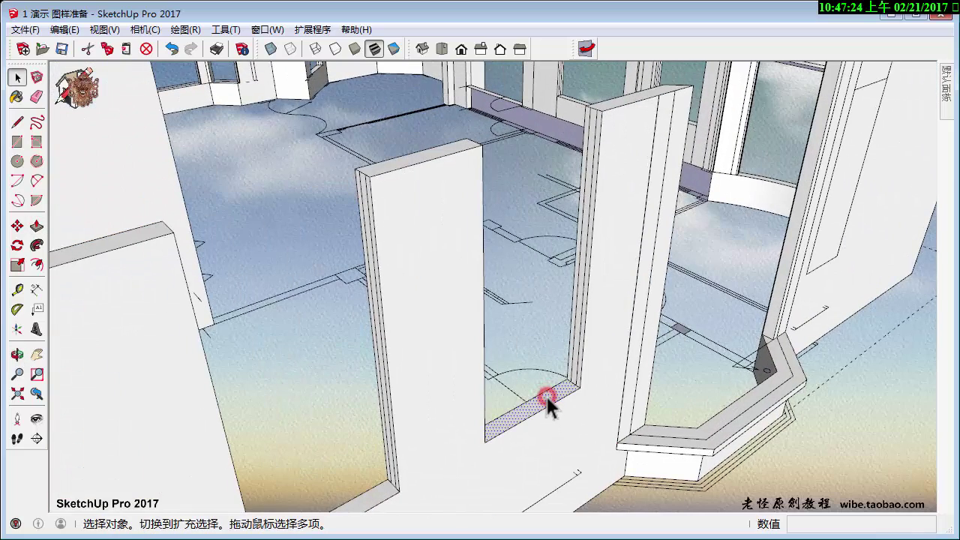
double_click(551, 394)
key("p")
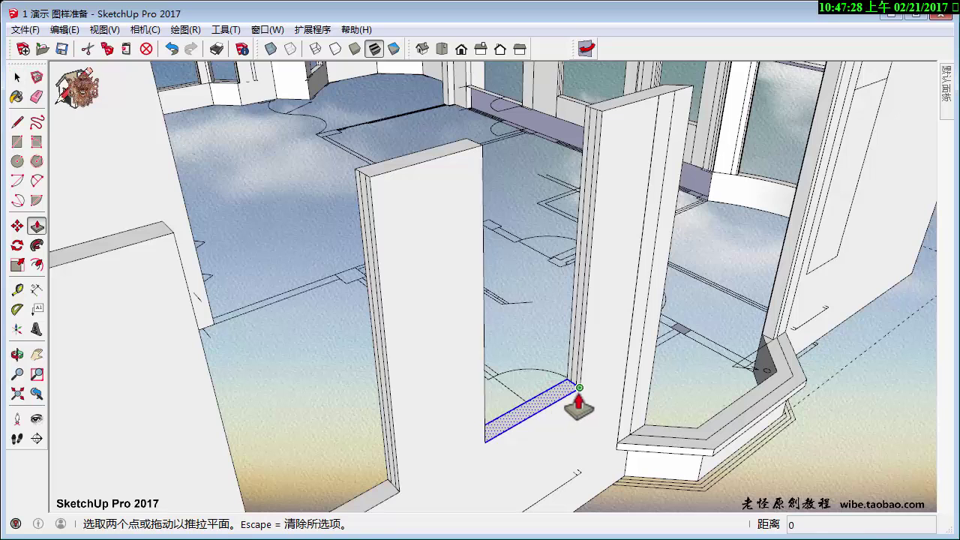
left_click(579, 398)
left_click(855, 92)
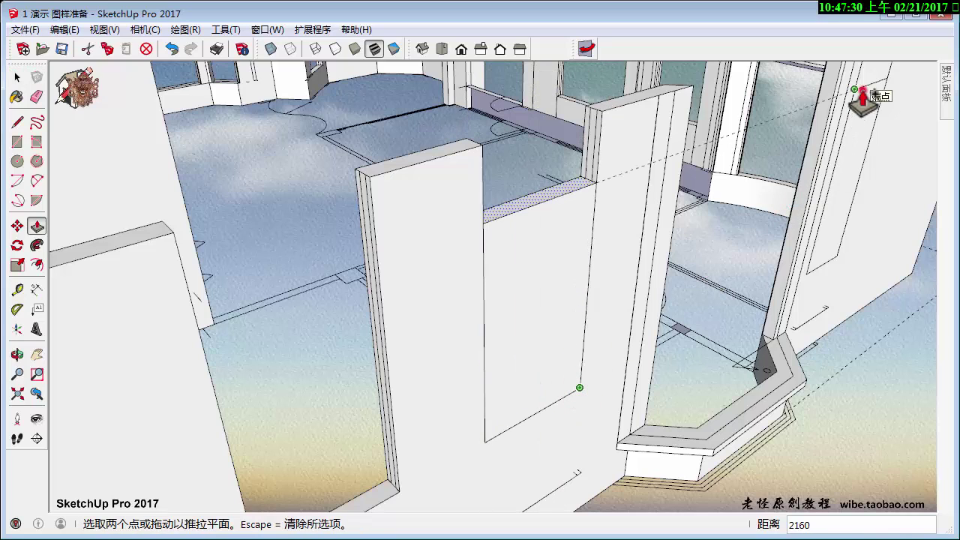
left_click(564, 196)
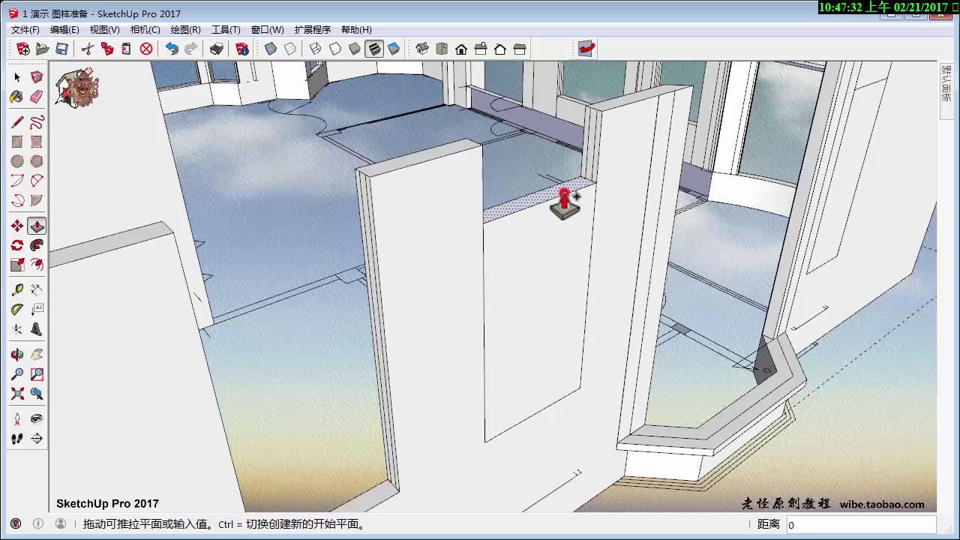
left_click(602, 113)
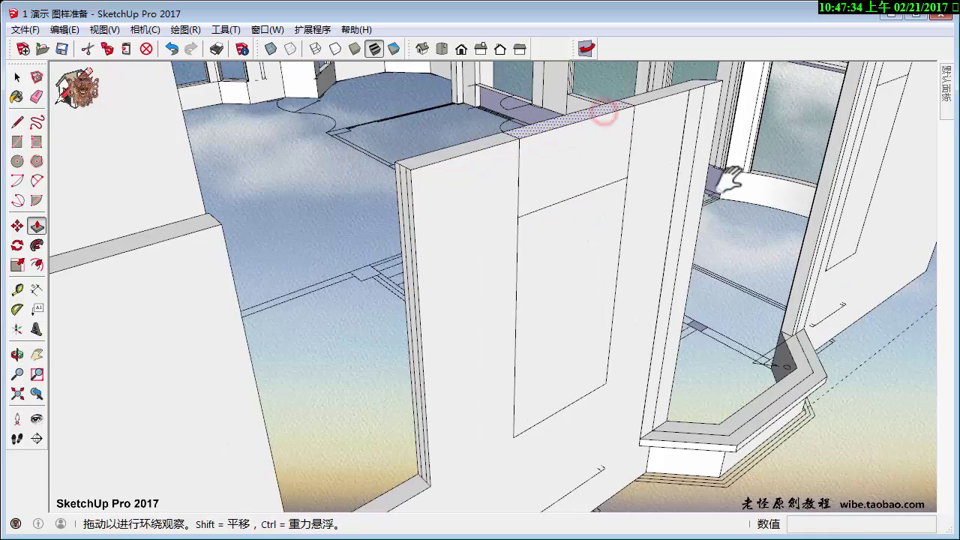
middle_click_drag(606, 109, 559, 446)
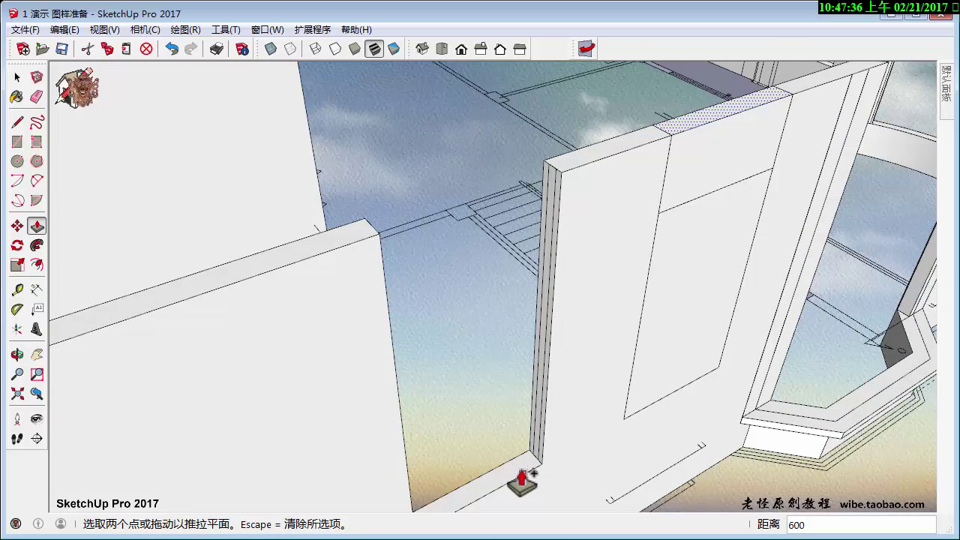
Raise the second opening's floor face 2160 and its top gap 600 to the wall top.
key("space")
left_click(519, 465)
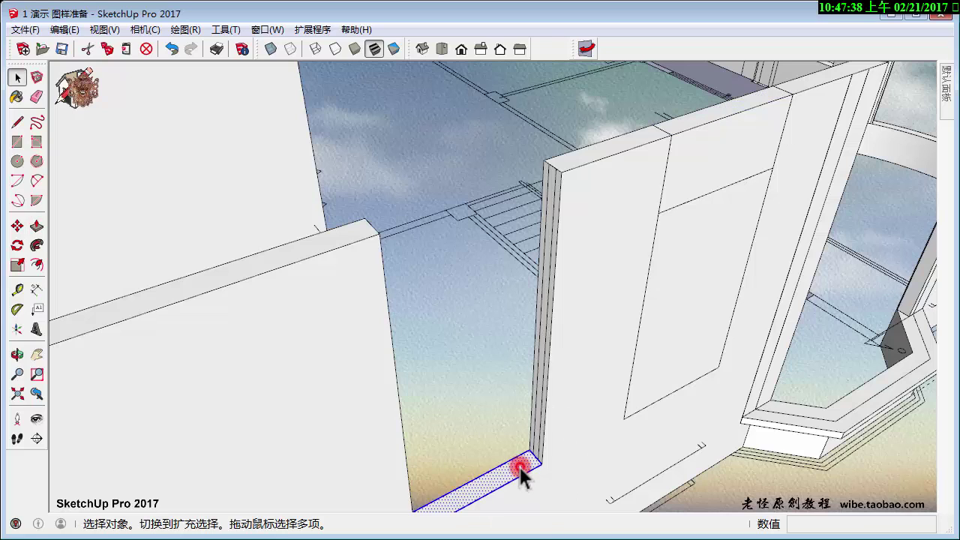
key("p")
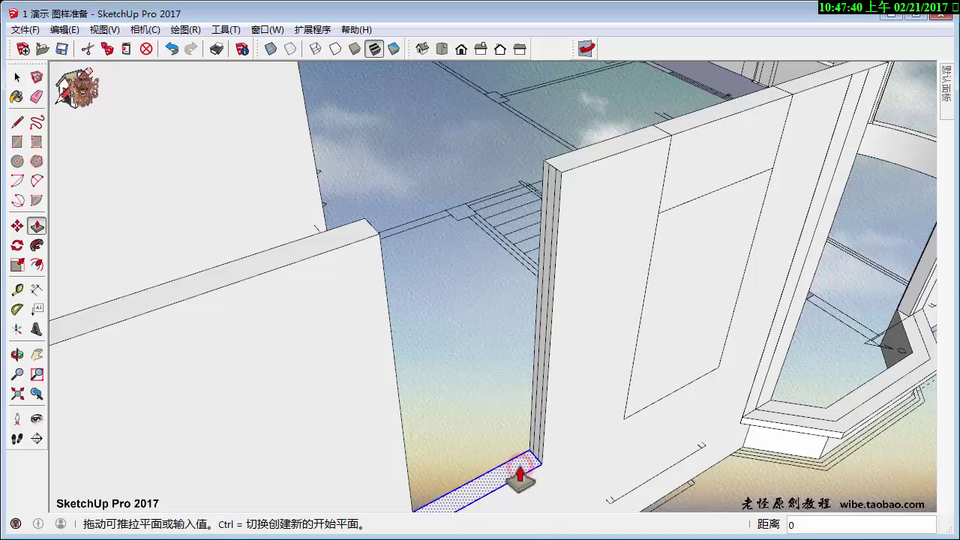
left_click(671, 211)
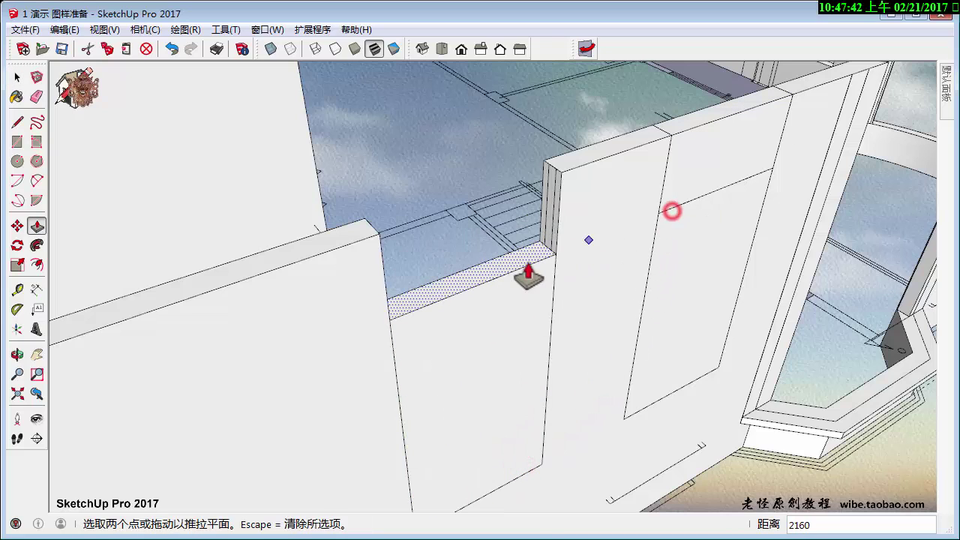
left_click(519, 263)
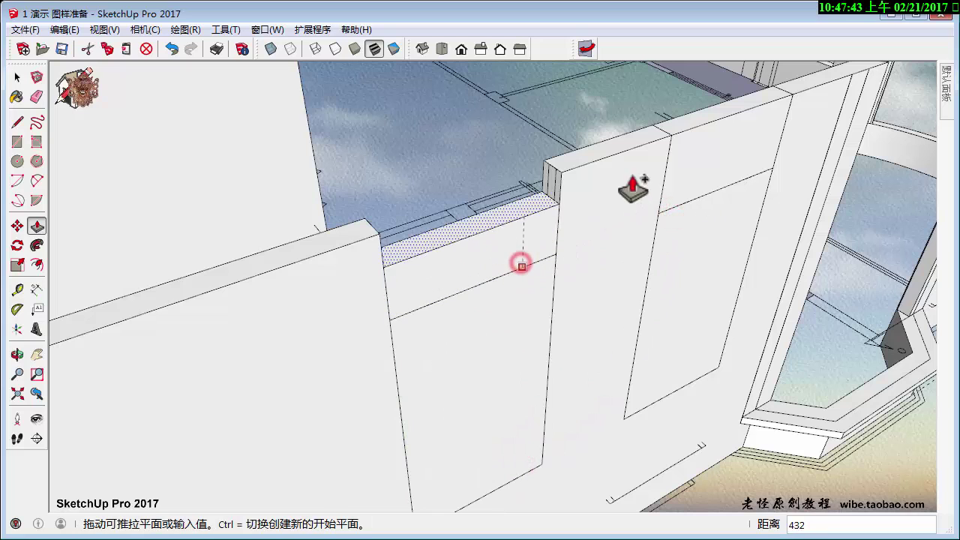
left_click(686, 134)
middle_click_drag(675, 218, 536, 160)
key("space")
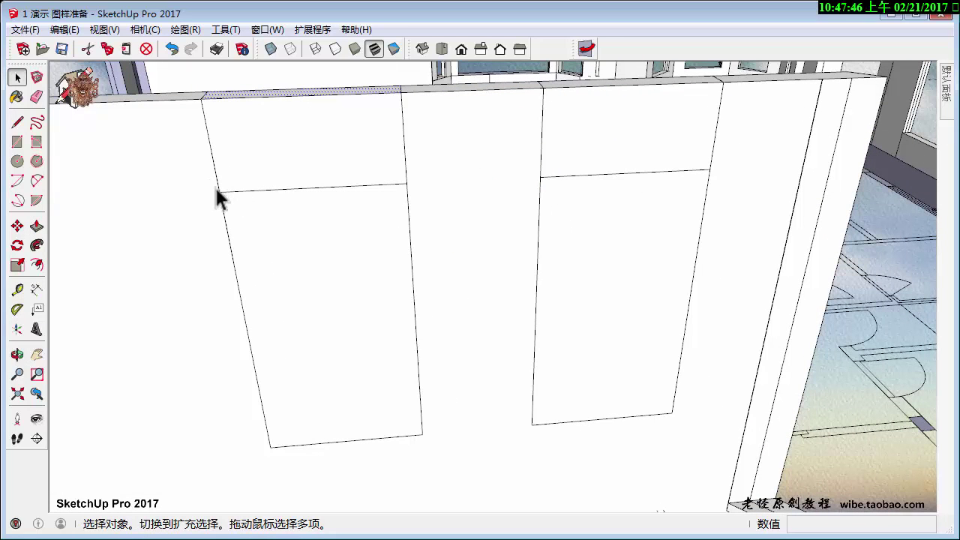
mouse_move(398, 229)
middle_mouse_down("shift")
mouse_move(488, 214)
mouse_move(500, 204)
mouse_move(492, 252)
mouse_move(544, 218)
mouse_move(577, 284)
middle_mouse_up("shift")
scroll(544, 217, "down", 5)
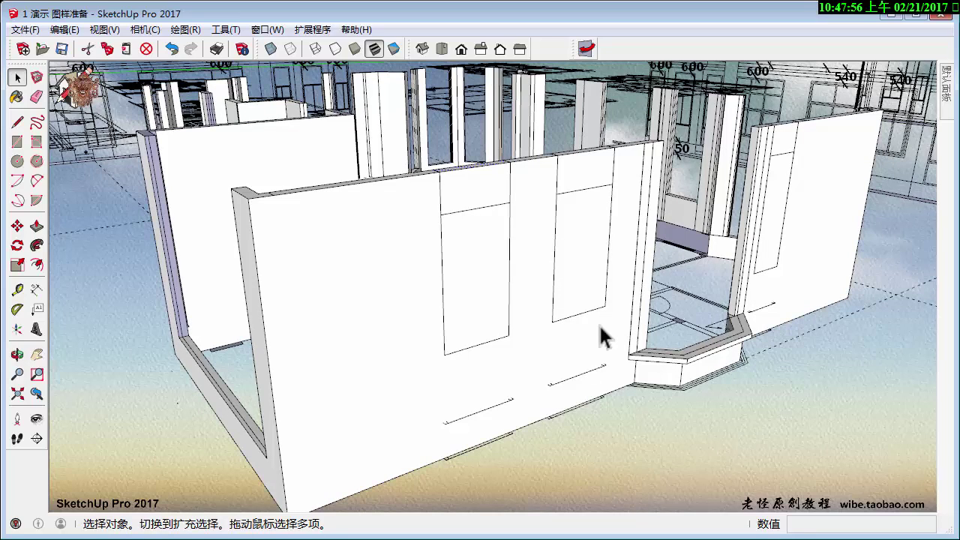
Erase the stray short lines below the two window outlines.
mouse_move(613, 339)
middle_mouse_down()
mouse_move(521, 325)
mouse_move(406, 357)
middle_mouse_up()
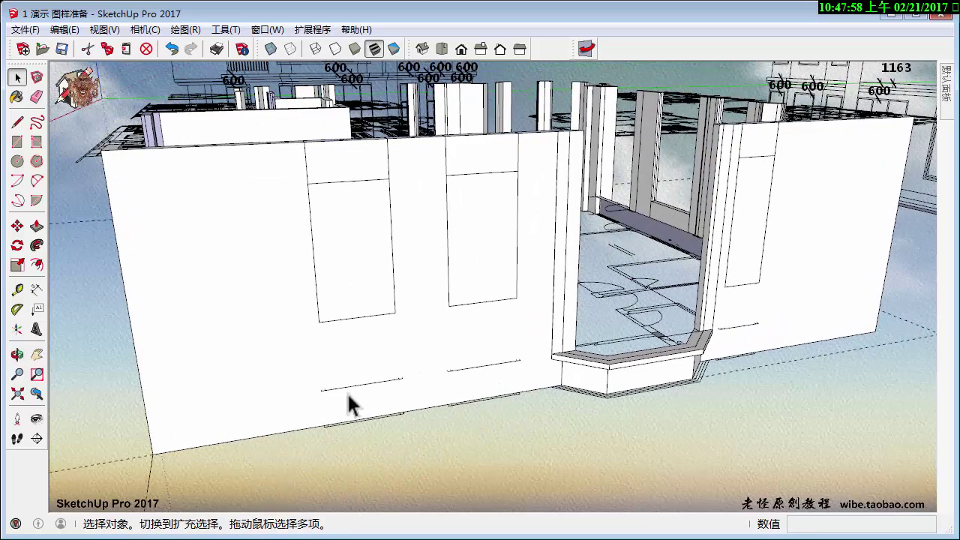
scroll(347, 391, "up", 5)
middle_click_drag(397, 403, 398, 416)
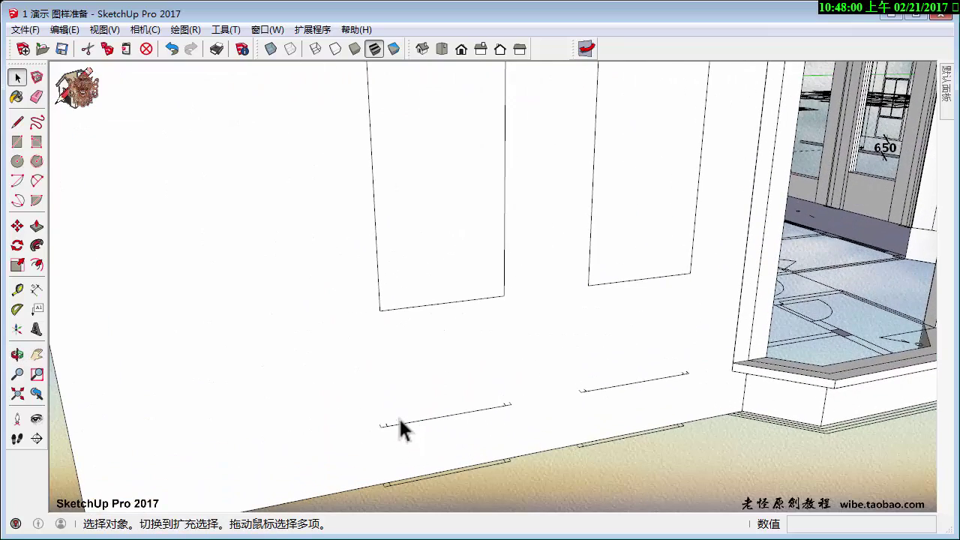
key("e")
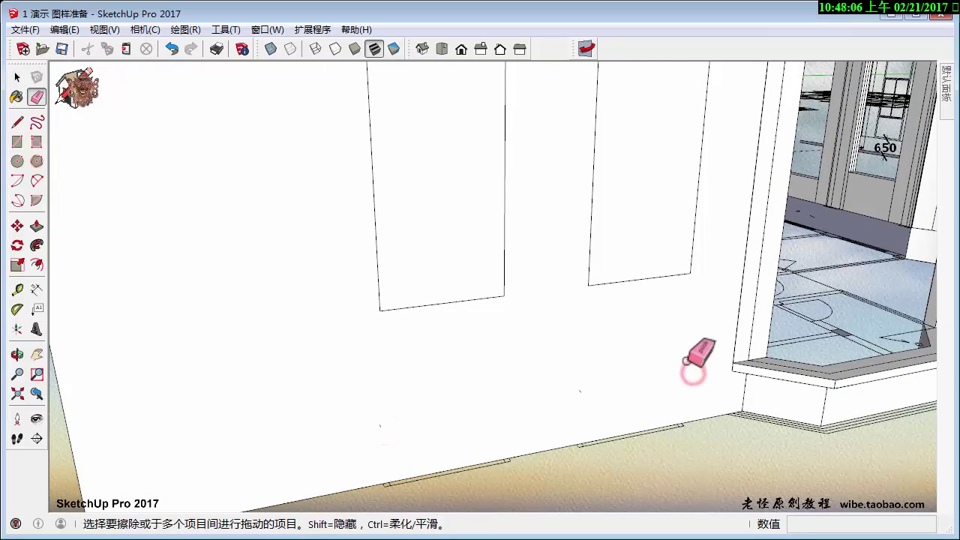
mouse_move(686, 362)
middle_mouse_down()
mouse_move(610, 456)
mouse_move(467, 328)
mouse_move(349, 329)
middle_mouse_up()
key("space")
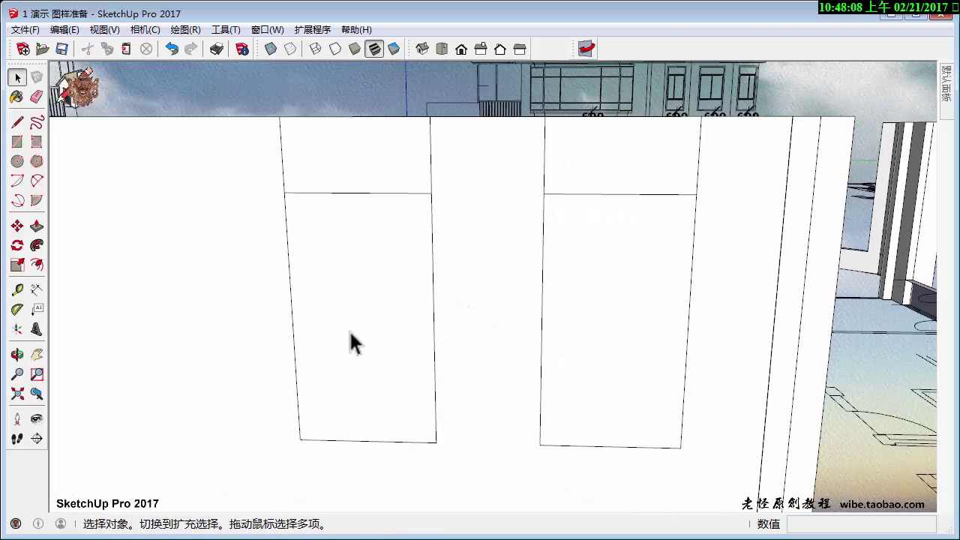
Offset the left window face's outline 20 outward to form a frame ring.
left_click(351, 331)
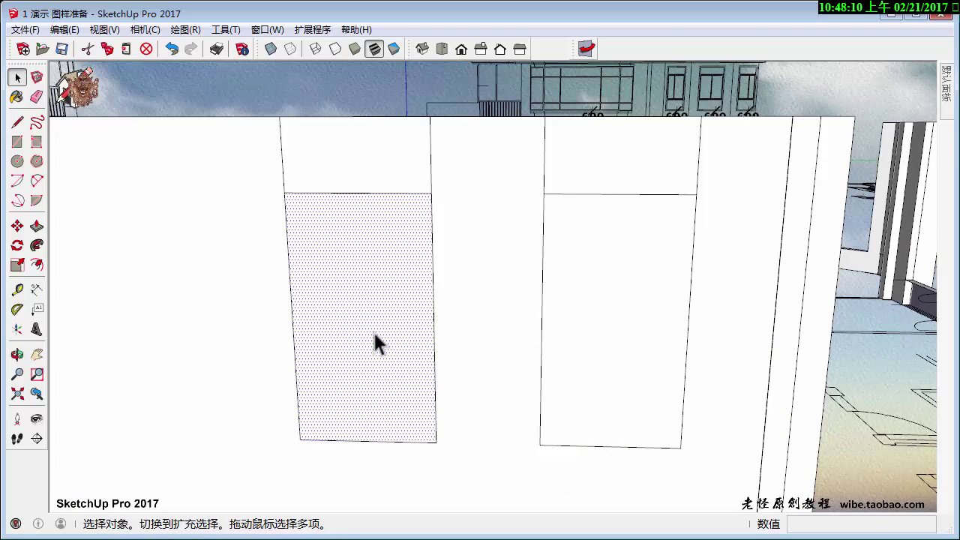
key("f")
left_click(433, 312)
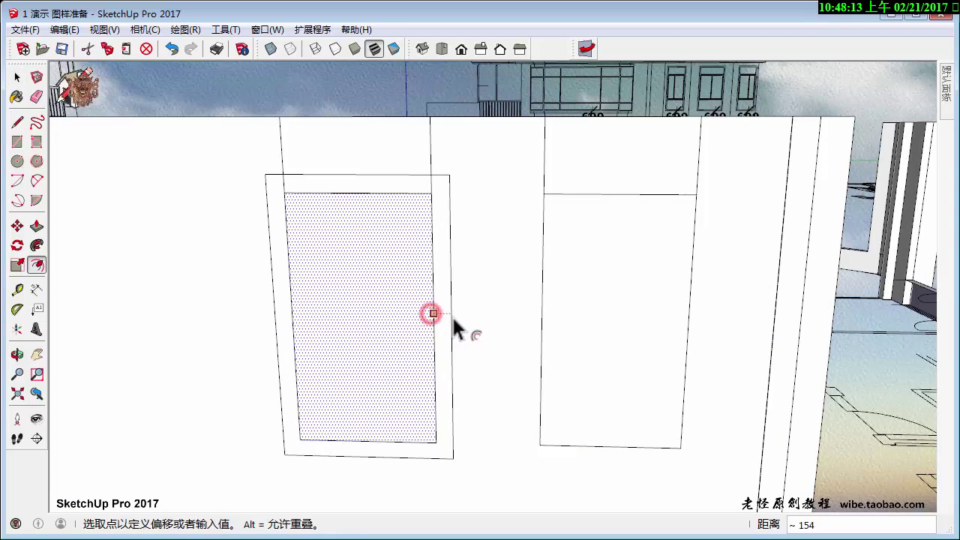
left_click(454, 319)
type("60")
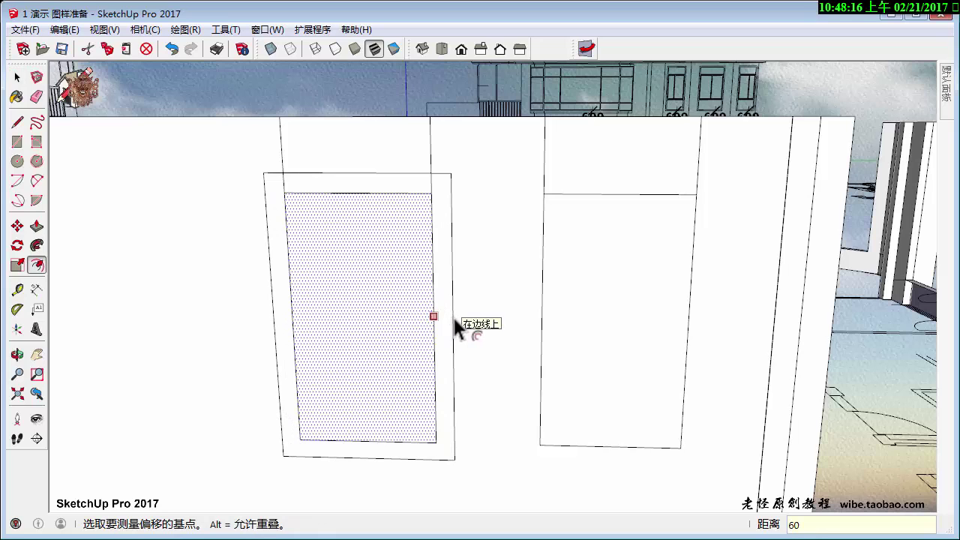
type("20")
key("Return")
key("space")
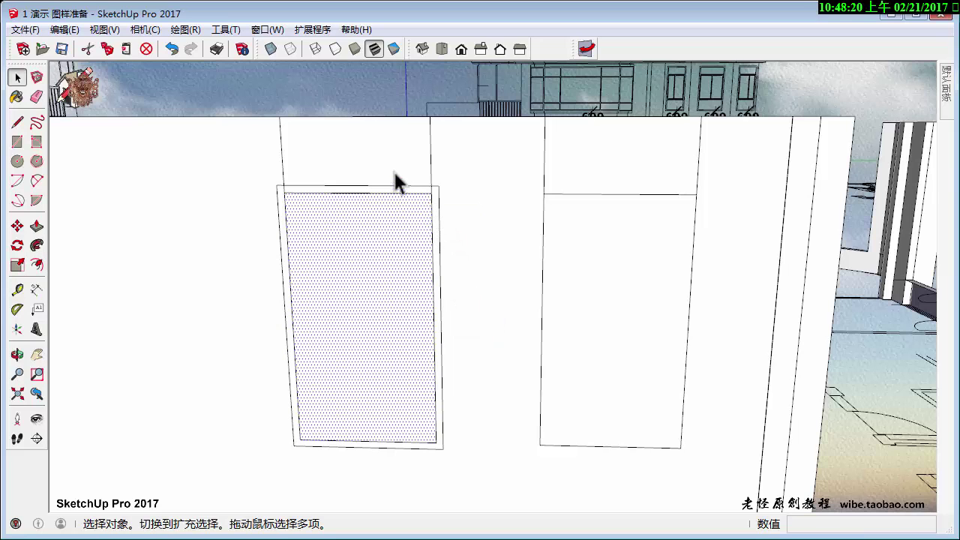
Push/pull the frame ring outward and delete the window face to open the hole.
scroll(396, 180, "up", 2)
key("e")
scroll(454, 206, "up", 2)
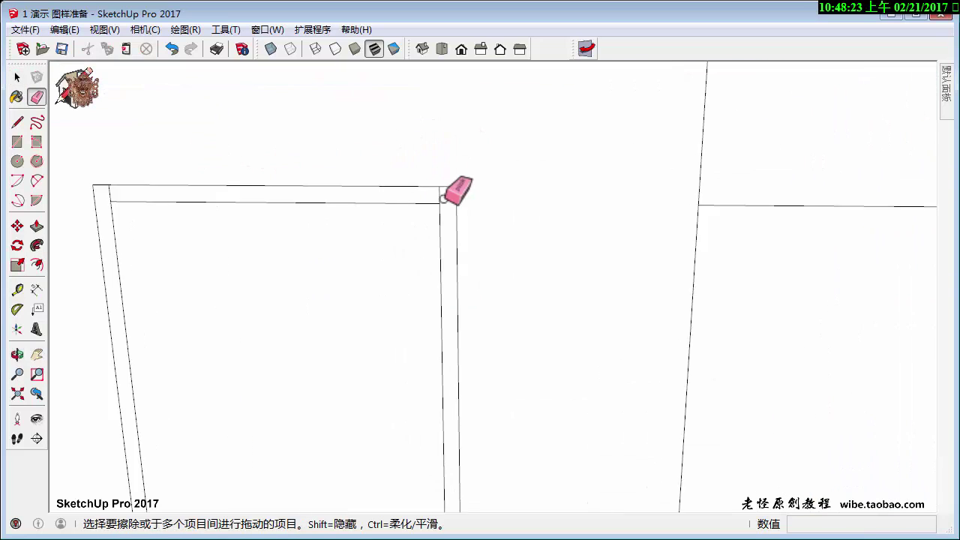
scroll(444, 197, "up", 1)
mouse_move(443, 200)
middle_mouse_down()
mouse_move(273, 161)
mouse_move(335, 201)
mouse_move(313, 197)
middle_mouse_up()
scroll(720, 132, "down", 2)
middle_click_drag(698, 146, 514, 167, "shift")
scroll(553, 160, "down", 1)
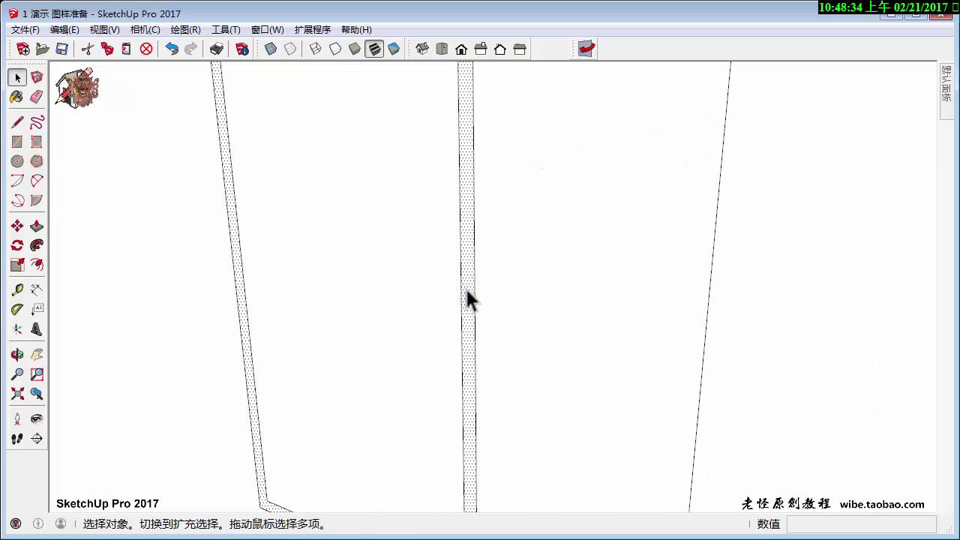
key("p")
left_click(465, 290)
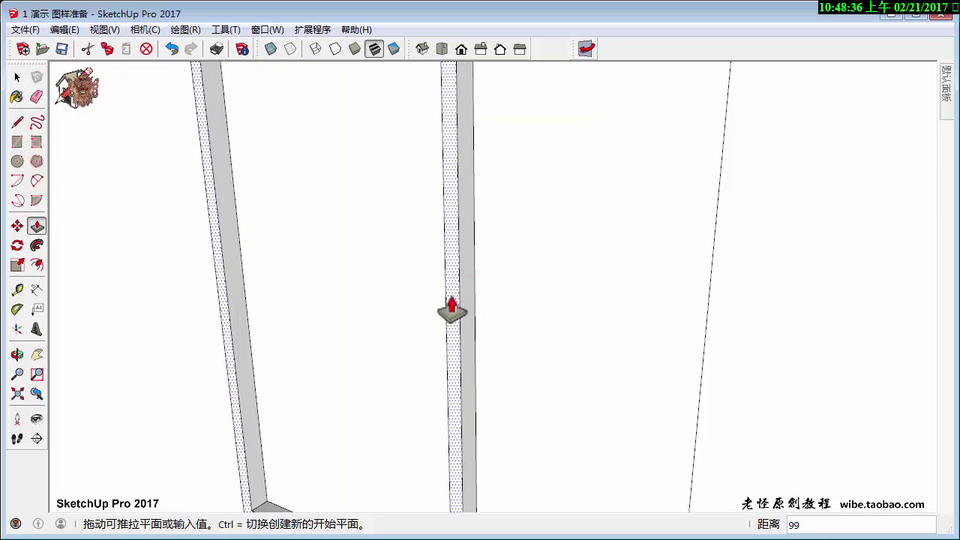
key("Return")
key("space")
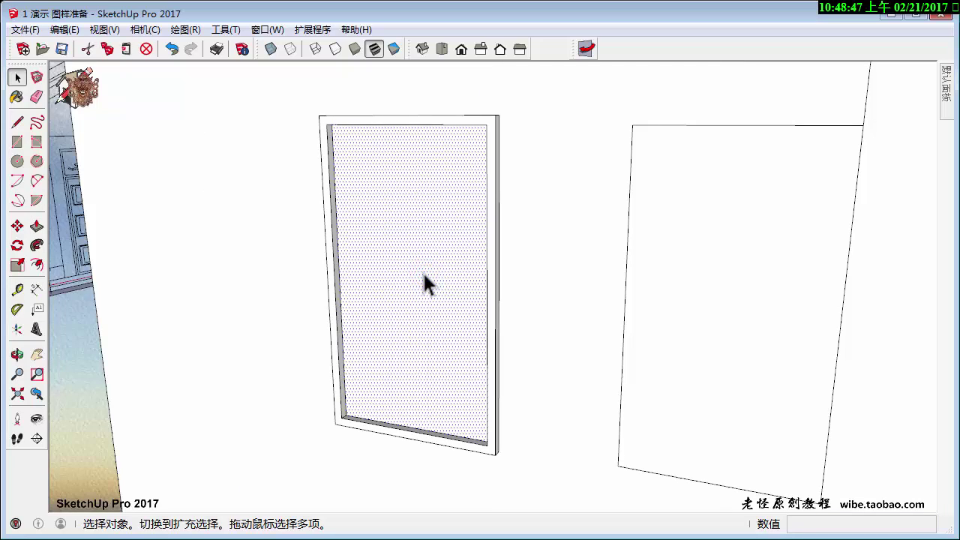
key("Delete")
mouse_move(433, 281)
middle_mouse_down()
mouse_move(495, 278)
mouse_move(310, 274)
mouse_move(405, 349)
middle_mouse_up()
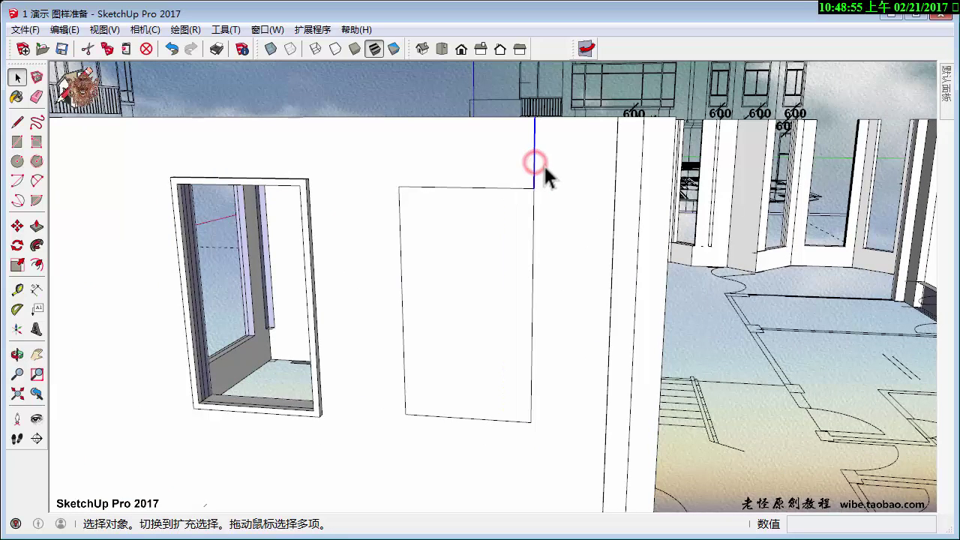
Offset the second opening's face outline outward to form a frame.
left_click(507, 278)
middle_click_drag(510, 274, 461, 275)
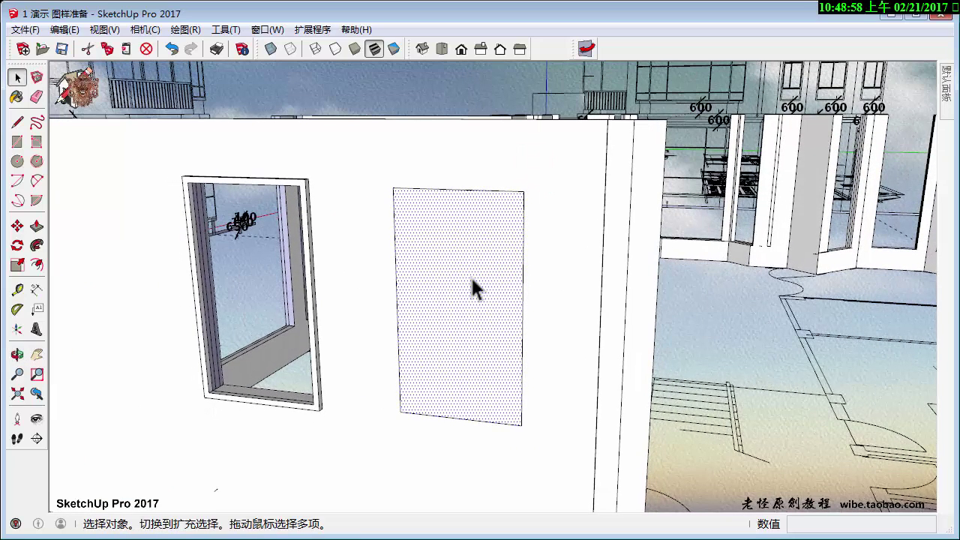
key("f")
left_click(521, 340)
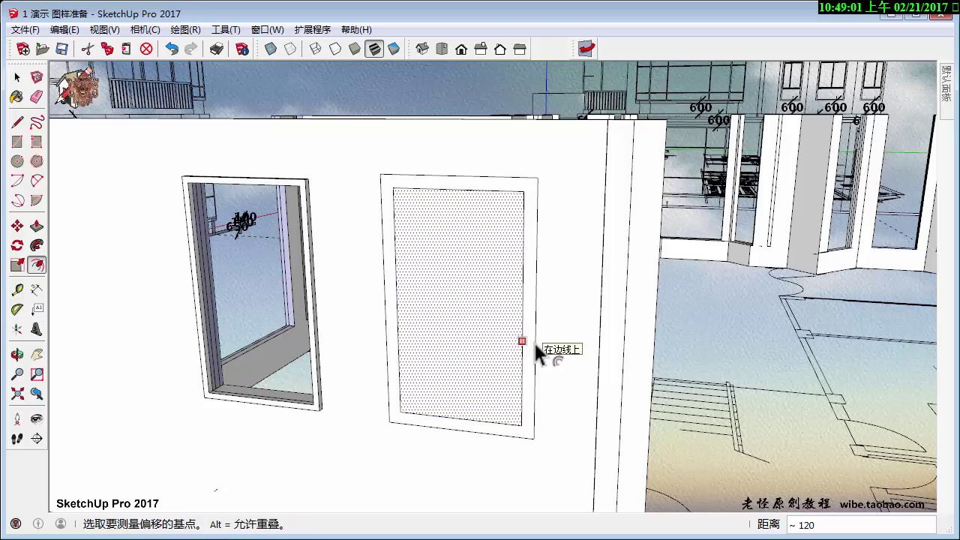
left_click(536, 345)
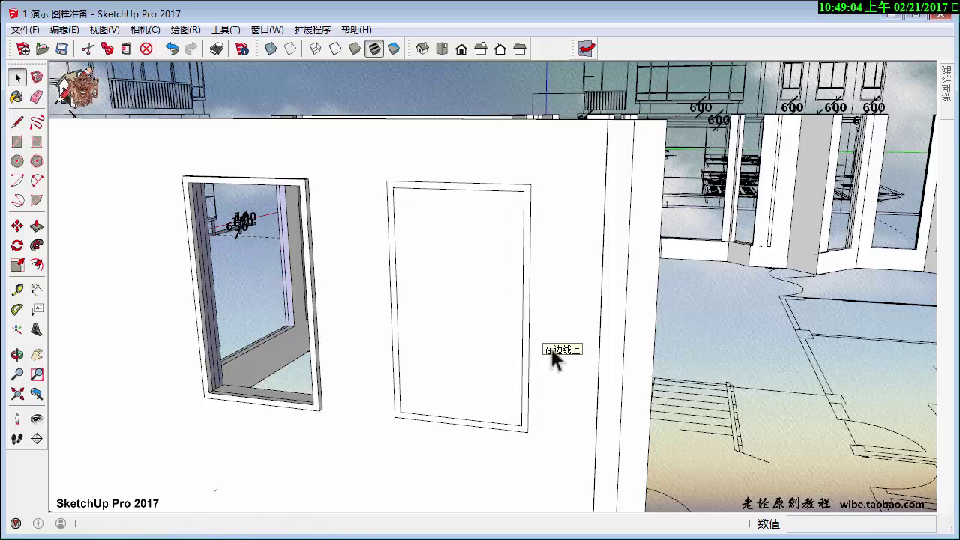
middle_click_drag(536, 345, 491, 368)
Extrude the frame, cancel the overly deep pull, and delete the opening's face.
key("p")
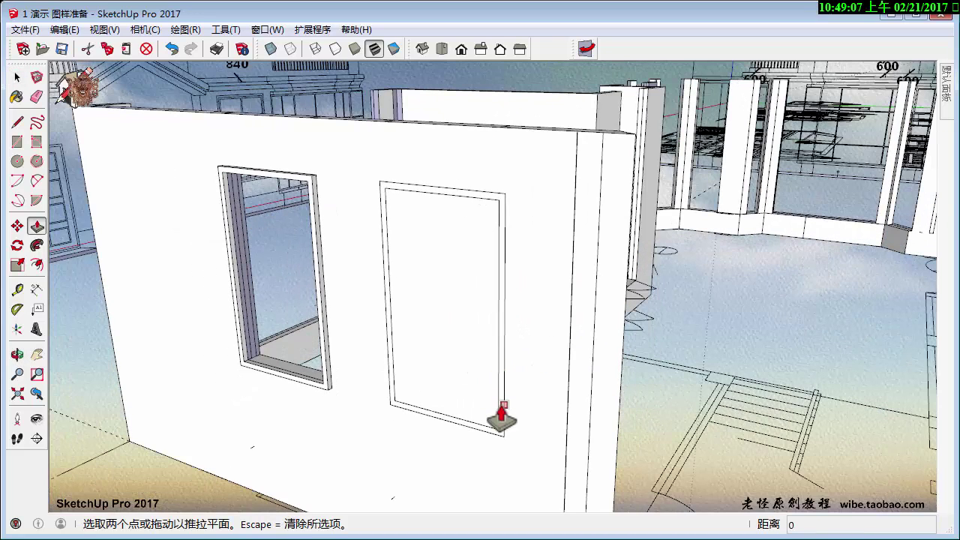
scroll(501, 417, "up", 5)
key("space")
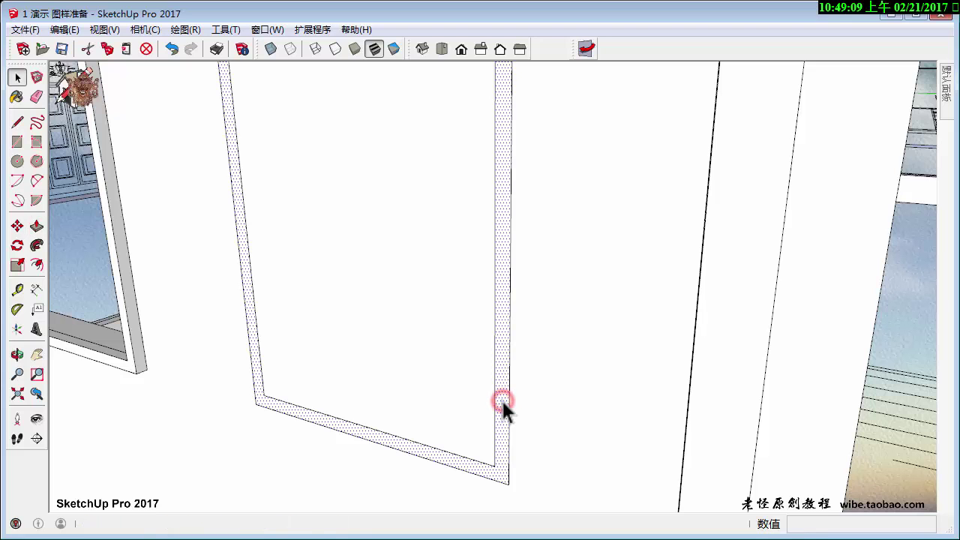
key("p")
scroll(241, 386, "up", 3)
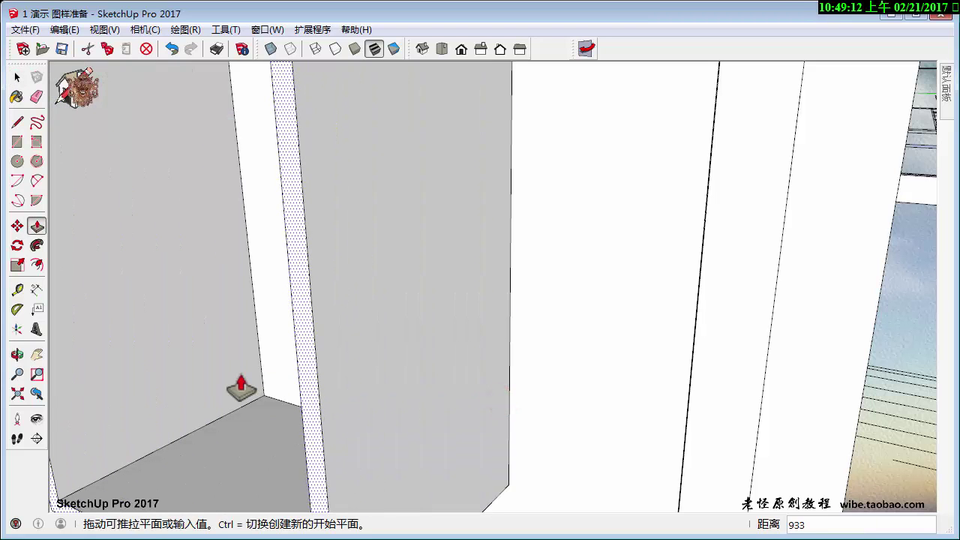
key("space")
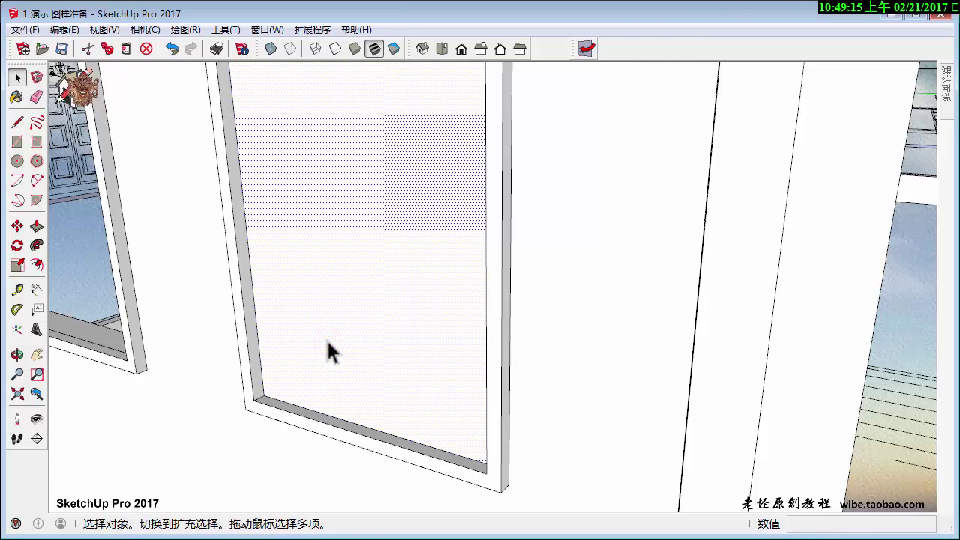
key("Delete")
middle_click_drag(378, 324, 275, 365)
scroll(273, 353, "up", 2)
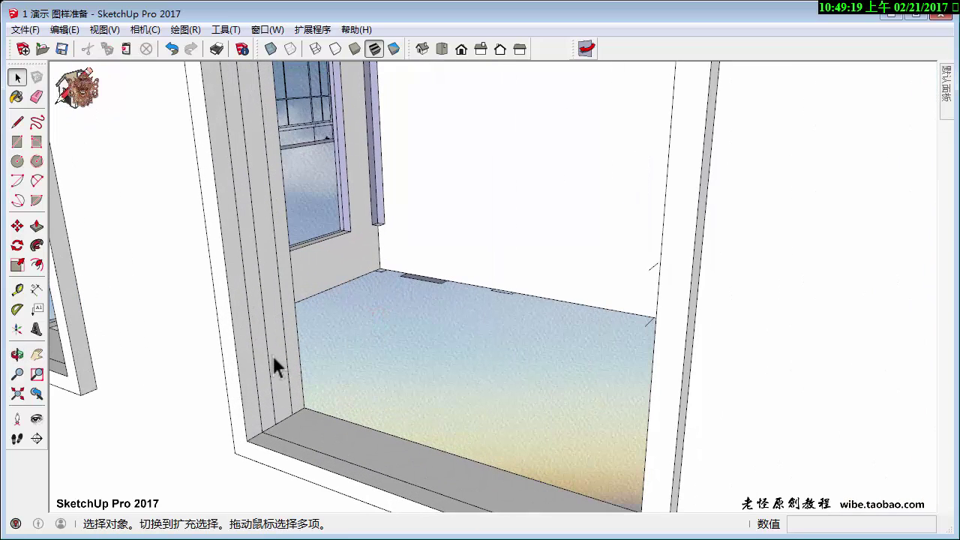
Erase the leftover edges at the opening's sill and around the frame.
key("e")
left_click_drag(253, 360, 282, 343)
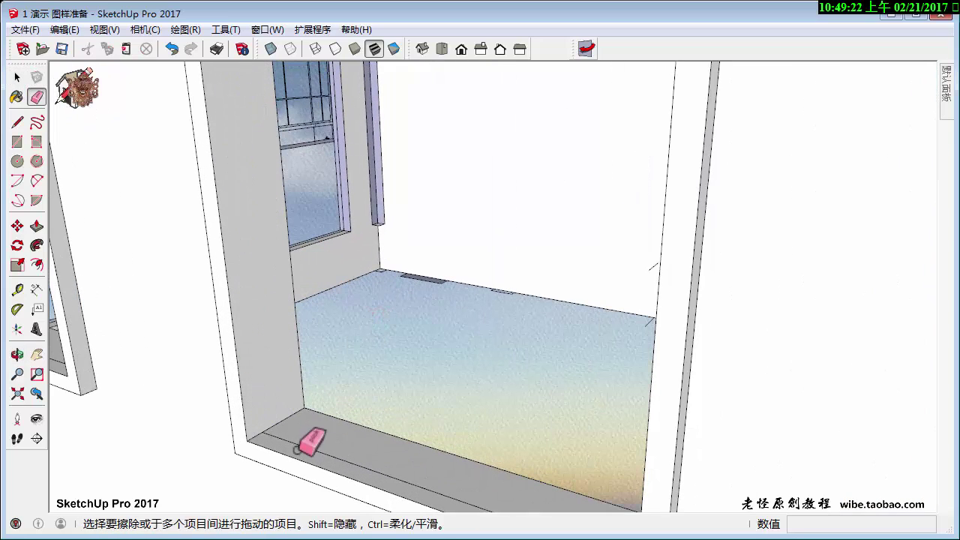
middle_click_drag(300, 442, 821, 364)
left_click_drag(814, 355, 775, 336)
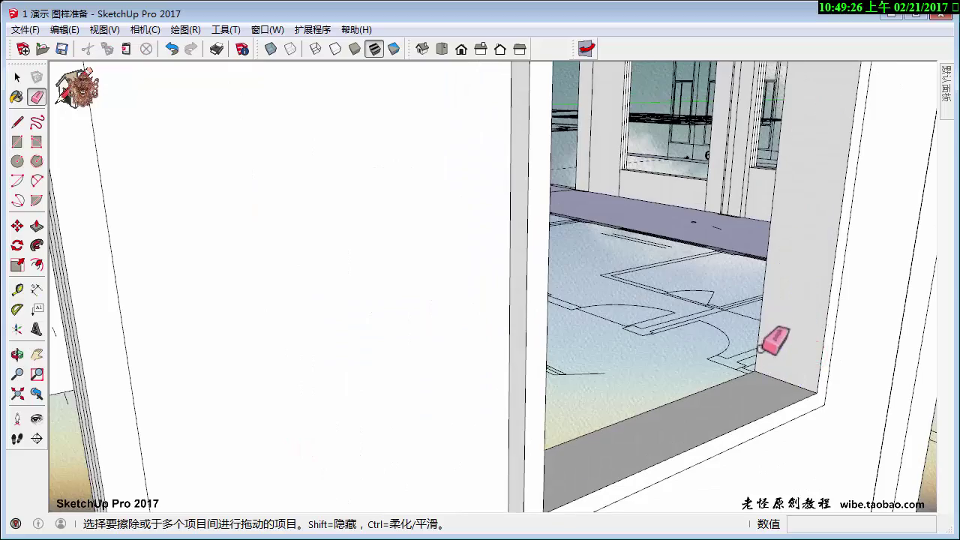
middle_click_drag(775, 337, 377, 403)
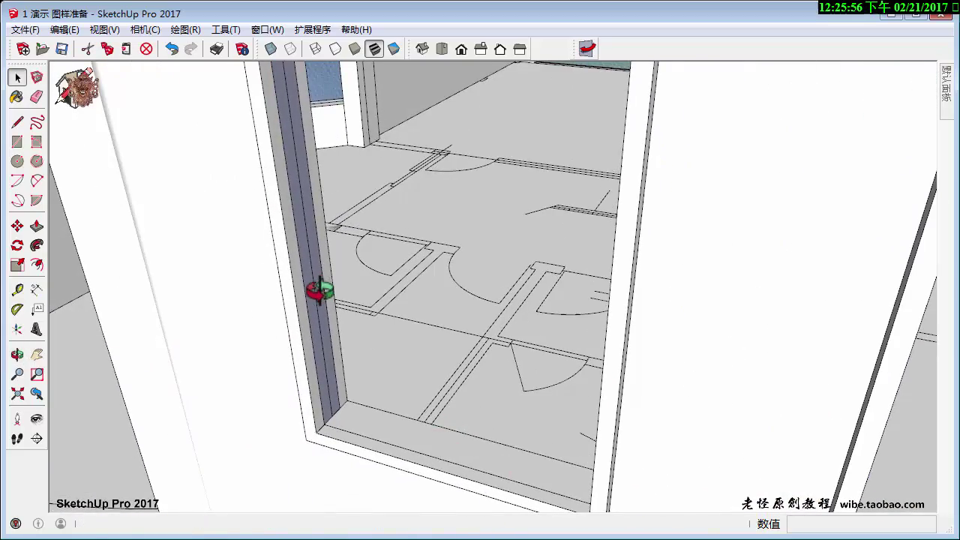
middle_click_drag(318, 290, 180, 330)
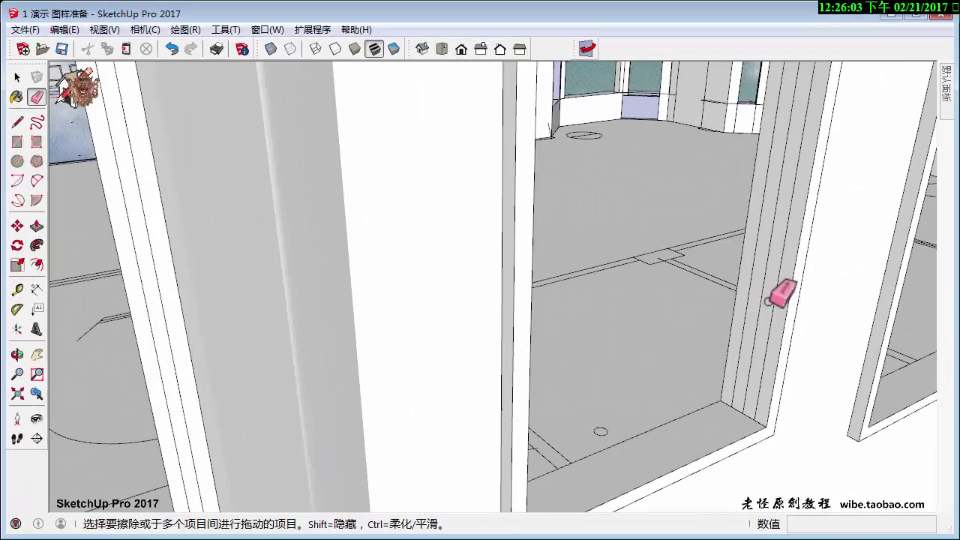
scroll(755, 278, "down", 5)
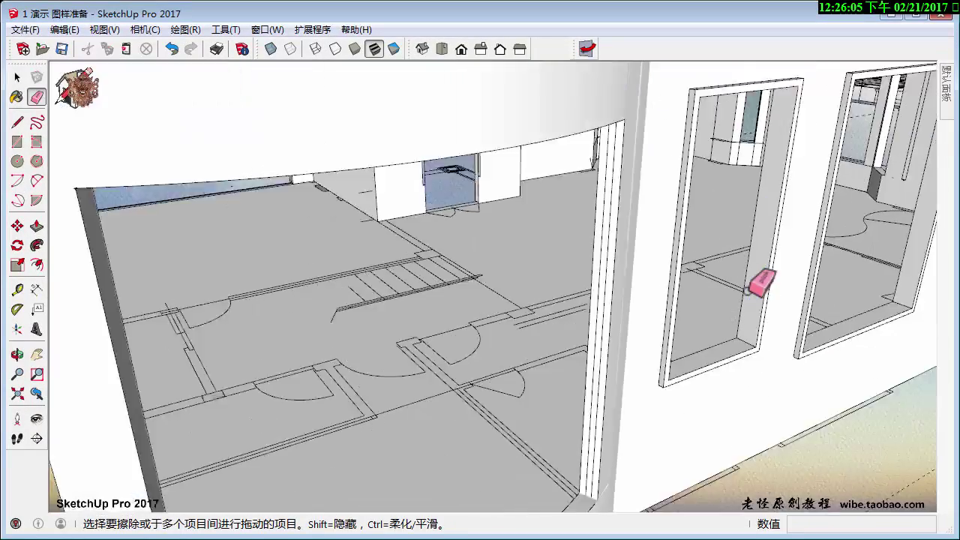
mouse_move(701, 275)
middle_mouse_down()
mouse_move(568, 300)
mouse_move(632, 343)
middle_mouse_up()
scroll(582, 304, "down", 5)
scroll(581, 304, "down", 3)
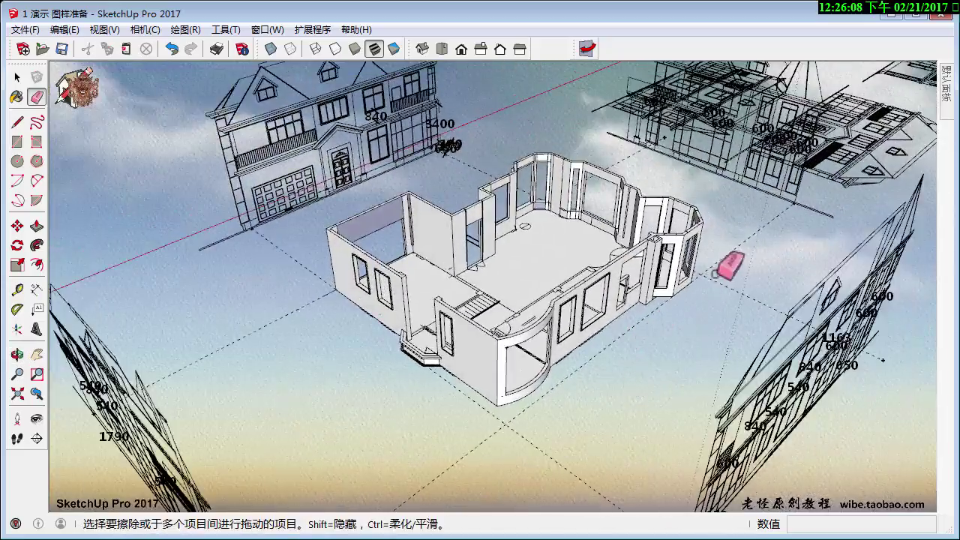
Group all the connected floor-plan outline geometry.
mouse_move(729, 265)
middle_mouse_down()
mouse_move(398, 338)
mouse_move(203, 295)
middle_mouse_up()
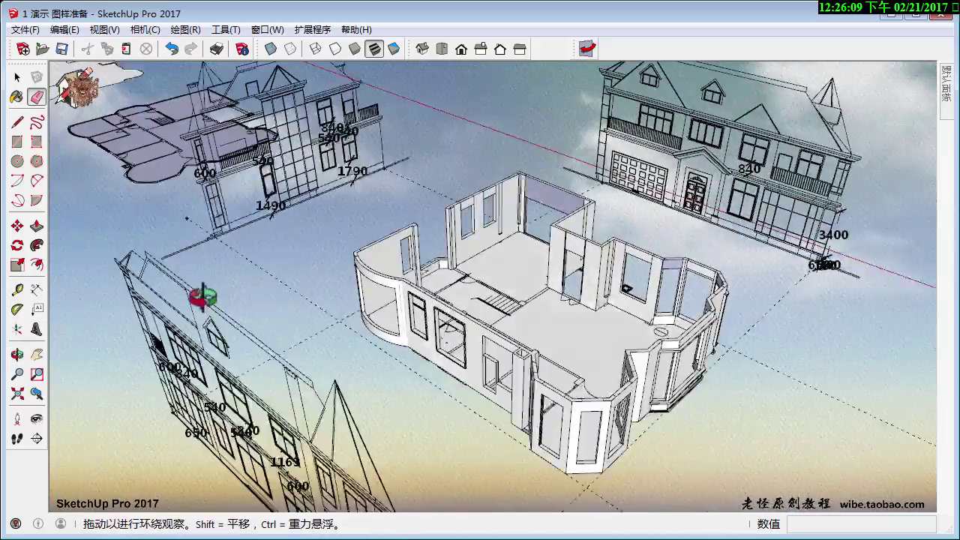
key("space")
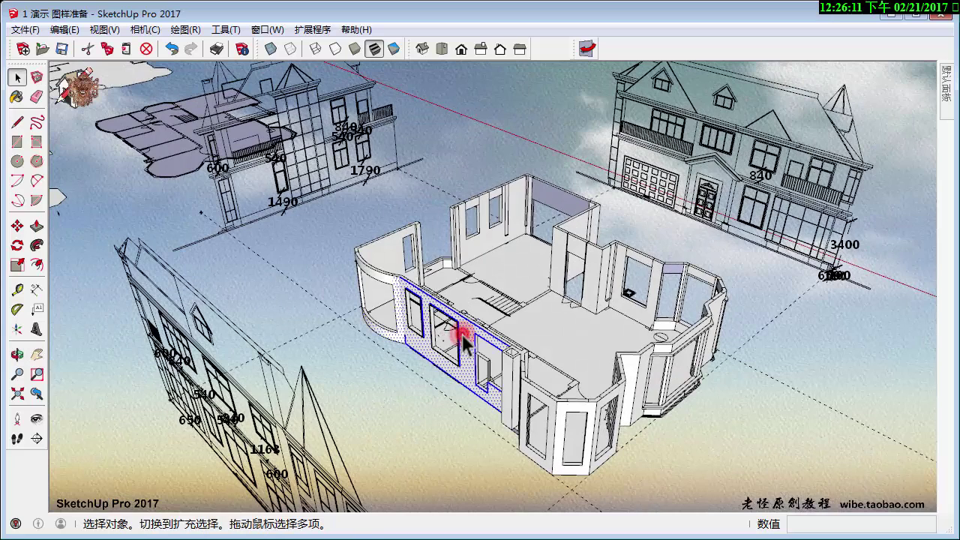
triple_click(463, 341)
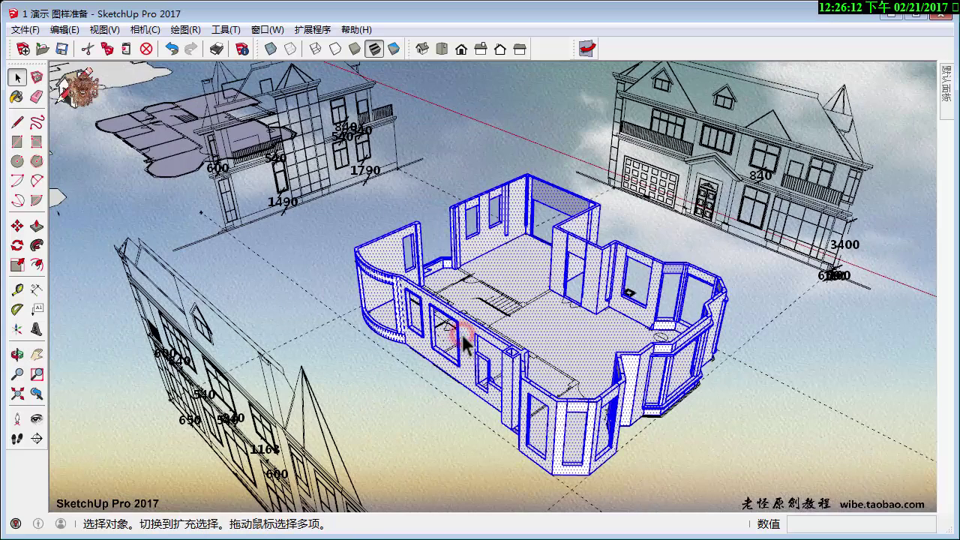
right_click(558, 246)
left_click(651, 387)
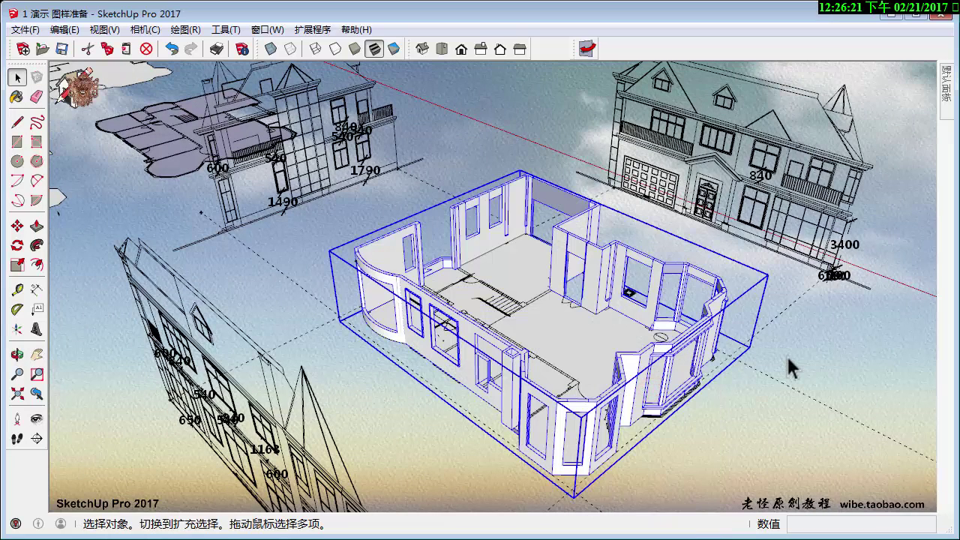
left_click(786, 354)
Move the cornice profile onto the outline's corner.
mouse_move(807, 322)
middle_mouse_down()
mouse_move(565, 246)
mouse_move(433, 285)
middle_mouse_up()
scroll(570, 244, "up", 5)
scroll(392, 250, "up", 1)
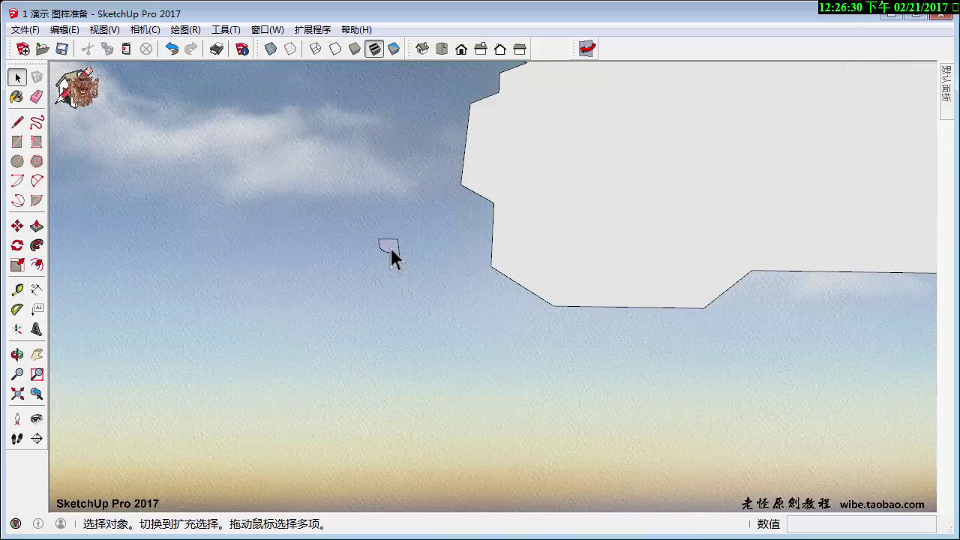
key("m")
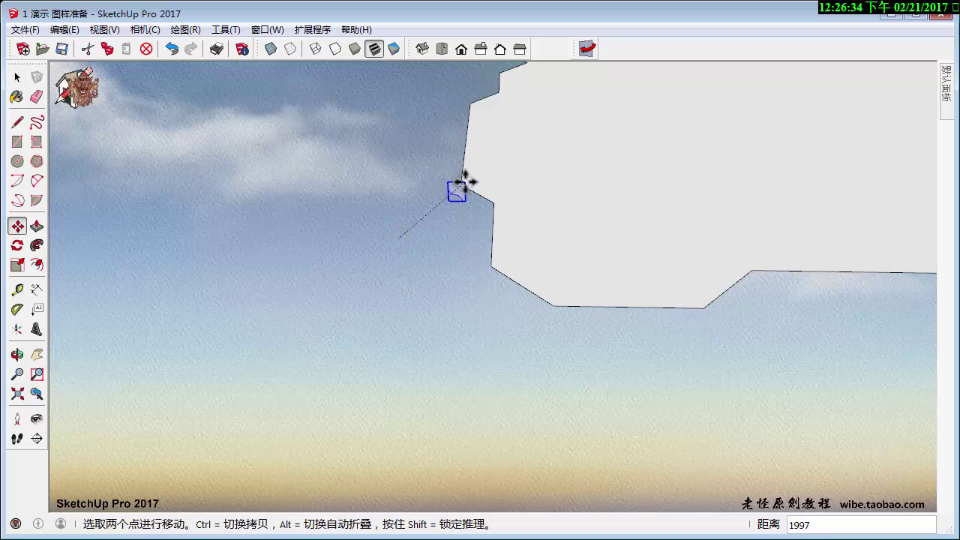
middle_click_drag(465, 183, 468, 173)
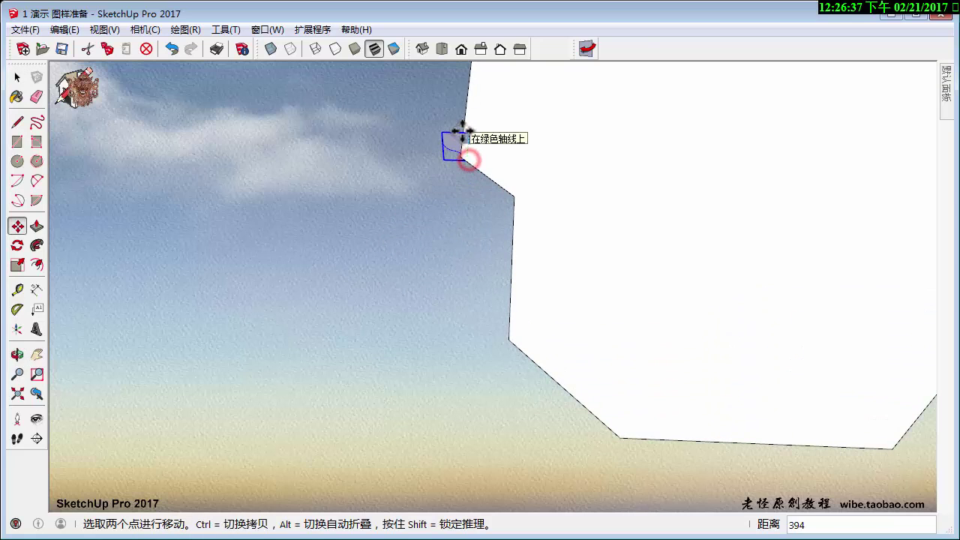
middle_click_drag(440, 132, 483, 113)
scroll(416, 205, "up", 3)
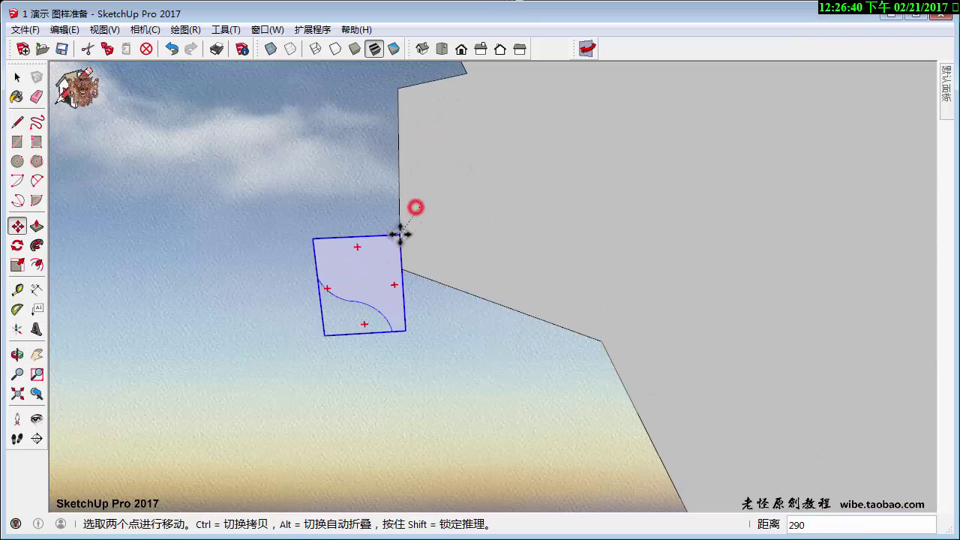
key("space")
Explode both the profile group and the outline group.
right_click(373, 306)
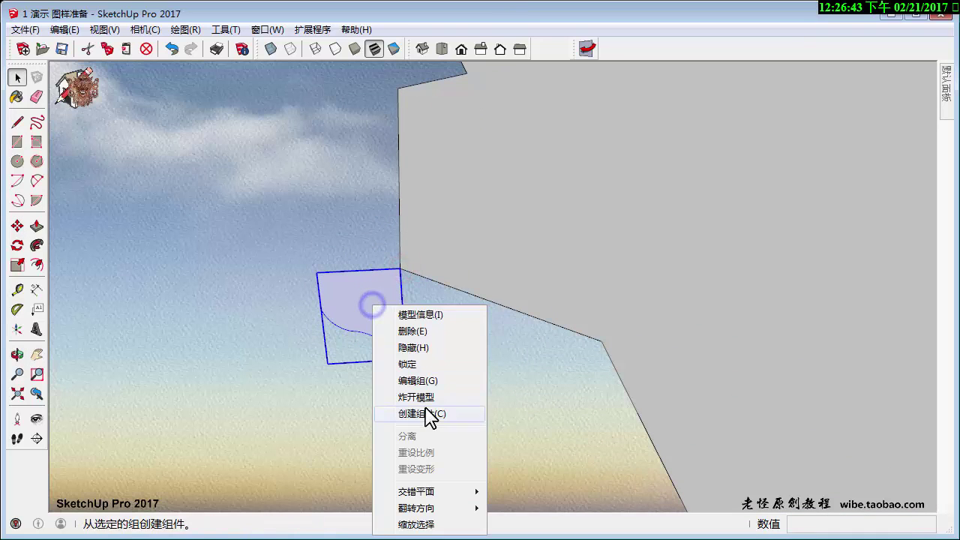
left_click(421, 397)
right_click(481, 210)
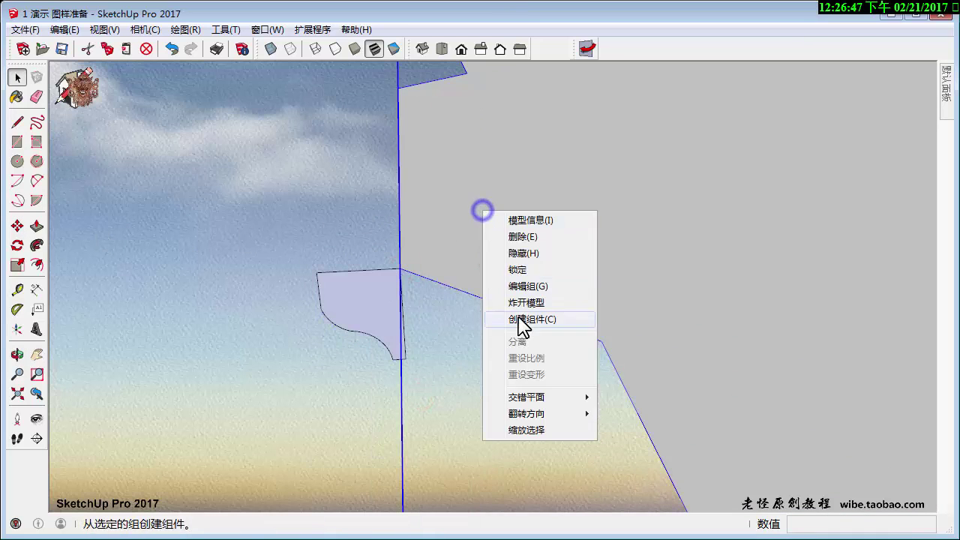
left_click(522, 306)
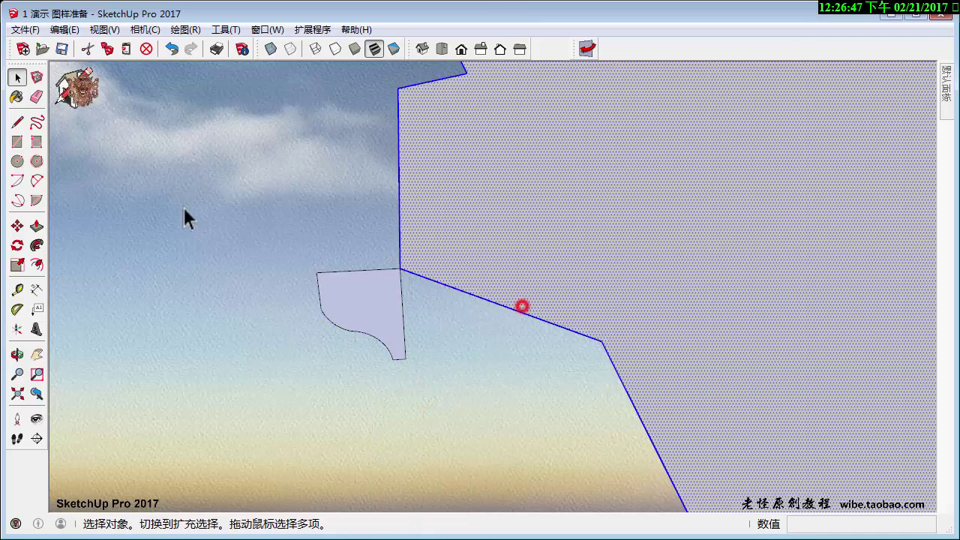
Sweep the profile along the outline edge with Follow Me and delete the top face.
double_click(360, 321)
scroll(376, 293, "down", 5)
key("space")
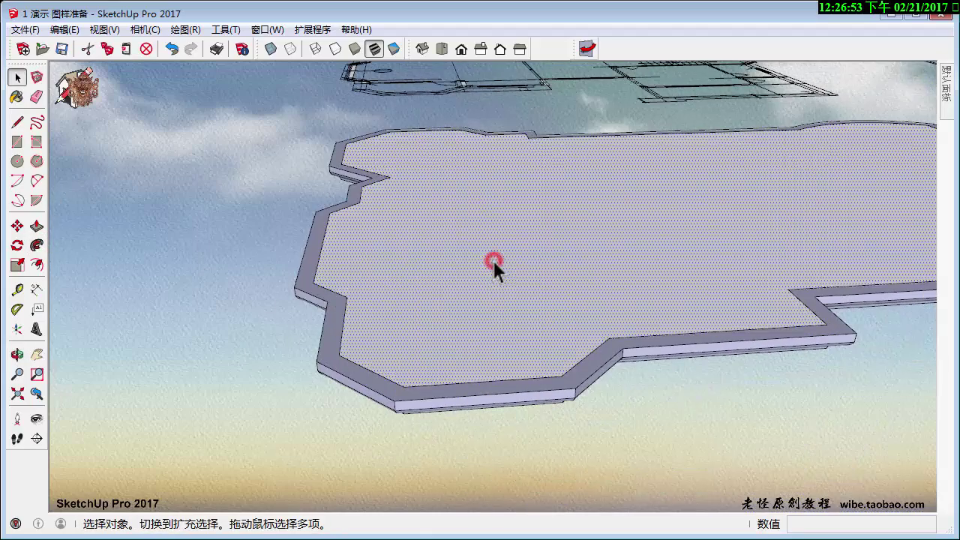
key("Delete")
middle_click_drag(497, 295, 594, 417)
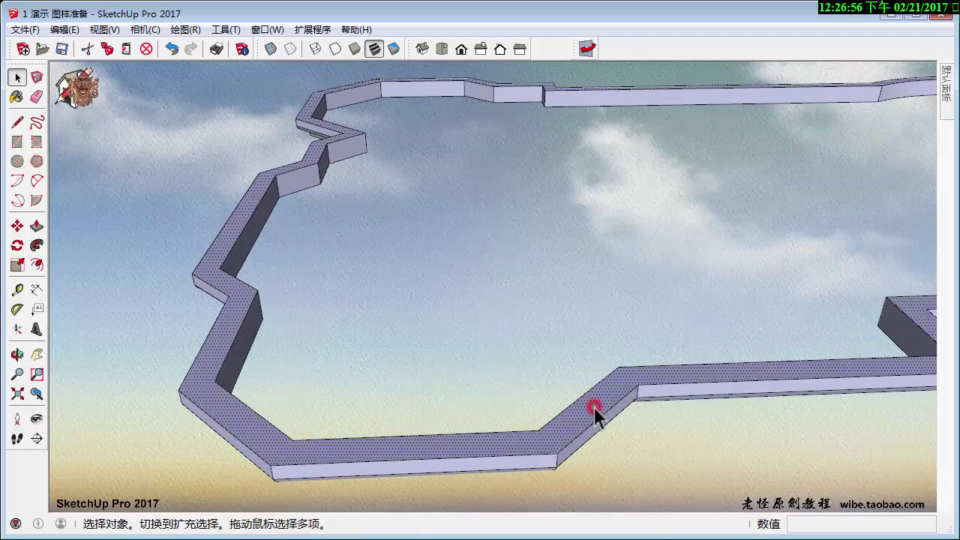
right_click(594, 414)
left_click(635, 174)
Reverse the cornice faces and select the whole cornice ring.
middle_click_drag(634, 173, 544, 161)
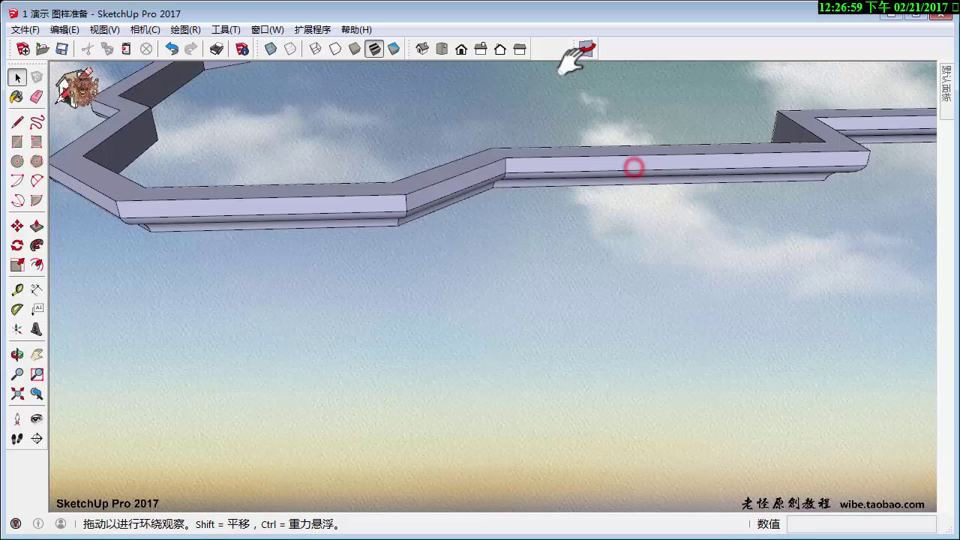
right_click(546, 159)
left_click(620, 293)
right_click(572, 156)
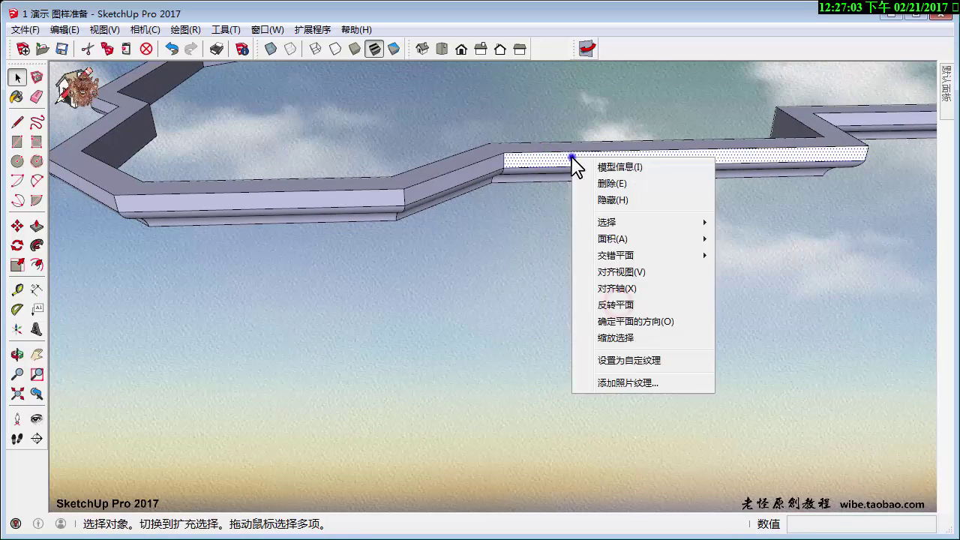
left_click(649, 313)
mouse_move(567, 168)
middle_mouse_down()
mouse_move(561, 278)
mouse_move(570, 307)
mouse_move(559, 289)
mouse_move(344, 300)
middle_mouse_up()
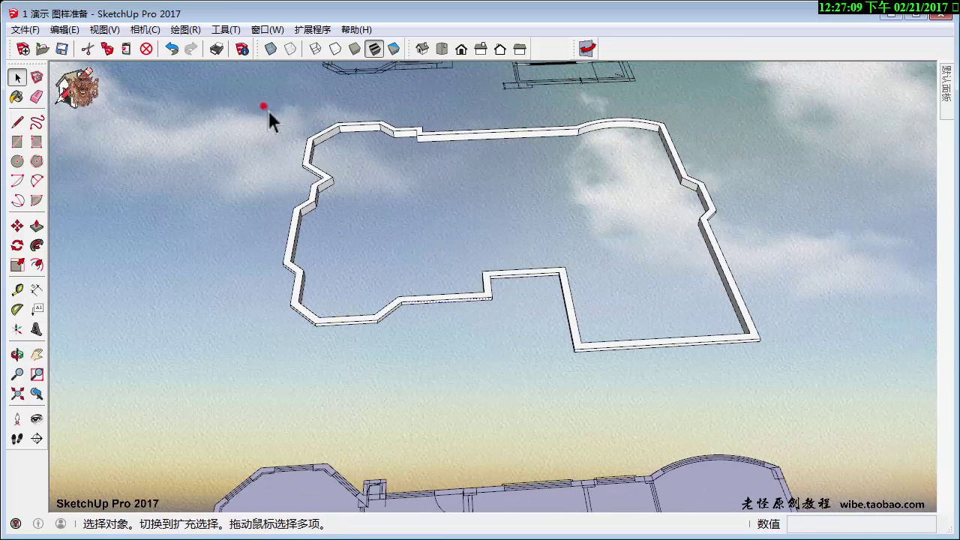
left_click_drag(779, 391, 792, 387)
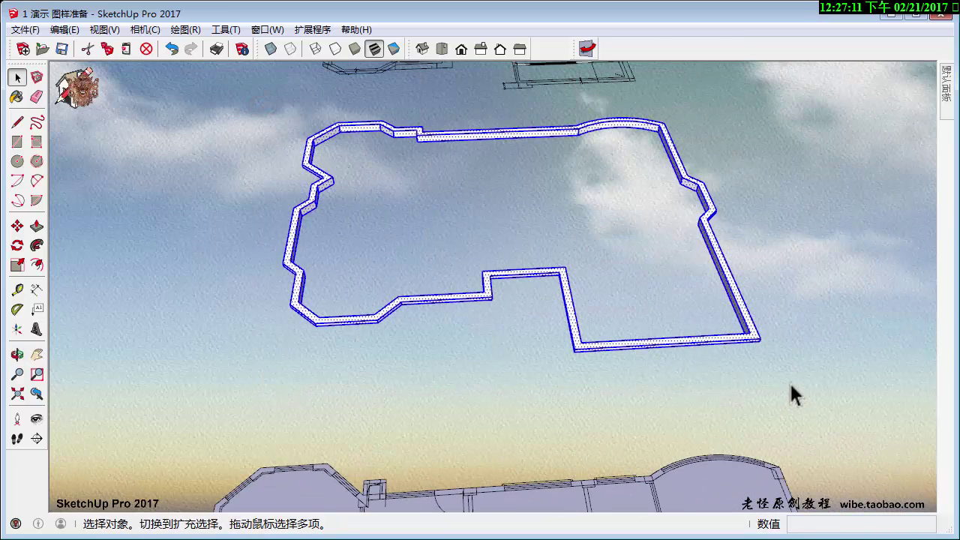
Make the selected cornice ring a group.
right_click(508, 140)
left_click(535, 227)
mouse_move(536, 228)
middle_mouse_down()
mouse_move(573, 231)
mouse_move(621, 253)
mouse_move(458, 274)
mouse_move(472, 360)
mouse_move(499, 403)
middle_mouse_up()
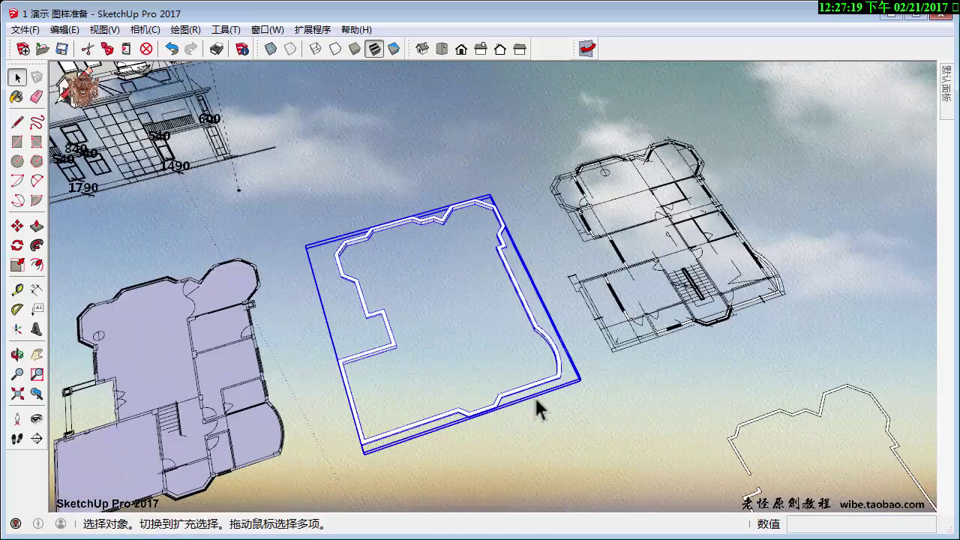
Copy the cornice group with Move plus Ctrl and snap it onto the upper wall corner.
left_click(567, 377)
mouse_move(430, 260)
middle_mouse_down()
mouse_move(575, 273)
mouse_move(529, 235)
middle_mouse_up()
key("ctrl")
scroll(530, 236, "up", 2)
scroll(493, 267, "up", 3)
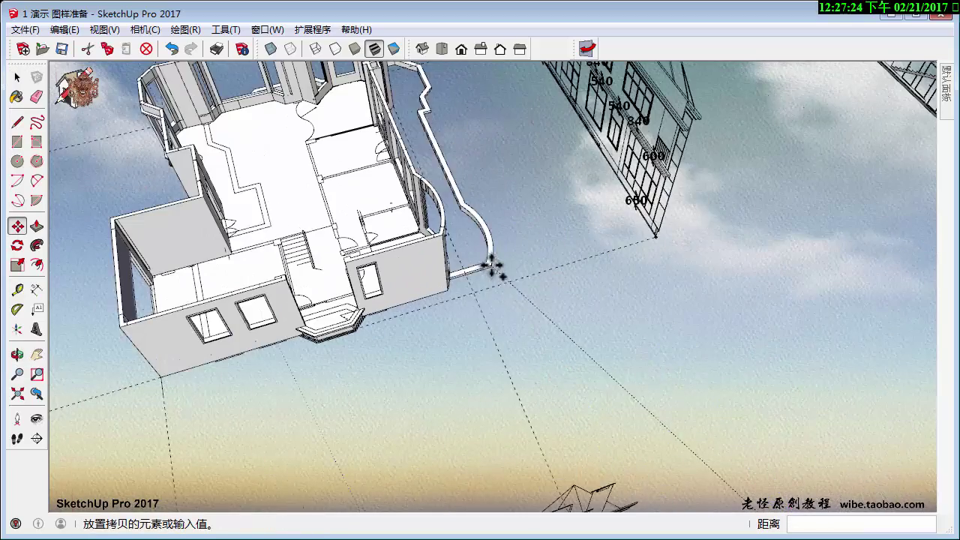
left_click(443, 248)
middle_click_drag(443, 248, 435, 240)
scroll(443, 397, "up", 2)
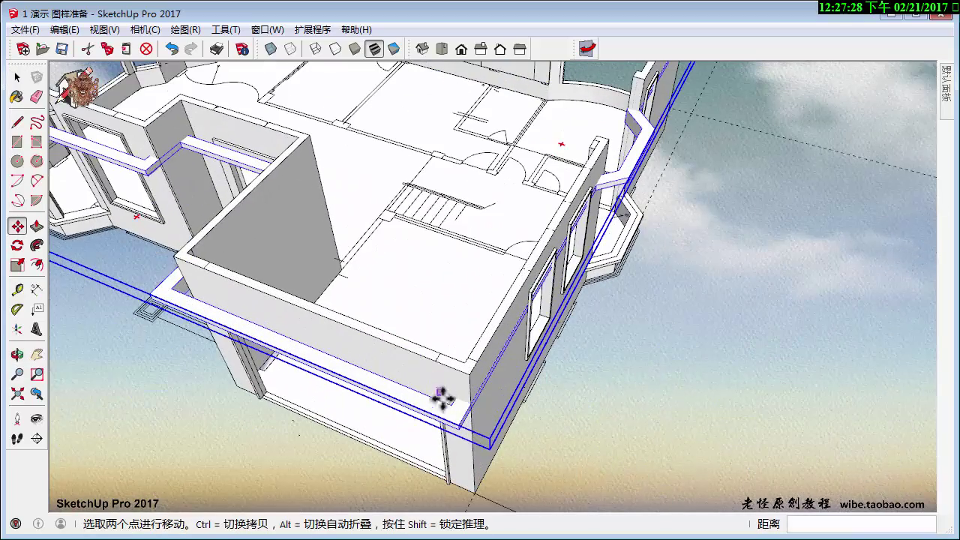
left_click(465, 368)
key("space")
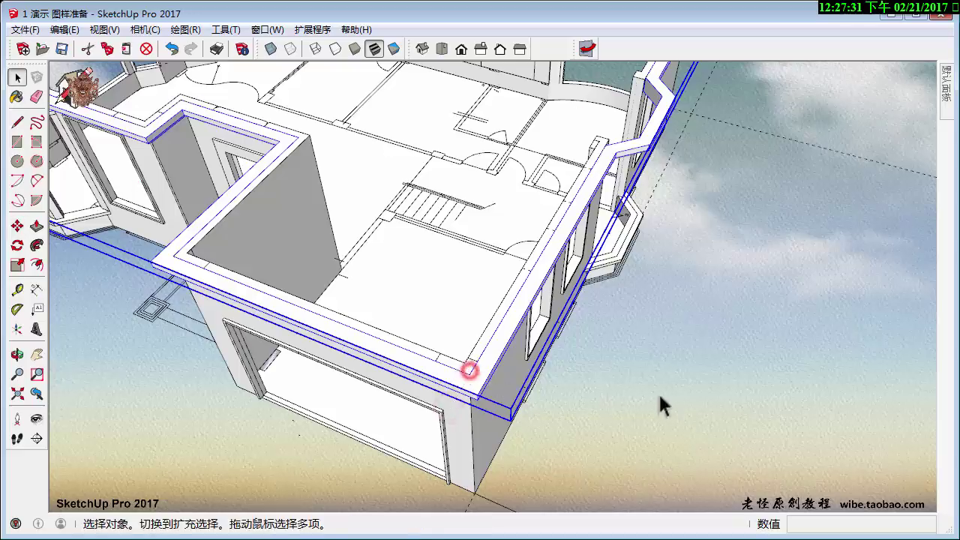
left_click(662, 392)
middle_click_drag(534, 358, 768, 307)
scroll(519, 214, "down", 3)
mouse_move(518, 214)
middle_mouse_down()
mouse_move(413, 183)
mouse_move(525, 286)
mouse_move(690, 247)
mouse_move(665, 295)
mouse_move(806, 315)
mouse_move(675, 252)
mouse_move(642, 257)
mouse_move(536, 215)
mouse_move(604, 261)
mouse_move(642, 252)
mouse_move(650, 268)
mouse_move(514, 242)
mouse_move(908, 124)
middle_mouse_up()
scroll(536, 215, "down", 3)
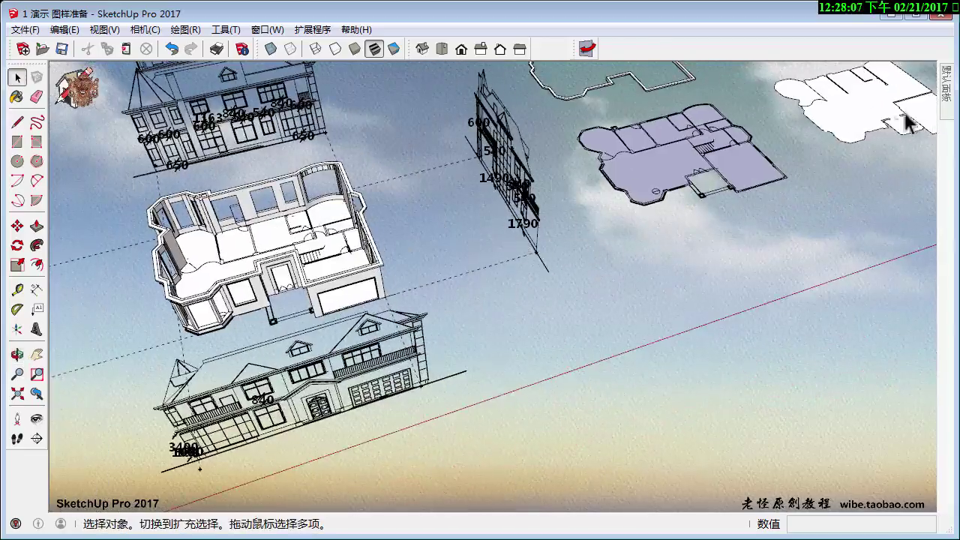
Move the white floor plan over into the house.
key("m")
left_click(861, 129)
middle_click_drag(435, 281, 765, 313)
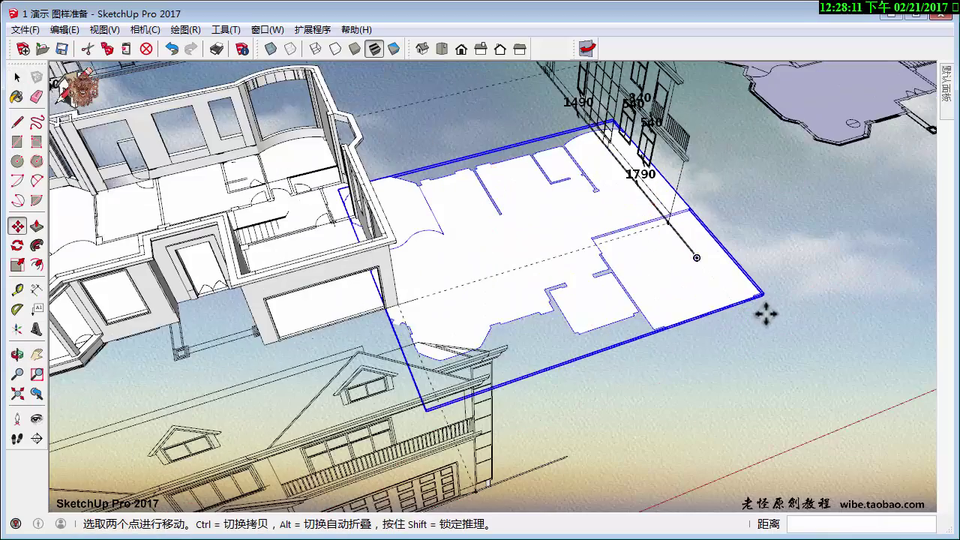
scroll(375, 310, "up", 3)
scroll(375, 304, "up", 2)
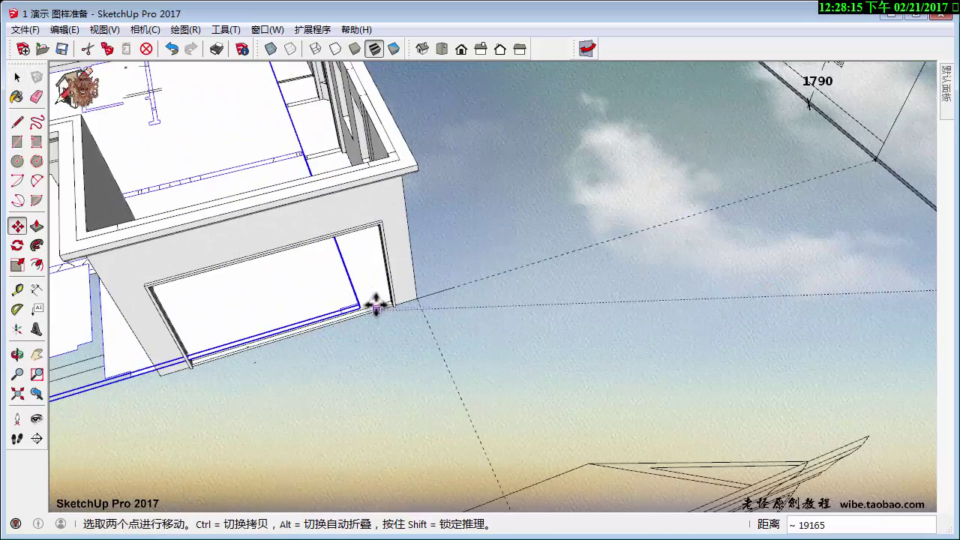
mouse_move(375, 303)
middle_mouse_down()
mouse_move(428, 244)
mouse_move(482, 261)
mouse_move(353, 300)
mouse_move(396, 306)
mouse_move(424, 178)
middle_mouse_up()
scroll(457, 265, "up", 3)
scroll(457, 259, "down", 2)
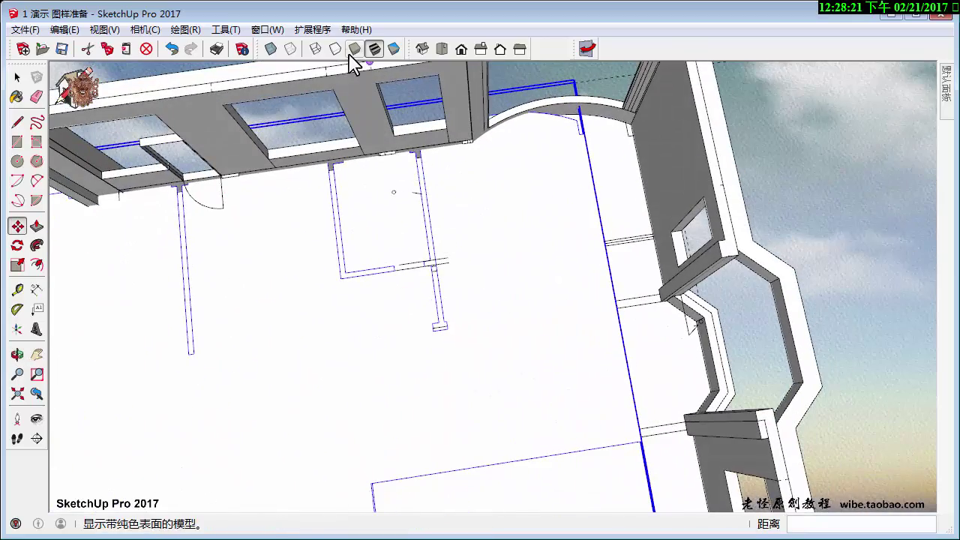
With X-ray on, snap the plan's wall corners onto the house walls, then turn X-ray off.
left_click(274, 46)
left_click(421, 160)
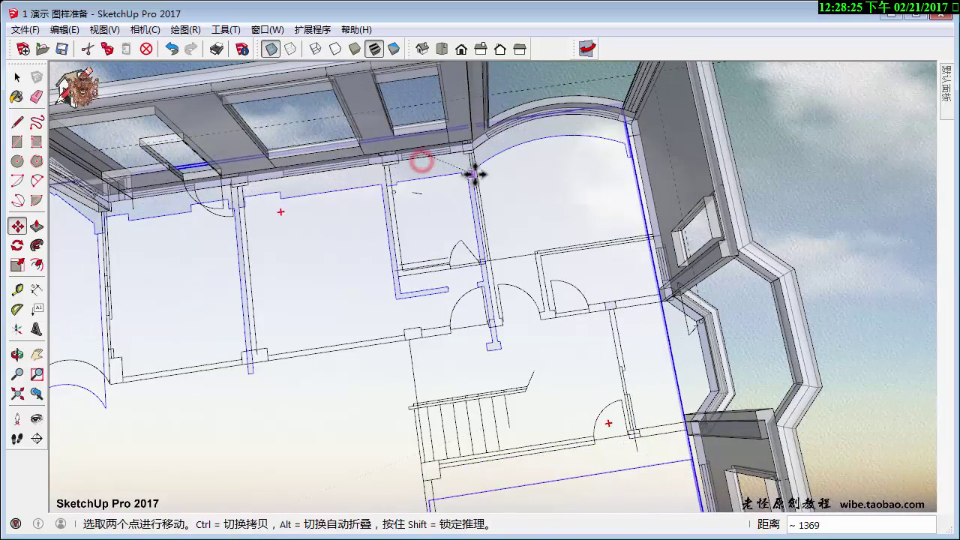
left_click(475, 175)
left_click(397, 300)
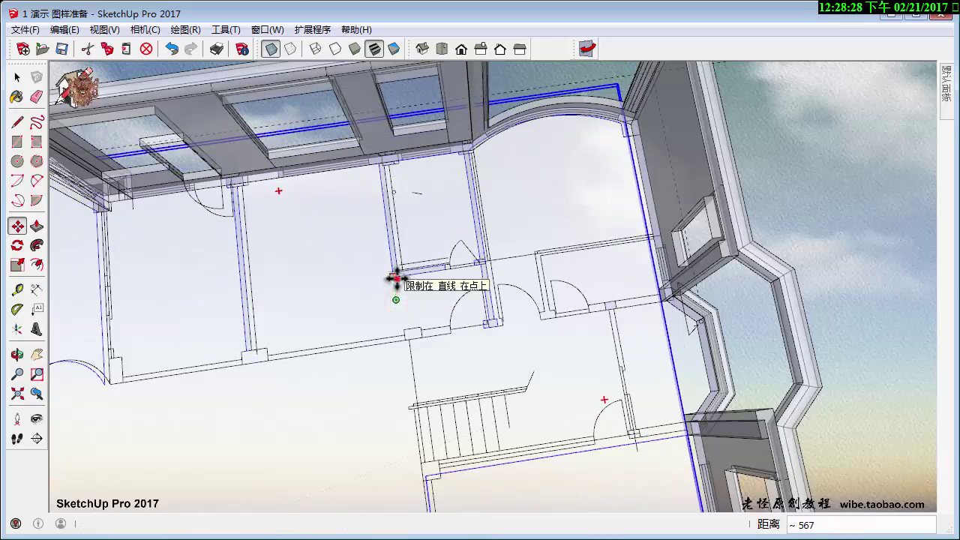
mouse_move(392, 272)
middle_mouse_down()
mouse_move(428, 287)
mouse_move(382, 268)
middle_mouse_up()
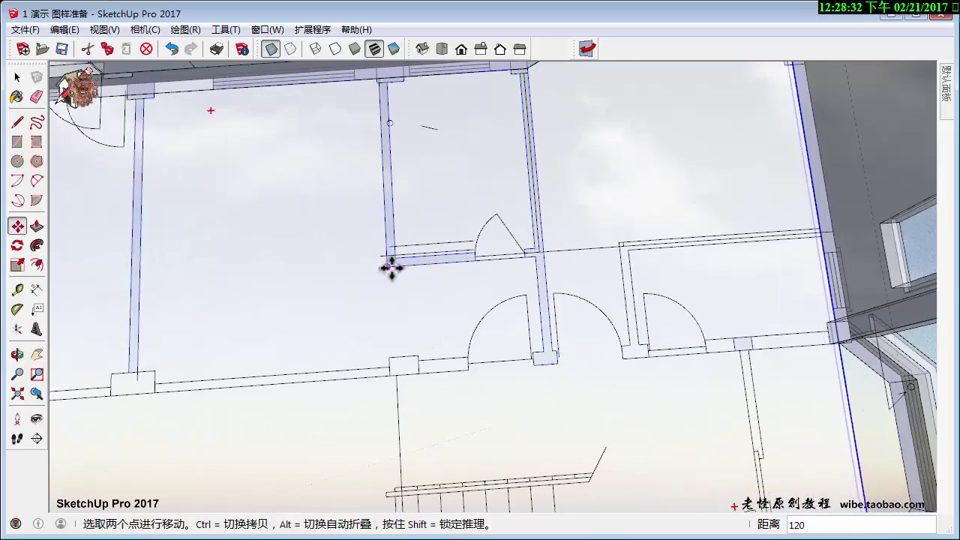
scroll(390, 267, "down", 3)
middle_click_drag(462, 302, 482, 269)
left_click(272, 49)
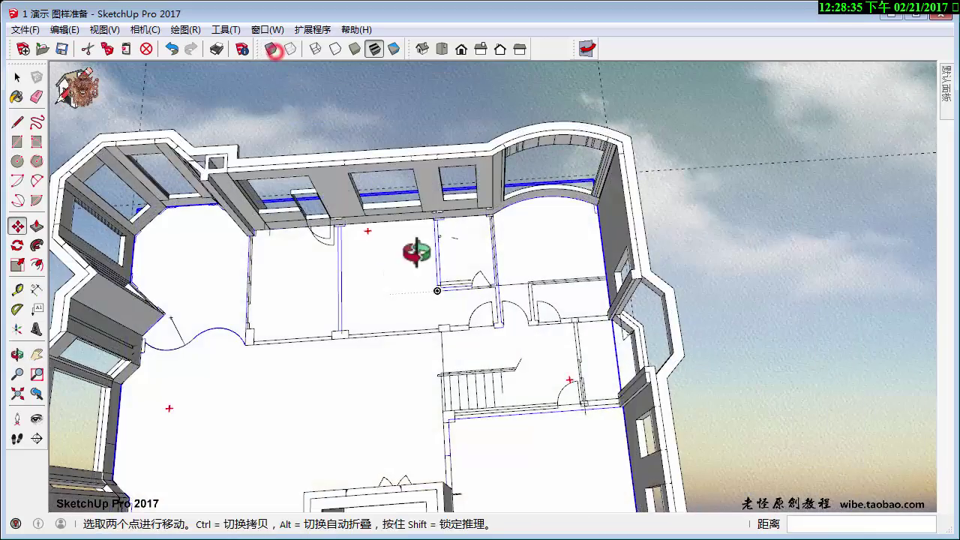
mouse_move(412, 251)
middle_mouse_down()
mouse_move(428, 139)
mouse_move(517, 184)
mouse_move(480, 240)
mouse_move(583, 302)
middle_mouse_up()
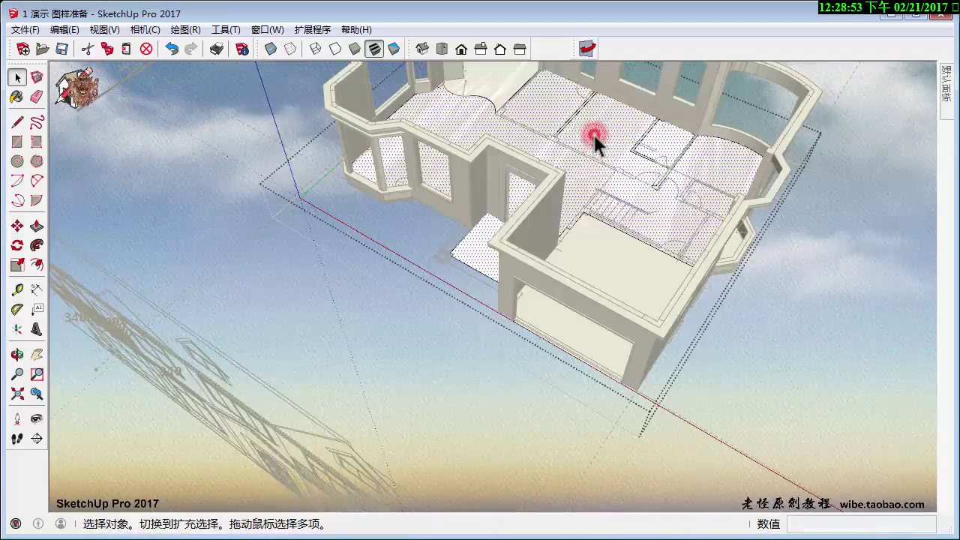
Raise the bay-window room's floor face into a platform.
mouse_move(593, 139)
middle_mouse_down()
mouse_move(638, 193)
mouse_move(663, 282)
middle_mouse_up()
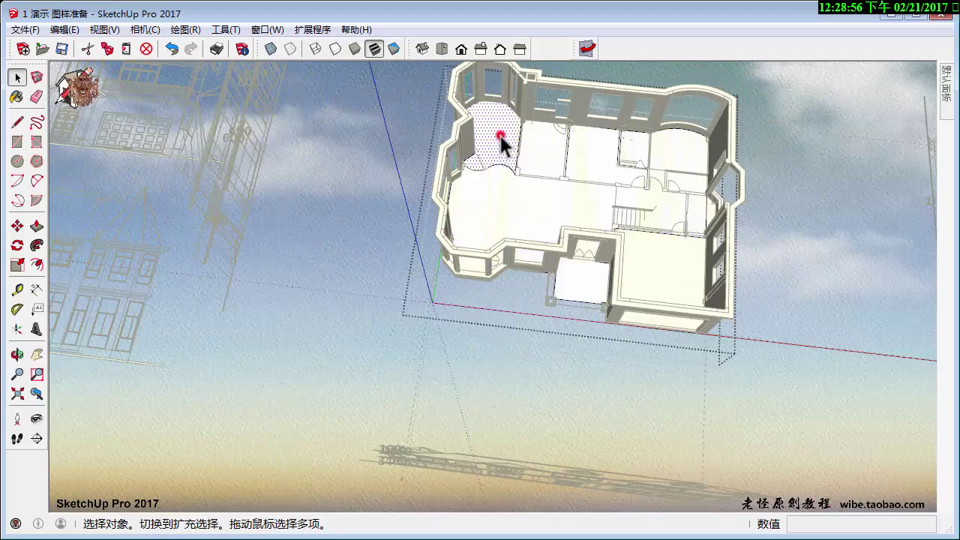
mouse_move(501, 143)
middle_mouse_down()
mouse_move(492, 132)
mouse_move(483, 214)
middle_mouse_up()
scroll(525, 277, "up", 5)
mouse_move(531, 285)
middle_mouse_down()
mouse_move(510, 259)
mouse_move(482, 297)
middle_mouse_up()
key("p")
left_click(482, 298)
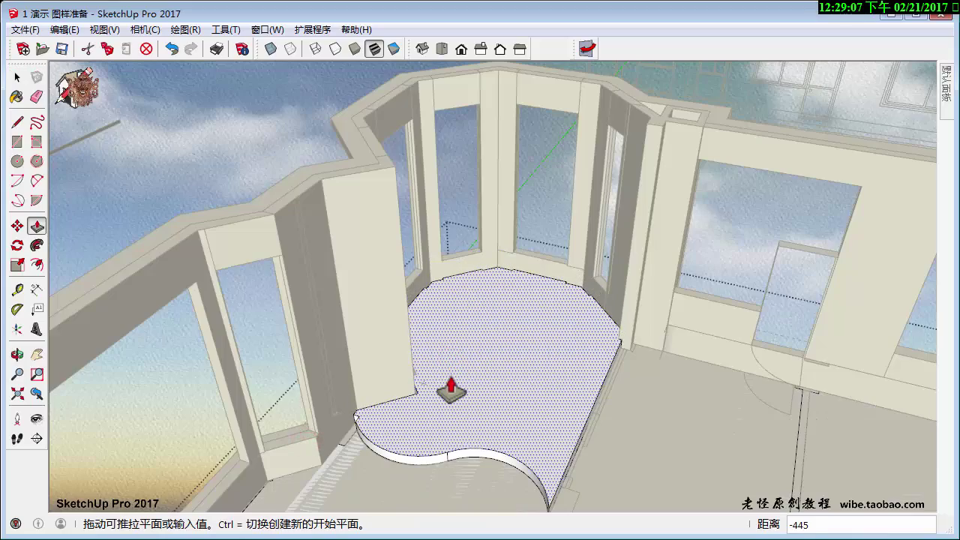
key("Return")
Push the main floor slab to its new height.
mouse_move(450, 390)
middle_mouse_down()
mouse_move(401, 275)
mouse_move(467, 343)
mouse_move(510, 360)
middle_mouse_up()
left_click(510, 346)
left_click(450, 319)
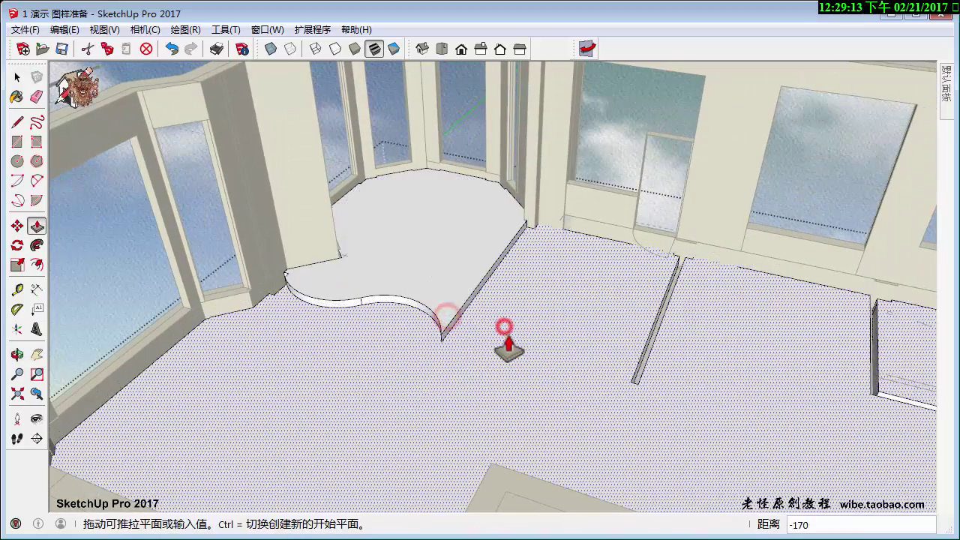
type("150")
left_click(509, 349)
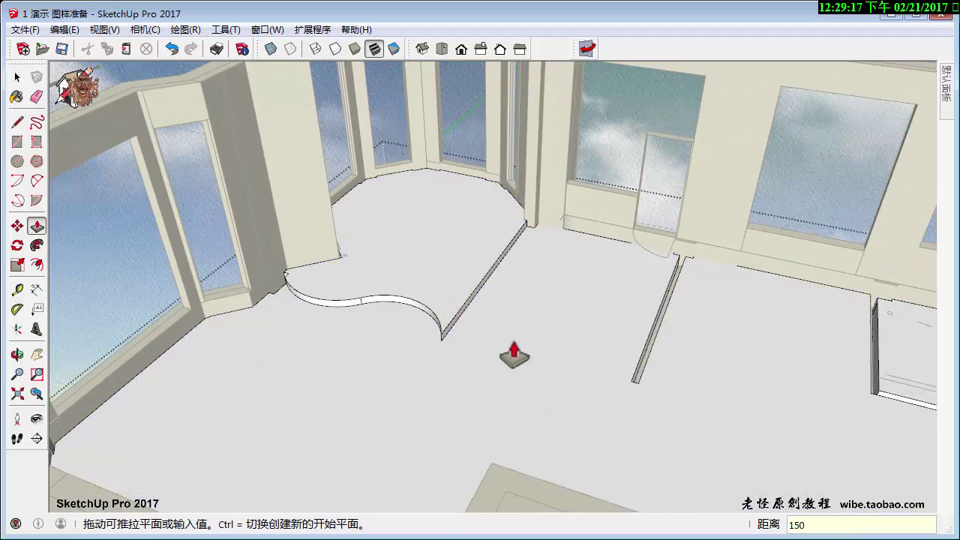
Push/pull the garage floor 331 inside its opening.
mouse_move(514, 349)
middle_mouse_down()
mouse_move(322, 139)
mouse_move(412, 187)
mouse_move(452, 383)
middle_mouse_up()
left_click(452, 383)
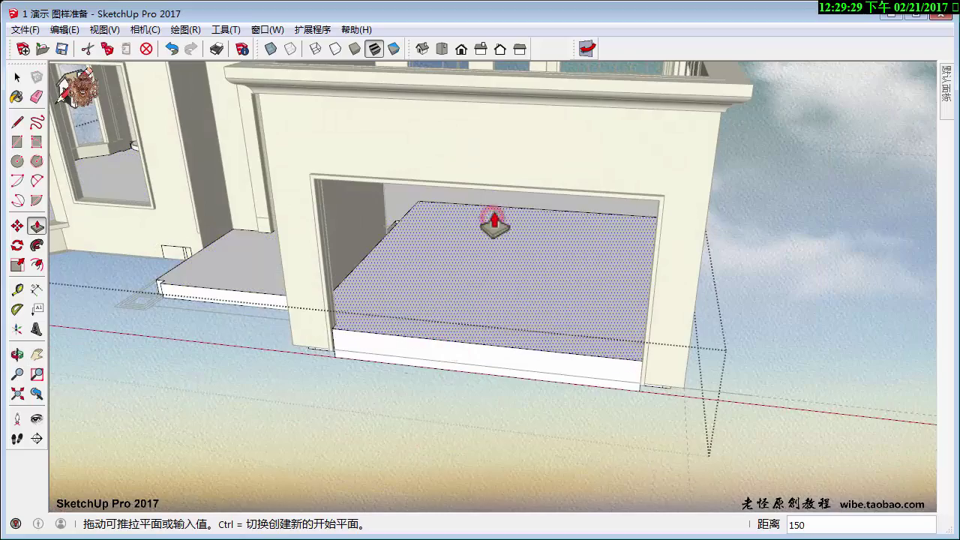
mouse_move(487, 218)
middle_mouse_down()
mouse_move(510, 262)
mouse_move(532, 236)
mouse_move(505, 237)
middle_mouse_up()
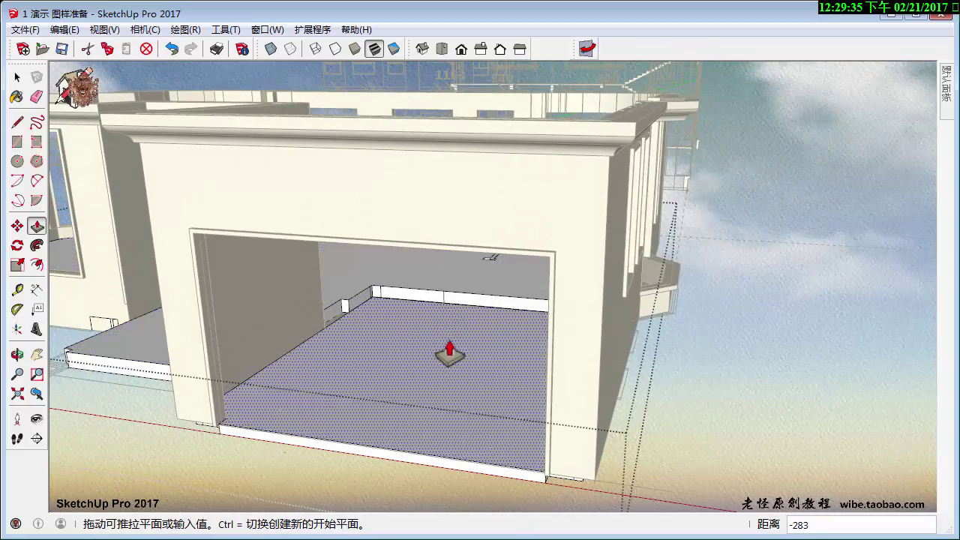
type("331")
key("Return")
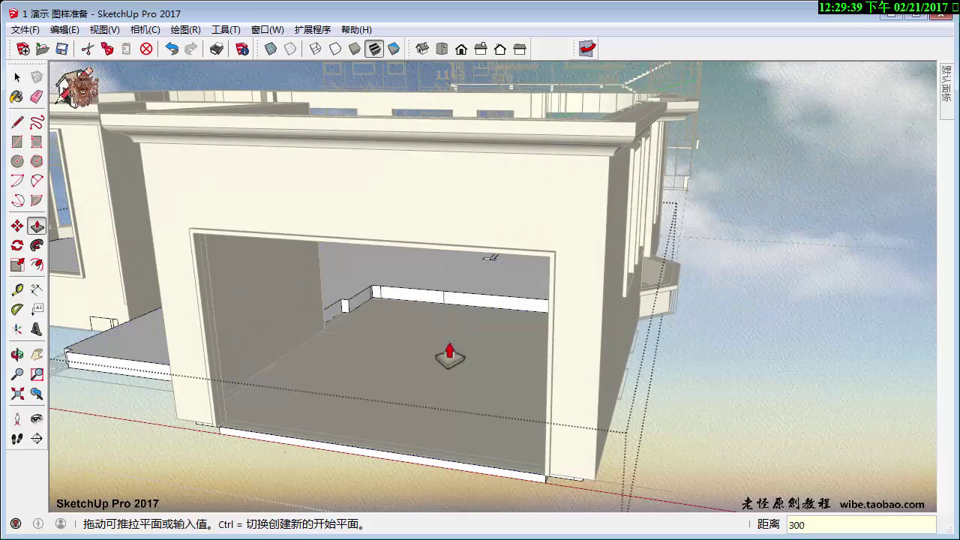
mouse_move(450, 353)
middle_mouse_down()
mouse_move(532, 368)
mouse_move(558, 385)
middle_mouse_up()
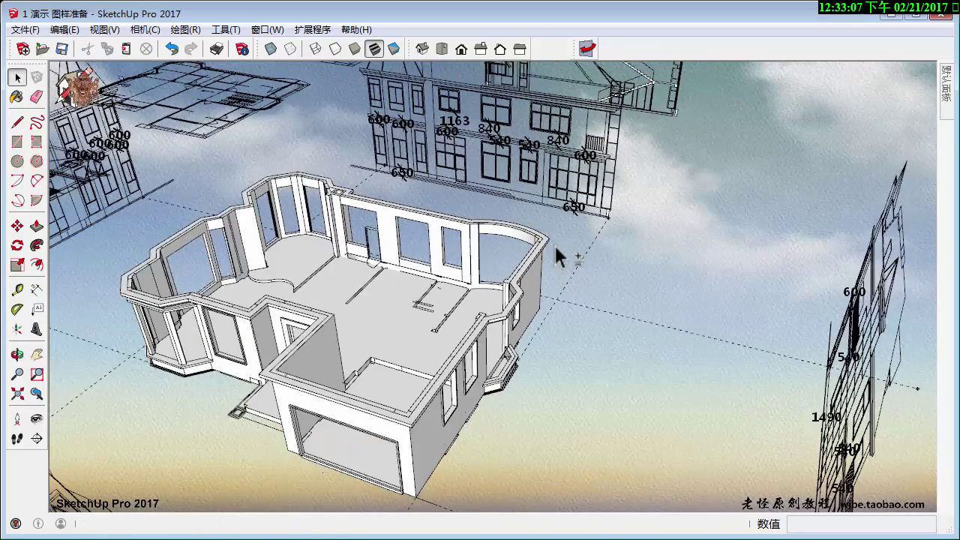
Select the upper-floor plan drawing and orbit to view it above the building.
mouse_move(610, 258)
middle_mouse_down()
mouse_move(631, 253)
mouse_move(395, 261)
mouse_move(572, 292)
mouse_move(724, 238)
middle_mouse_up()
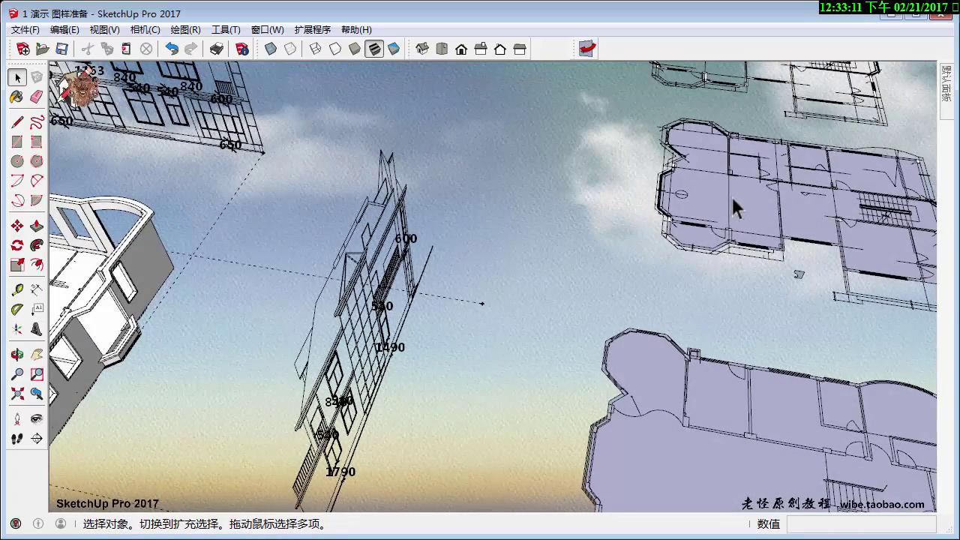
left_click(739, 202)
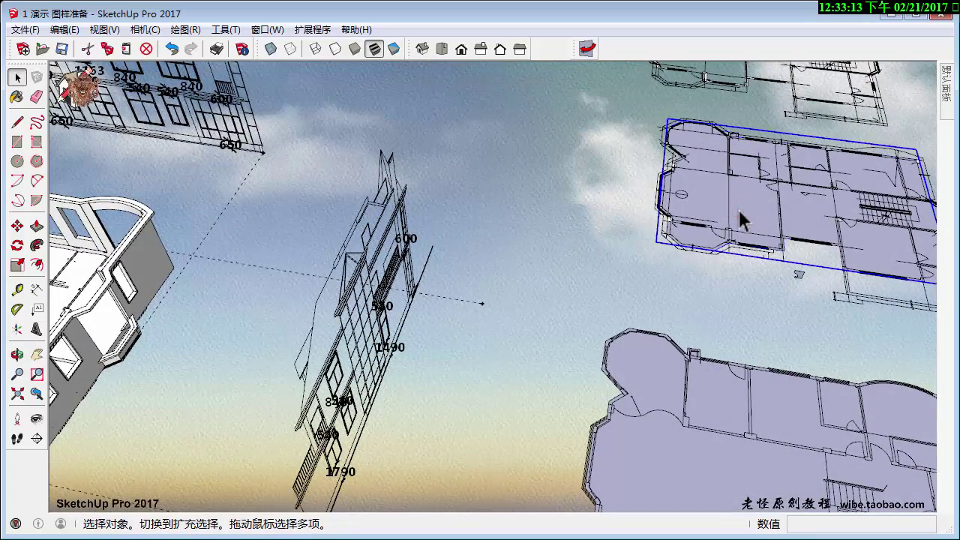
mouse_move(739, 214)
middle_mouse_down()
mouse_move(765, 266)
mouse_move(589, 214)
mouse_move(615, 257)
mouse_move(609, 383)
middle_mouse_up()
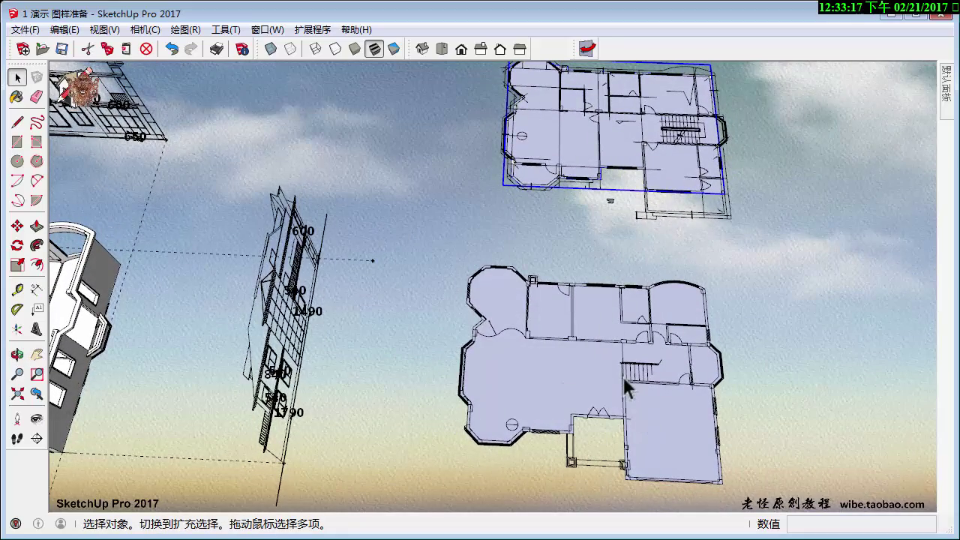
middle_click_drag(606, 293, 600, 258)
scroll(588, 214, "up", 3)
scroll(593, 210, "down", 3)
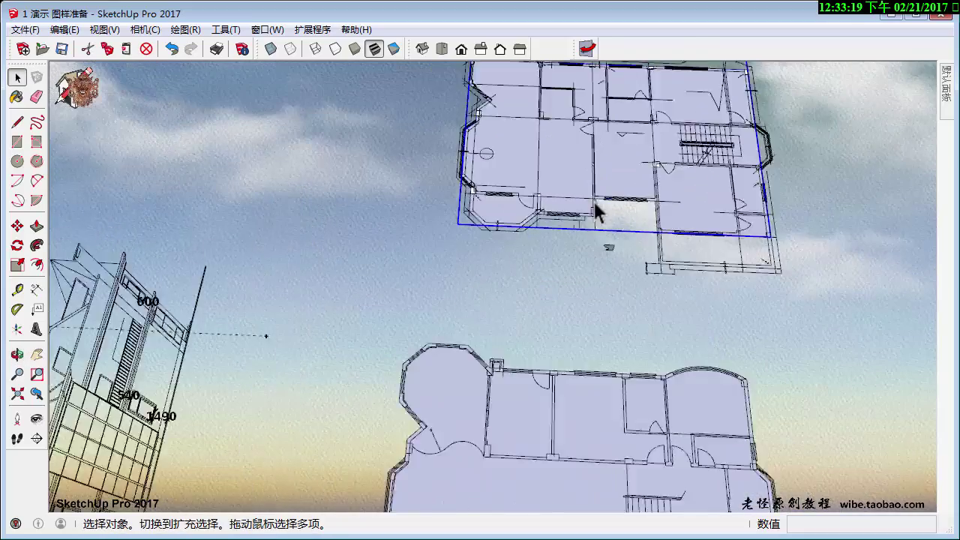
mouse_move(598, 208)
middle_mouse_down()
mouse_move(611, 274)
mouse_move(631, 265)
middle_mouse_up()
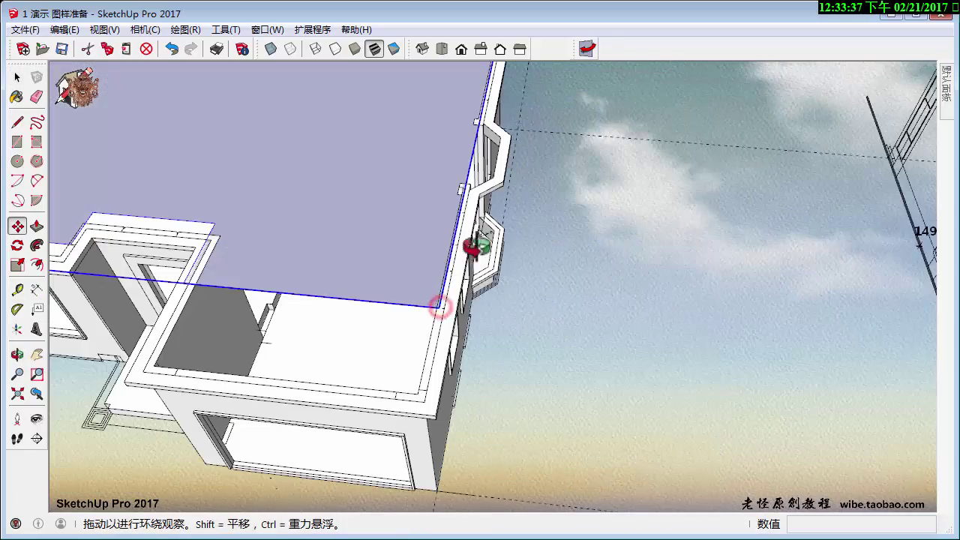
mouse_move(442, 304)
middle_mouse_down()
mouse_move(450, 342)
mouse_move(309, 212)
mouse_move(532, 197)
mouse_move(318, 262)
mouse_move(664, 145)
mouse_move(343, 107)
mouse_move(591, 217)
mouse_move(518, 268)
middle_mouse_up()
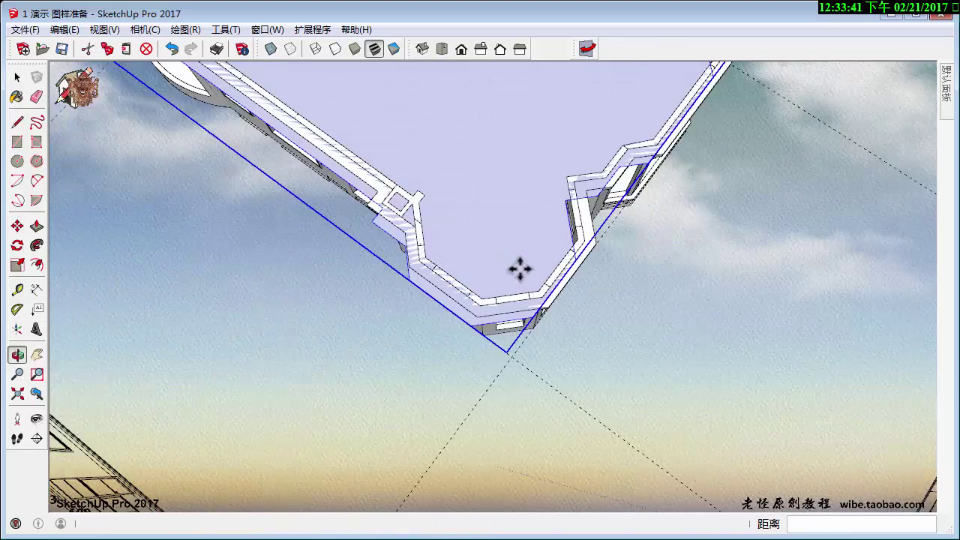
scroll(530, 268, "up", 3)
Move the plan by its corner and snap it onto the matching building corner.
left_click(542, 305)
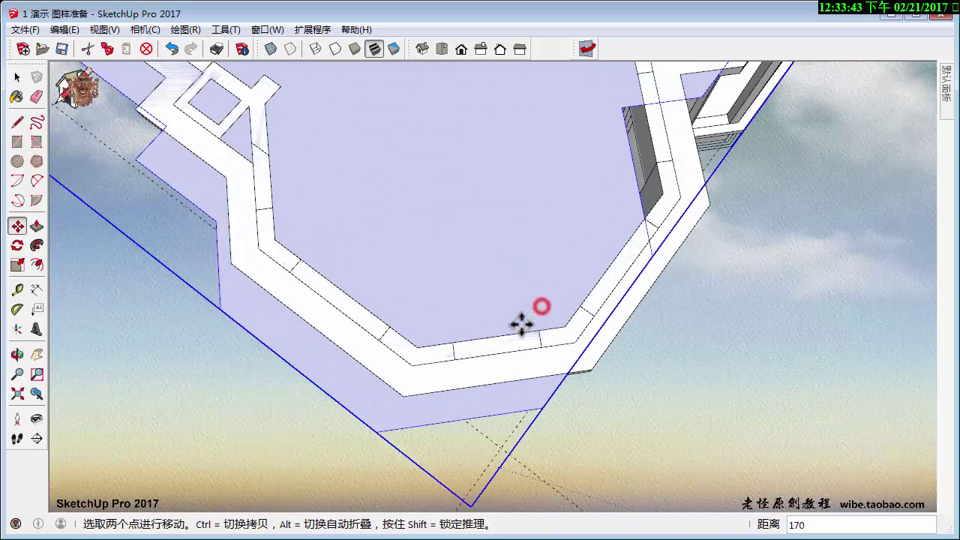
left_click(462, 325)
left_click(300, 443)
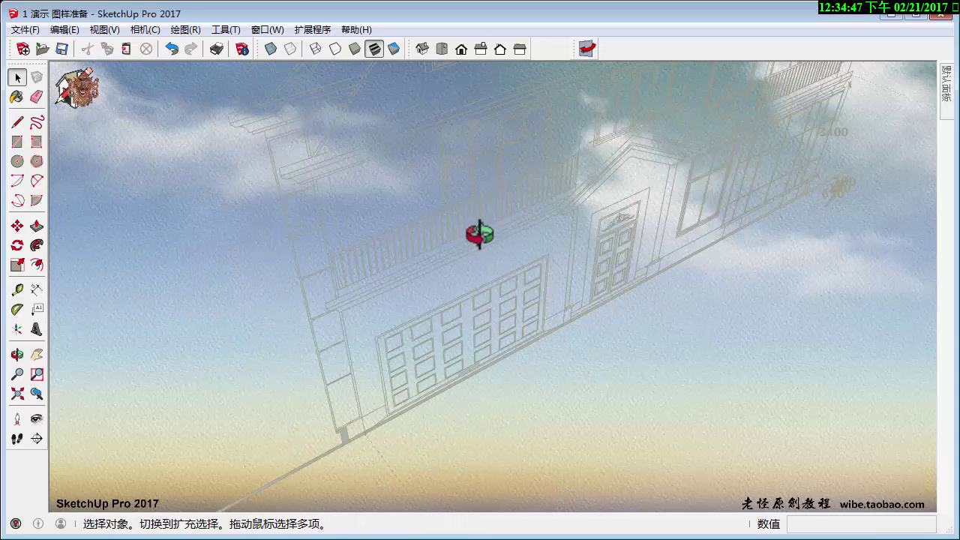
mouse_move(476, 233)
middle_mouse_down()
mouse_move(592, 273)
mouse_move(45, 266)
middle_mouse_up()
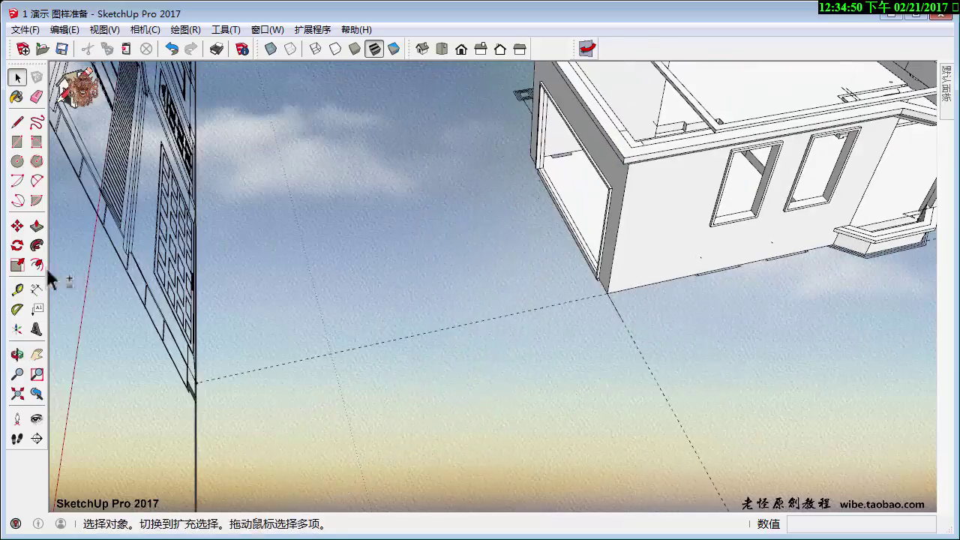
Edit the balcony parapet group and Push/Pull its top face upward into taller walls.
mouse_move(614, 245)
middle_mouse_down()
mouse_move(95, 408)
mouse_move(562, 266)
mouse_move(804, 235)
mouse_move(863, 357)
mouse_move(673, 255)
middle_mouse_up()
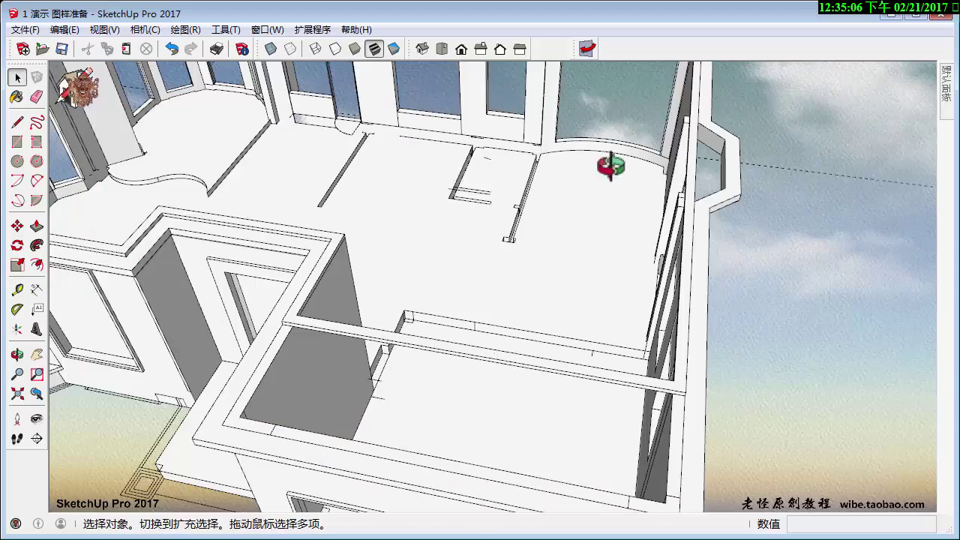
left_click(493, 358)
middle_click_drag(493, 359, 484, 322)
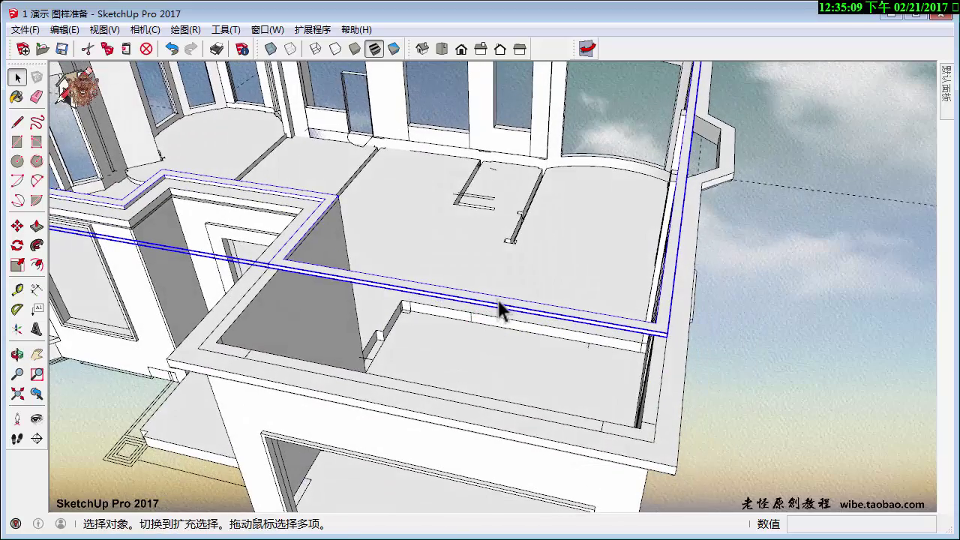
double_click(499, 302)
key("p")
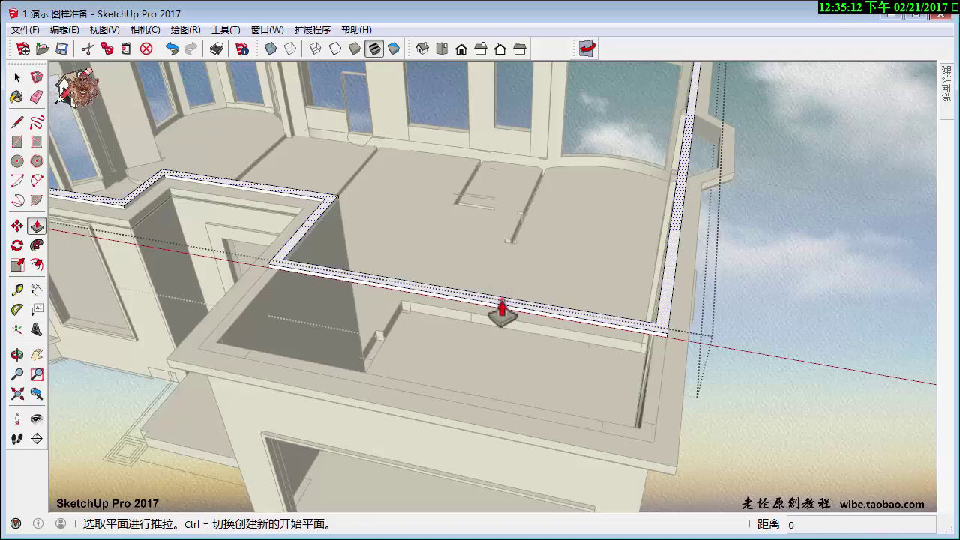
left_click(496, 300)
mouse_move(488, 220)
middle_mouse_down()
mouse_move(435, 403)
mouse_move(514, 322)
mouse_move(425, 309)
middle_mouse_up()
scroll(425, 309, "up", 2)
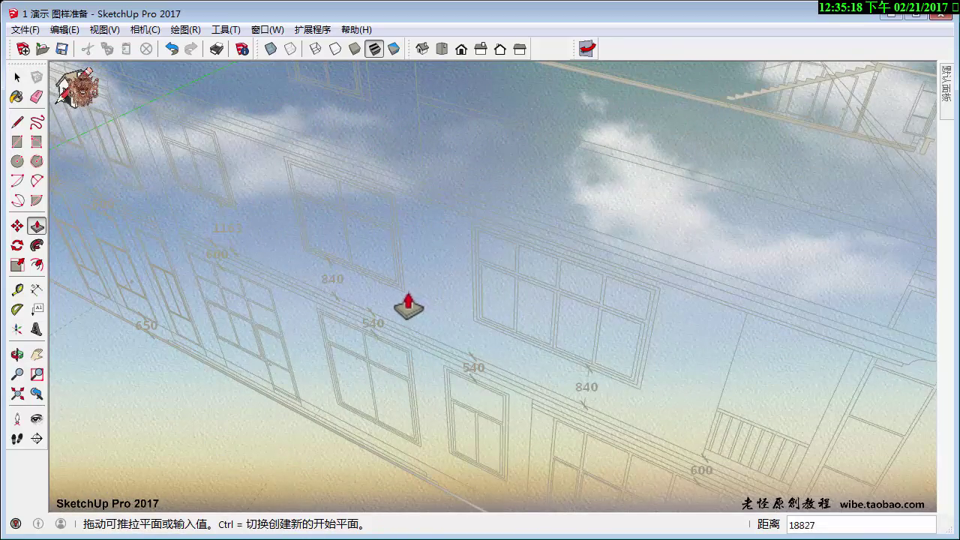
scroll(390, 292, "down", 10)
mouse_move(365, 278)
middle_mouse_down()
mouse_move(368, 289)
mouse_move(415, 298)
middle_mouse_up()
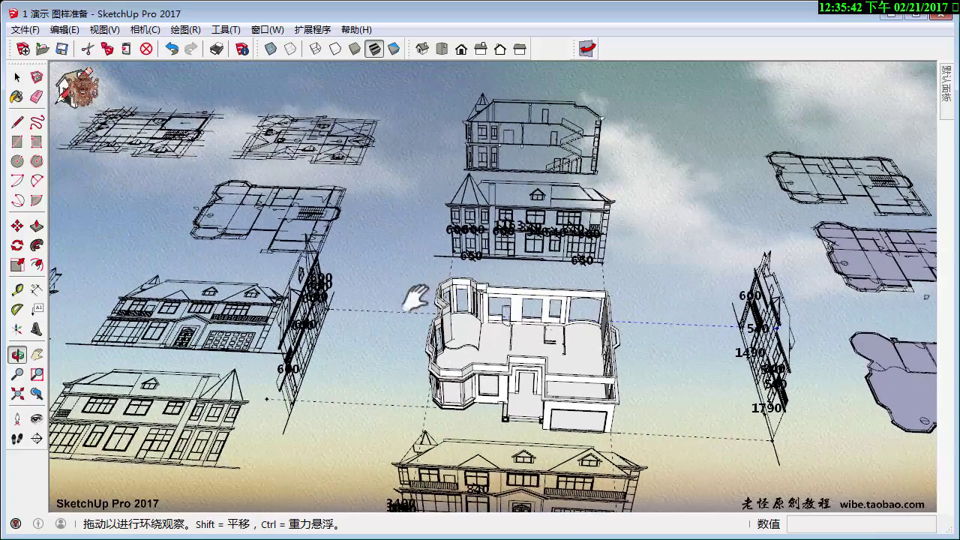
Copy the floor plan drawing with Move and Ctrl, entering a 600 distance.
mouse_move(349, 226)
middle_mouse_down()
mouse_move(413, 254)
mouse_move(537, 238)
mouse_move(491, 235)
middle_mouse_up()
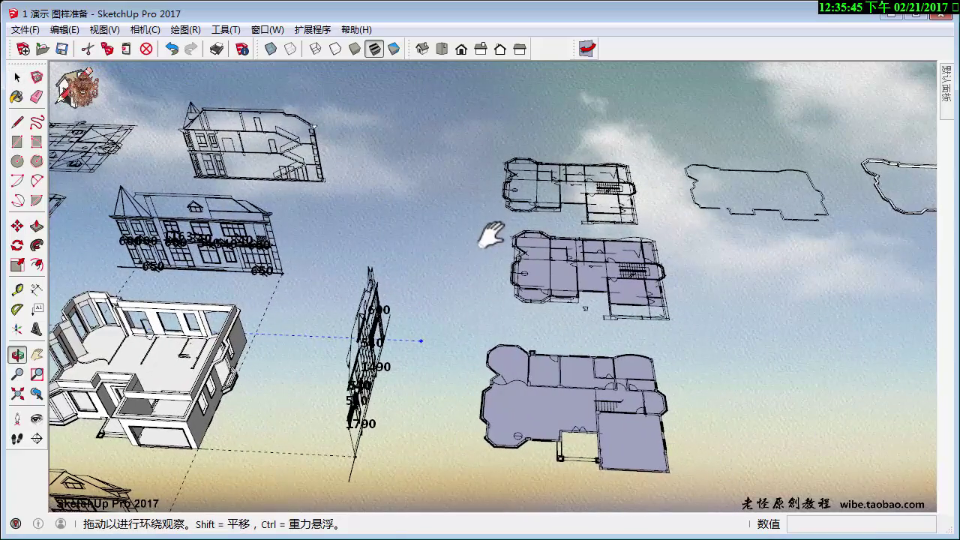
key("m")
left_click(585, 214)
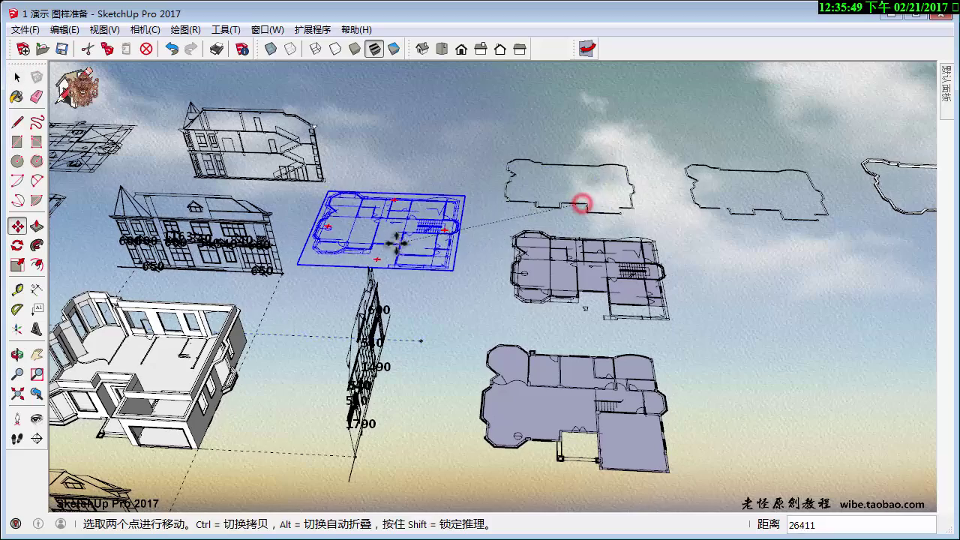
mouse_move(578, 204)
middle_mouse_down()
mouse_move(561, 214)
mouse_move(557, 247)
mouse_move(750, 354)
middle_mouse_up()
key("ctrl")
left_click(488, 300)
scroll(750, 353, "up", 5)
type("600")
Move the plan copy over the model and check its placement.
left_click(756, 324)
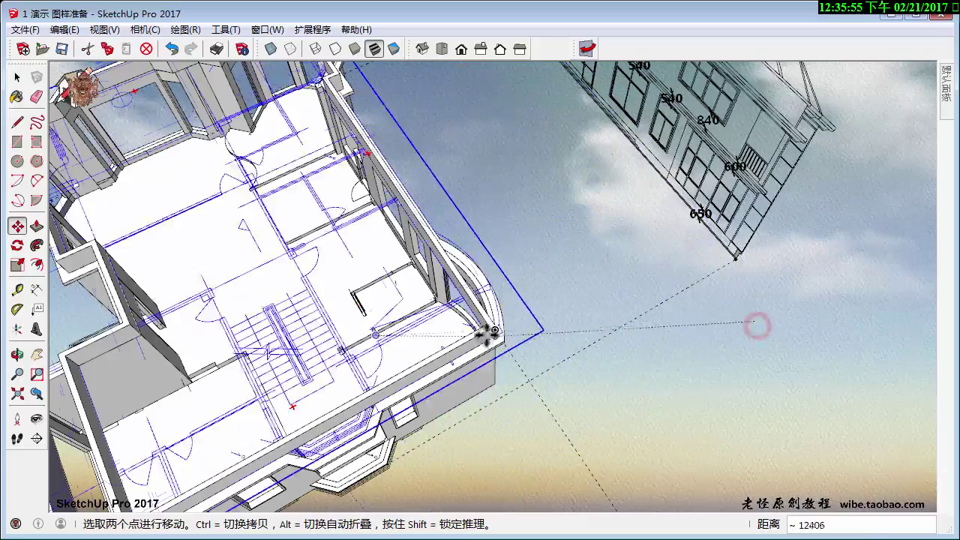
left_click(435, 318)
mouse_move(435, 317)
middle_mouse_down()
mouse_move(550, 232)
mouse_move(350, 338)
middle_mouse_up()
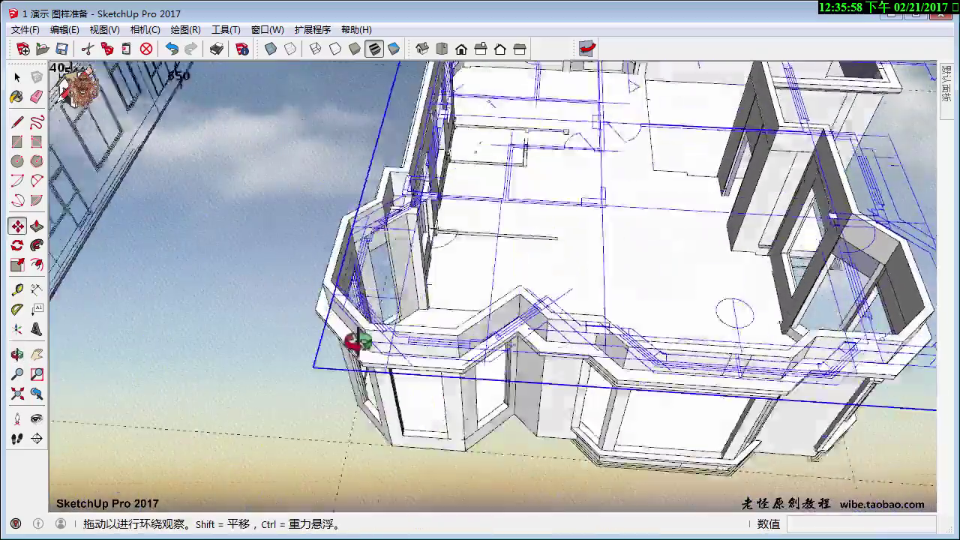
scroll(527, 382, "up", 3)
scroll(357, 300, "up", 3)
scroll(391, 391, "up", 3)
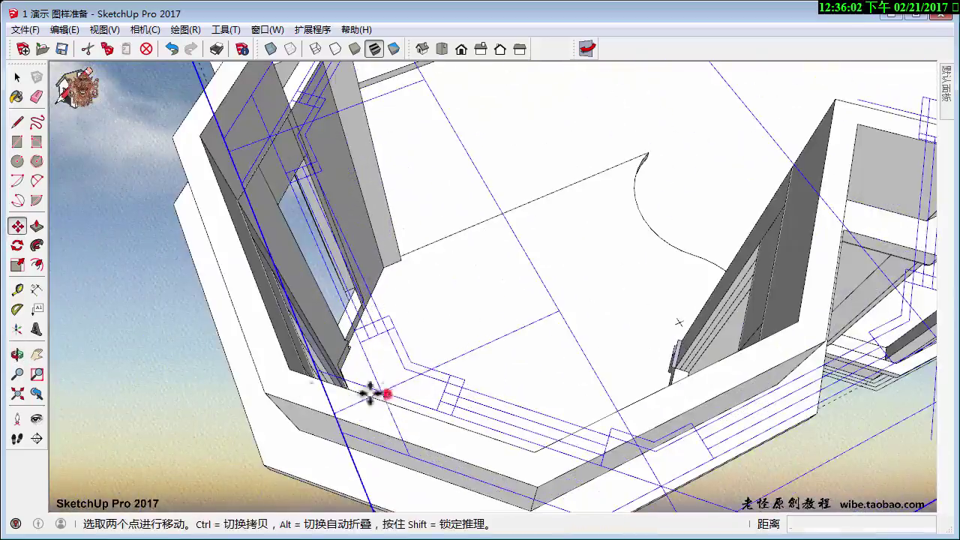
scroll(370, 392, "down", 3)
key("space")
right_click(455, 339)
mouse_move(520, 365)
middle_mouse_down()
mouse_move(455, 339)
mouse_move(643, 377)
middle_mouse_up()
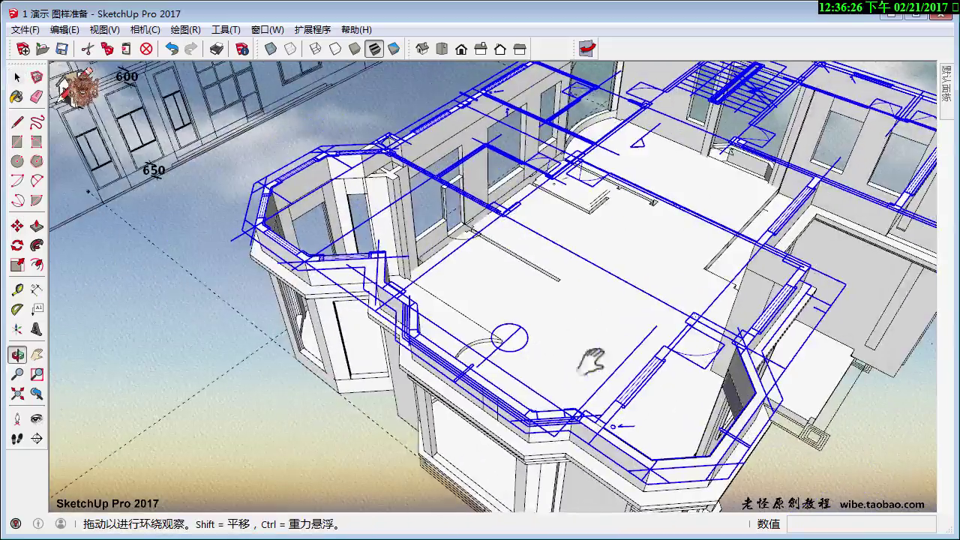
scroll(578, 348, "up", 3)
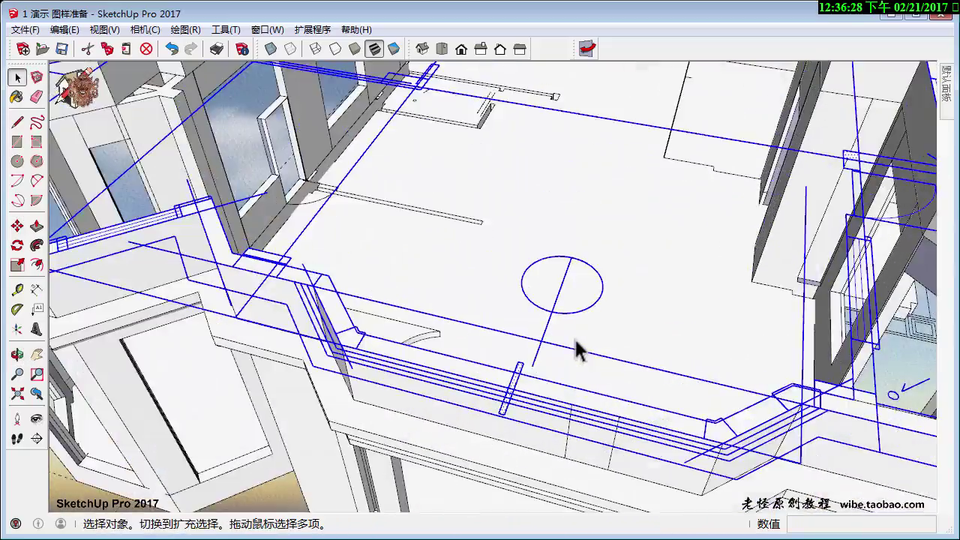
Erase an unwanted edge on the floor.
left_click_drag(558, 357, 535, 342)
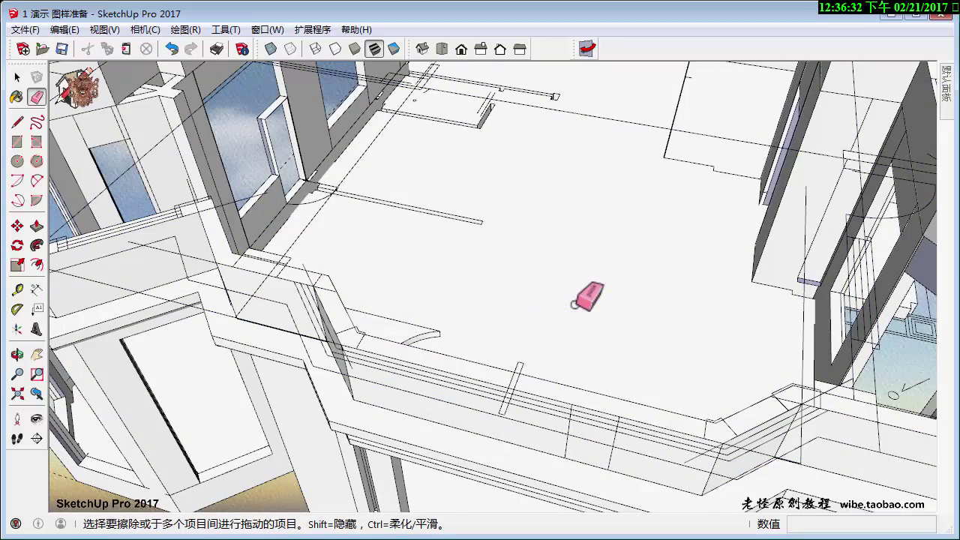
scroll(576, 305, "down", 3)
mouse_move(597, 304)
middle_mouse_down()
mouse_move(520, 318)
mouse_move(570, 282)
mouse_move(545, 324)
middle_mouse_up()
scroll(574, 288, "up", 3)
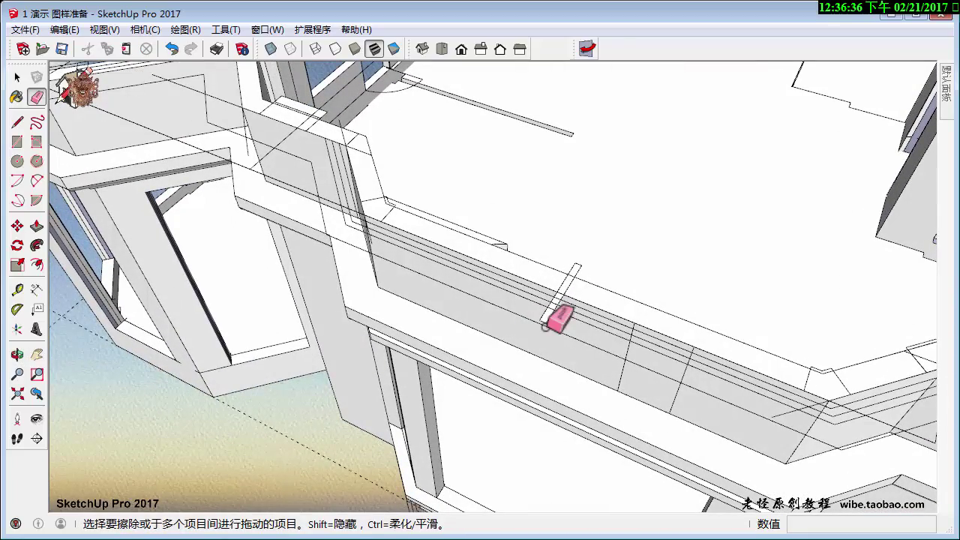
mouse_move(450, 281)
middle_mouse_down()
mouse_move(611, 392)
mouse_move(468, 261)
mouse_move(568, 337)
mouse_move(471, 362)
middle_mouse_up()
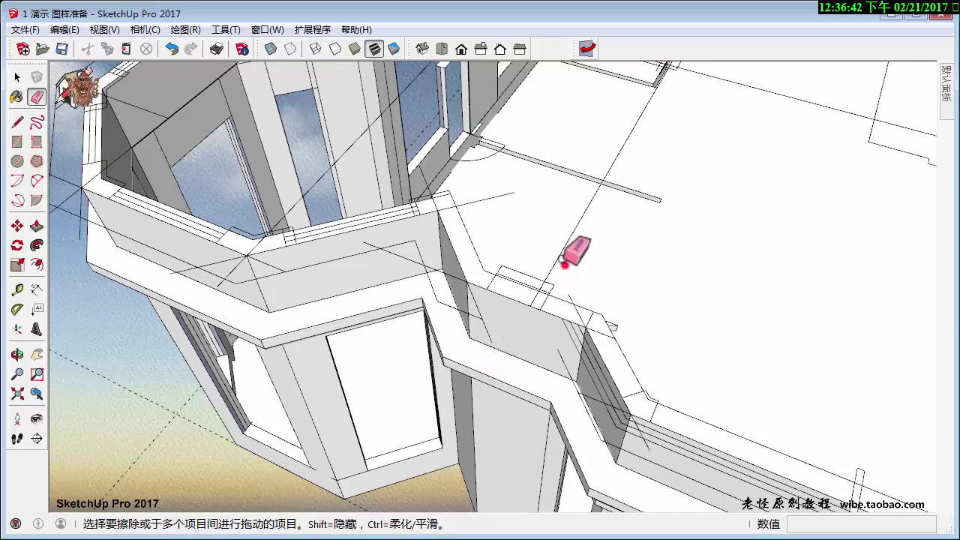
mouse_move(571, 233)
middle_mouse_down()
mouse_move(515, 265)
mouse_move(536, 278)
mouse_move(521, 313)
mouse_move(502, 275)
middle_mouse_up()
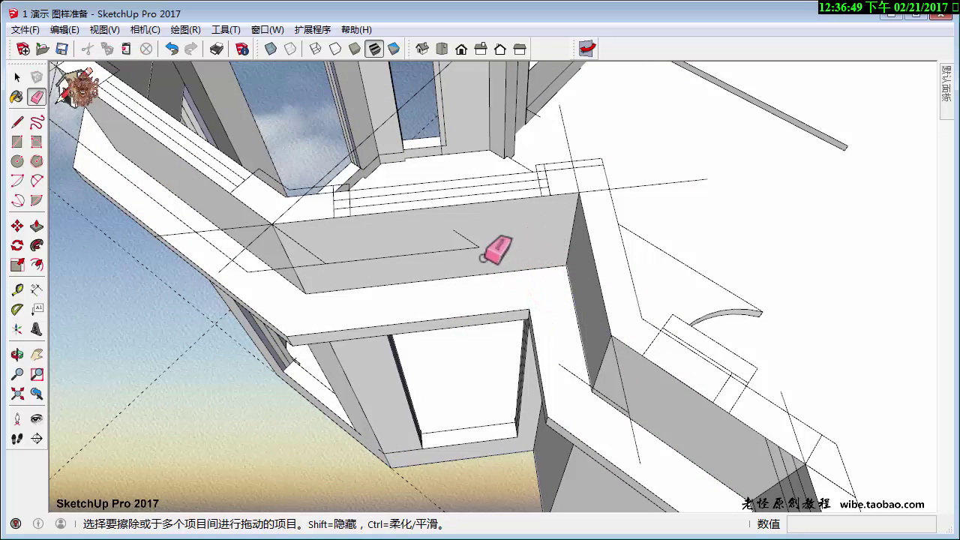
Erase the stray and leftover edges along the parapet top corner.
left_click(472, 251)
mouse_move(473, 250)
middle_mouse_down()
mouse_move(488, 251)
mouse_move(448, 288)
middle_mouse_up()
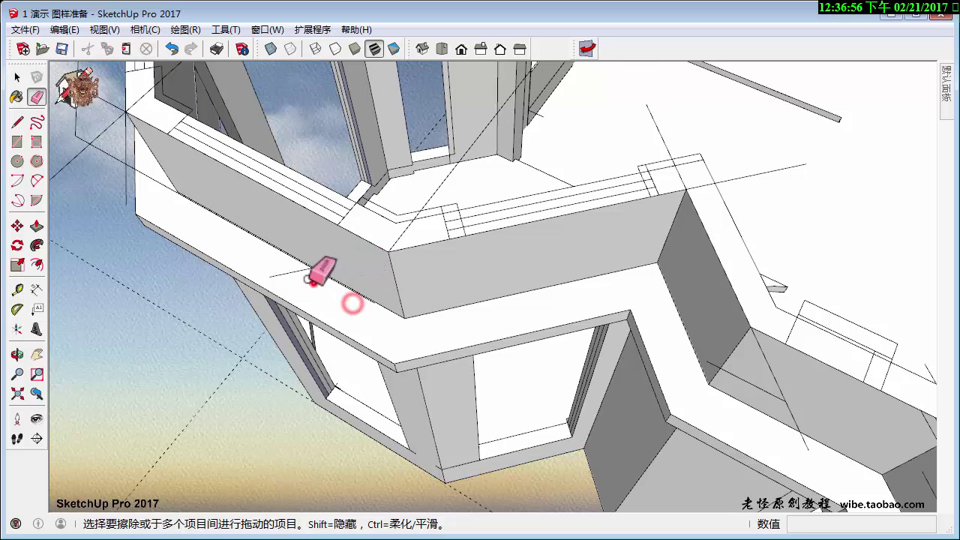
mouse_move(307, 280)
middle_mouse_down()
mouse_move(382, 302)
mouse_move(360, 279)
middle_mouse_up()
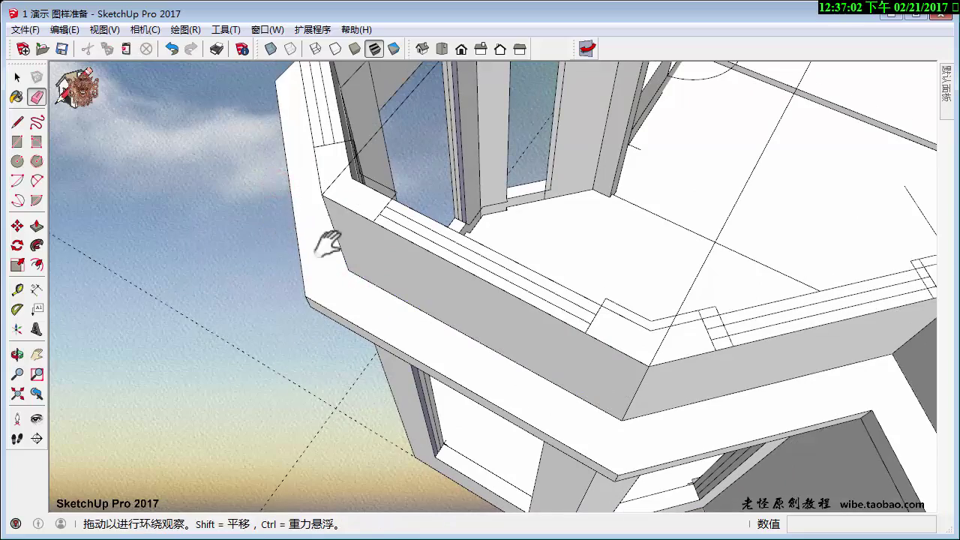
mouse_move(327, 243)
middle_mouse_down()
mouse_move(690, 360)
mouse_move(669, 360)
mouse_move(775, 354)
mouse_move(570, 279)
middle_mouse_up()
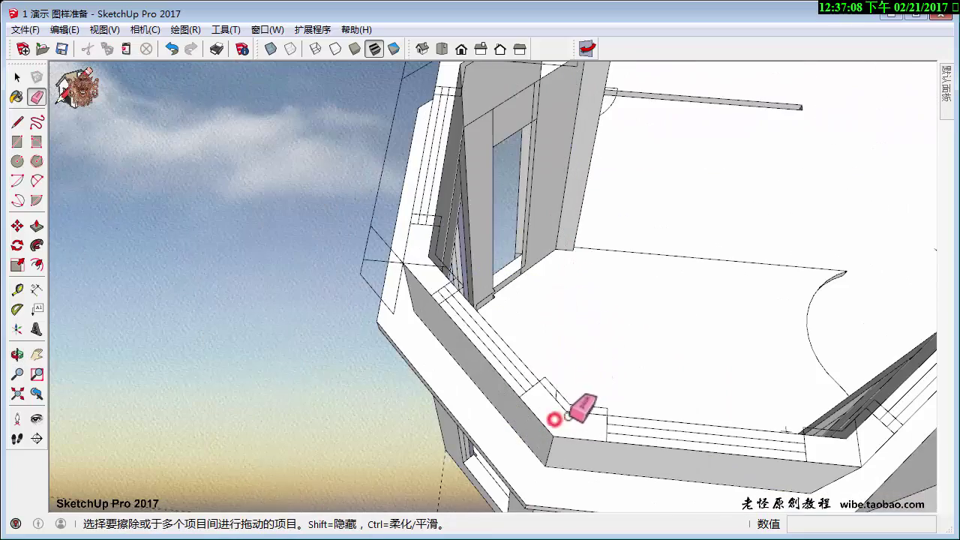
scroll(568, 415, "up", 2)
scroll(551, 417, "up", 2)
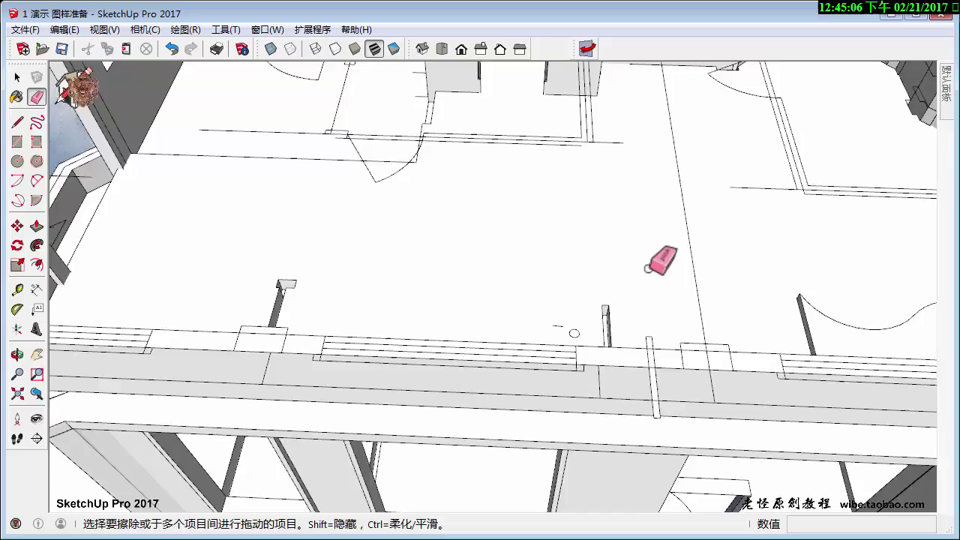
middle_click_drag(648, 268, 628, 216, "shift")
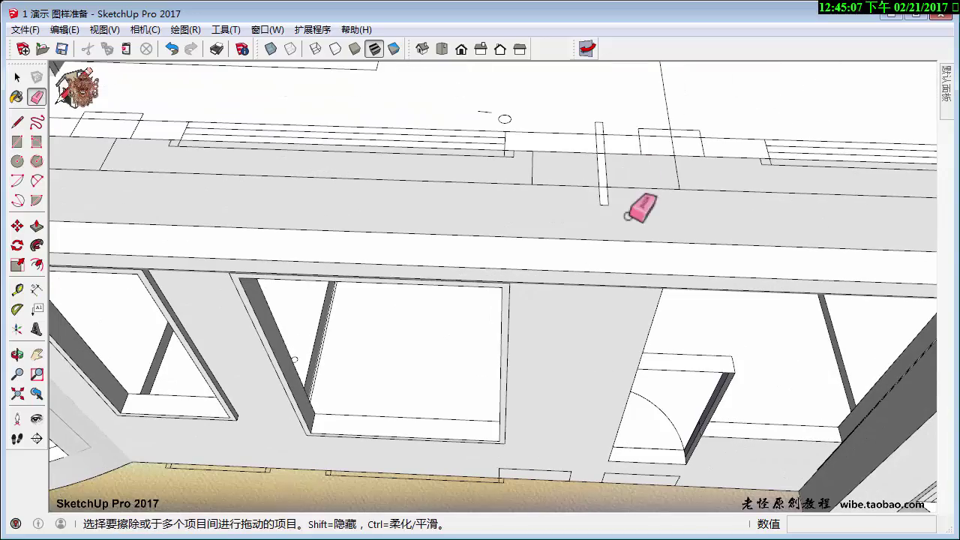
mouse_move(613, 181)
middle_mouse_down("shift")
mouse_move(622, 254)
mouse_move(542, 296)
middle_mouse_up("shift")
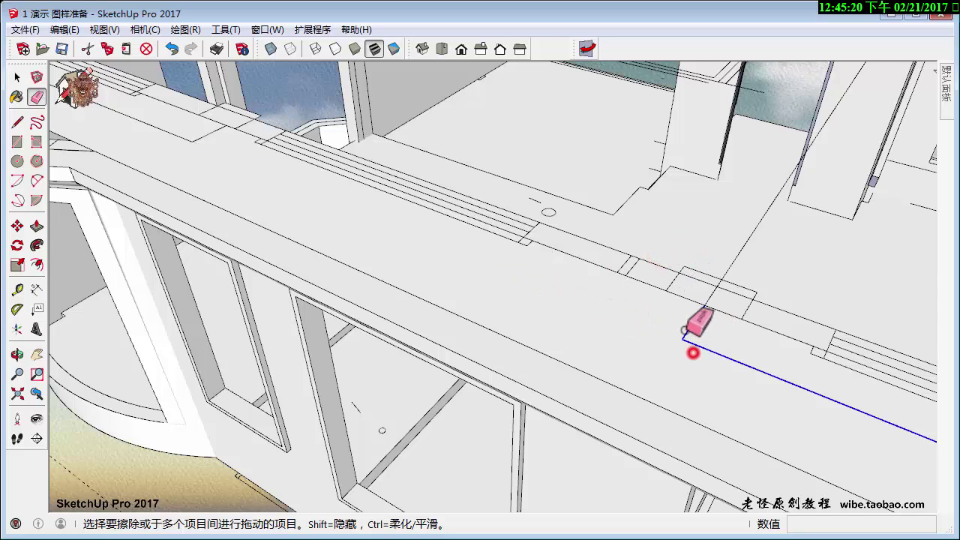
left_click(684, 331)
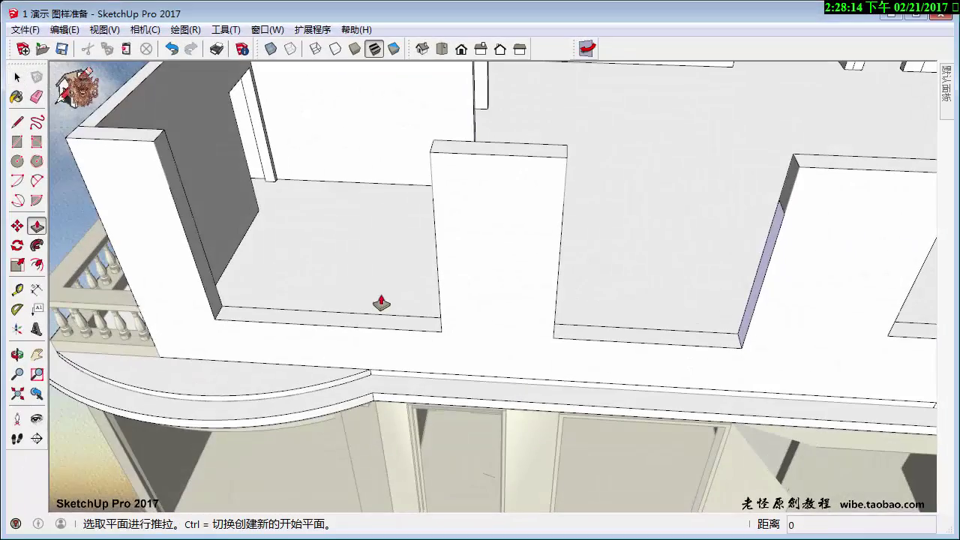
Raise the recess floor to 2460 and pull the wall top face up 500.
left_click(372, 324)
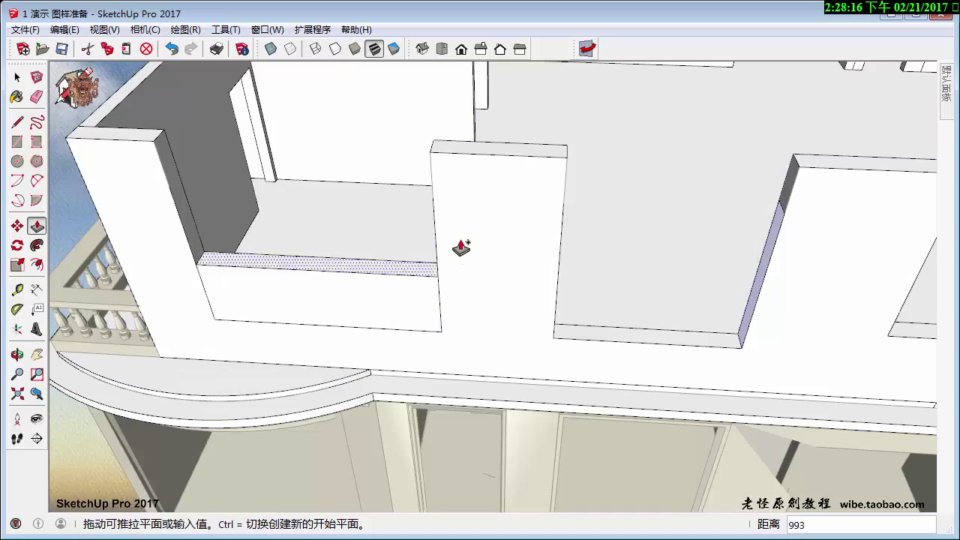
left_click(431, 153)
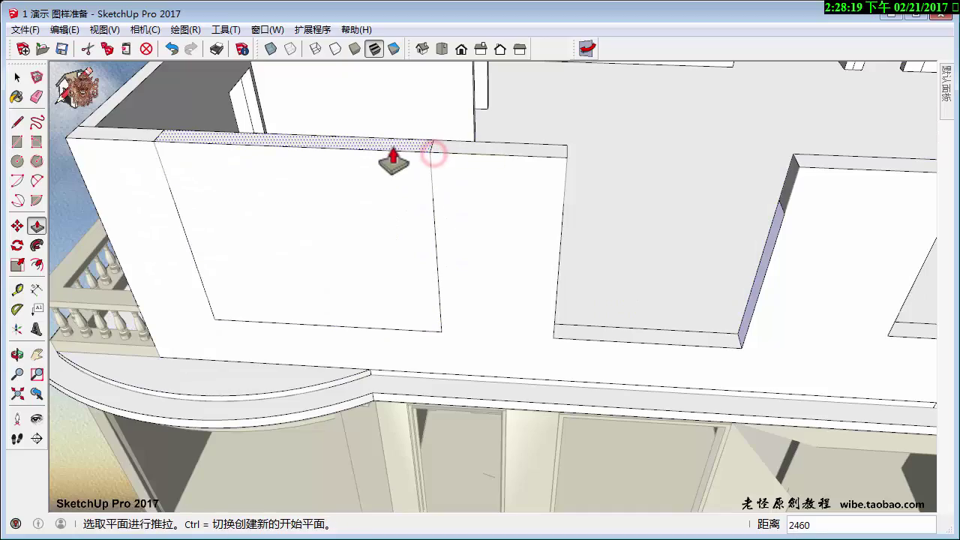
left_click(393, 150)
mouse_move(385, 203)
middle_mouse_down()
mouse_move(761, 173)
mouse_move(503, 187)
middle_mouse_up()
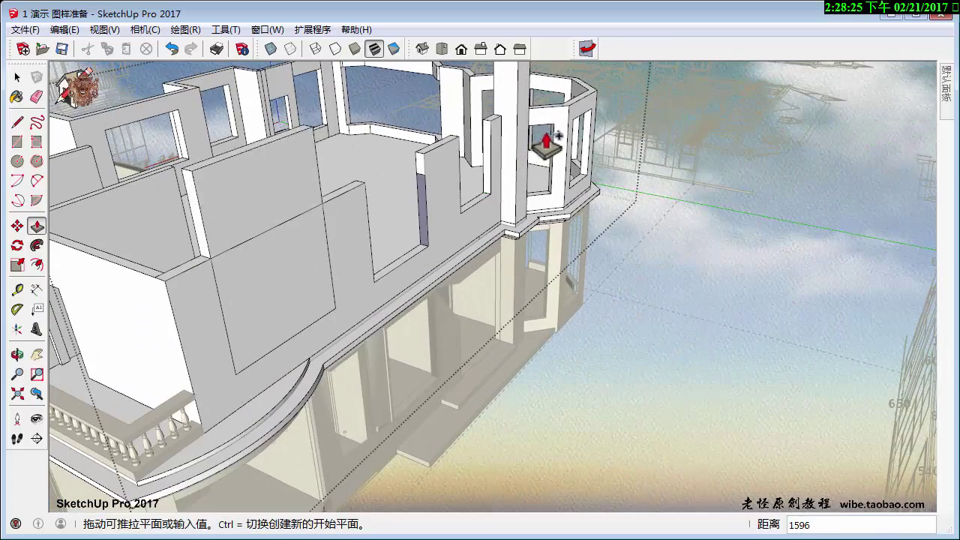
type("500")
key("Return")
Raise the recessed wall segment flush with its neighbouring wall sections.
mouse_move(545, 143)
middle_mouse_down()
mouse_move(398, 205)
mouse_move(443, 249)
mouse_move(447, 337)
middle_mouse_up()
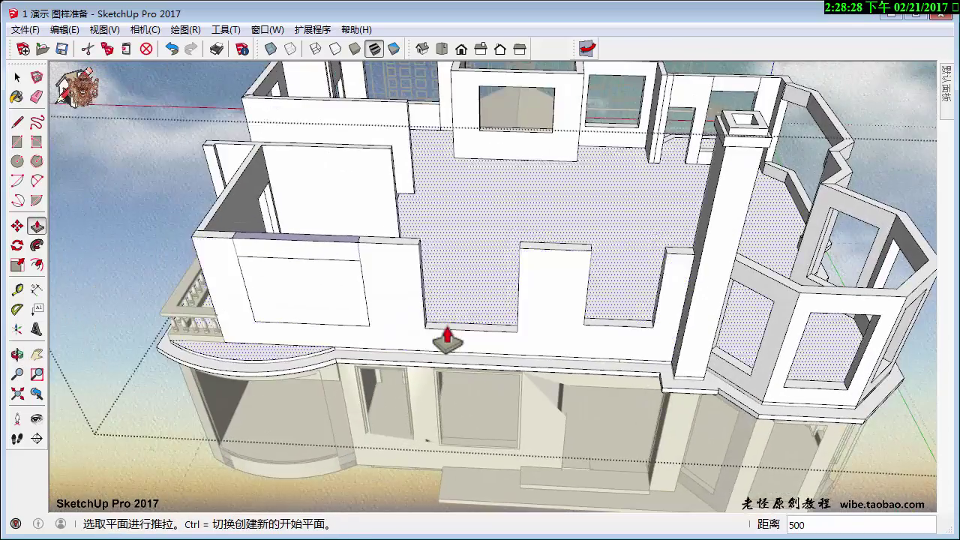
scroll(448, 337, "up", 3)
left_click(445, 327)
left_click(399, 182)
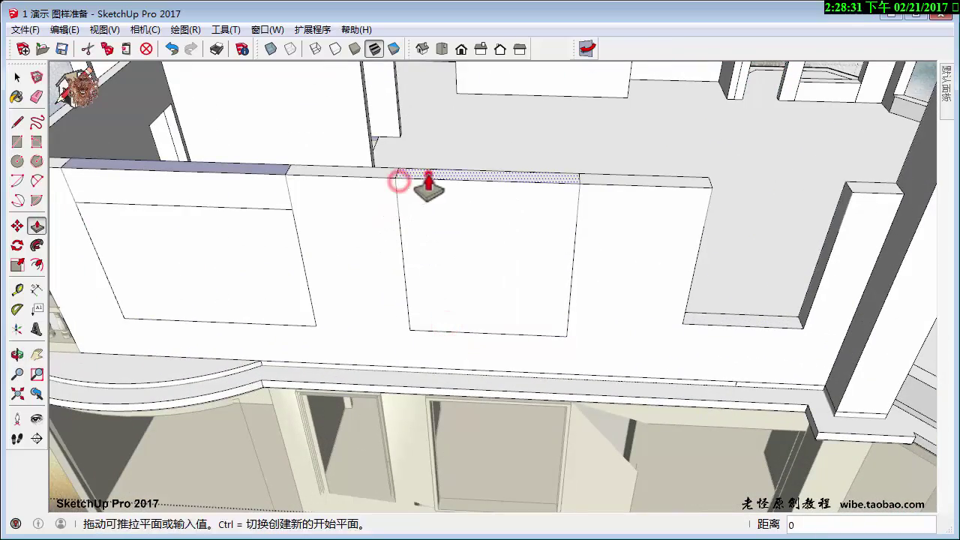
left_click(428, 171)
left_click(285, 213)
mouse_move(615, 232)
middle_mouse_down()
mouse_move(488, 197)
mouse_move(523, 294)
middle_mouse_up()
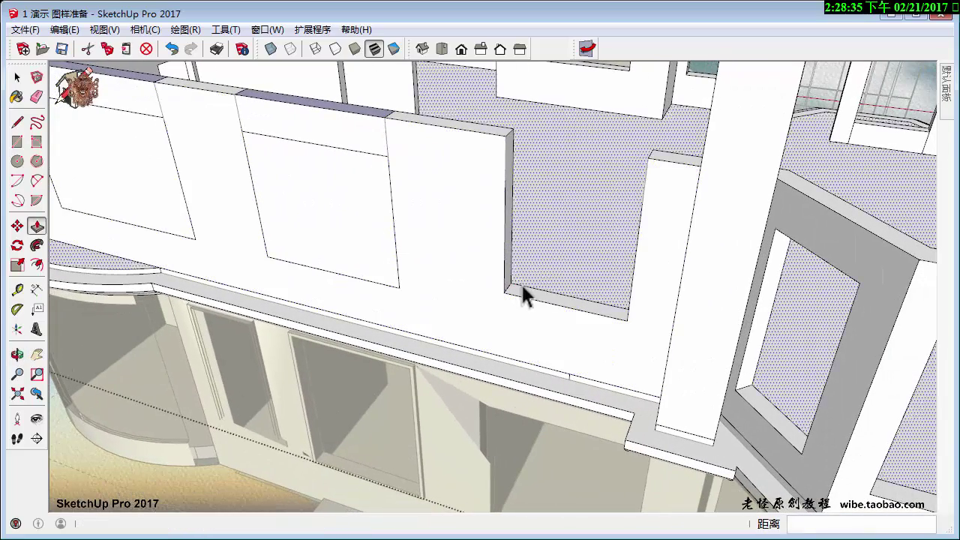
key("space")
Pull up the remaining recess strips to fill the gaps, the last at 540.
key("p")
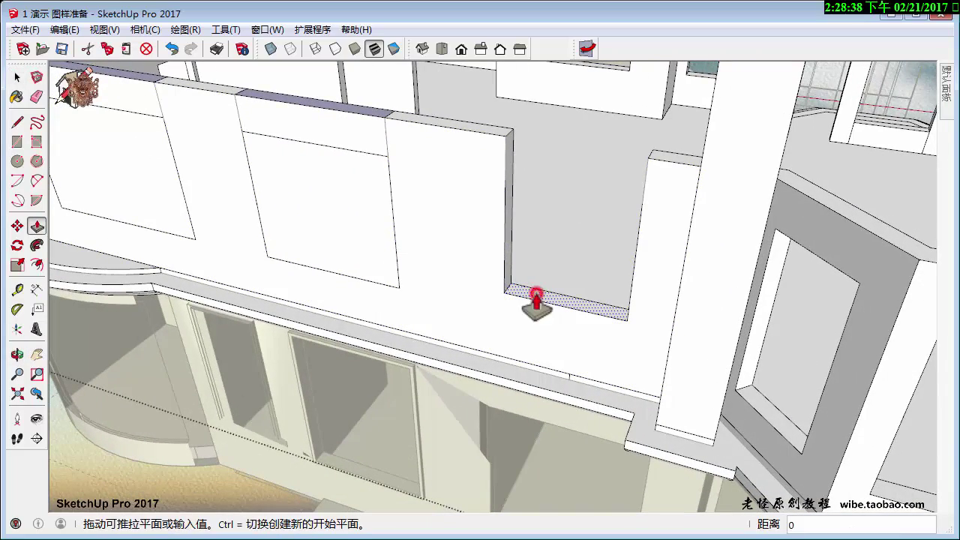
left_click(532, 300)
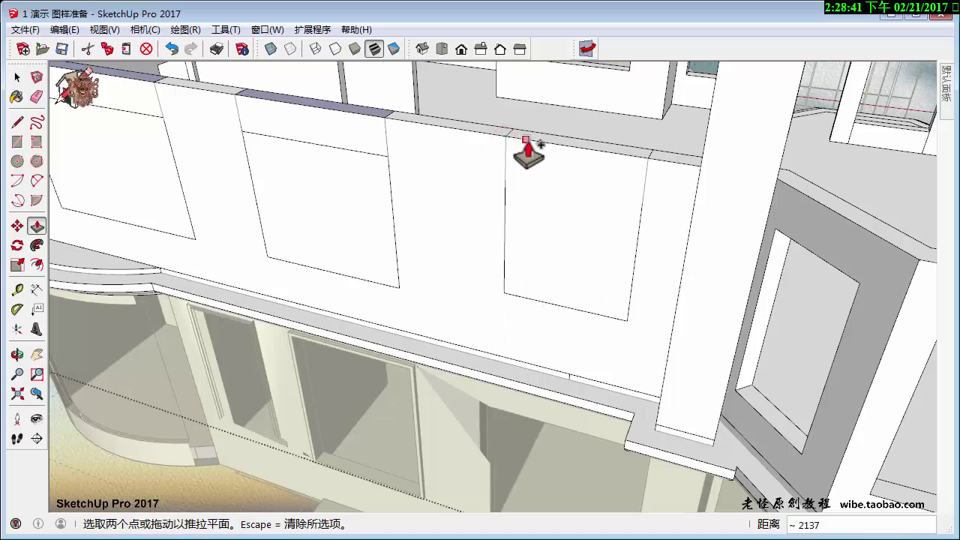
mouse_move(527, 146)
middle_mouse_down()
mouse_move(564, 161)
mouse_move(551, 216)
middle_mouse_up()
key("space")
key("p")
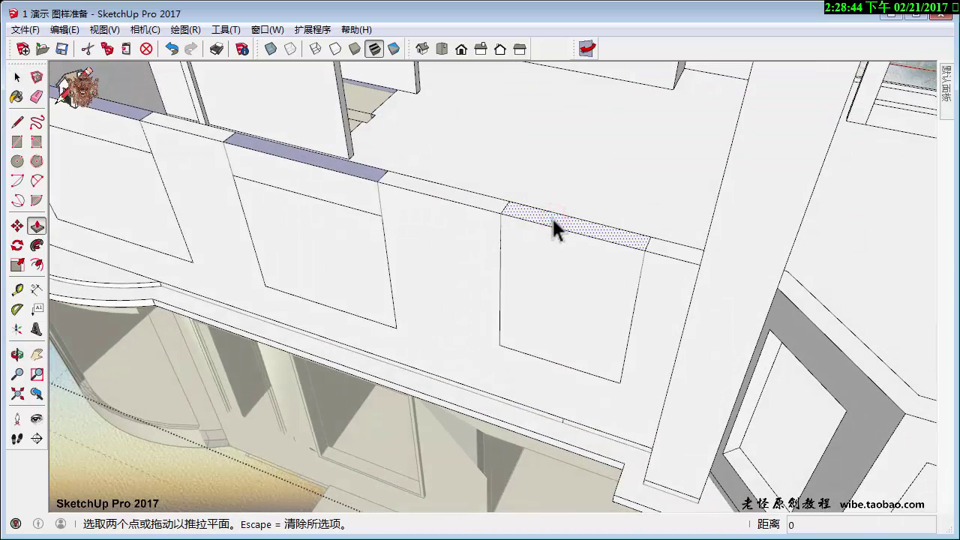
left_click(552, 225)
left_click(377, 221)
mouse_move(377, 221)
middle_mouse_down()
mouse_move(488, 227)
mouse_move(563, 248)
mouse_move(532, 227)
middle_mouse_up()
key("space")
key("e")
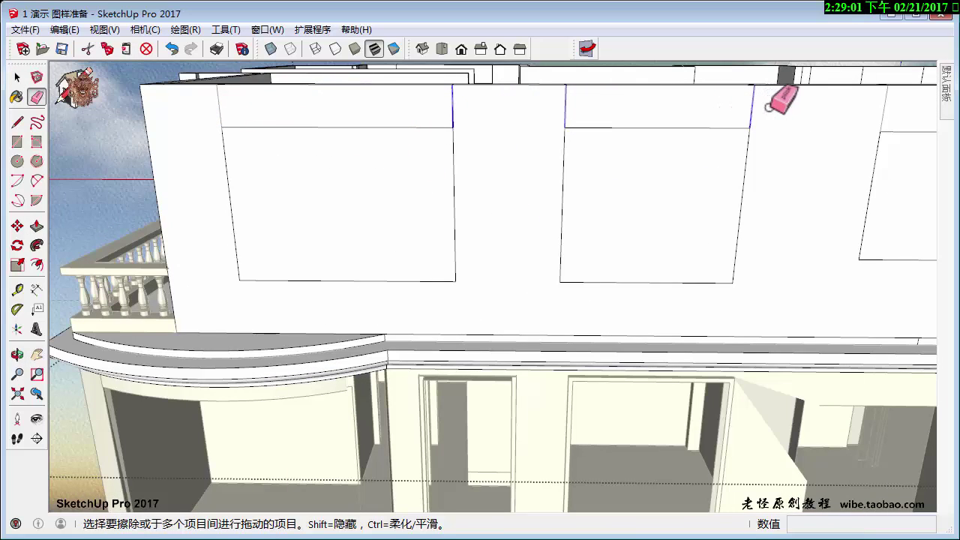
Offset the left window outline inward by 60 to form a thin frame.
key("space")
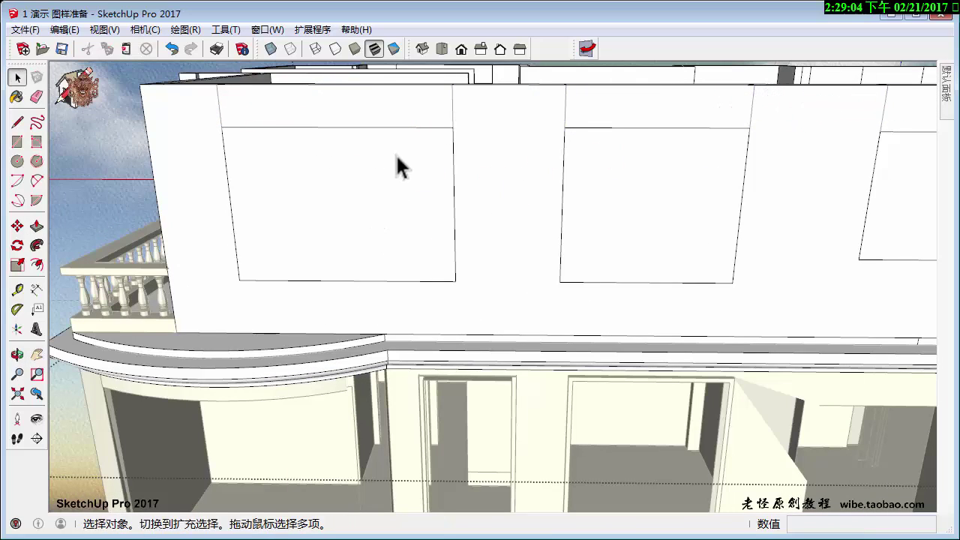
left_click(350, 191)
middle_click_drag(350, 190, 311, 249)
left_click(490, 255)
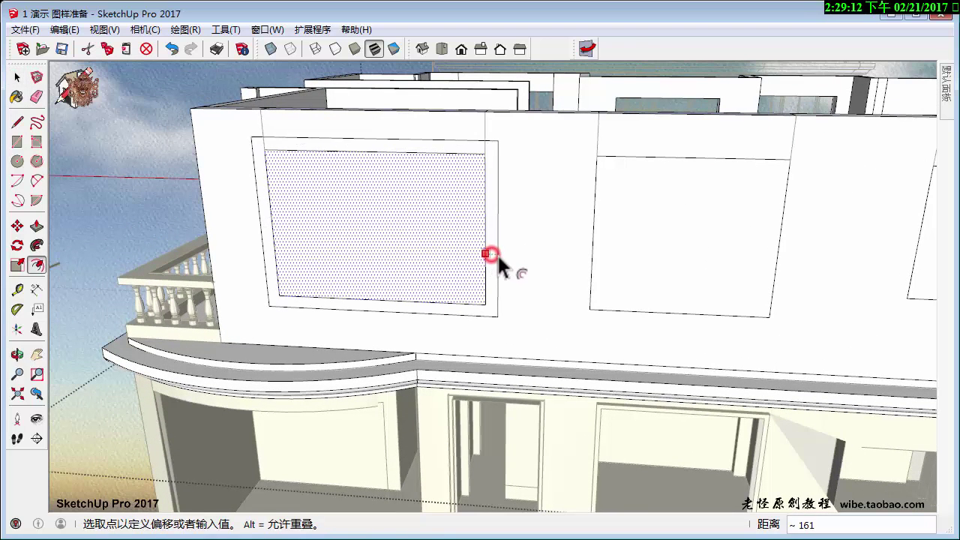
type("60")
key("Return")
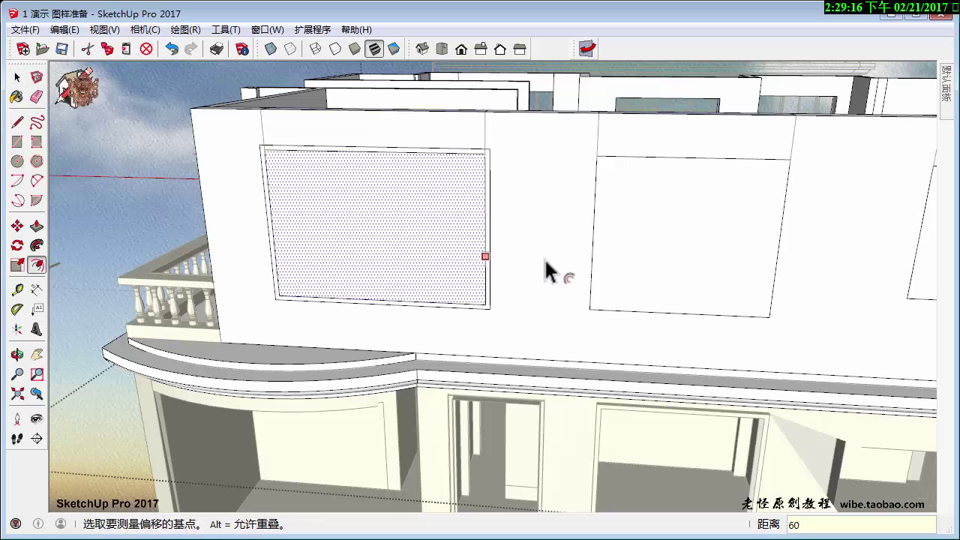
key("space")
left_click(696, 261)
Repeat the offset on the right window and erase the extra edges above it.
key("f")
double_click(696, 261)
middle_click_drag(696, 261, 600, 180)
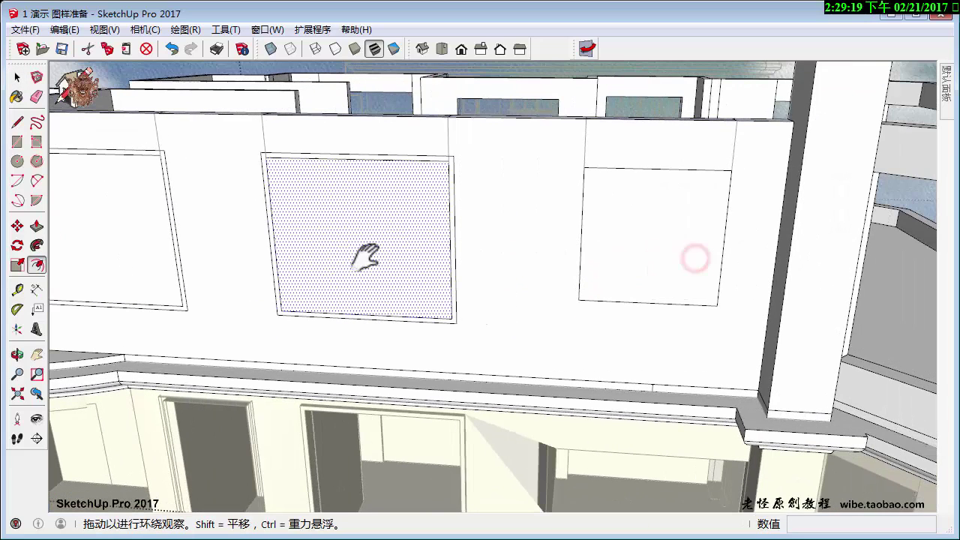
key("space")
key("e")
left_click_drag(746, 140, 604, 143)
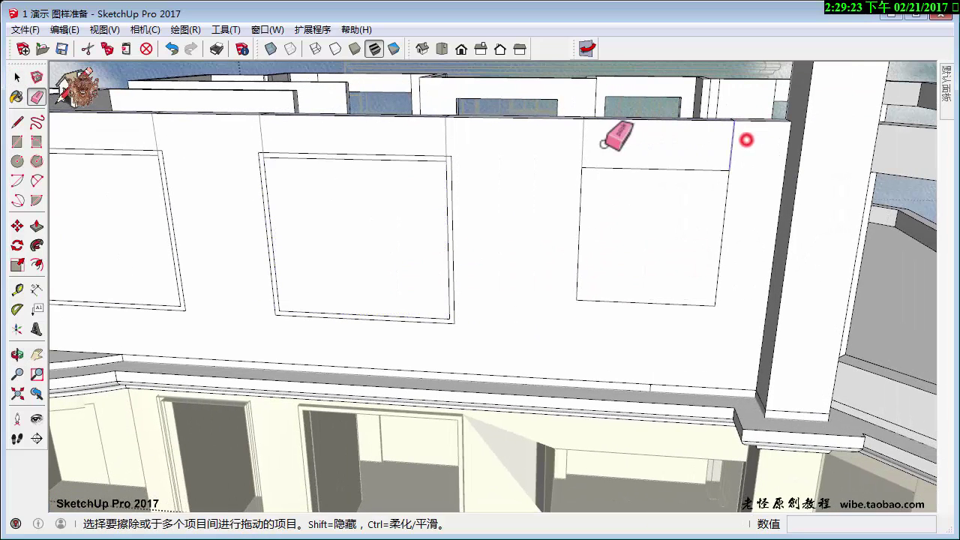
Apply the 60 offset to the right window face.
key("space")
left_click(619, 219)
key("f")
double_click(619, 220)
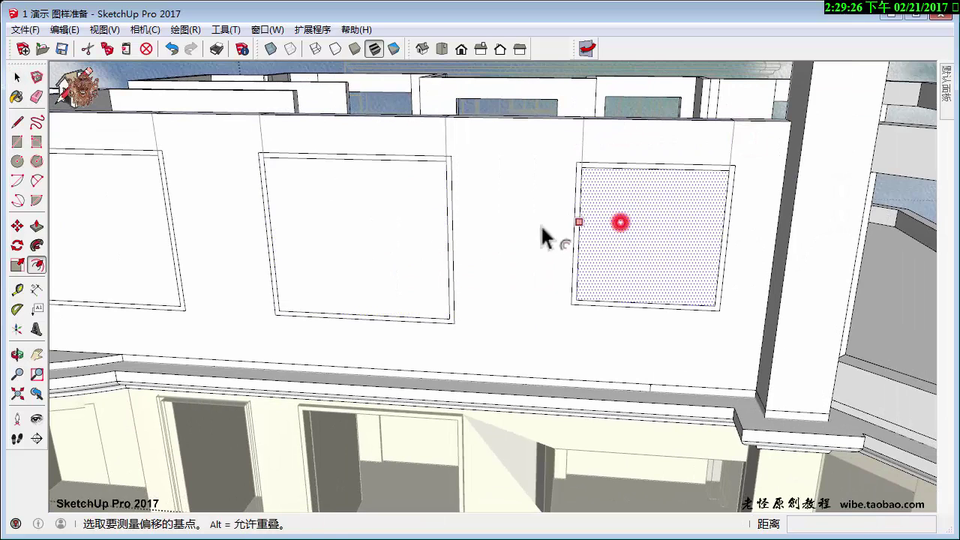
middle_click_drag(546, 236, 510, 279)
scroll(509, 279, "up", 3)
middle_click_drag(476, 253, 497, 282, "shift")
key("m")
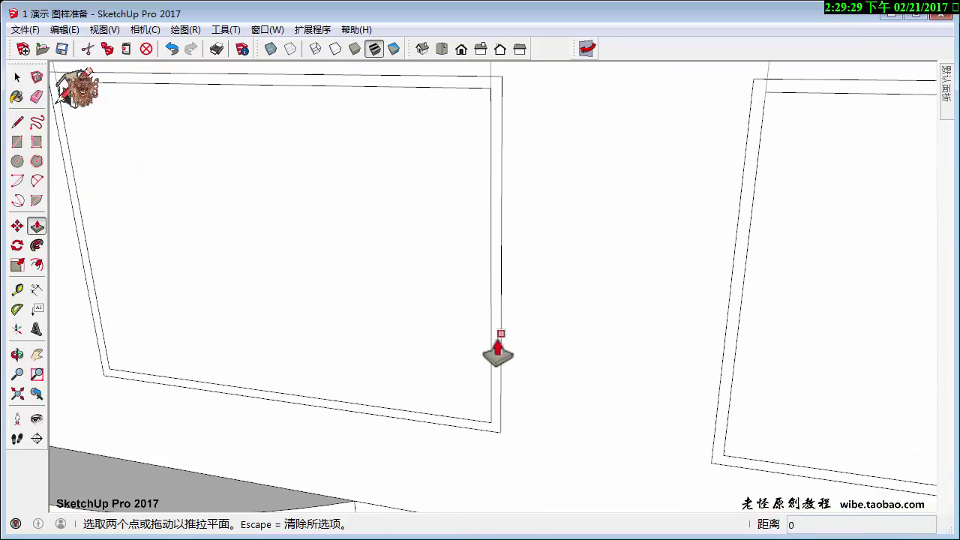
Push/Pull the left window frame outward by 60 and view both frames.
key("space")
key("p")
double_click(494, 343)
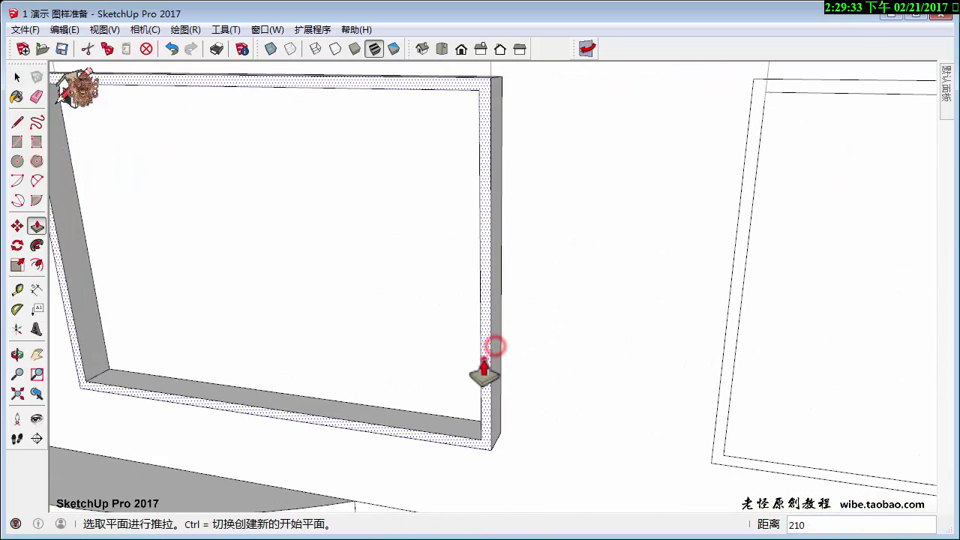
left_click(482, 373)
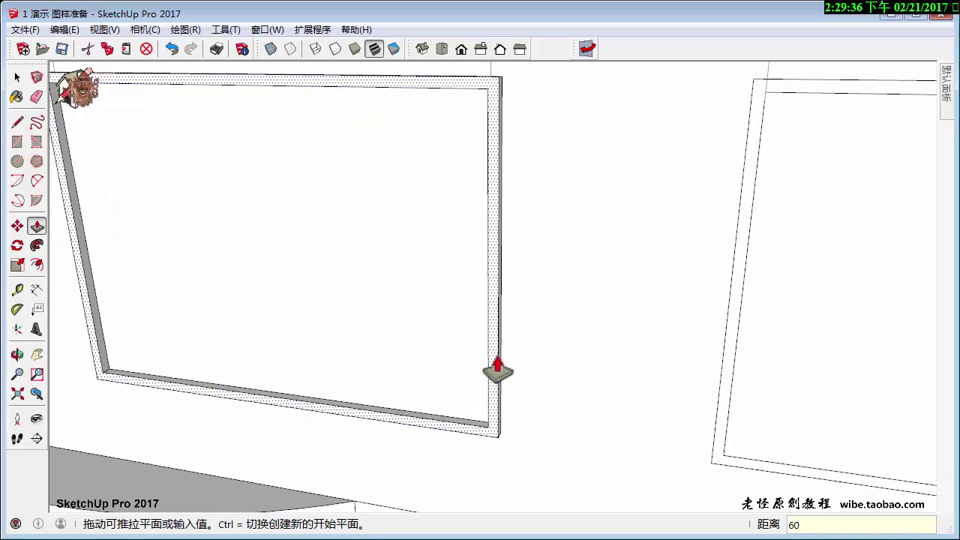
middle_click_drag(497, 369, 343, 325)
key("space")
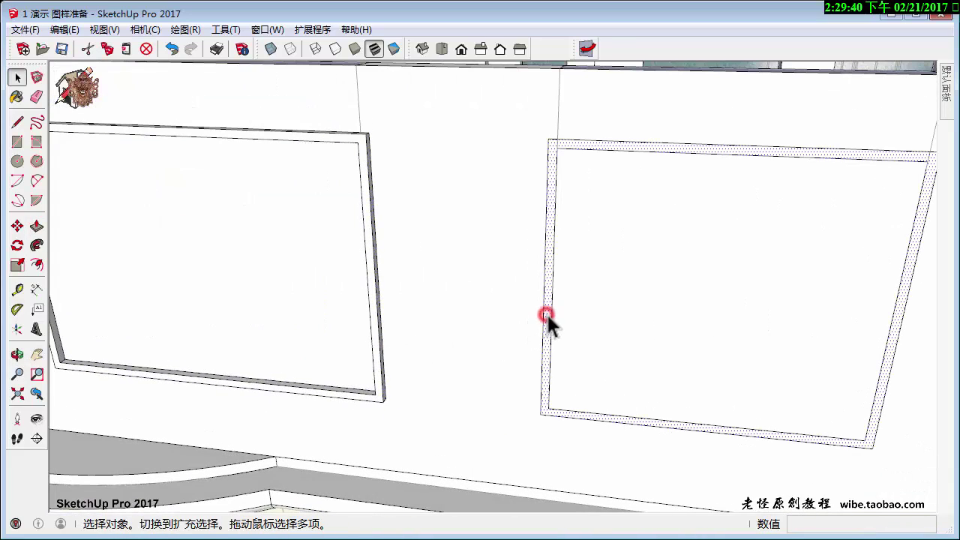
key("p")
middle_click_drag(546, 323, 480, 327)
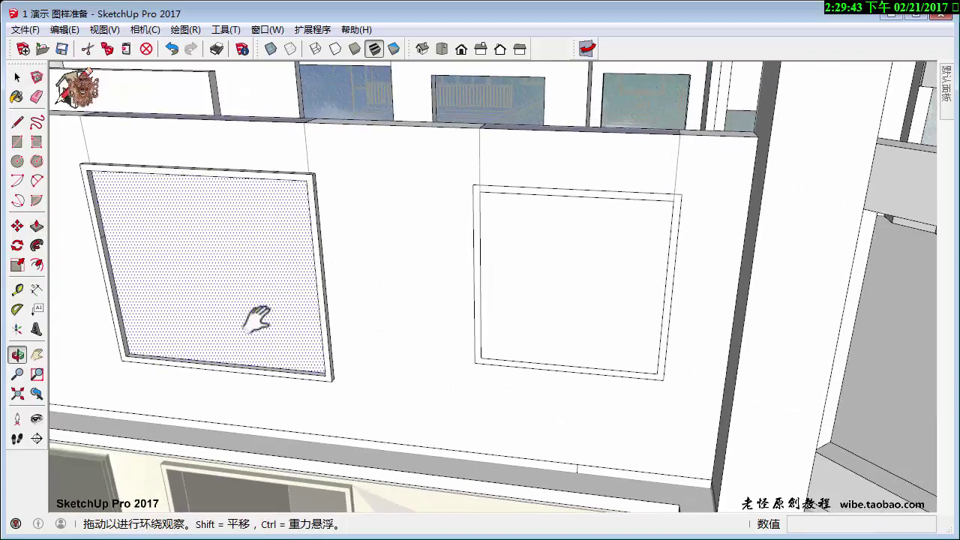
key("space")
key("p")
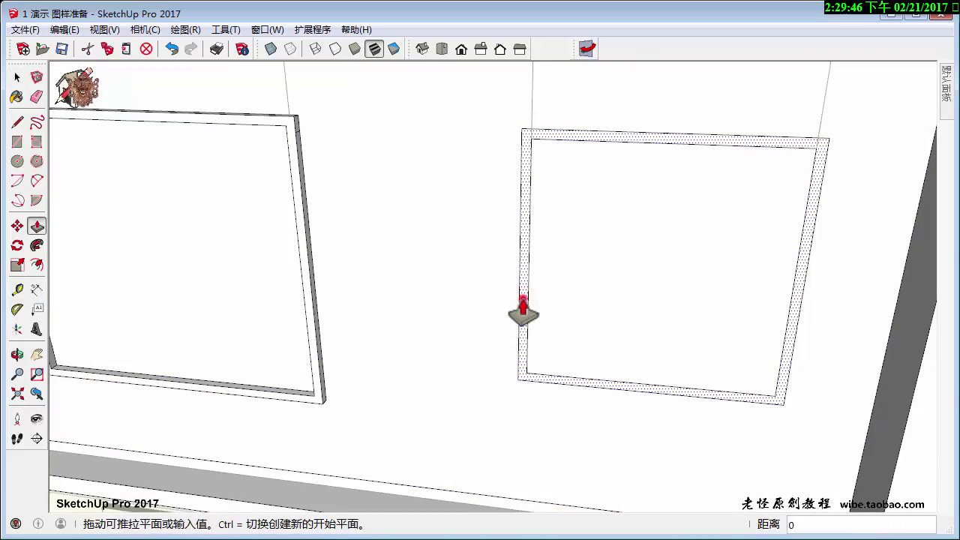
middle_click_drag(523, 298, 333, 289)
Delete the left and right window faces, opening holes through the wall.
key("space")
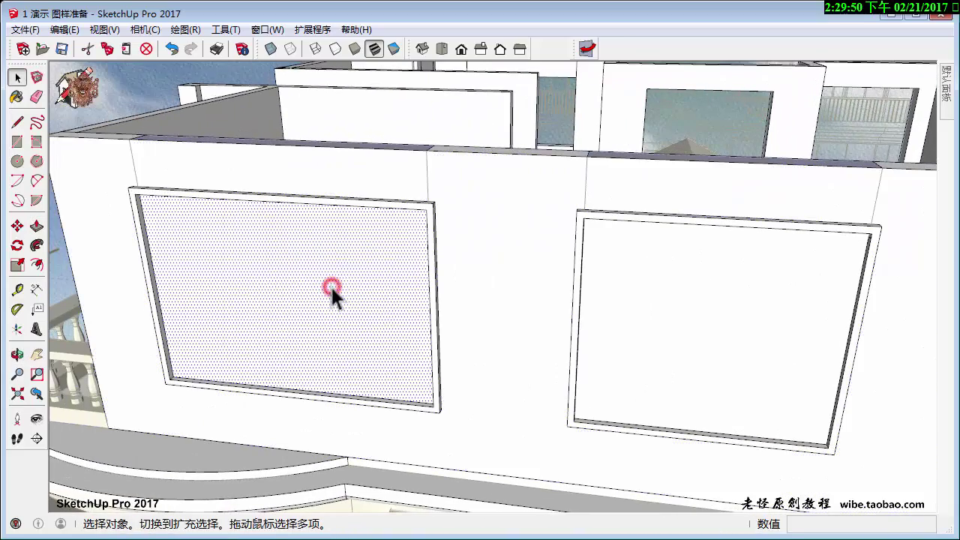
key("Delete")
left_click(685, 321)
key("Delete")
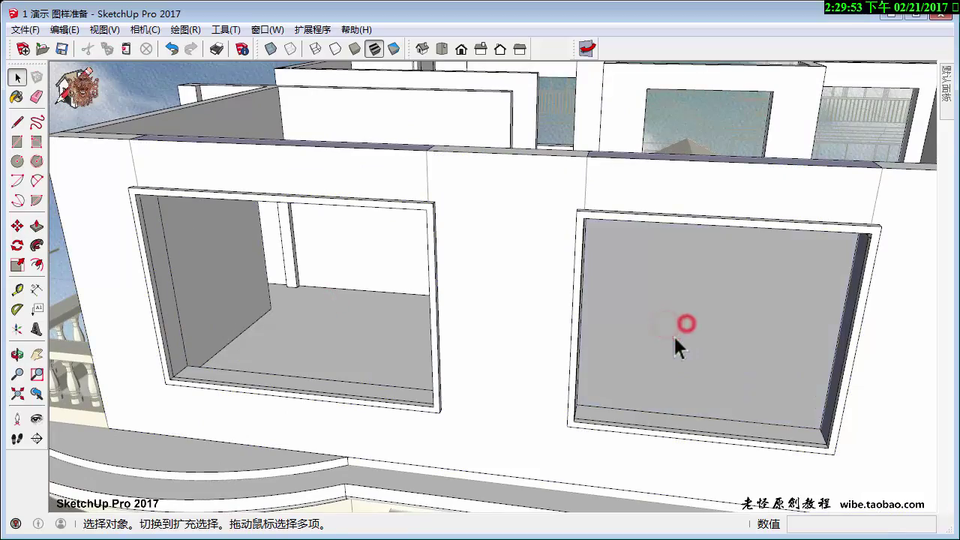
middle_click_drag(673, 334, 300, 319, "shift")
key("Delete")
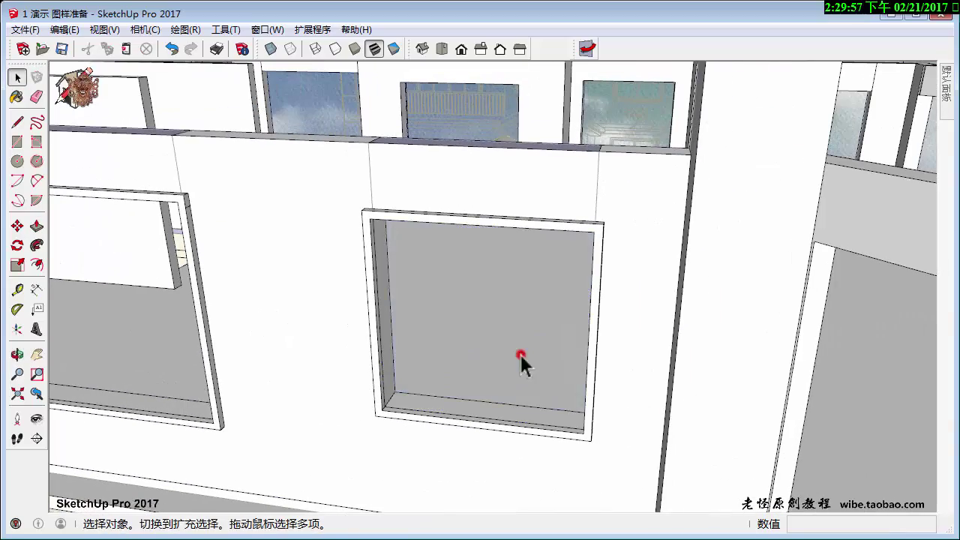
middle_click_drag(520, 354, 386, 364, "shift")
scroll(551, 304, "up", 5)
key("e")
scroll(552, 304, "down", 8)
mouse_move(563, 311)
middle_mouse_down()
mouse_move(800, 392)
mouse_move(472, 234)
mouse_move(428, 229)
middle_mouse_up()
scroll(520, 257, "up", 6)
Push/Pull the dotted ledge ring along the upper-floor terrace edge slightly upward.
scroll(424, 229, "down", 3)
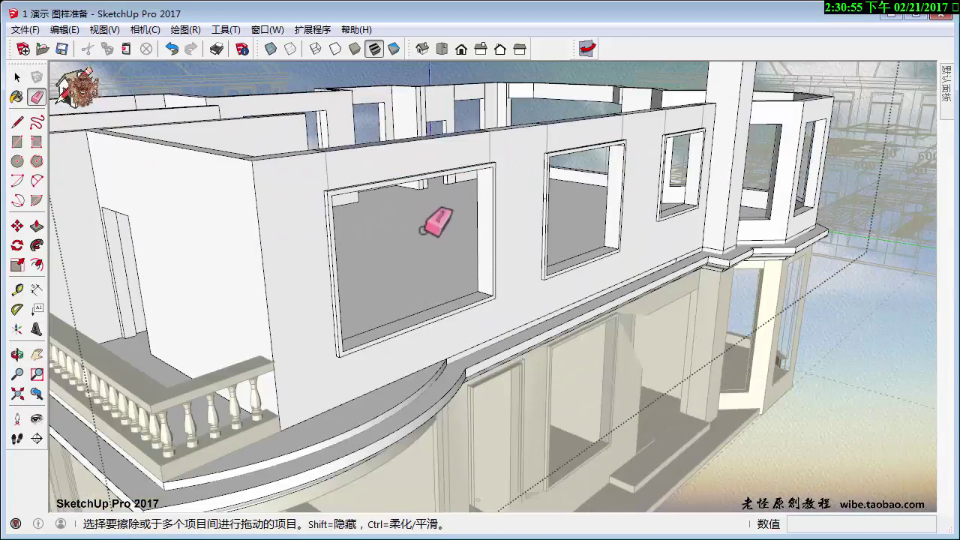
mouse_move(328, 230)
middle_mouse_down()
mouse_move(698, 273)
mouse_move(350, 272)
mouse_move(630, 268)
middle_mouse_up()
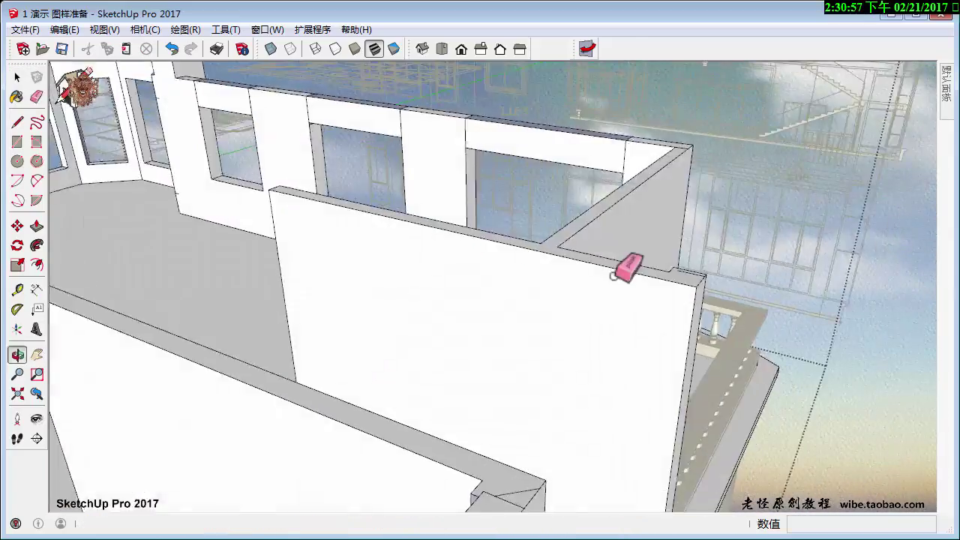
scroll(518, 294, "up", 2)
mouse_move(517, 294)
middle_mouse_down()
mouse_move(548, 146)
mouse_move(360, 278)
mouse_move(354, 265)
middle_mouse_up()
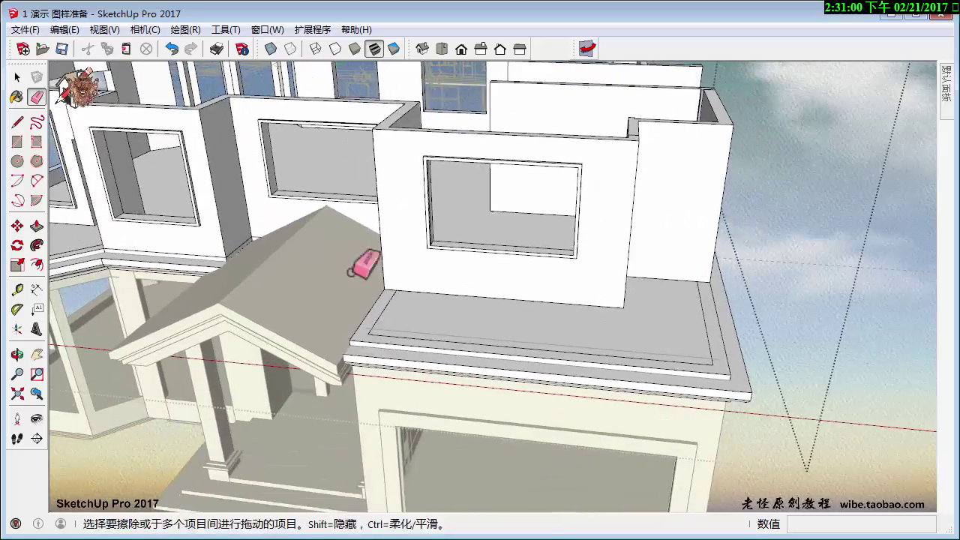
scroll(438, 388, "up", 2)
key("space")
scroll(437, 389, "up", 3)
mouse_move(438, 389)
middle_mouse_down()
mouse_move(305, 300)
mouse_move(354, 295)
middle_mouse_up()
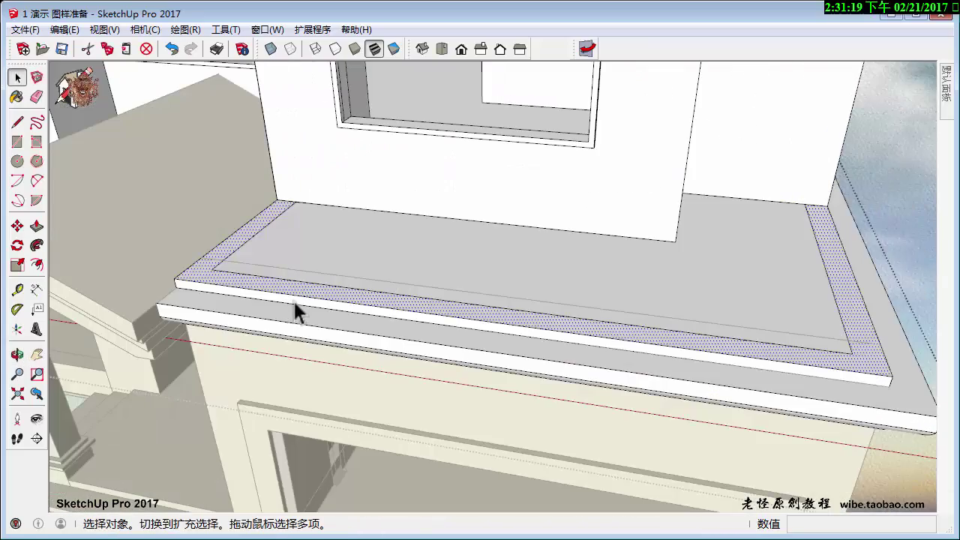
key("p")
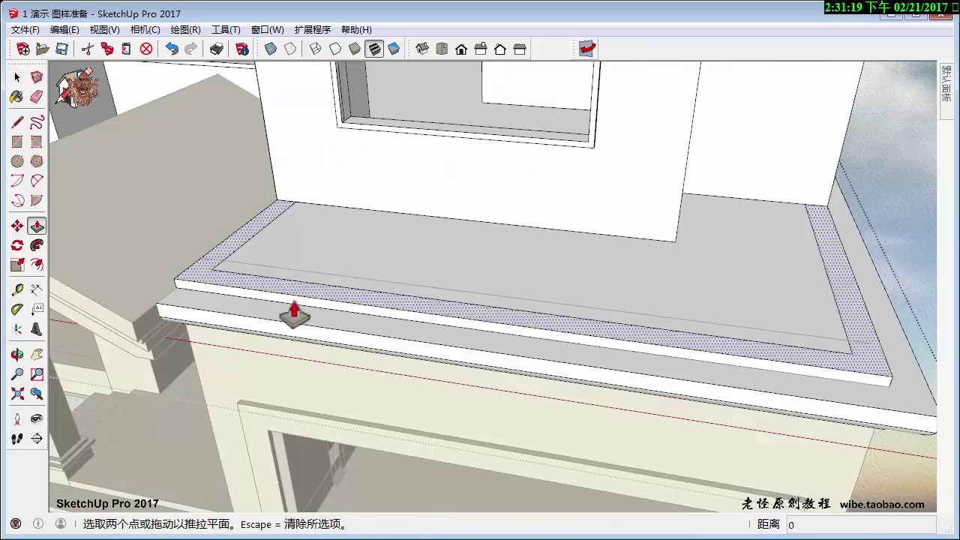
left_click(294, 294)
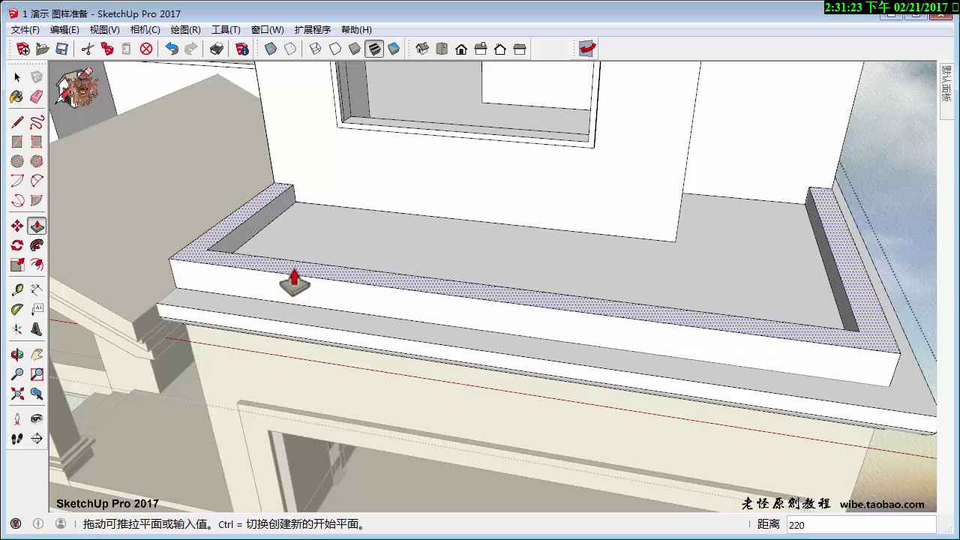
left_click(294, 282)
Raise the terrace parapet's top face to 700, then extend it another 100.
key("space")
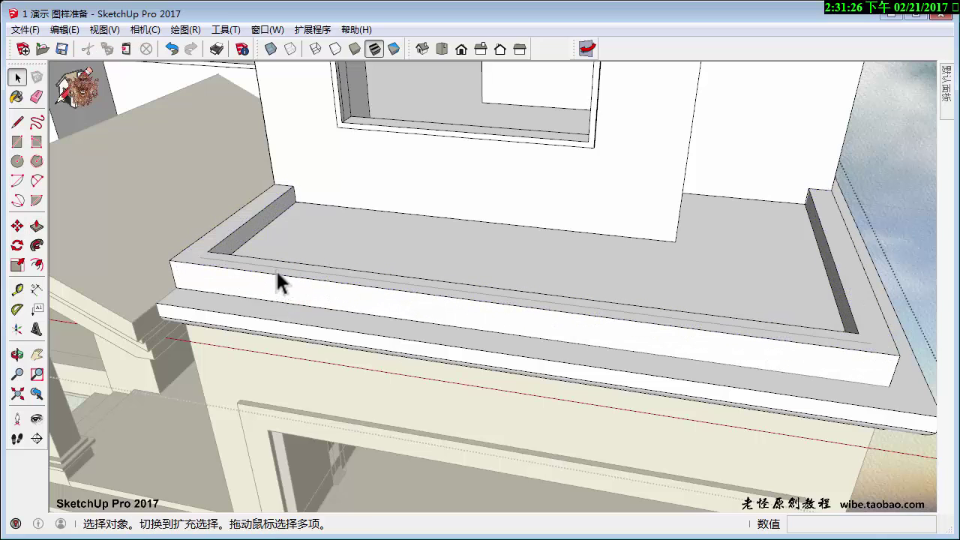
left_click(279, 269)
key("p")
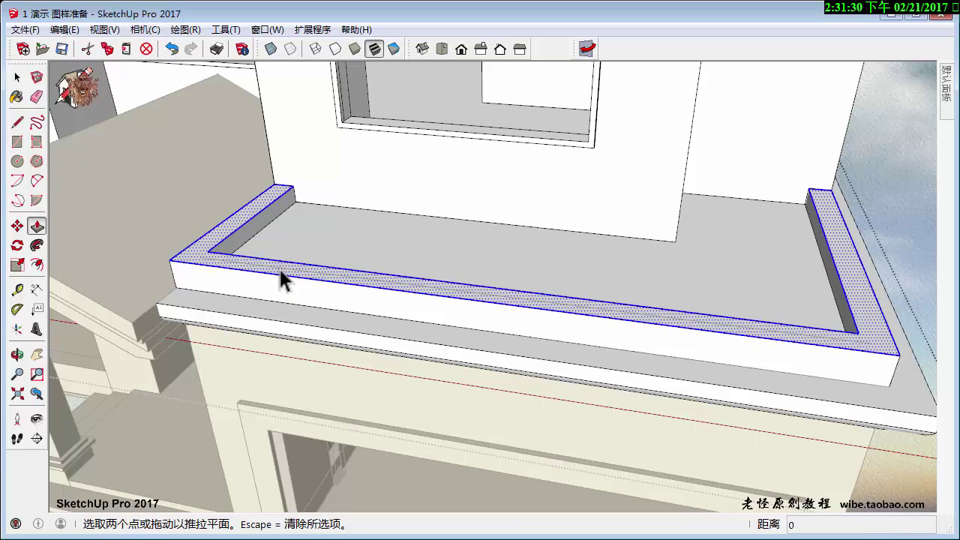
left_click(279, 266)
type("700")
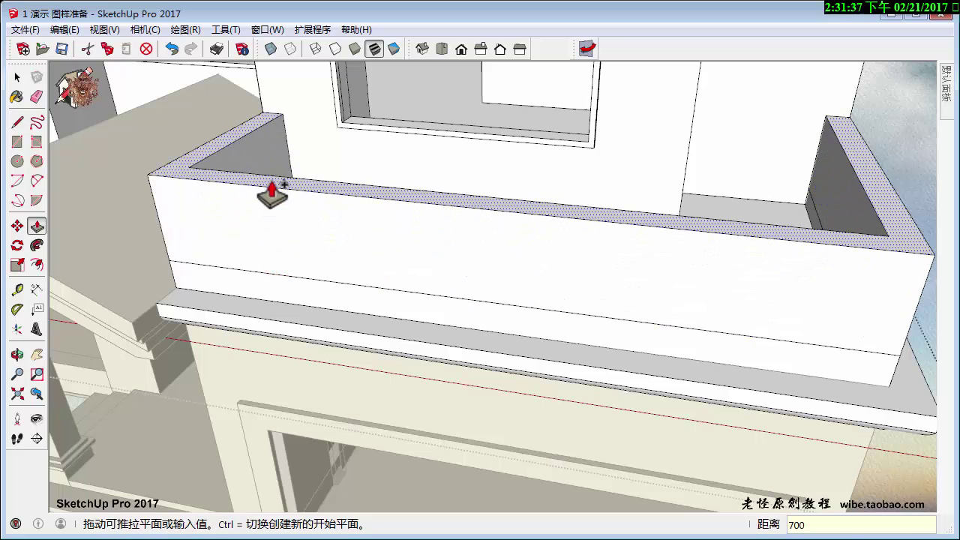
key("Return")
left_click(274, 212)
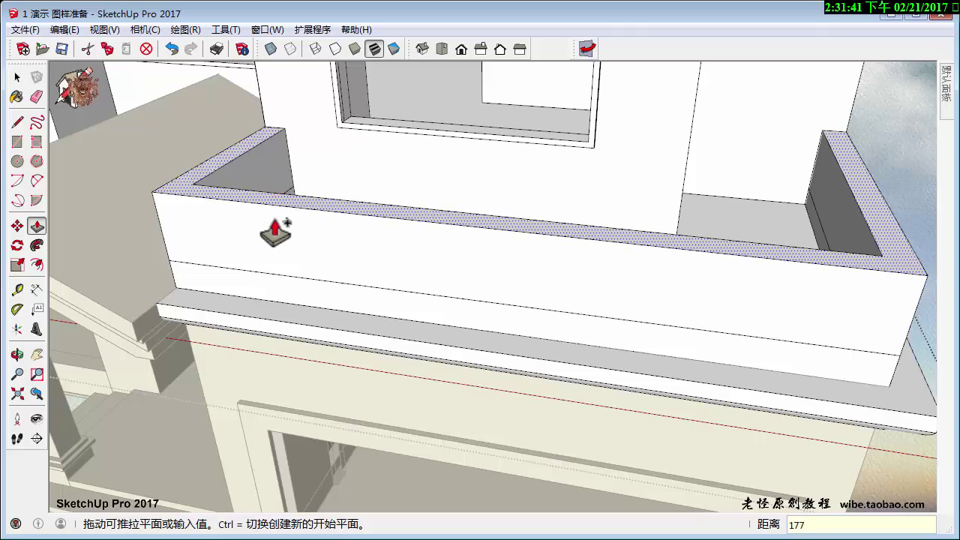
key("Return")
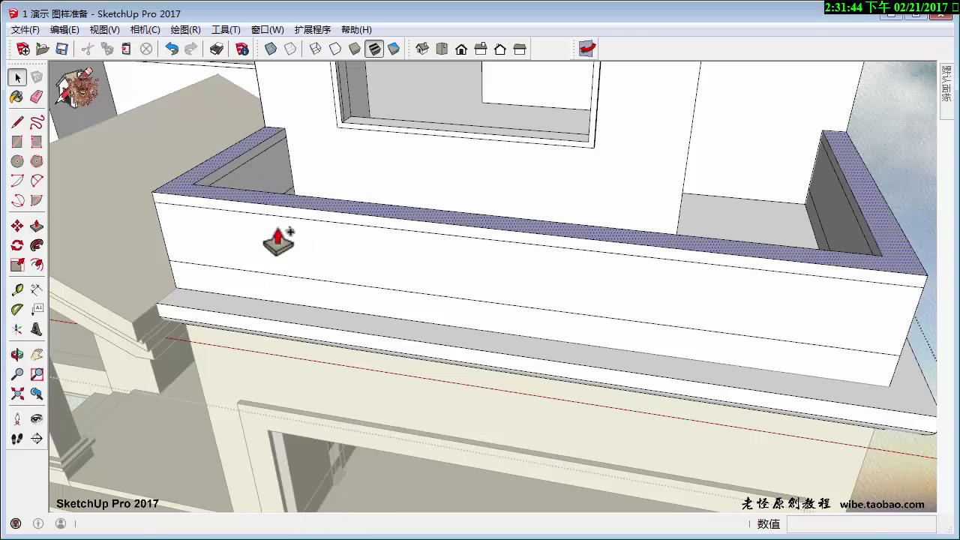
Erase the terrace parapet's inner wall faces and open options for its top face.
middle_click_drag(276, 240, 480, 225)
key("space")
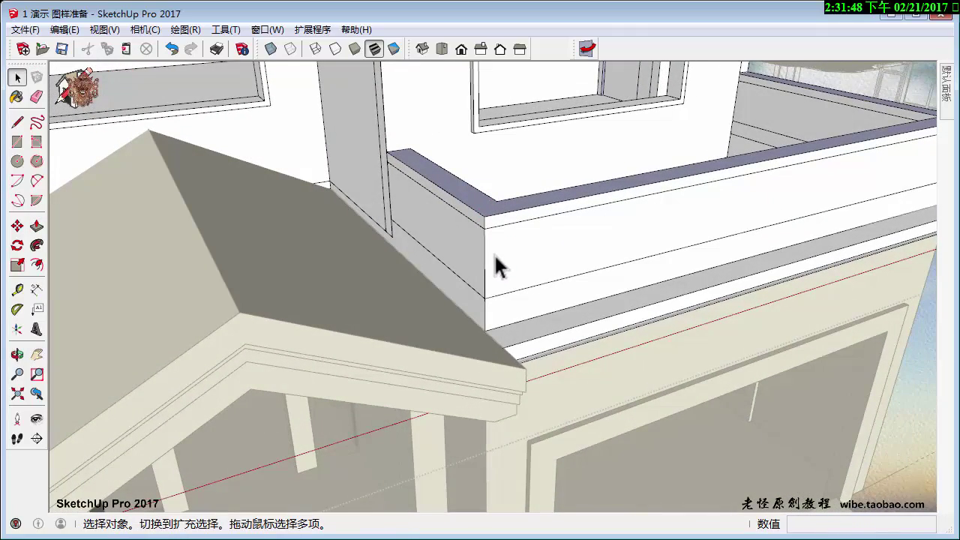
key("e")
left_click_drag(497, 256, 564, 242)
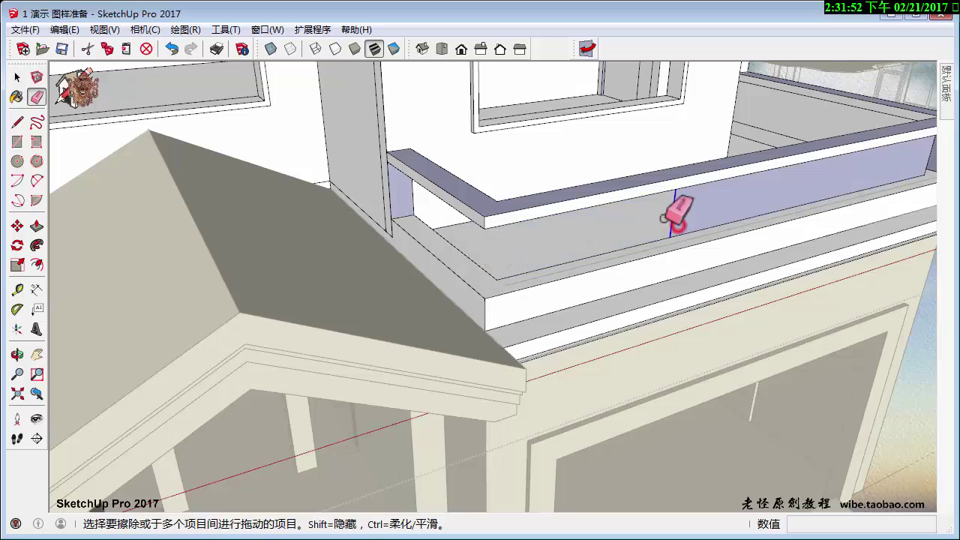
mouse_move(665, 218)
middle_mouse_down()
mouse_move(467, 253)
mouse_move(725, 189)
mouse_move(535, 193)
mouse_move(750, 150)
middle_mouse_up()
key("space")
right_click(714, 145)
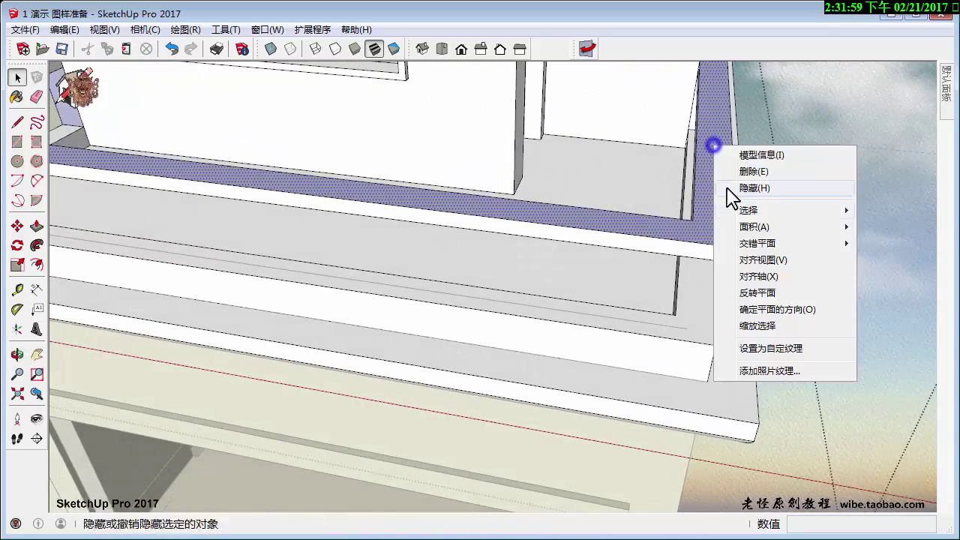
Raise the bay-window ledge ring into a 700 wall, then extend it by 100.
mouse_move(706, 247)
middle_mouse_down()
mouse_move(536, 208)
mouse_move(658, 283)
mouse_move(407, 289)
mouse_move(407, 267)
middle_mouse_up()
scroll(362, 352, "up", 3)
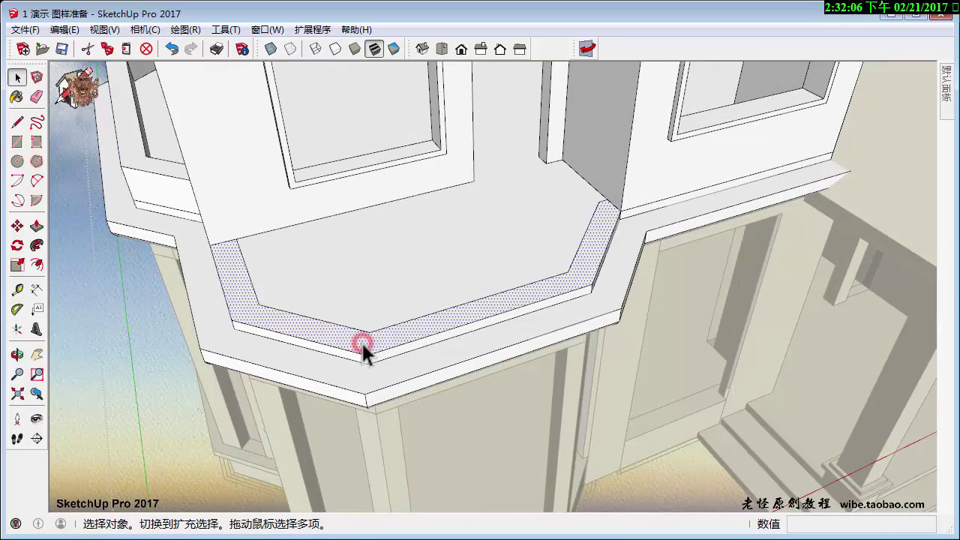
key("p")
left_click_drag(363, 345, 358, 248)
key("Return")
key("space")
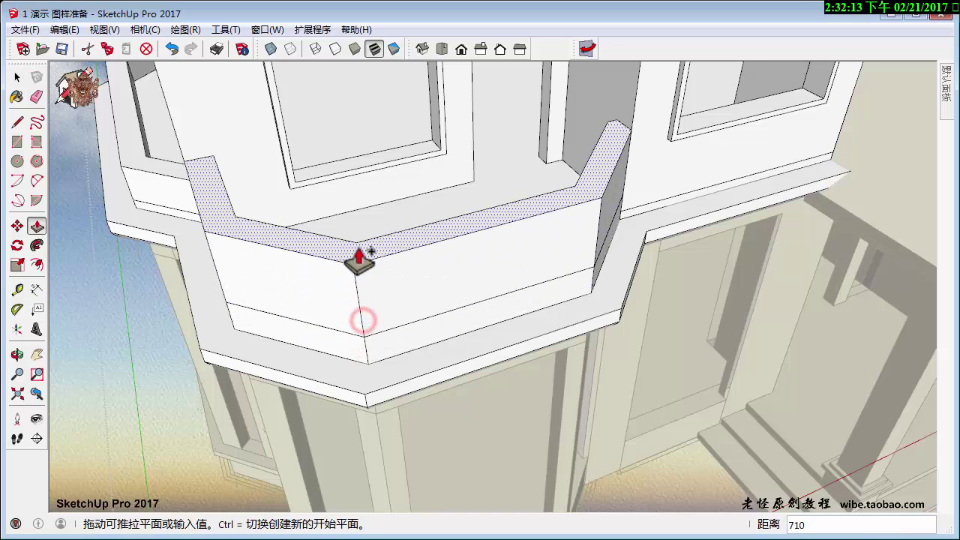
key("Return")
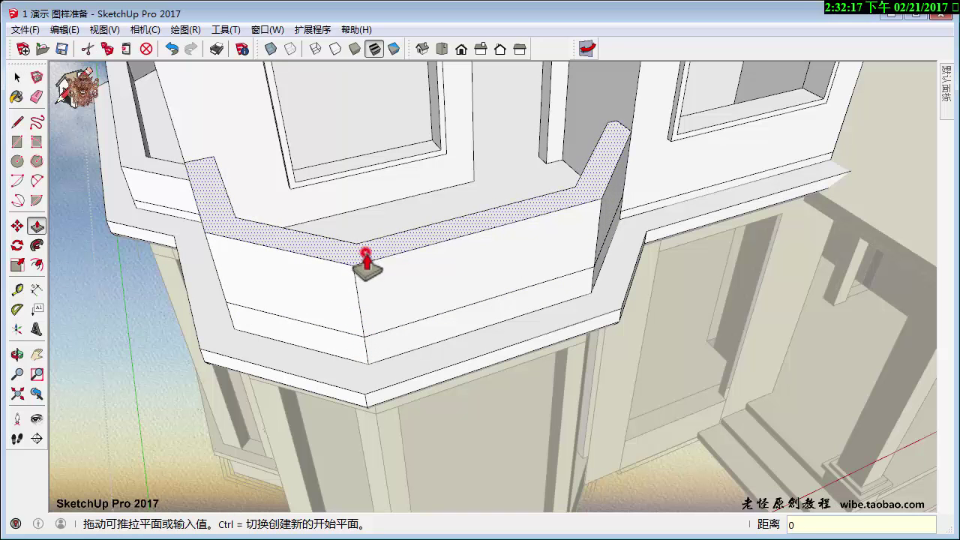
left_click_drag(367, 274, 369, 288)
type("0")
key("Return")
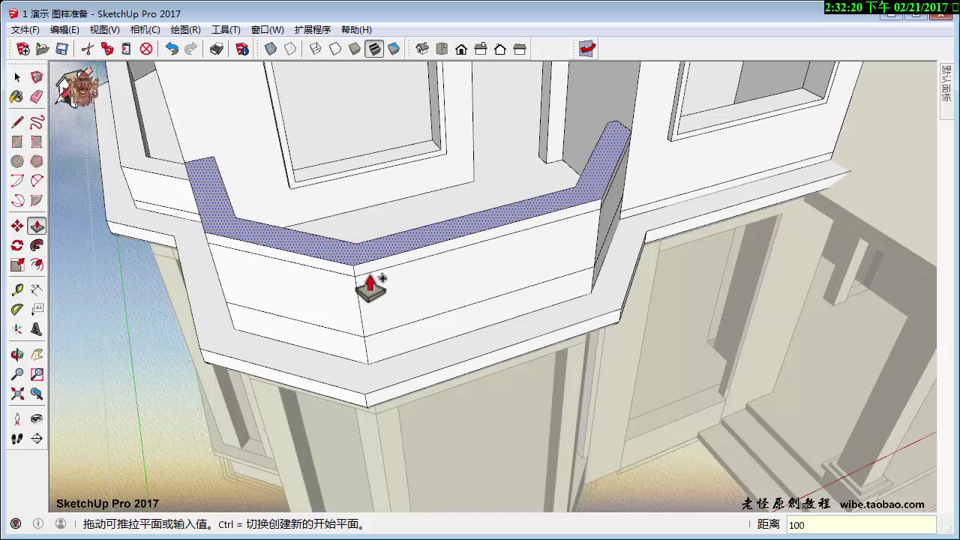
Erase the ledge wall's inner face and reverse the railing top face outward.
key("e")
middle_click_drag(359, 309, 506, 237)
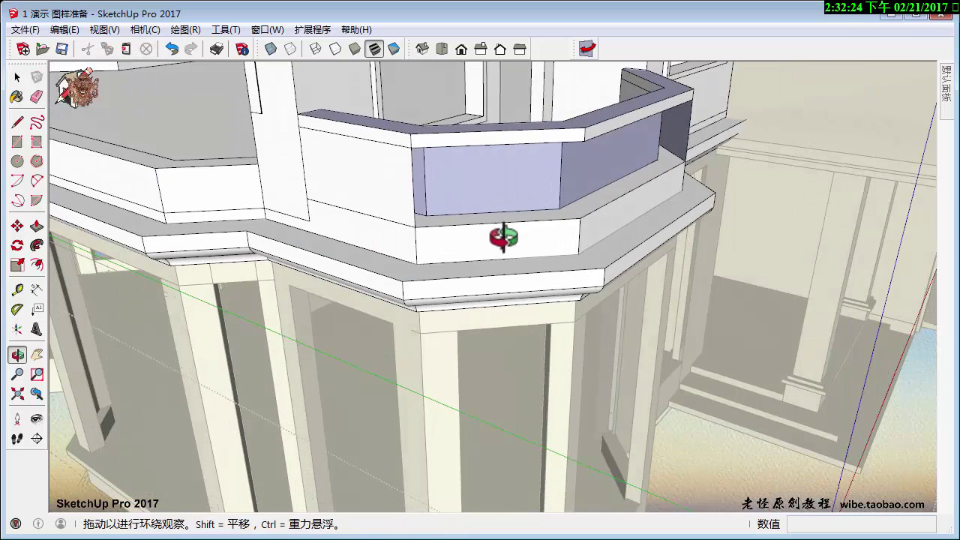
left_click(562, 180)
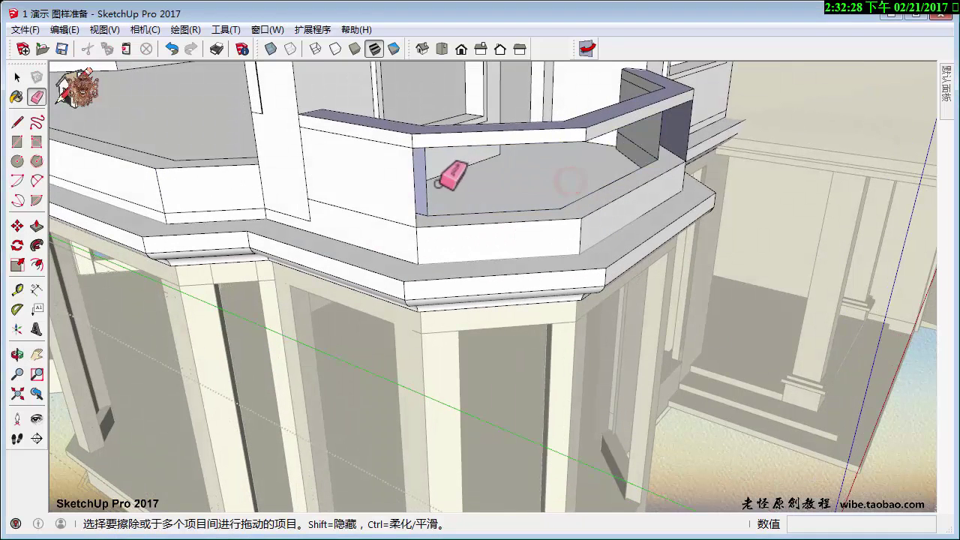
mouse_move(418, 195)
middle_mouse_down()
mouse_move(571, 187)
mouse_move(435, 165)
mouse_move(522, 184)
mouse_move(514, 172)
middle_mouse_up()
scroll(515, 172, "up", 4)
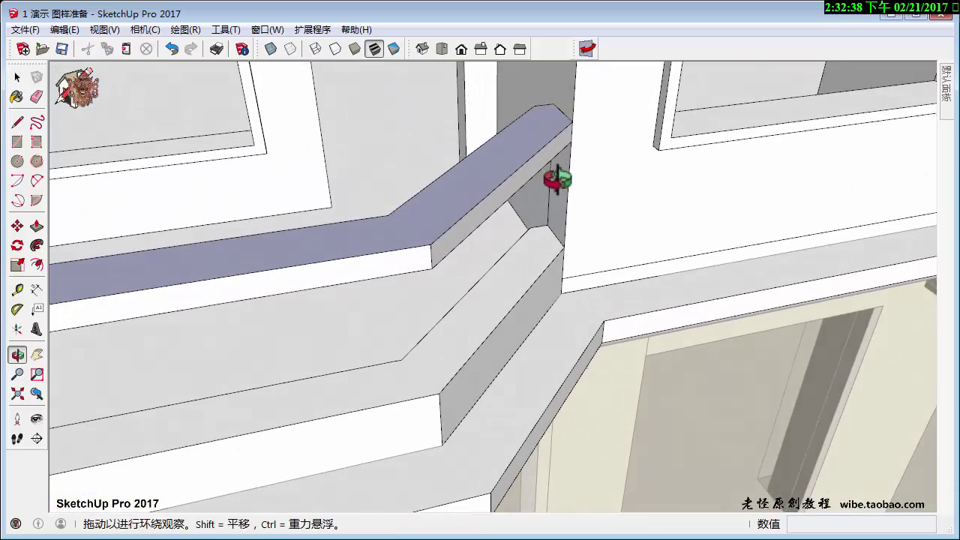
key("space")
right_click(534, 146)
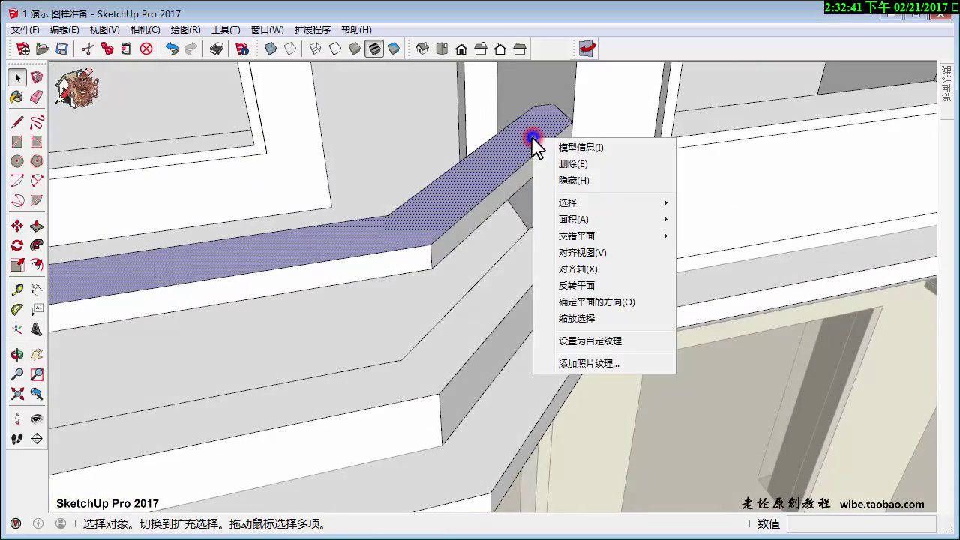
left_click(578, 280)
scroll(497, 214, "down", 3)
scroll(487, 240, "down", 3)
scroll(479, 242, "down", 5)
mouse_move(508, 222)
middle_mouse_down()
mouse_move(235, 201)
mouse_move(648, 341)
mouse_move(640, 351)
middle_mouse_up()
scroll(496, 220, "down", 5)
Move the baluster onto the parapet top and select the edge along it.
key("m")
left_click(593, 364)
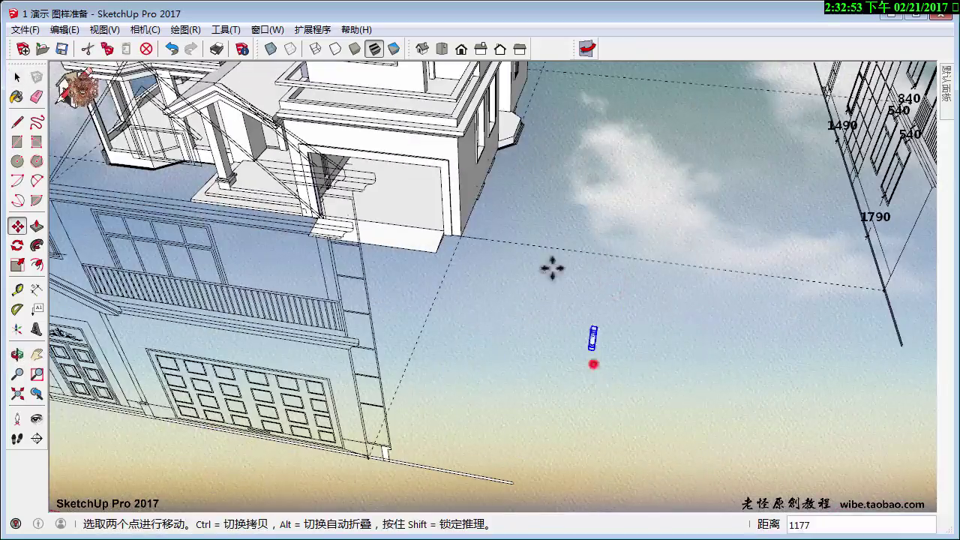
scroll(453, 120, "up", 3)
mouse_move(453, 120)
middle_mouse_down()
mouse_move(473, 208)
mouse_move(510, 250)
mouse_move(466, 242)
middle_mouse_up()
scroll(482, 229, "up", 3)
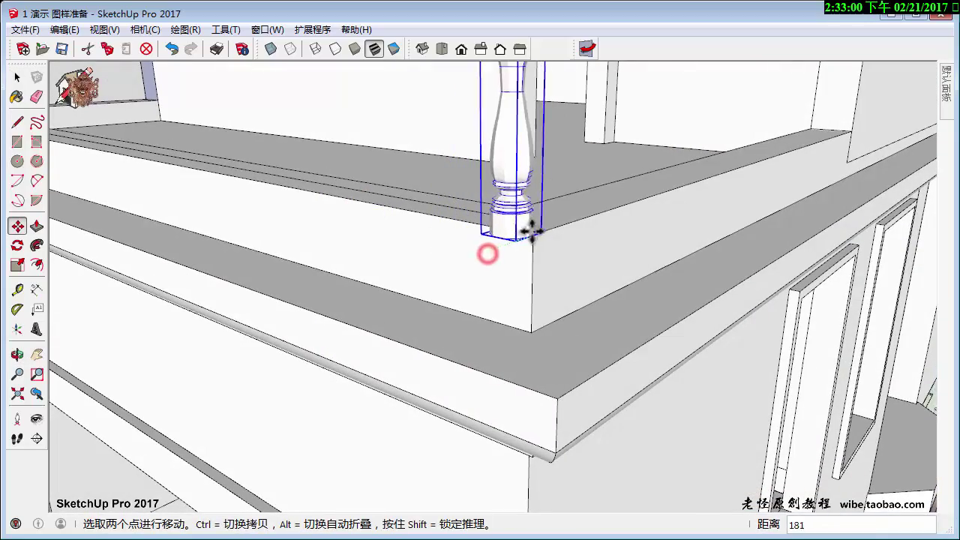
scroll(525, 232, "up", 3)
mouse_move(525, 231)
middle_mouse_down()
mouse_move(314, 259)
mouse_move(375, 332)
mouse_move(408, 252)
mouse_move(521, 183)
mouse_move(388, 163)
mouse_move(394, 222)
middle_mouse_up()
mouse_move(390, 397)
middle_mouse_down()
mouse_move(456, 392)
mouse_move(564, 408)
mouse_move(542, 413)
middle_mouse_up()
key("m")
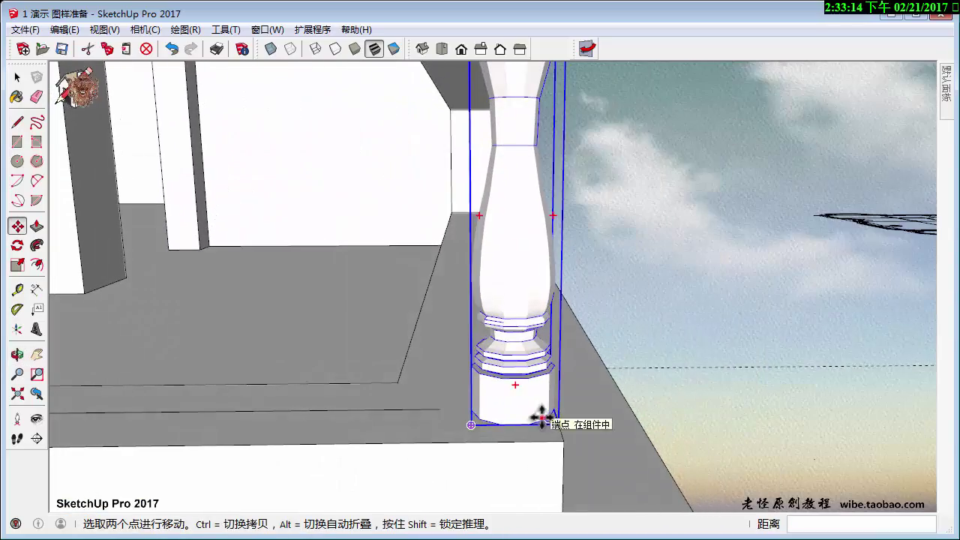
left_click(543, 415)
left_click(497, 415)
key("space")
left_click(374, 411)
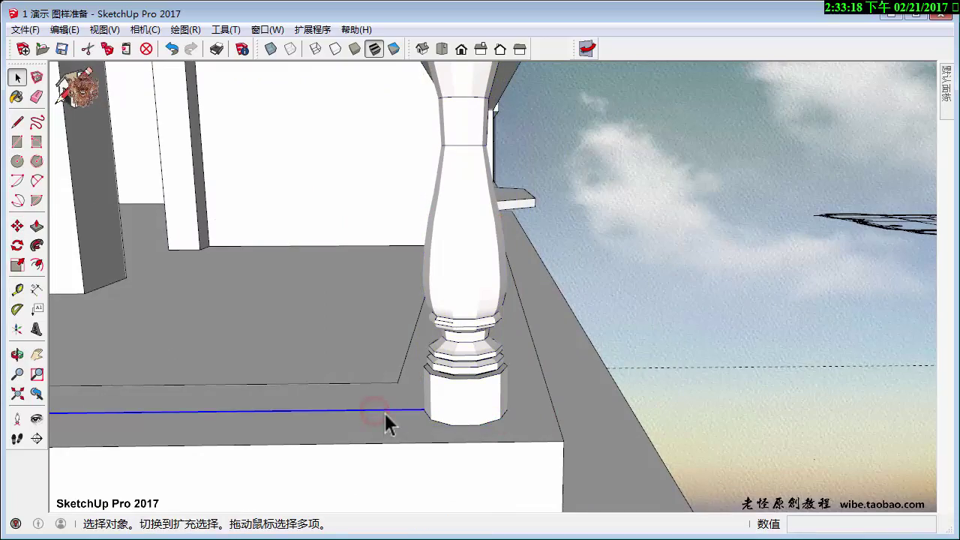
mouse_move(385, 413)
middle_mouse_down()
mouse_move(310, 428)
mouse_move(448, 423)
mouse_move(246, 435)
mouse_move(120, 371)
middle_mouse_up()
Copy the baluster along the railing as an 18/ array, then respace to 15.
key("m")
left_click(110, 363)
key("ctrl")
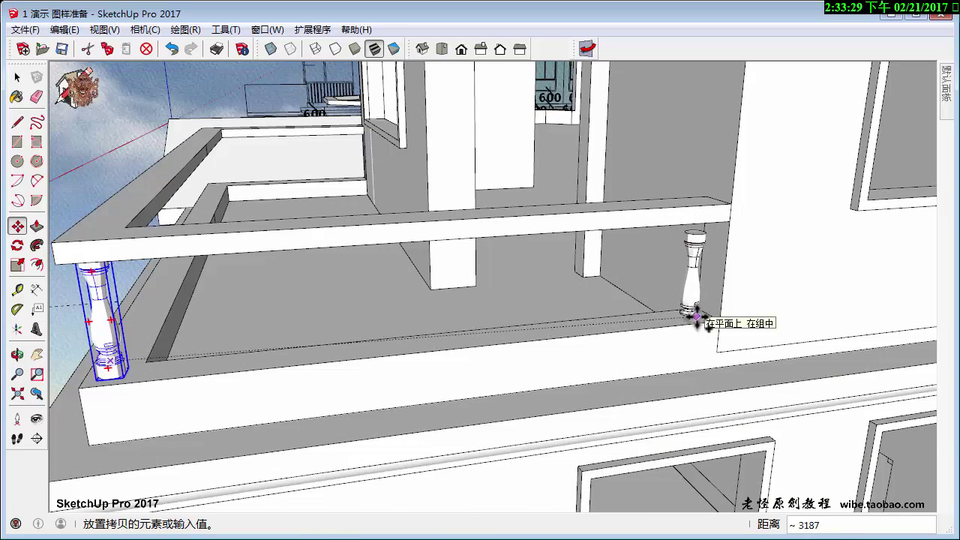
middle_click_drag(696, 317, 585, 315)
type("18")
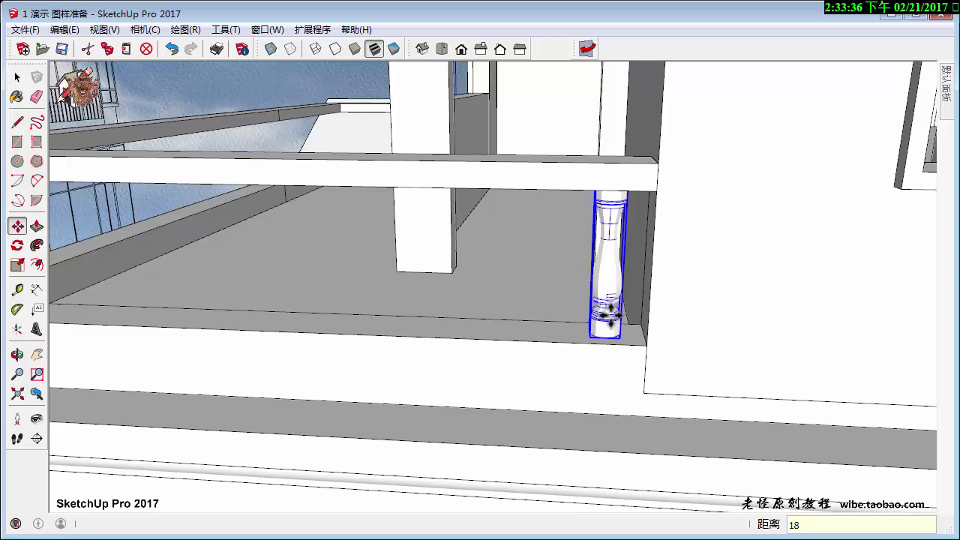
type("/")
key("Return")
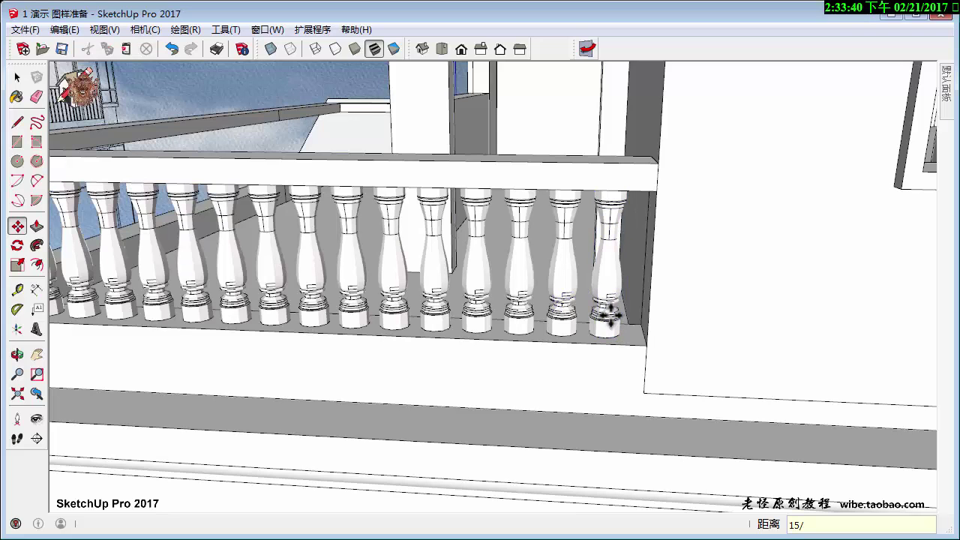
key("Return")
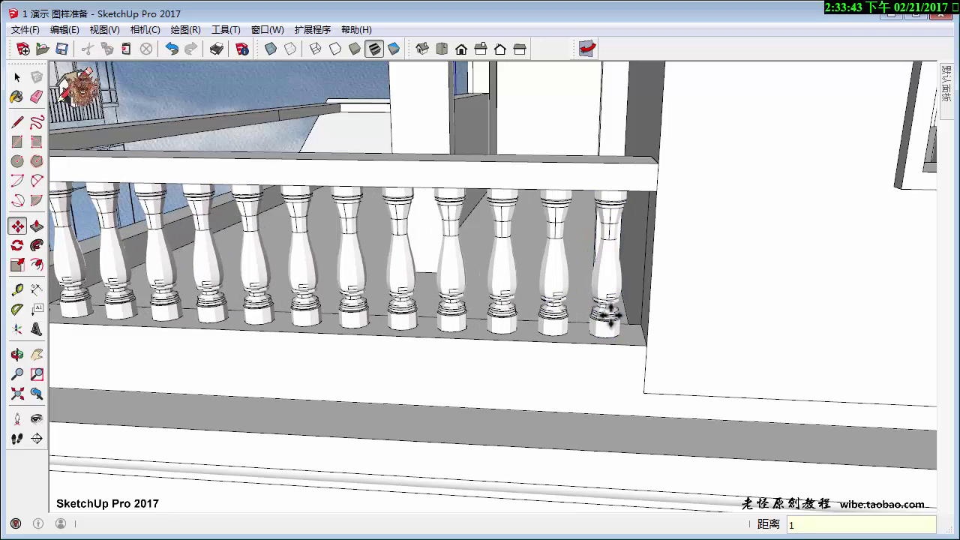
type("3/")
key("Return")
middle_click_drag(609, 315, 520, 264)
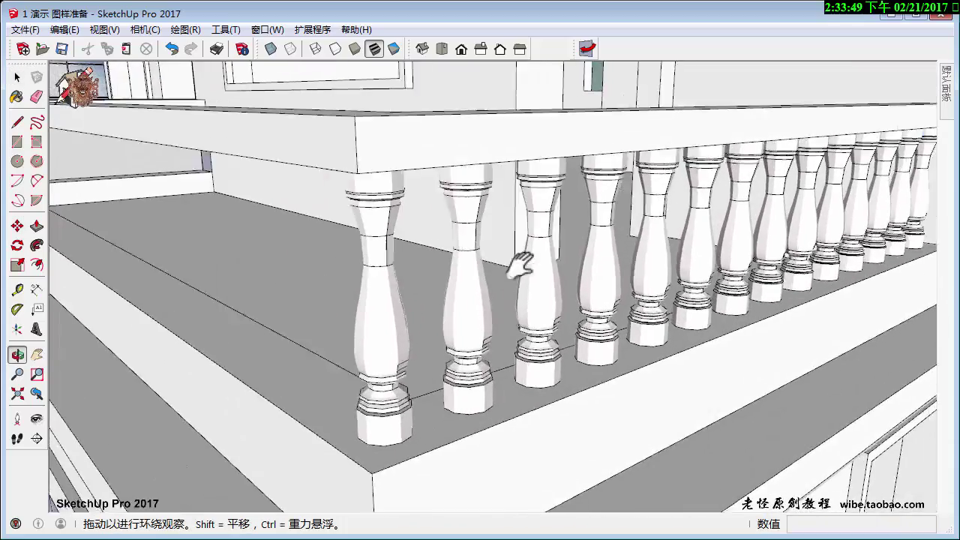
mouse_move(519, 264)
left_mouse_down()
mouse_move(325, 274)
mouse_move(364, 283)
left_mouse_up()
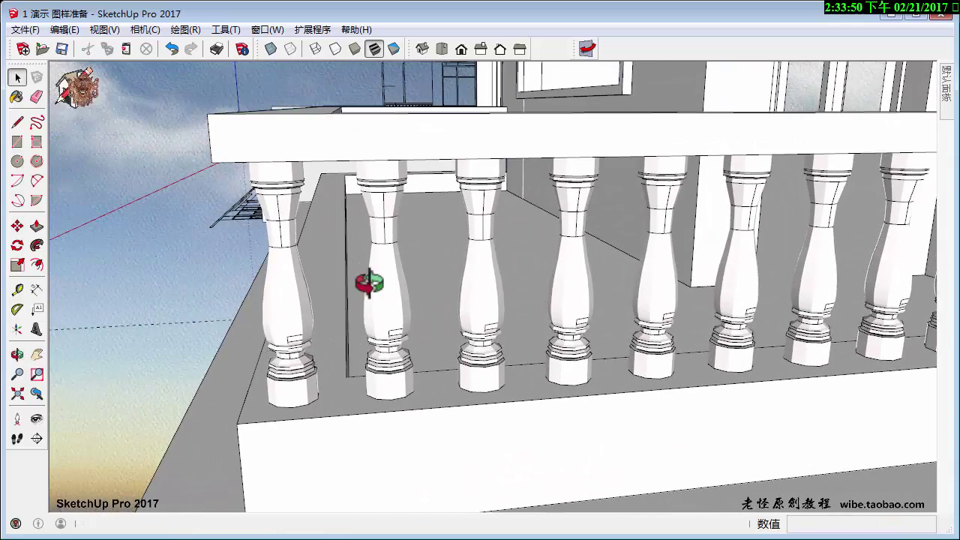
key("t")
key("space")
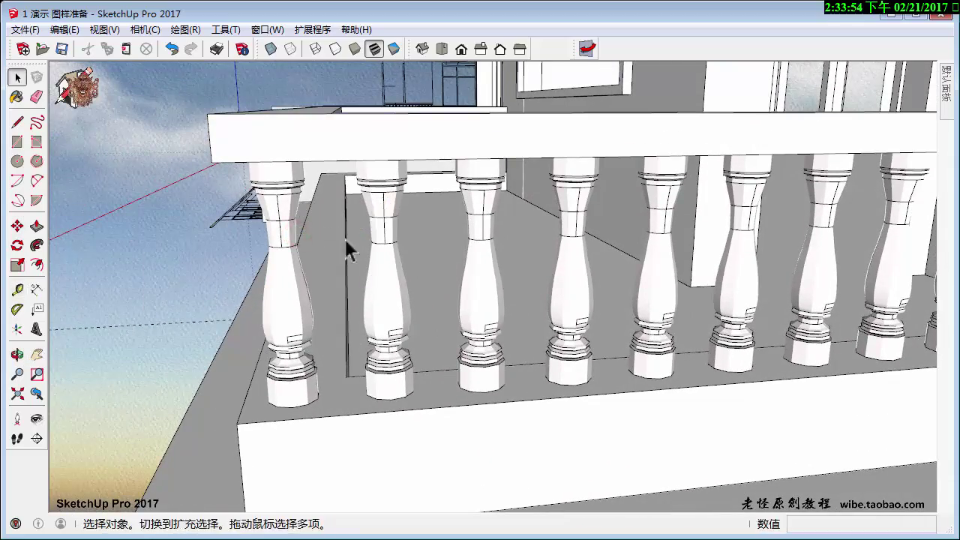
middle_click_drag(350, 242, 664, 367)
Copy a baluster to the front railing's far end and array 20, then 24.
scroll(664, 367, "up", 1)
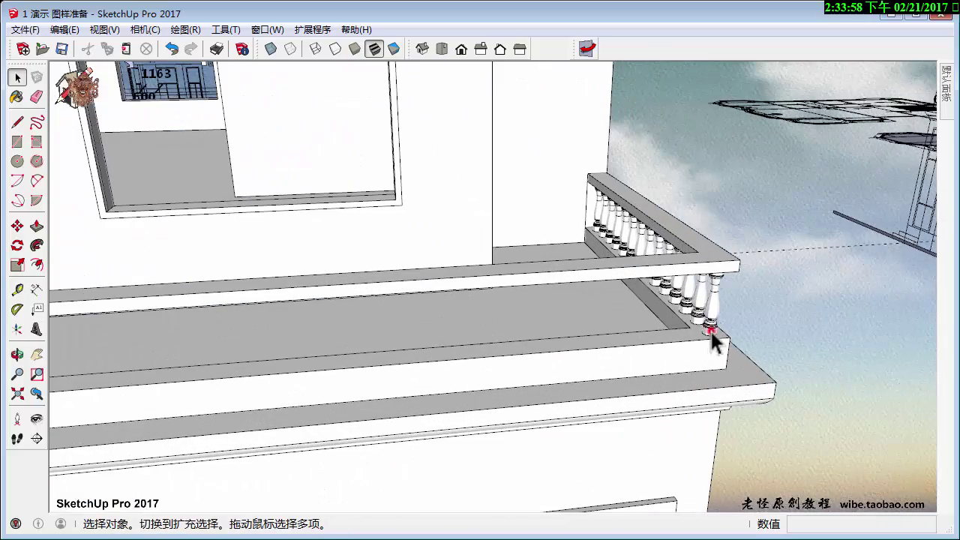
left_click(710, 326)
key("q")
key("space")
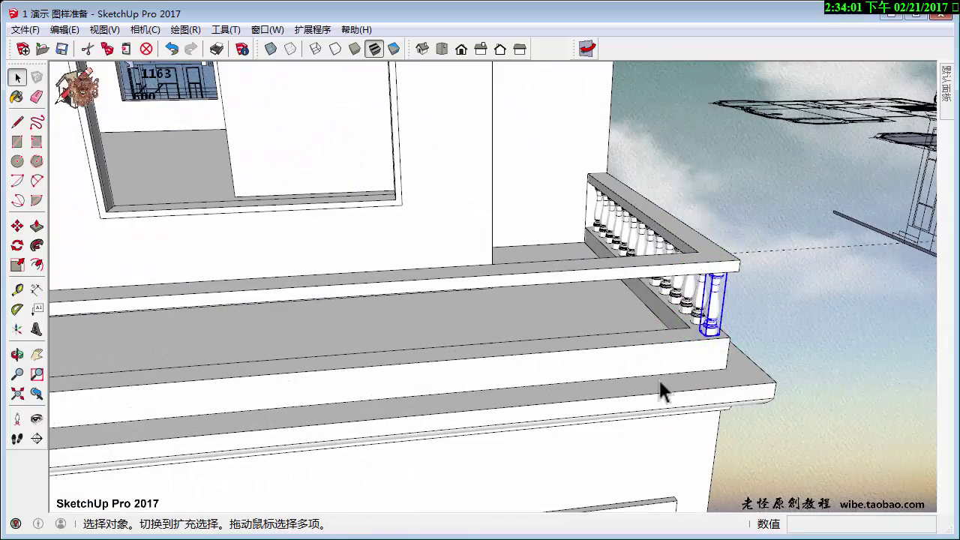
key("m")
left_click(711, 330, "ctrl")
middle_click_drag(711, 334, 365, 358)
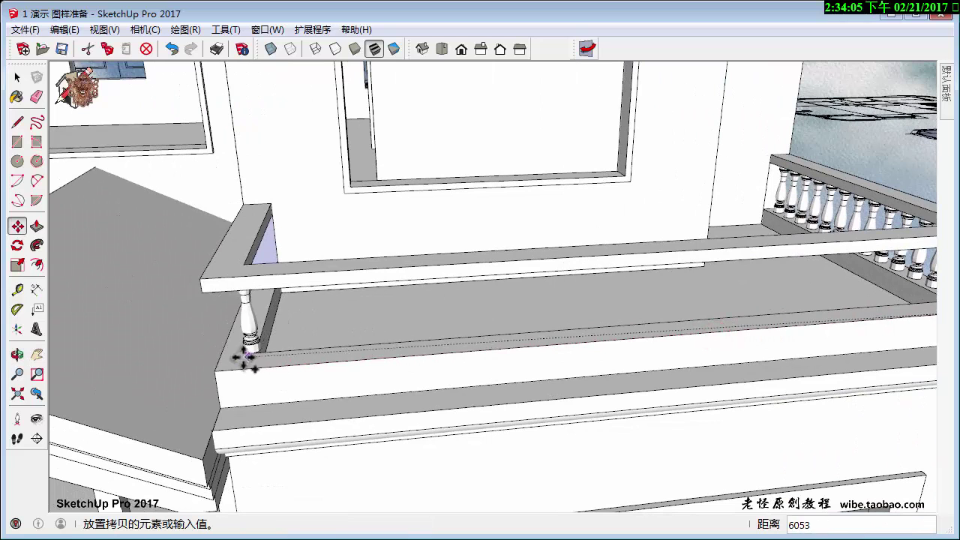
left_click(237, 368)
mouse_move(238, 368)
middle_mouse_down()
mouse_move(310, 364)
mouse_move(252, 375)
middle_mouse_up()
type("20/")
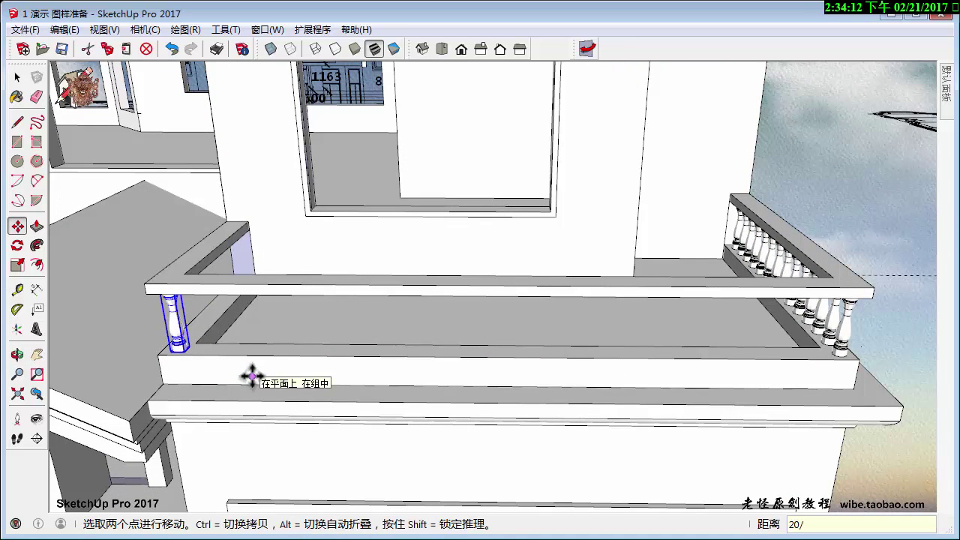
key("Return")
type("/")
key("Return")
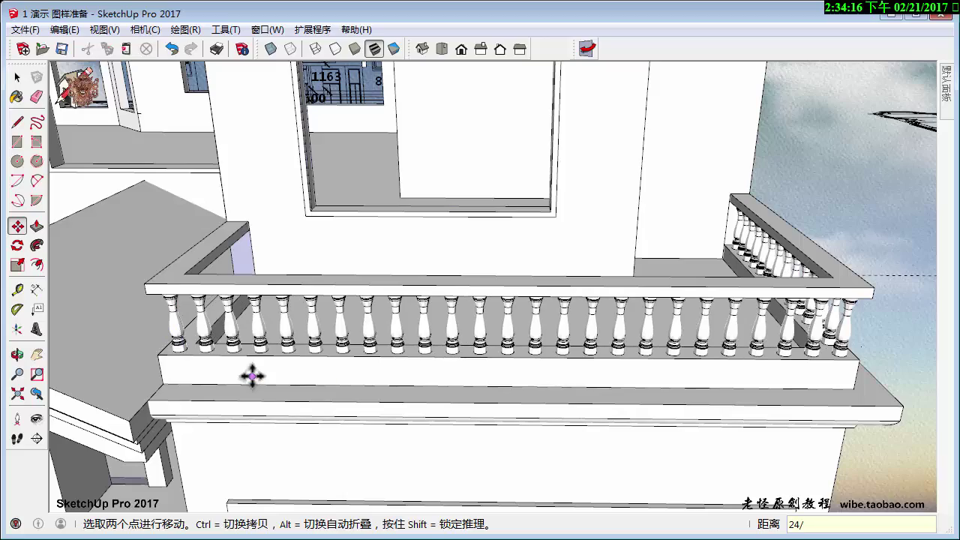
Copy a baluster to the side railing's left post, arraying 8, 6, then 7.
mouse_move(252, 375)
middle_mouse_down()
mouse_move(193, 350)
mouse_move(497, 381)
mouse_move(568, 339)
middle_mouse_up()
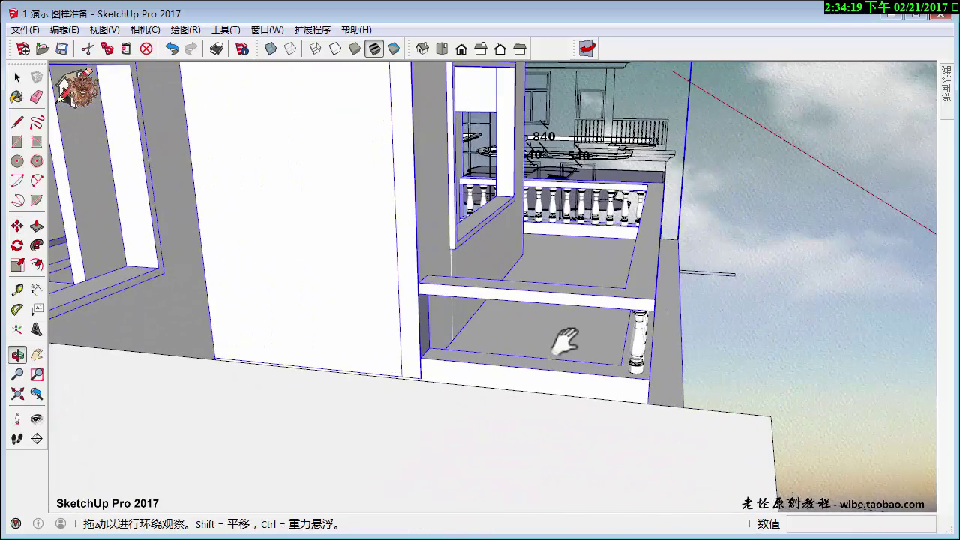
key("space")
key("q")
left_click(635, 334)
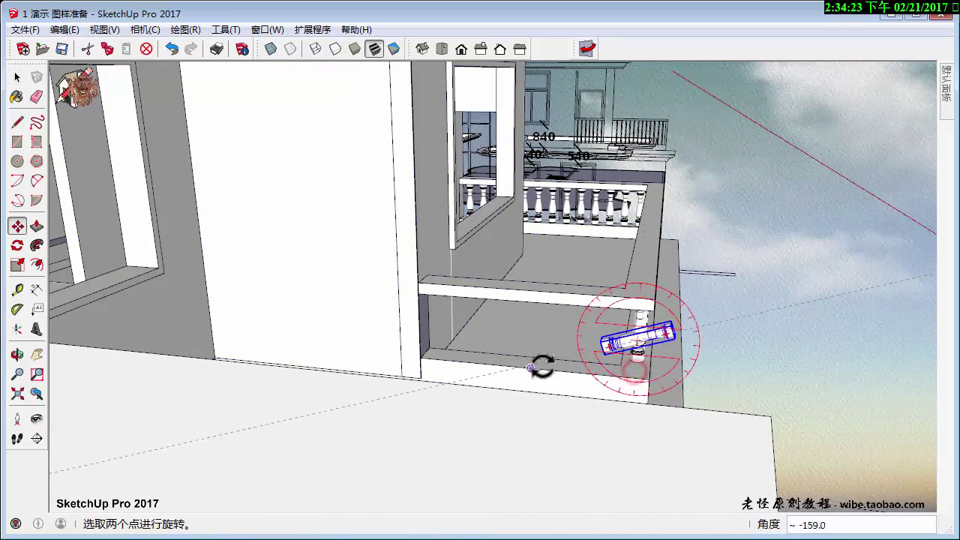
key("space")
key("m")
left_click(635, 342, "ctrl")
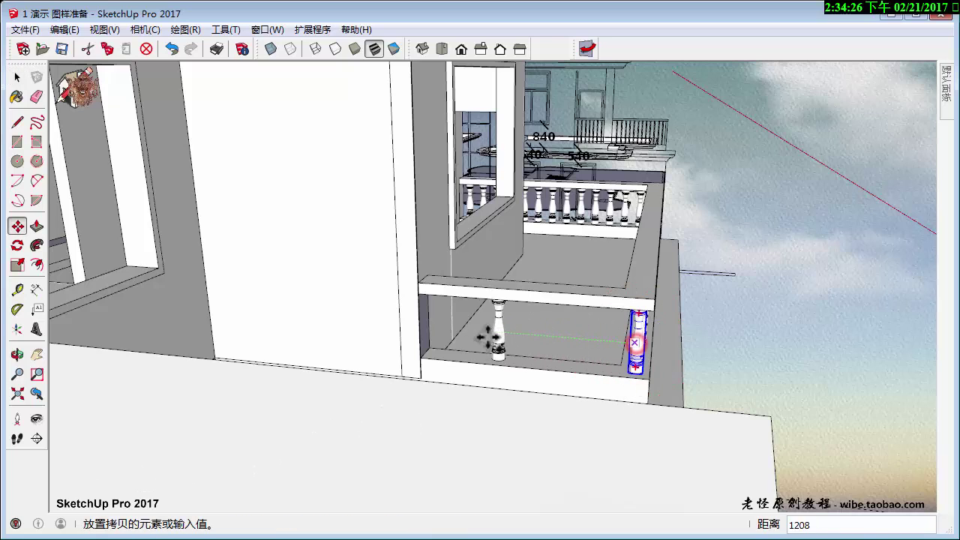
left_click(436, 329)
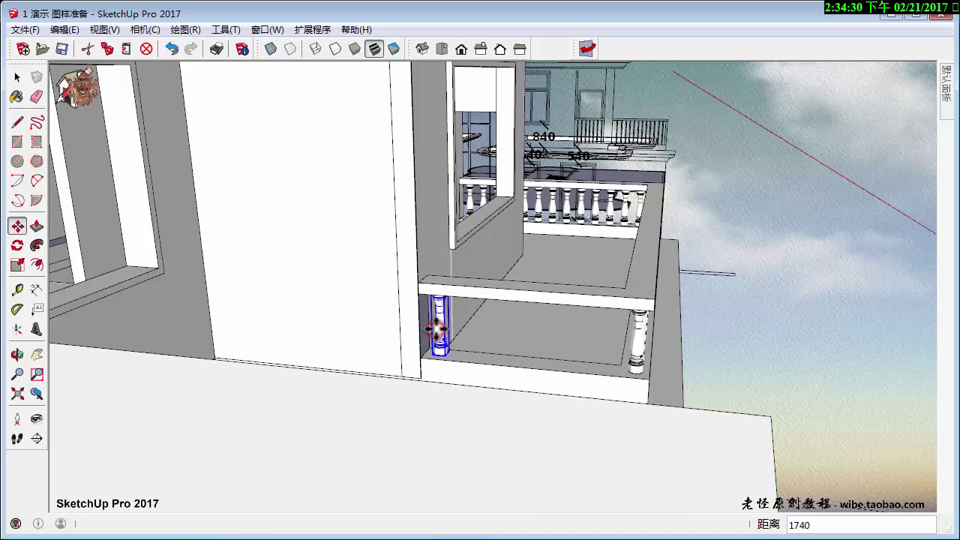
type("/")
key("Return")
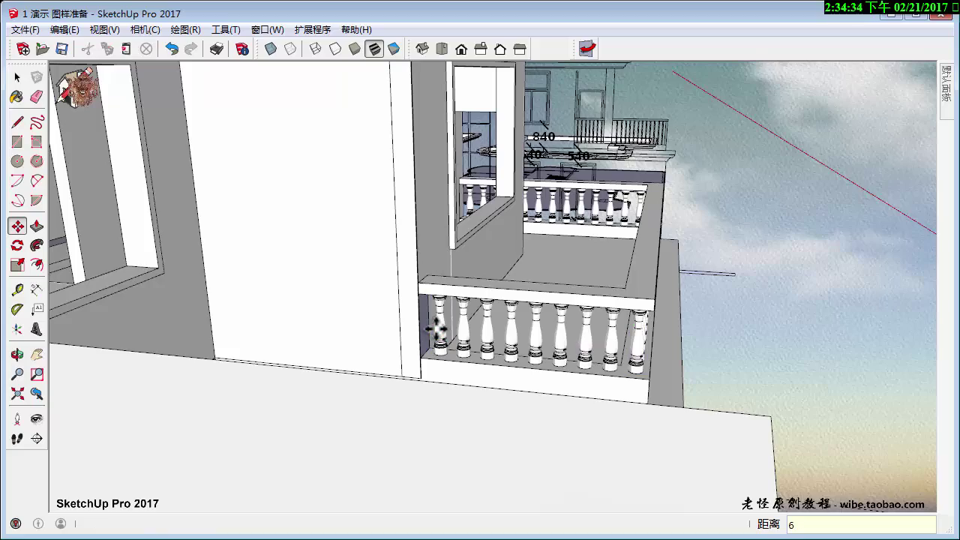
type("/")
key("Return")
key("Return")
key("space")
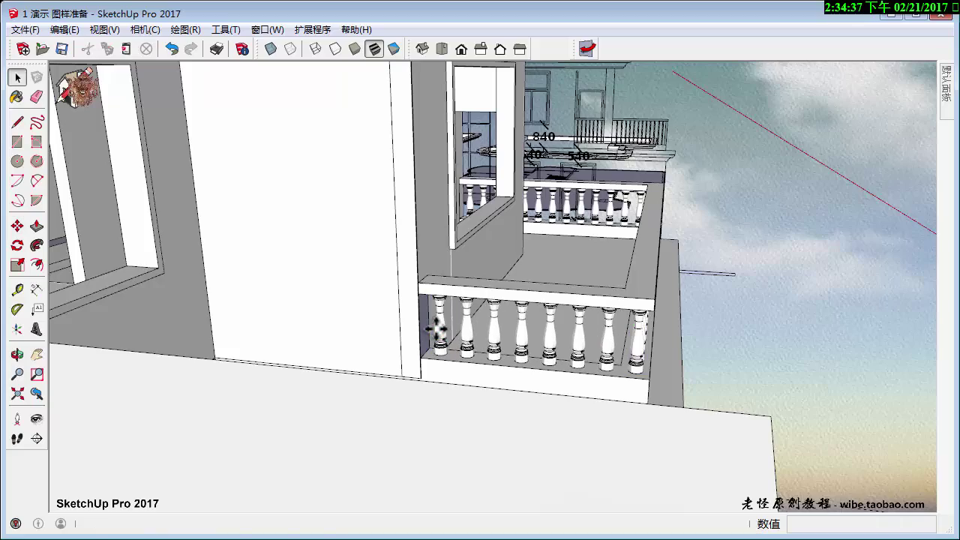
mouse_move(746, 343)
middle_mouse_down()
mouse_move(583, 303)
mouse_move(652, 300)
middle_mouse_up()
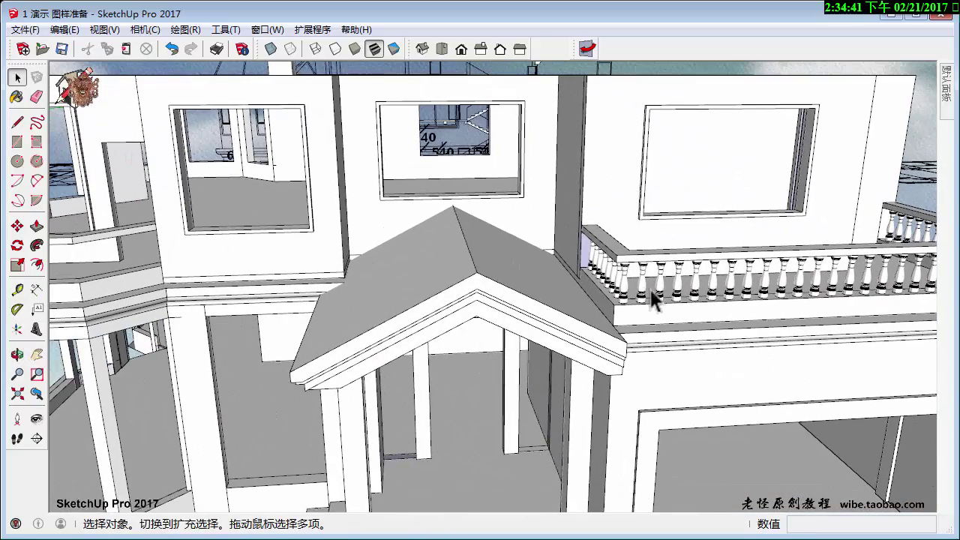
Place a baluster on the bay ledge and array copies across it: 12, 10, then 9.
mouse_move(515, 306)
middle_mouse_down()
mouse_move(765, 325)
mouse_move(353, 352)
middle_mouse_up()
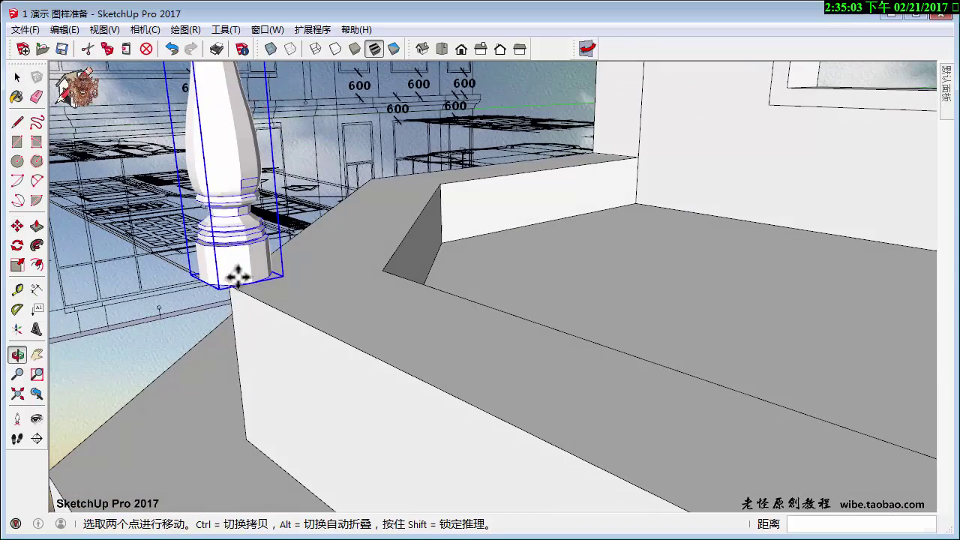
left_click(237, 278)
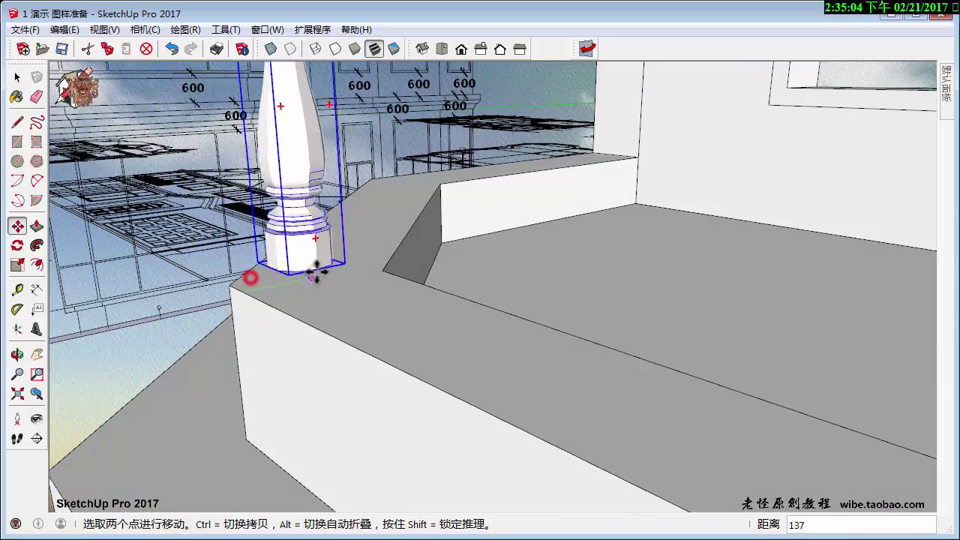
left_click(336, 272)
middle_click_drag(336, 272, 589, 301)
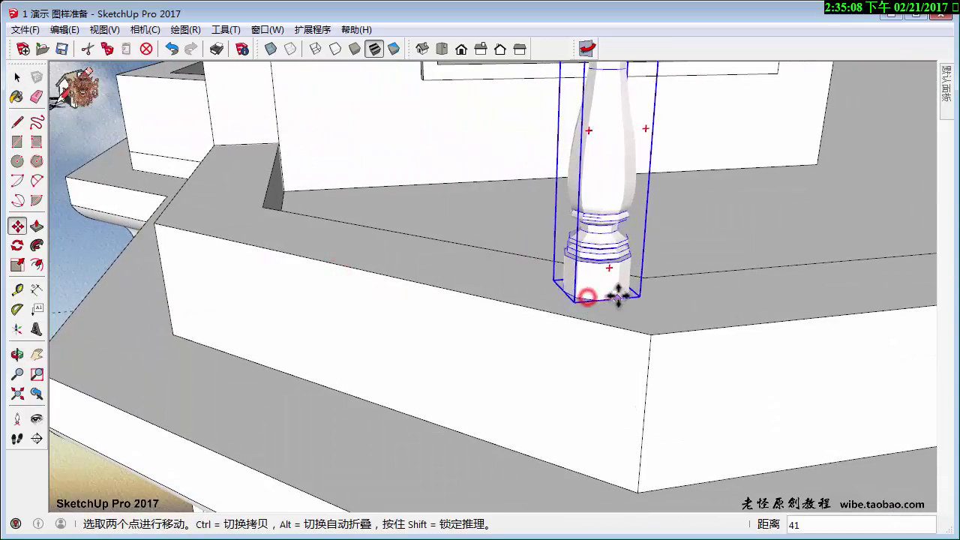
mouse_move(658, 302)
middle_mouse_down()
mouse_move(602, 399)
mouse_move(495, 285)
mouse_move(562, 318)
mouse_move(353, 293)
mouse_move(272, 345)
mouse_move(300, 337)
middle_mouse_up()
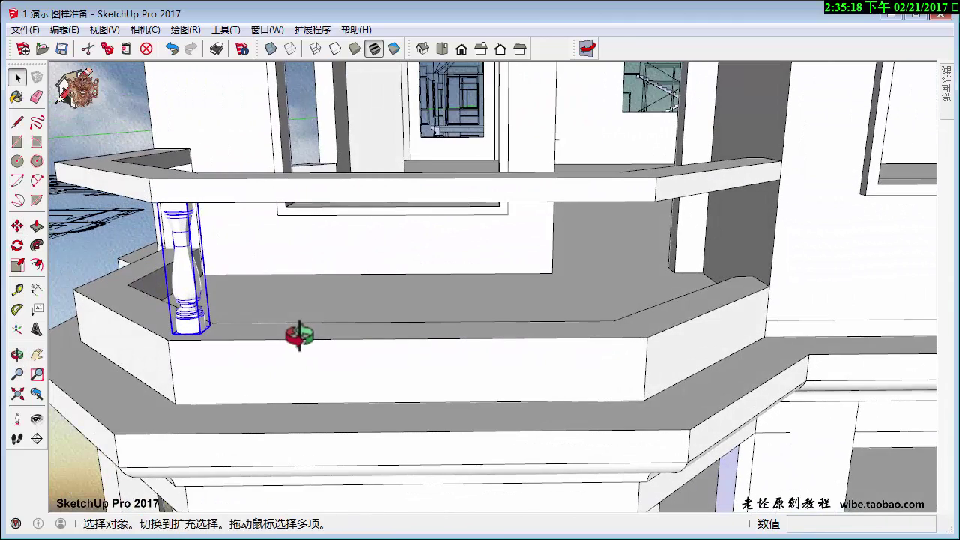
left_click(212, 323)
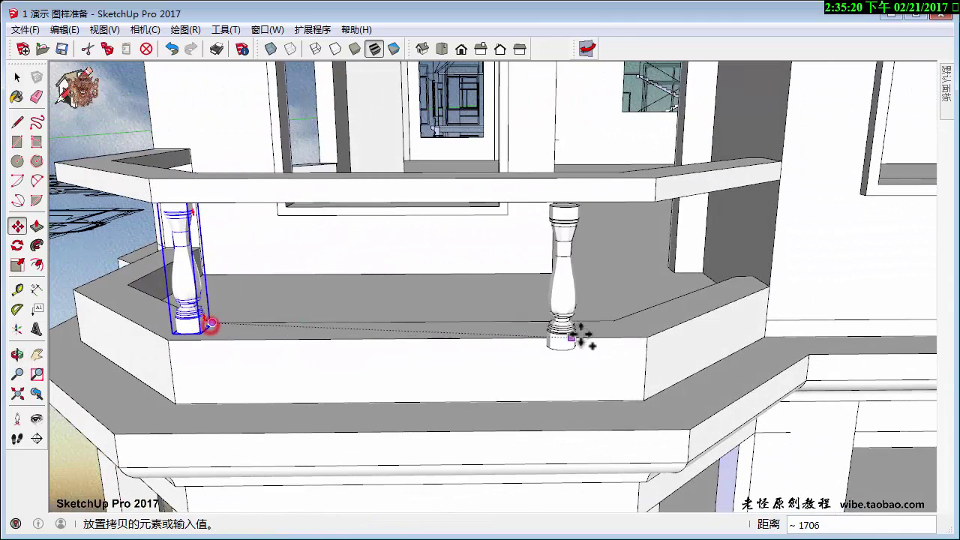
left_click(643, 321)
type("q/")
key("Return")
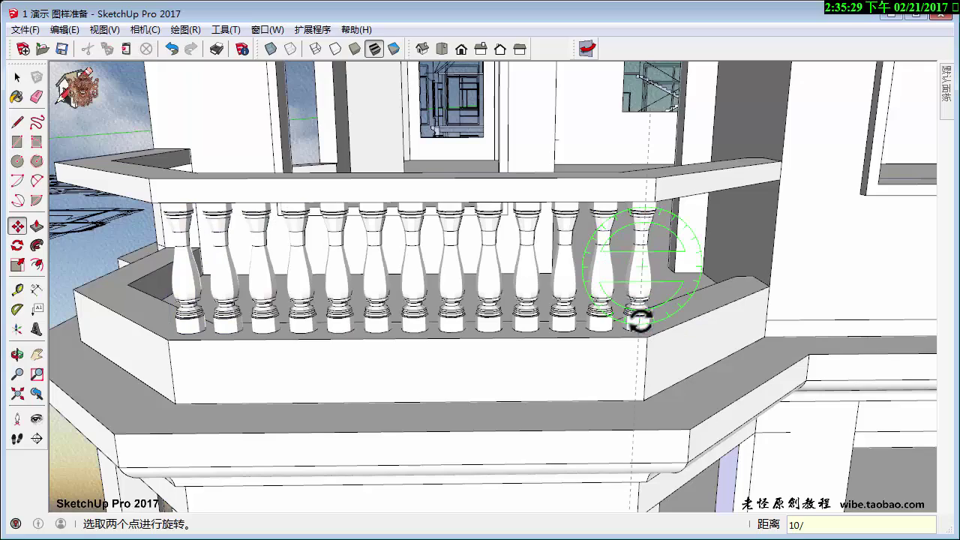
key("Return")
type("/")
key("Return")
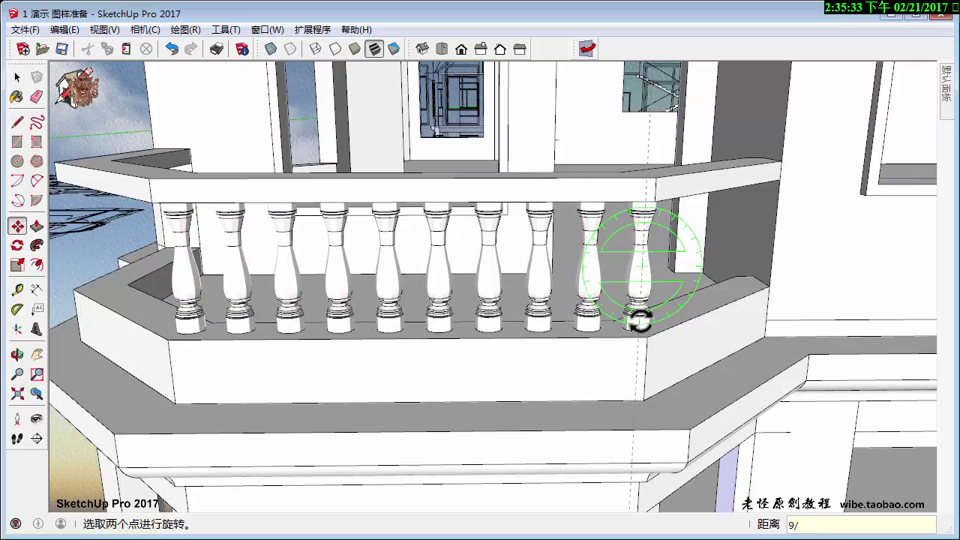
Copy the end baluster along the next railing run, arraying 6 then 5.
middle_click_drag(639, 321, 439, 357)
key("space")
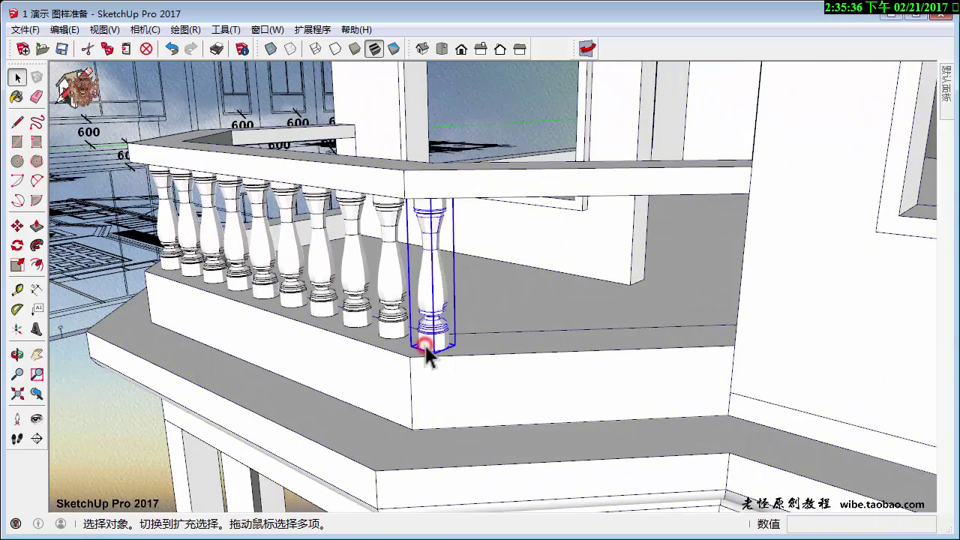
key("ctrl")
left_click(427, 343)
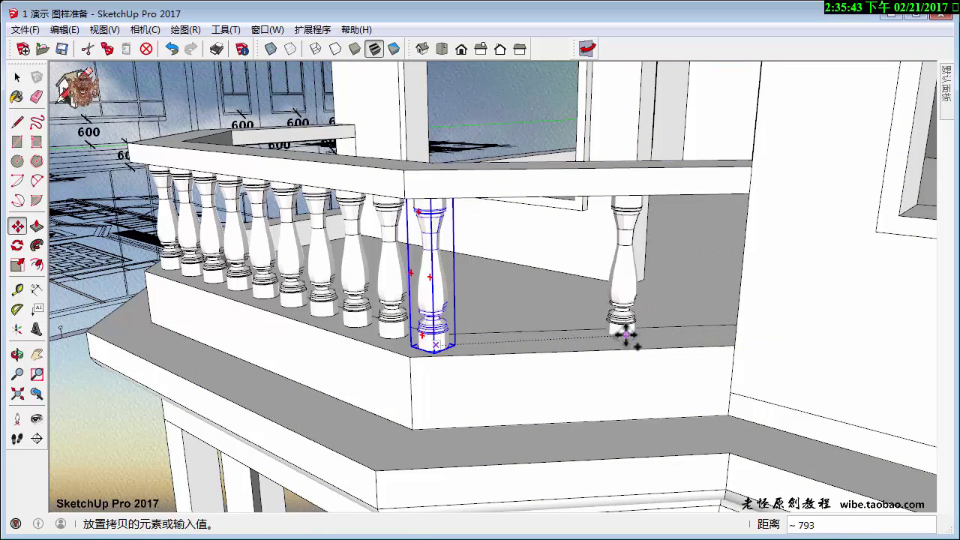
key("space")
scroll(435, 365, "up", 3)
key("m")
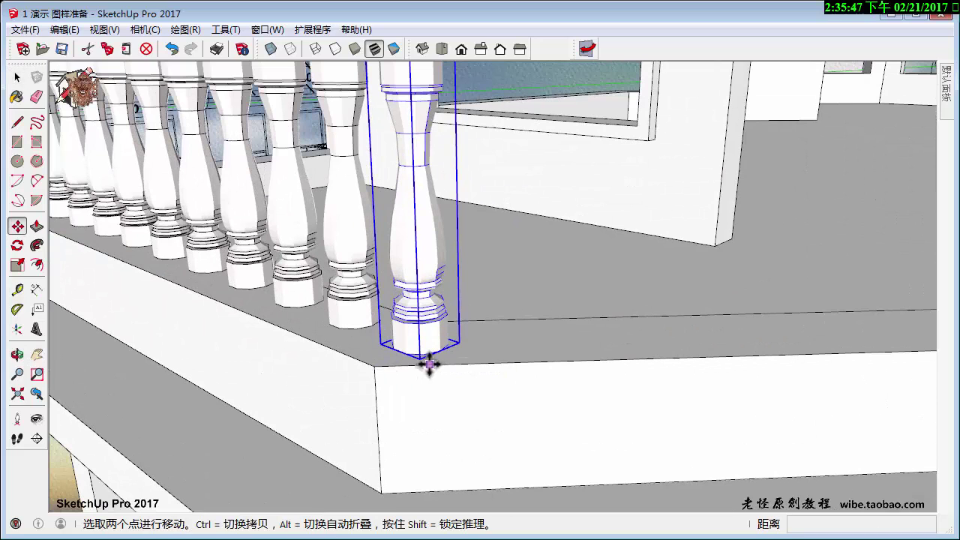
key("ctrl")
left_click(429, 365)
middle_click_drag(475, 368, 310, 365)
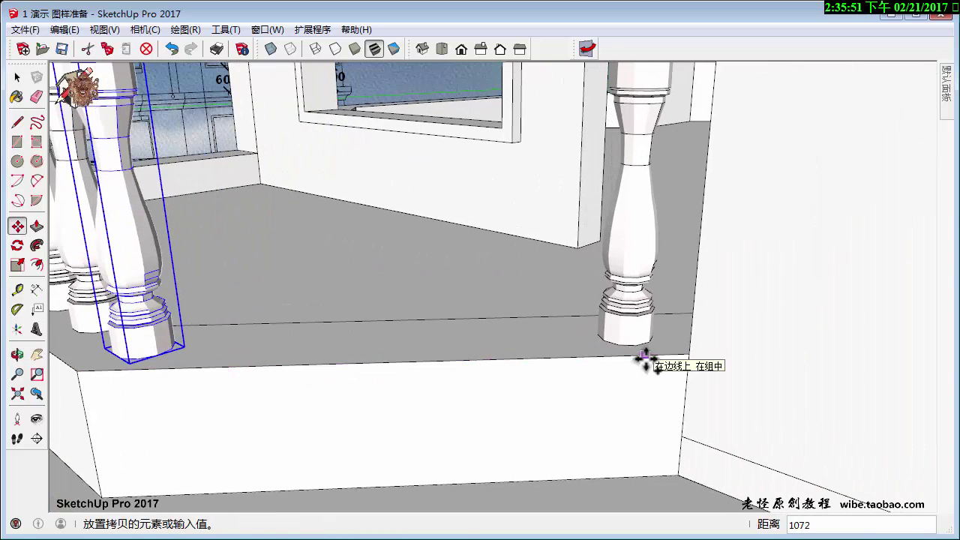
left_click(646, 358)
type("/")
key("Return")
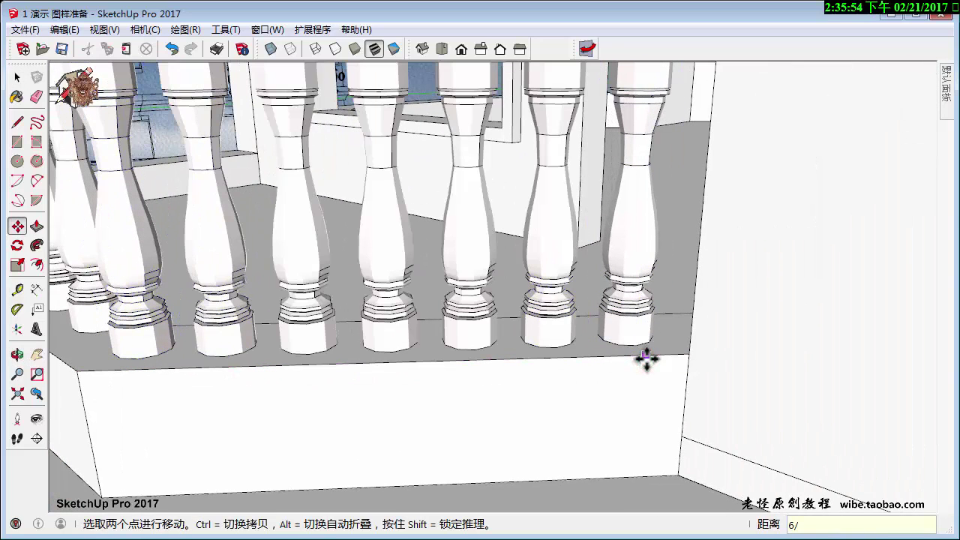
key("Return")
key("space")
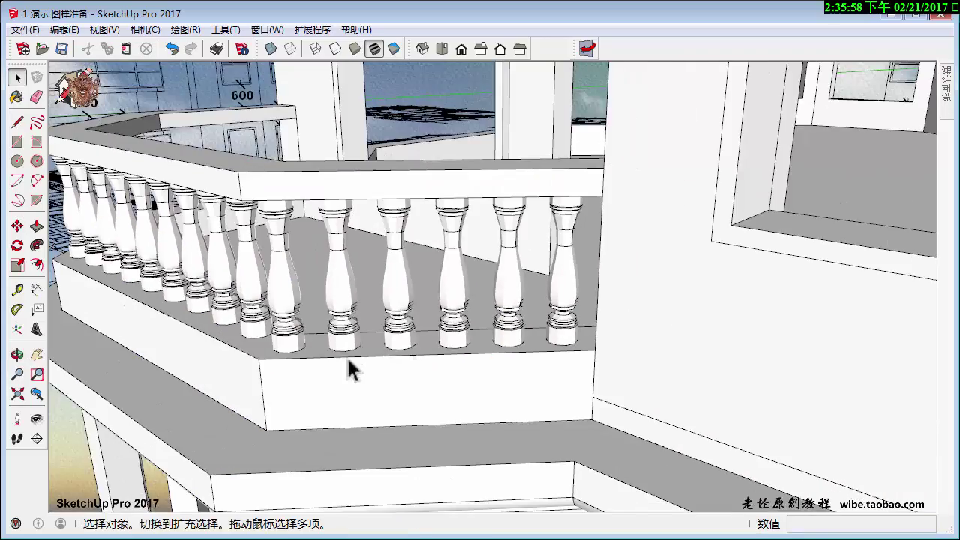
Copy a baluster to the ledge's left corner, arraying 5/ then 4/ evenly.
mouse_move(645, 358)
middle_mouse_down()
mouse_move(348, 365)
mouse_move(583, 309)
mouse_move(587, 367)
middle_mouse_up()
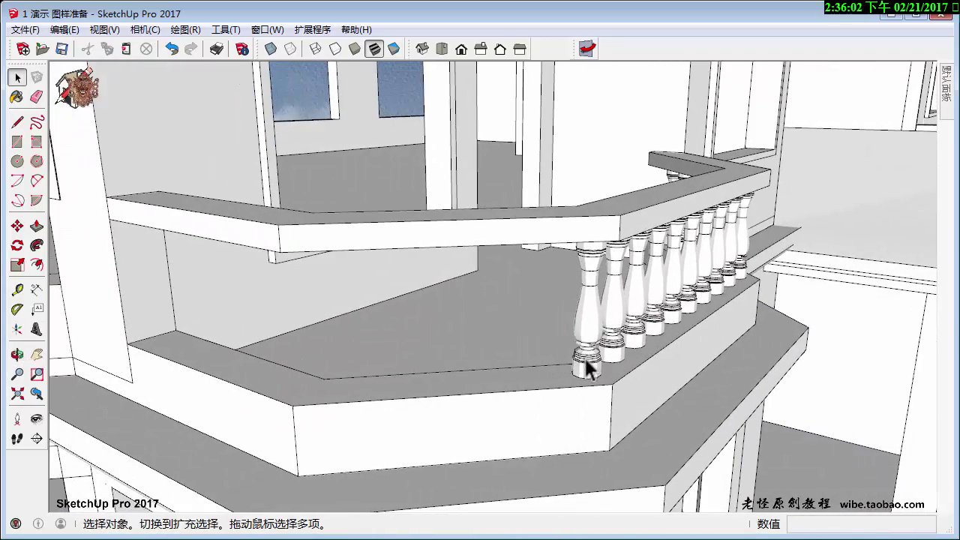
key("m")
left_click(583, 390)
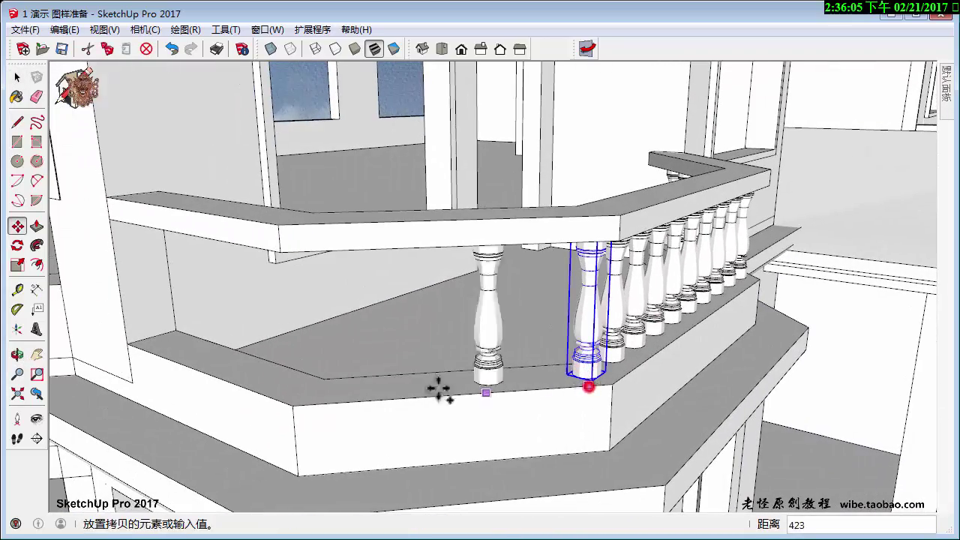
mouse_move(304, 402)
middle_mouse_down()
mouse_move(434, 394)
mouse_move(430, 414)
mouse_move(493, 414)
middle_mouse_up()
type("/")
key("Return")
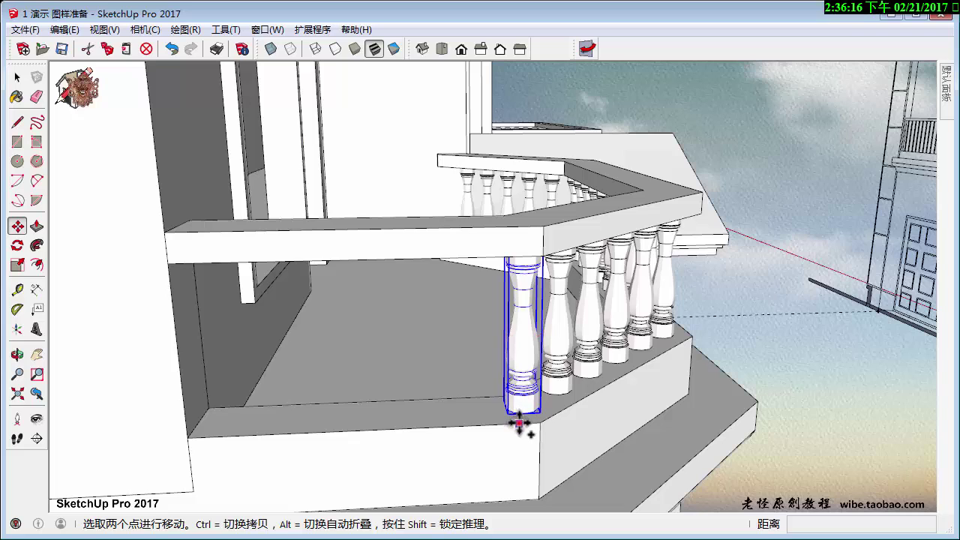
left_click(519, 424)
left_click(224, 444)
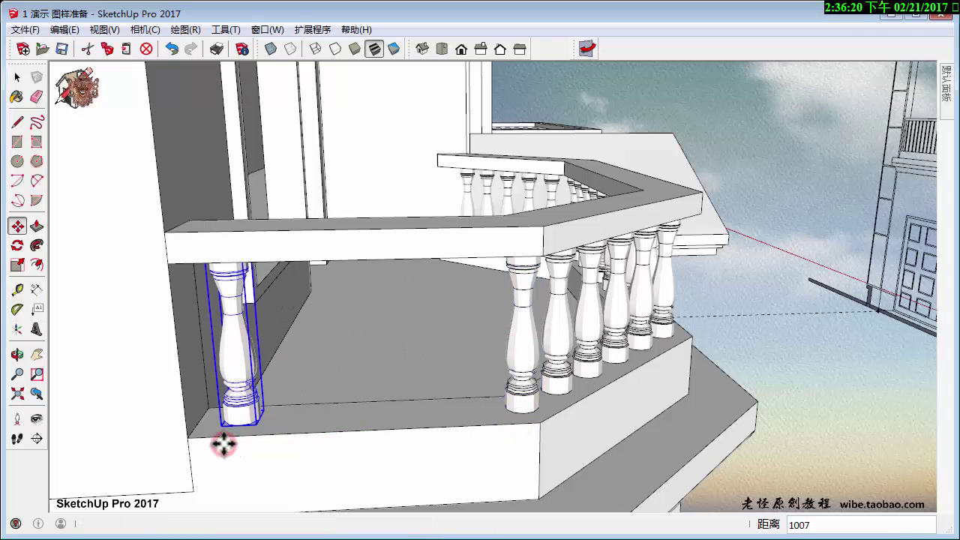
type("5/")
key("Return")
type("/")
key("Return")
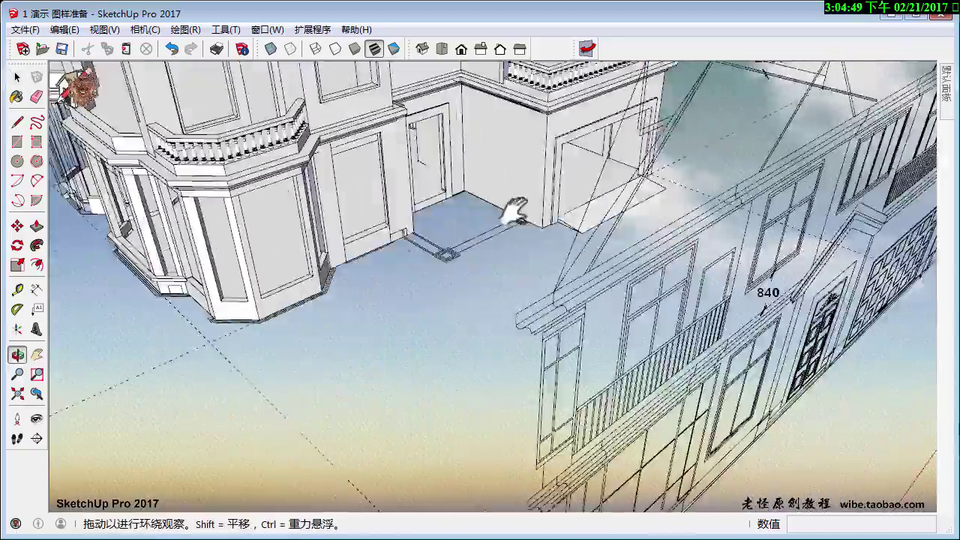
Draw Line edges closing the wall face above the portico door.
mouse_move(604, 308)
middle_mouse_down()
mouse_move(606, 278)
mouse_move(455, 254)
middle_mouse_up()
scroll(472, 253, "up", 5)
scroll(462, 275, "down", 2)
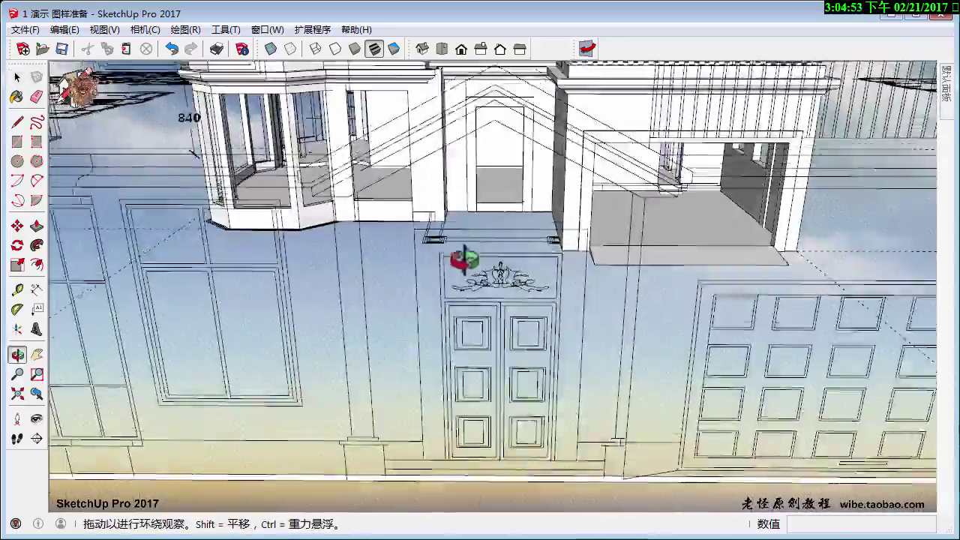
key("space")
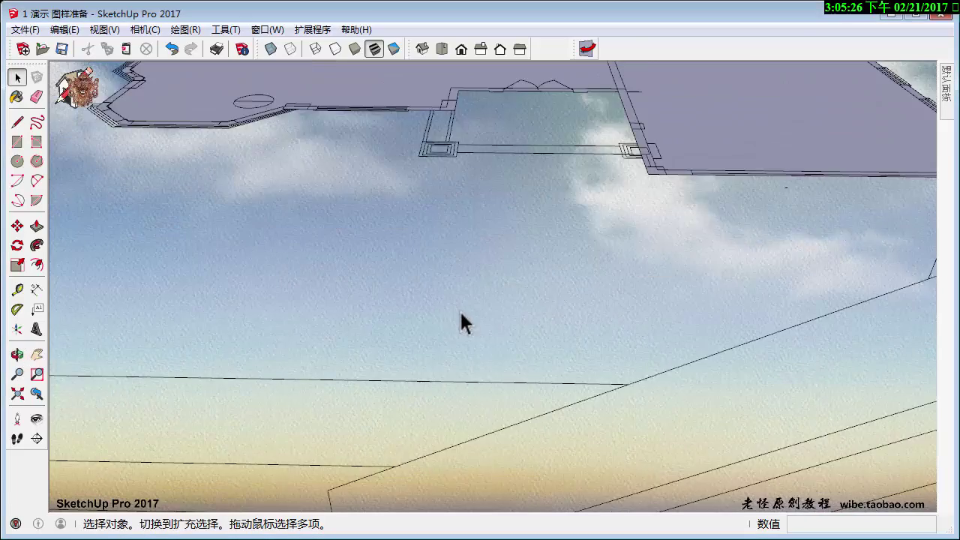
key("l")
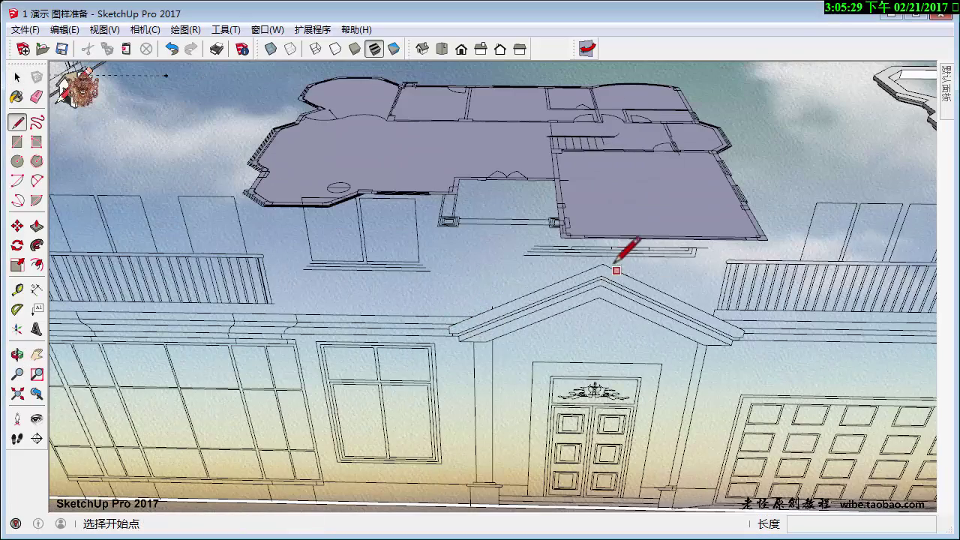
mouse_move(600, 297)
middle_mouse_down()
mouse_move(508, 223)
mouse_move(500, 264)
mouse_move(473, 290)
middle_mouse_up()
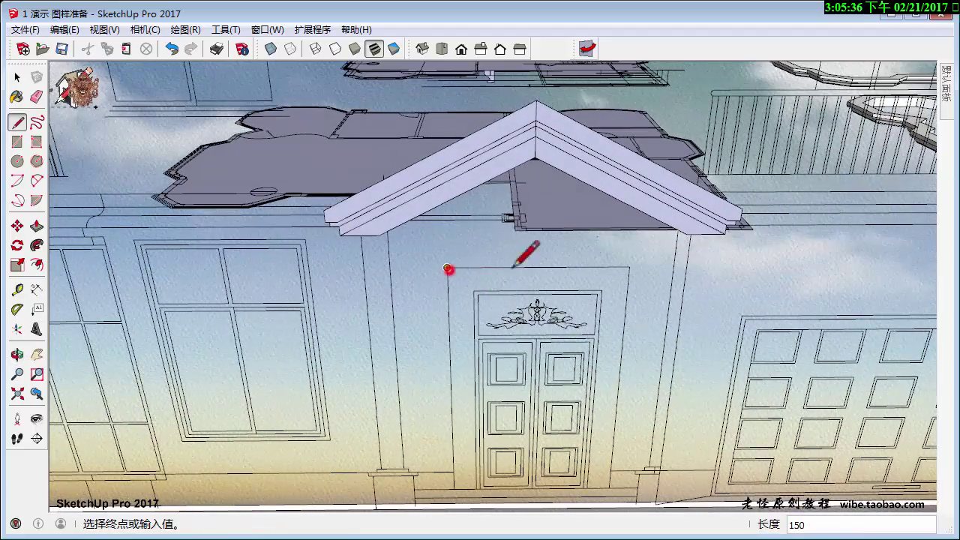
left_click(629, 266)
middle_click_drag(630, 265, 622, 267)
scroll(557, 240, "up", 5)
scroll(345, 240, "down", 3)
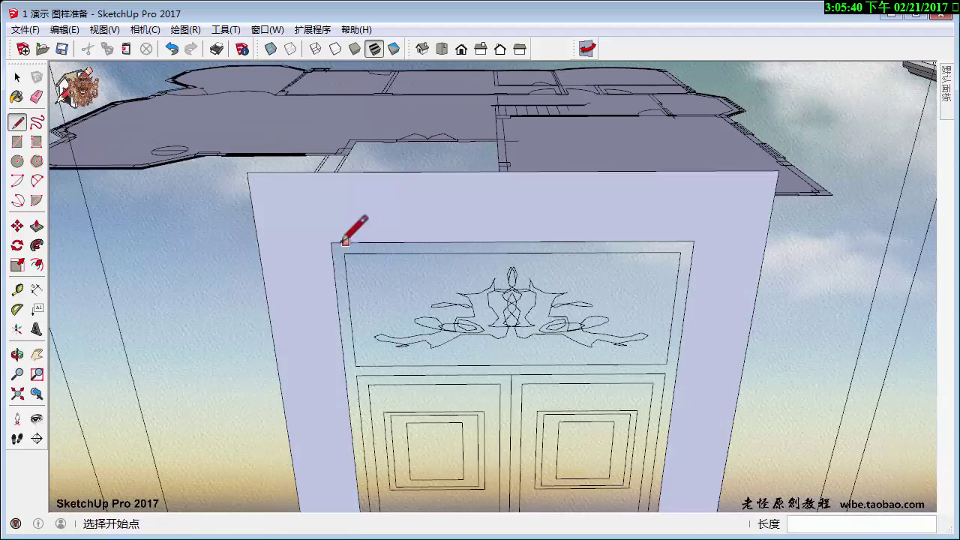
left_click(694, 241)
middle_click_drag(694, 241, 507, 273)
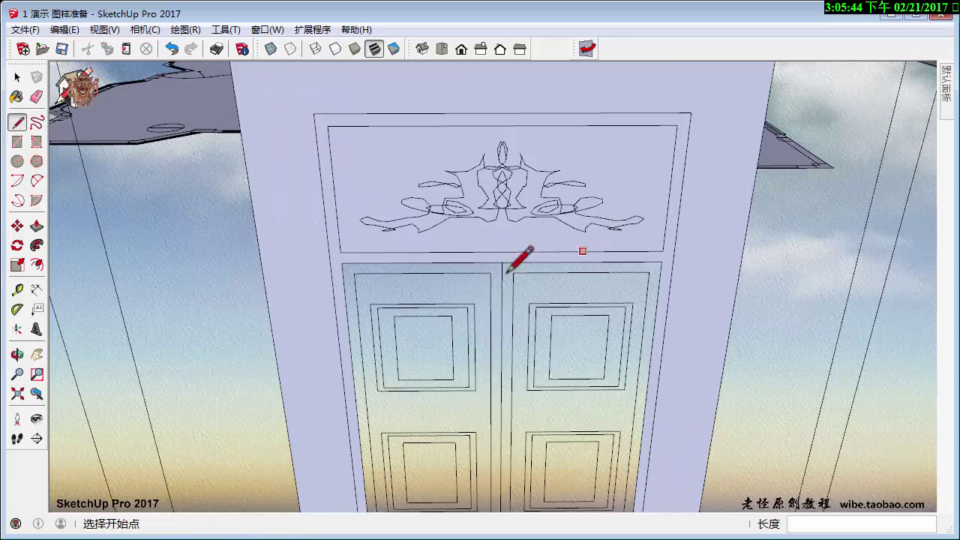
left_click(658, 262)
Trace the porch column edge down to its base beside the door.
mouse_move(658, 262)
middle_mouse_down()
mouse_move(677, 300)
mouse_move(687, 382)
middle_mouse_up()
scroll(683, 297, "down", 3)
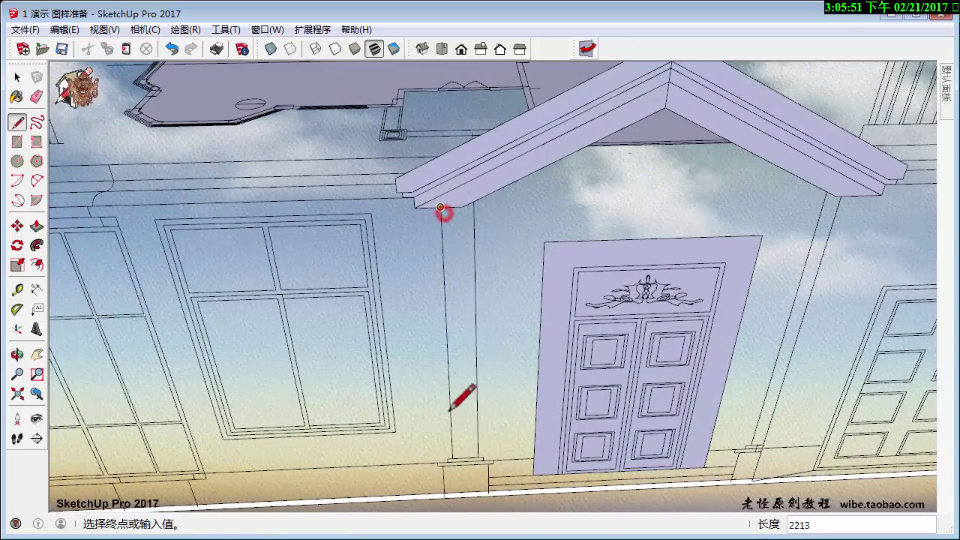
left_click(453, 458)
mouse_move(480, 381)
middle_mouse_down()
mouse_move(480, 322)
mouse_move(450, 307)
mouse_move(450, 398)
middle_mouse_up()
scroll(416, 455, "up", 3)
scroll(413, 472, "down", 5)
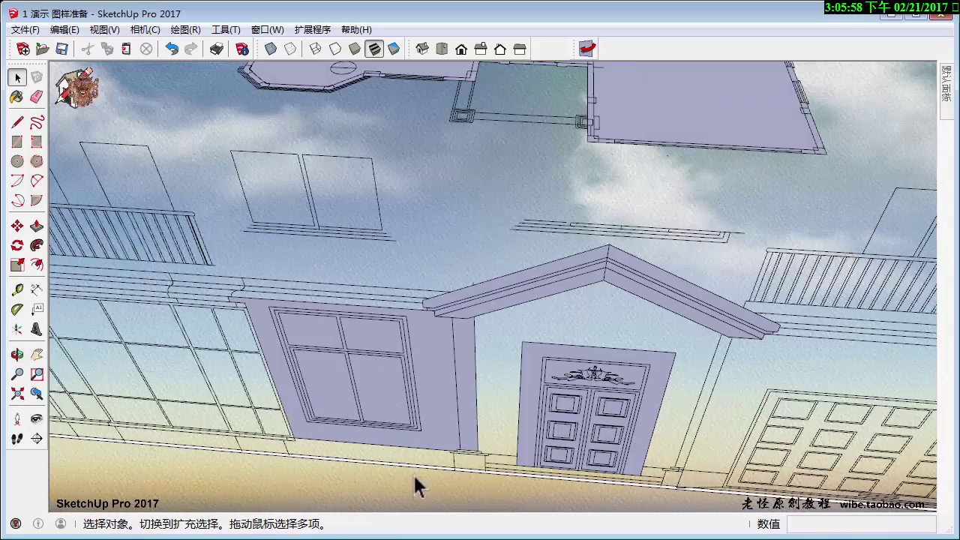
Erase the wall face, window and stray edges left of the door, restoring the bottom edge.
key("e")
left_click_drag(394, 468, 396, 366)
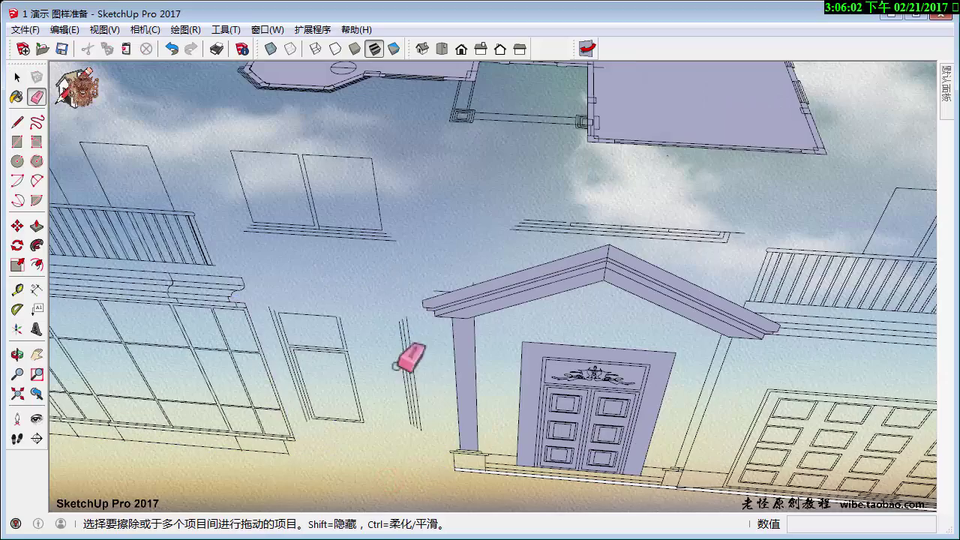
mouse_move(423, 336)
middle_mouse_down()
mouse_move(418, 322)
mouse_move(593, 353)
mouse_move(615, 369)
middle_mouse_up()
left_click_drag(649, 425, 656, 410)
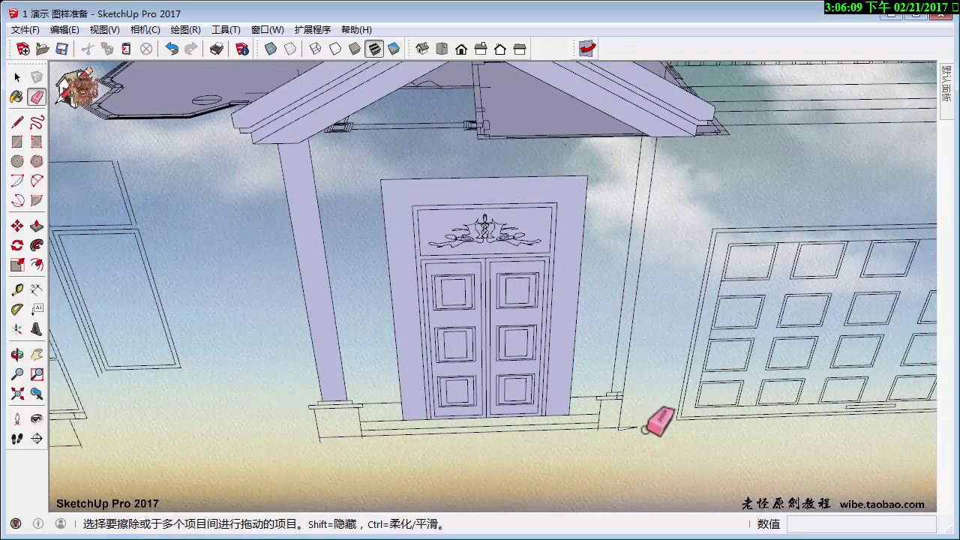
key("ctrl+z")
Close a small face at the column base with a line.
key("l")
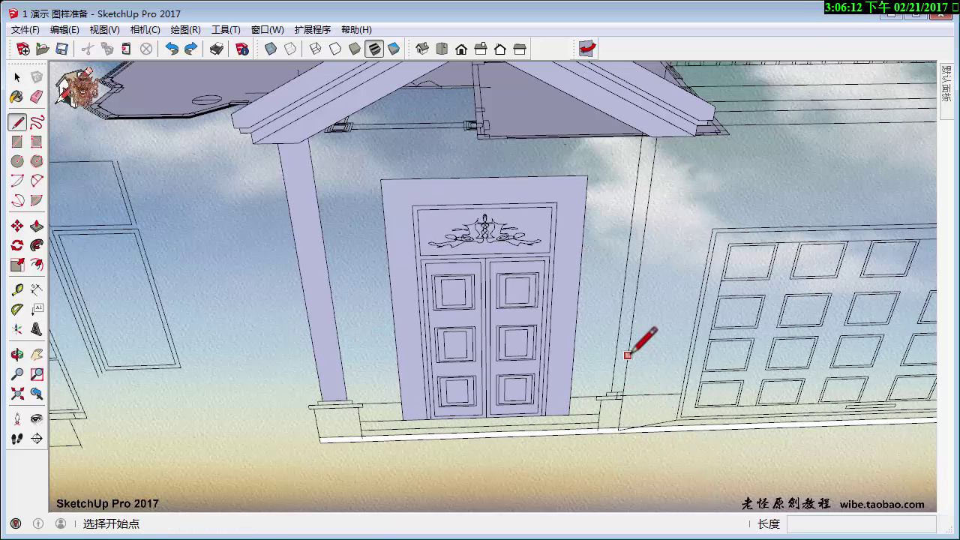
left_click(621, 463)
key("space")
key("e")
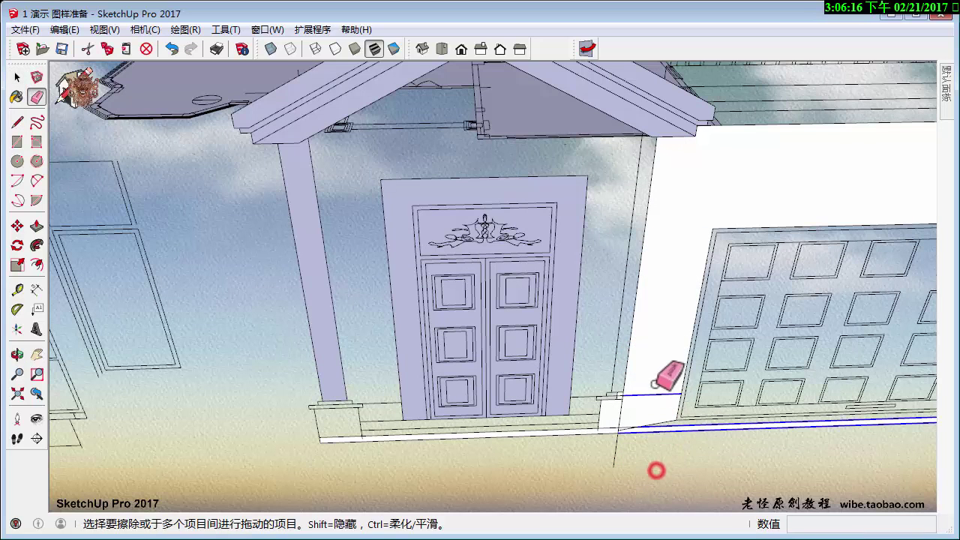
middle_click_drag(629, 427, 590, 368)
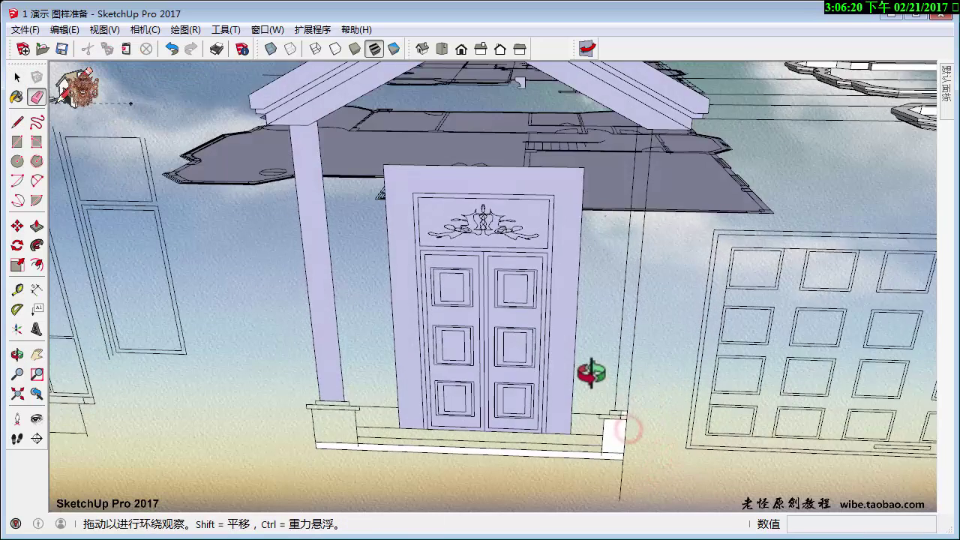
mouse_move(621, 461)
middle_mouse_down()
mouse_move(568, 412)
mouse_move(587, 410)
middle_mouse_up()
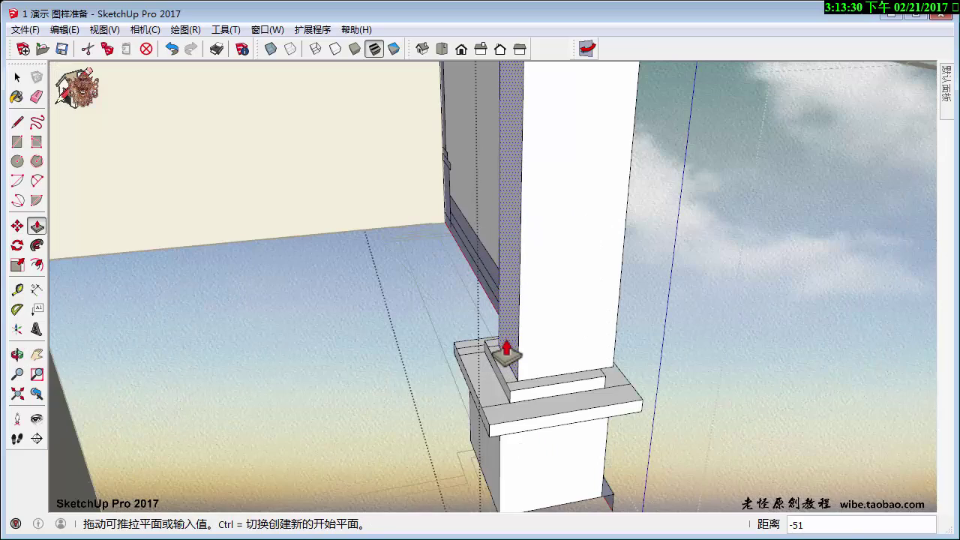
Orbit around the column base to inspect its edges from several angles.
key("space")
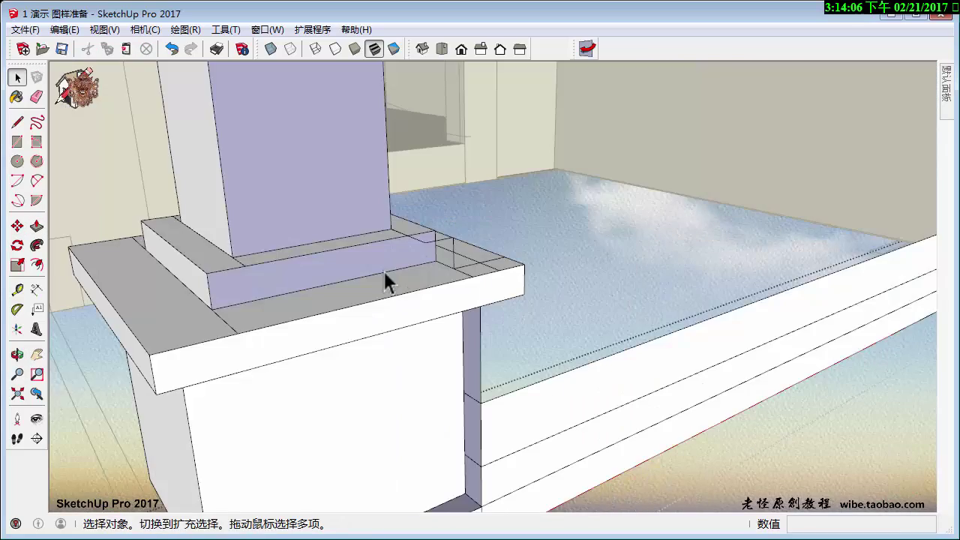
mouse_move(390, 279)
middle_mouse_down()
mouse_move(518, 226)
mouse_move(551, 268)
middle_mouse_up()
key("e")
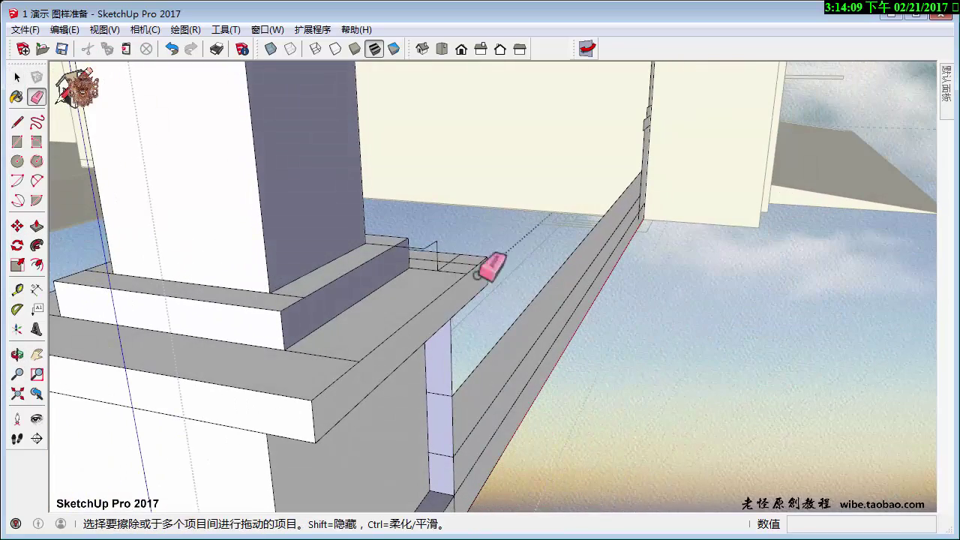
middle_click_drag(434, 242, 435, 284)
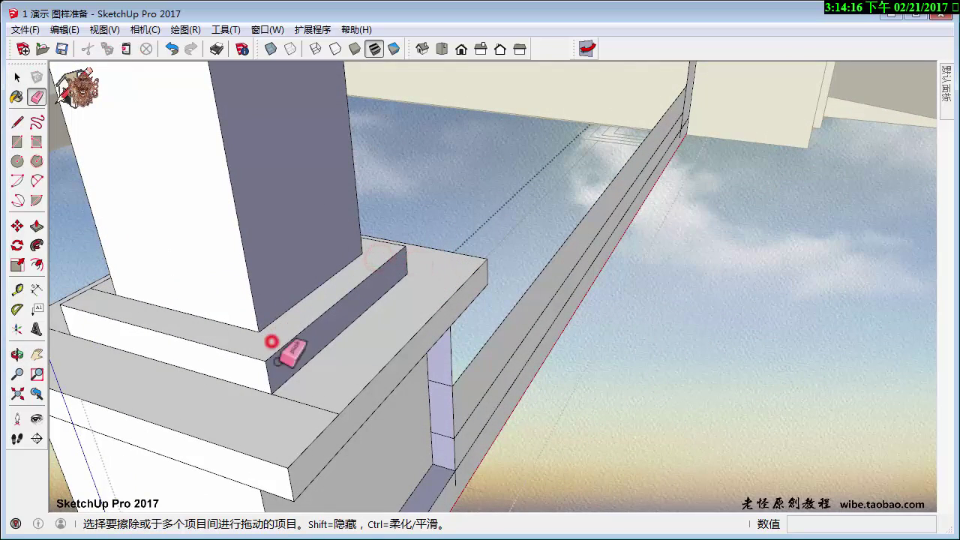
mouse_move(373, 393)
middle_mouse_down()
mouse_move(545, 358)
mouse_move(518, 281)
middle_mouse_up()
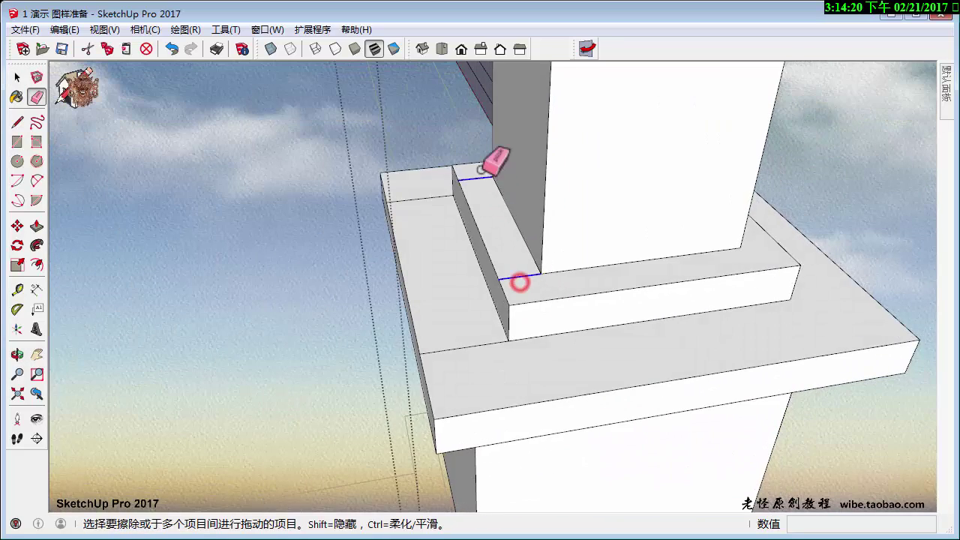
mouse_move(439, 184)
middle_mouse_down()
mouse_move(475, 250)
mouse_move(368, 240)
mouse_move(409, 386)
middle_mouse_up()
key("space")
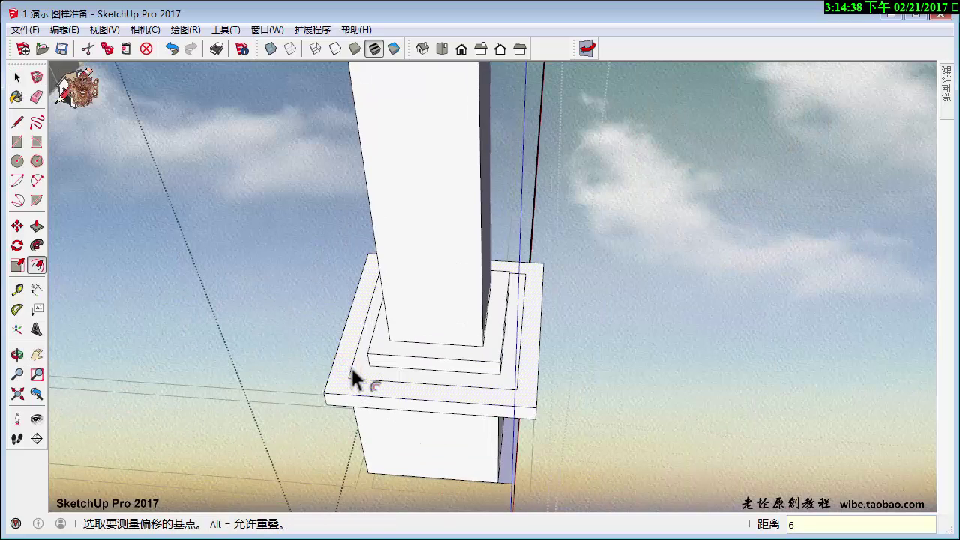
mouse_move(372, 360)
middle_mouse_down()
mouse_move(360, 278)
mouse_move(347, 278)
middle_mouse_up()
Push/Pull the ring face around the column base up into a new step.
key("p")
key("space")
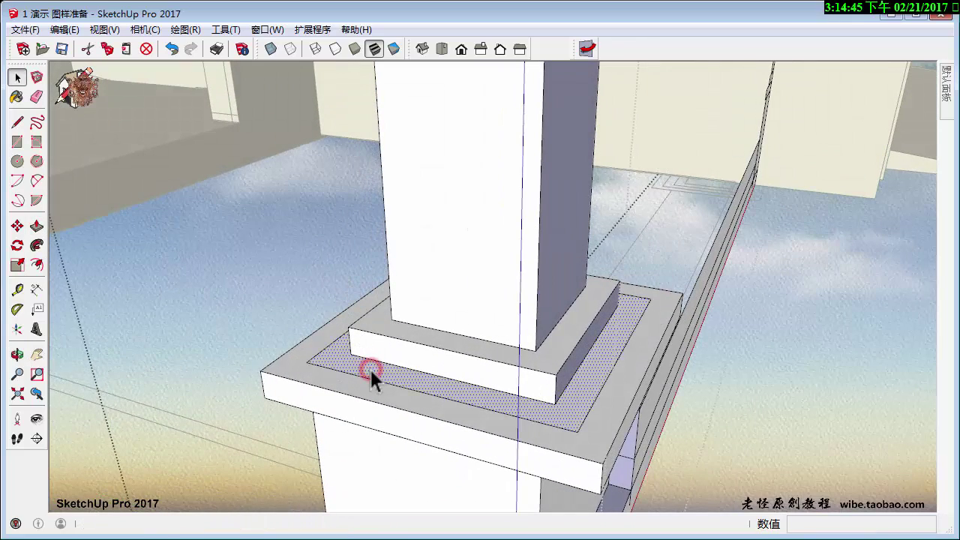
key("p")
left_click(371, 370)
left_click(368, 358)
left_click(379, 347)
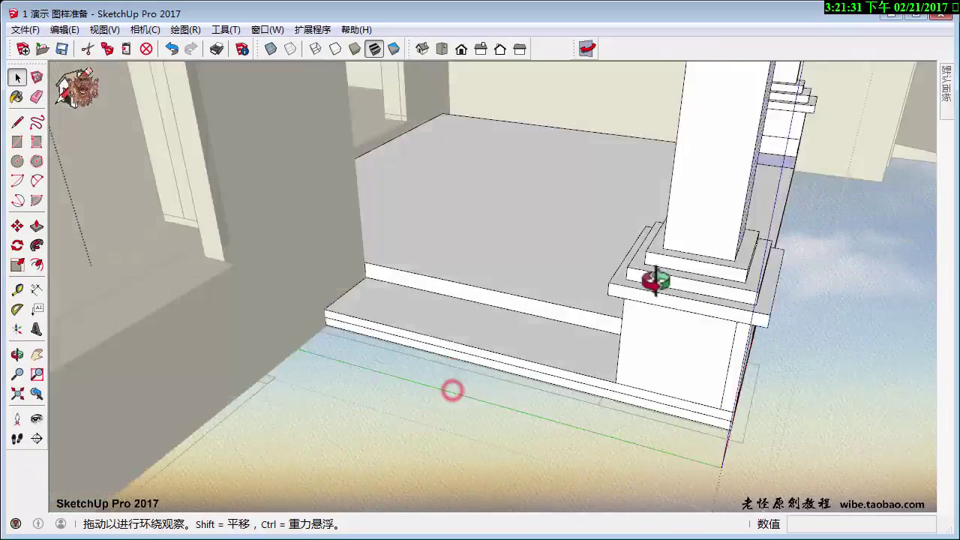
Orbit around the porch to view the back column base and the gable.
middle_click_drag(452, 388, 670, 270)
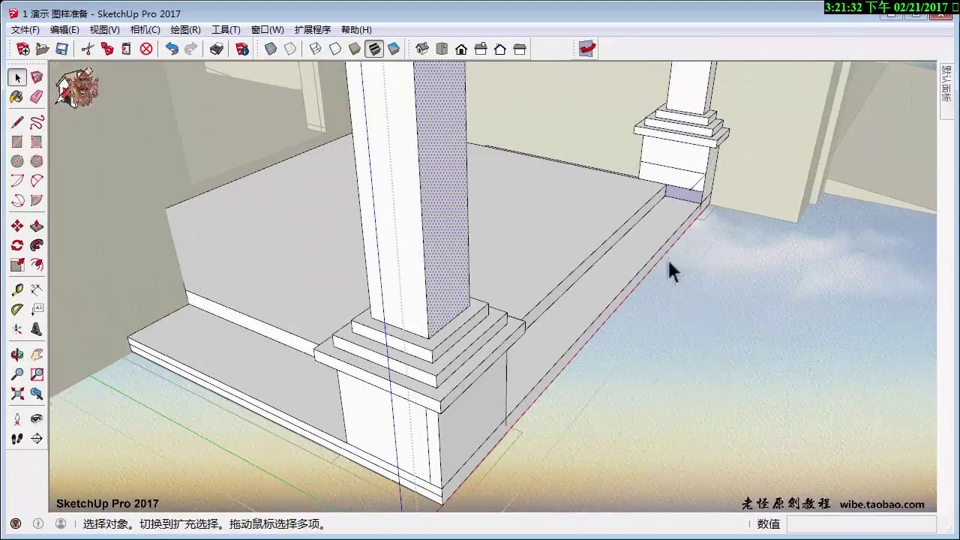
scroll(669, 262, "up", 3)
middle_click_drag(622, 290, 690, 259)
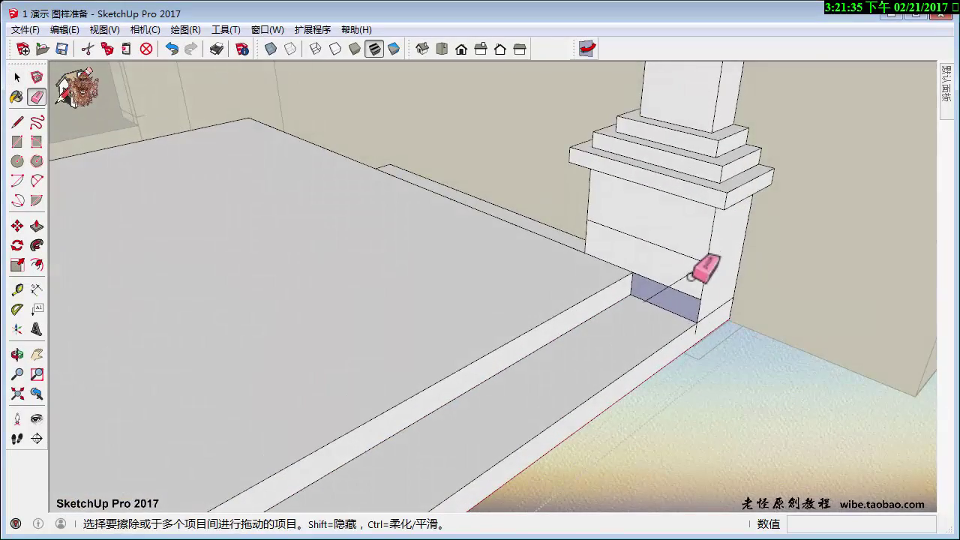
scroll(676, 286, "down", 3)
mouse_move(677, 300)
middle_mouse_down()
mouse_move(600, 336)
mouse_move(517, 328)
middle_mouse_up()
scroll(517, 327, "down", 3)
scroll(482, 396, "down", 3)
mouse_move(508, 285)
middle_mouse_down()
mouse_move(488, 295)
mouse_move(370, 276)
middle_mouse_up()
Start a Push/Pull on the gable face and zoom in on the eave edge.
key("p")
scroll(370, 276, "up", 3)
left_click(386, 275)
scroll(518, 199, "up", 3)
middle_click_drag(518, 199, 250, 154)
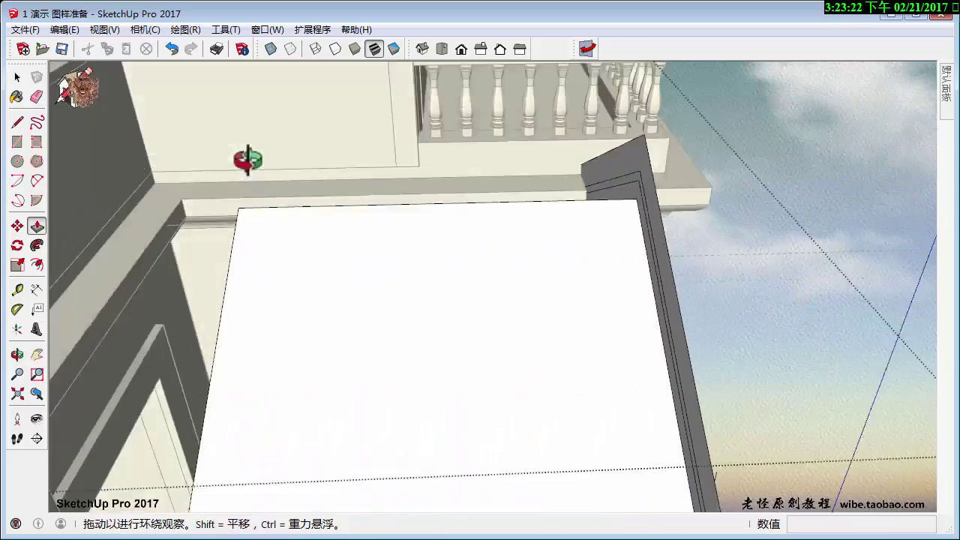
scroll(145, 210, "up", 2)
scroll(383, 212, "down", 3)
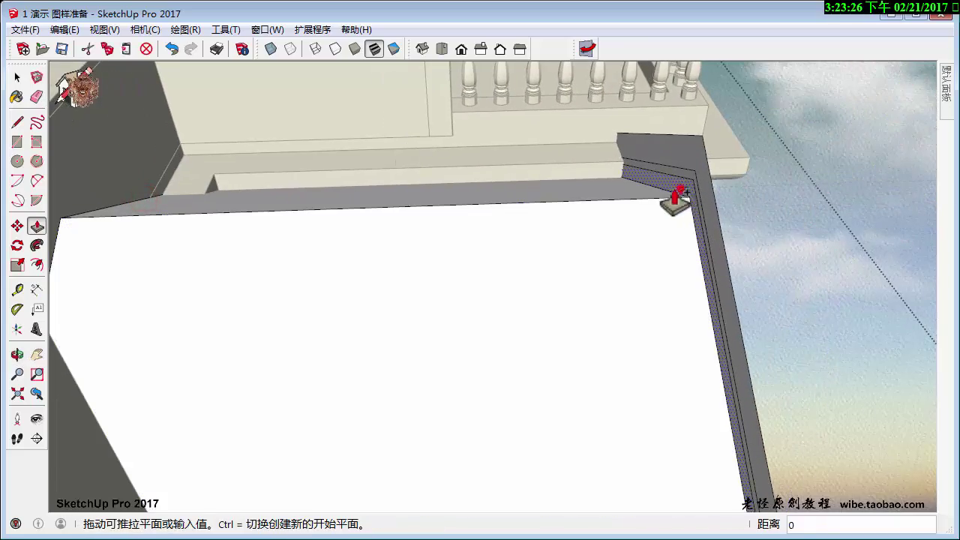
scroll(677, 197, "up", 5)
middle_click_drag(643, 183, 444, 178)
scroll(506, 180, "down", 3)
scroll(206, 158, "up", 2)
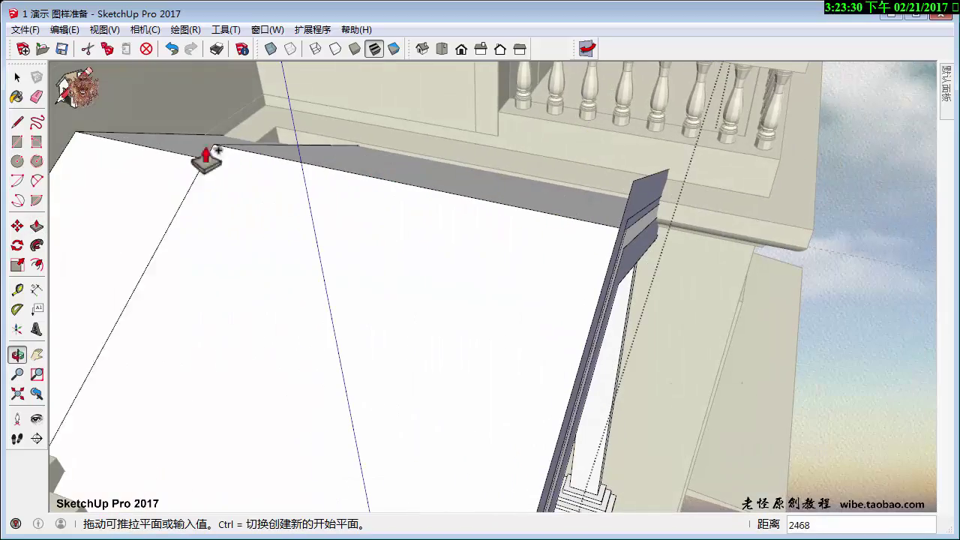
mouse_move(450, 176)
middle_mouse_down()
mouse_move(578, 163)
mouse_move(819, 186)
mouse_move(523, 200)
middle_mouse_up()
scroll(529, 195, "up", 2)
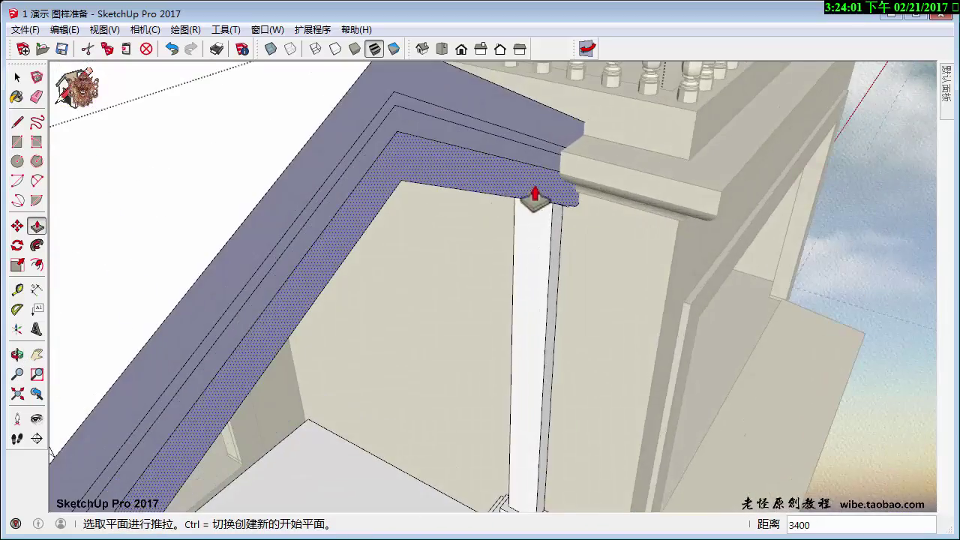
Push the eave face 120 out past the wall corner.
left_click(530, 195)
mouse_move(720, 197)
middle_mouse_down()
mouse_move(649, 214)
mouse_move(525, 189)
middle_mouse_up()
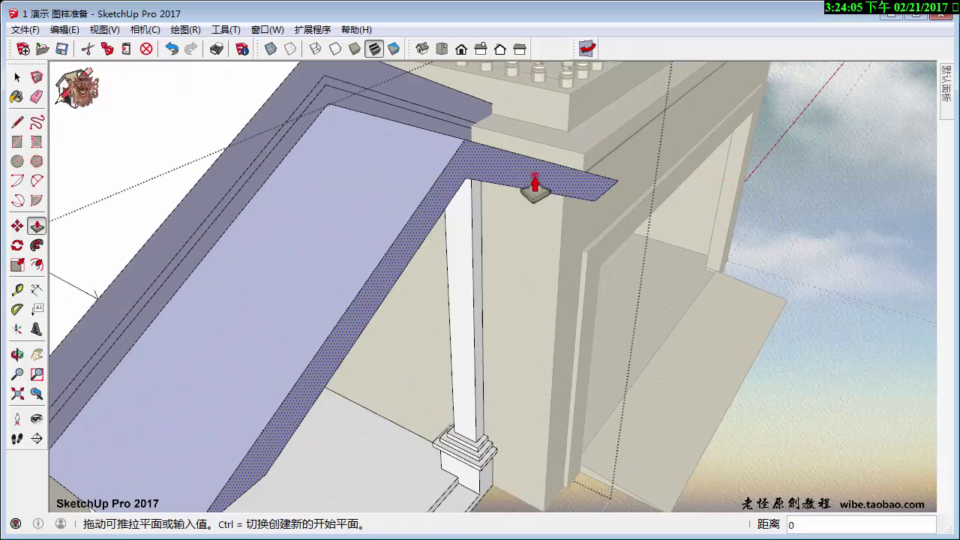
scroll(525, 188, "up", 3)
type("0")
key("Return")
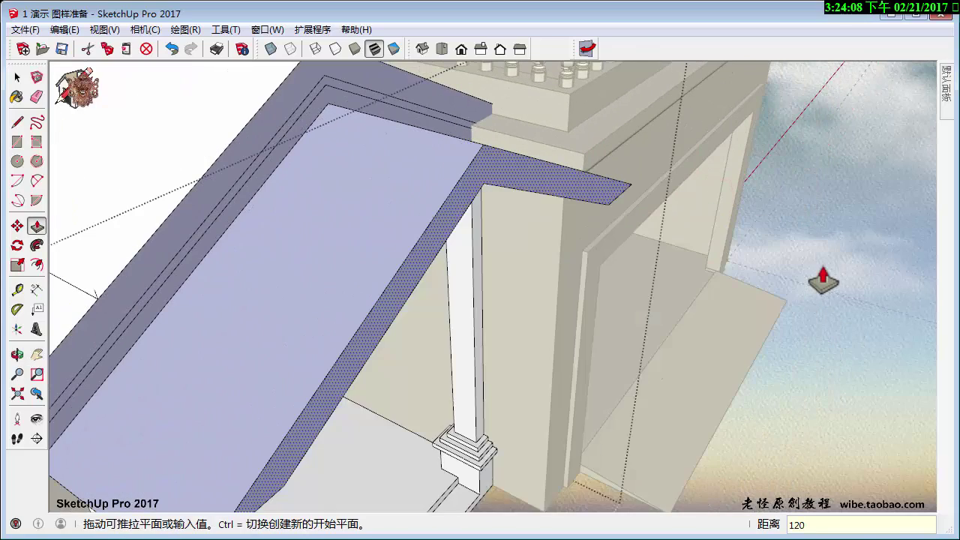
middle_click_drag(706, 207, 647, 198)
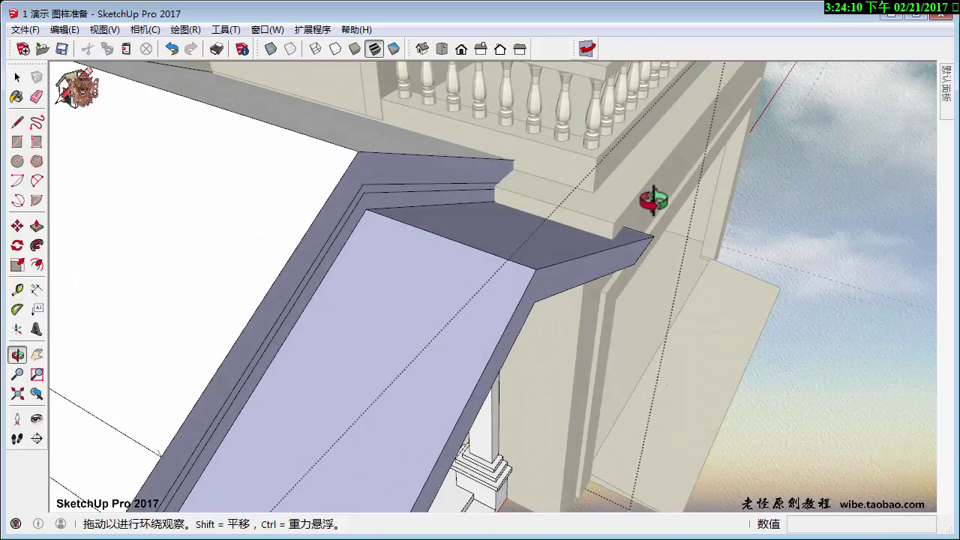
Push the eave's end face and top strip faces out to extend the eave slab.
left_click(636, 270)
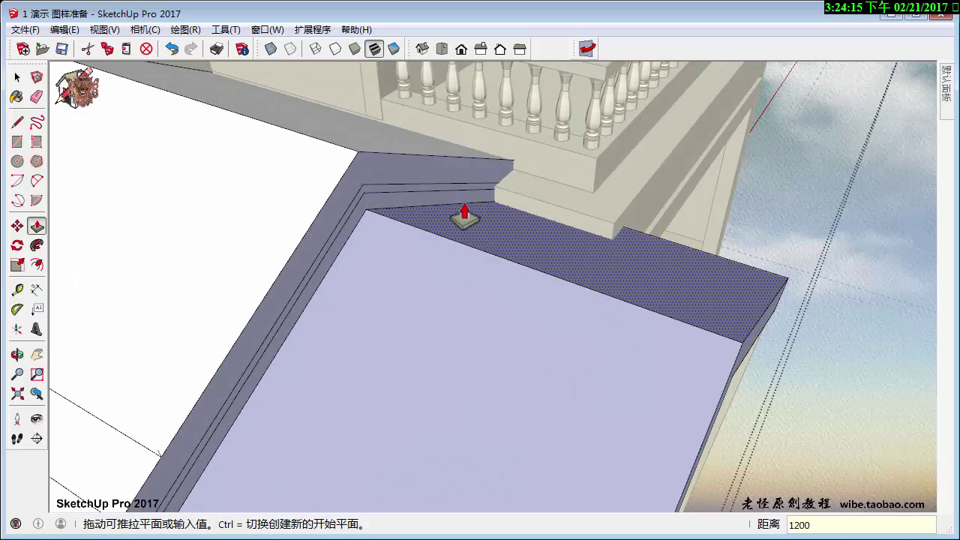
left_click(455, 200)
left_click(403, 196)
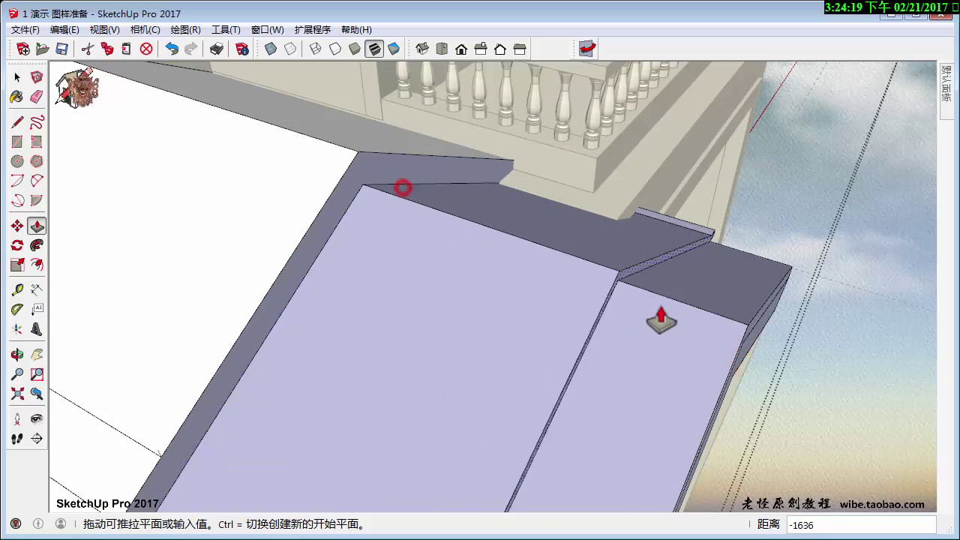
left_click(743, 349)
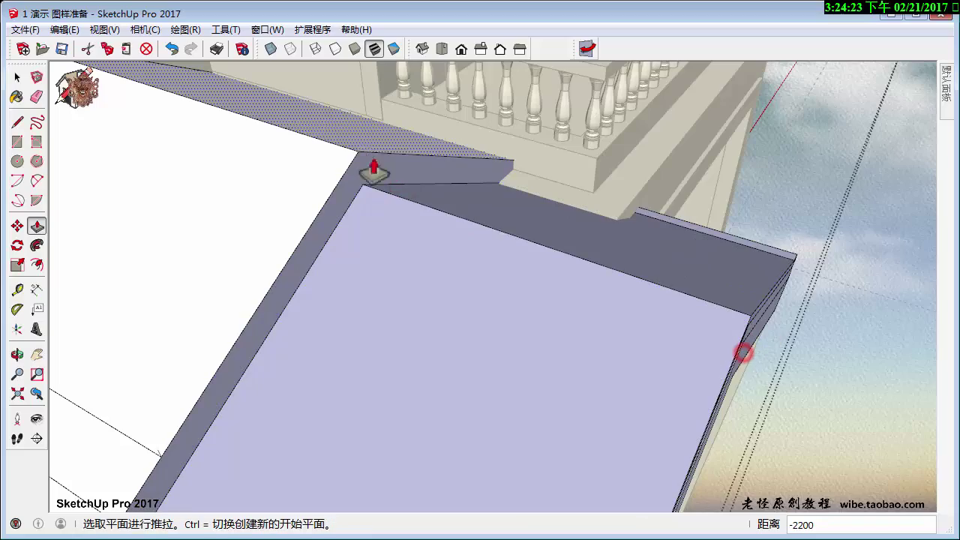
left_click(385, 168)
left_click(748, 339)
mouse_move(748, 339)
middle_mouse_down()
mouse_move(690, 218)
mouse_move(575, 124)
mouse_move(610, 166)
middle_mouse_up()
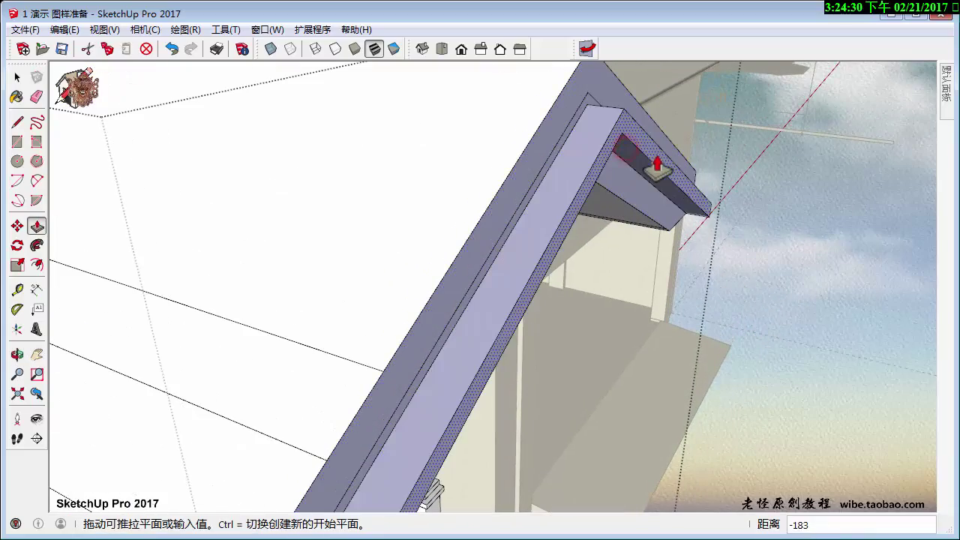
middle_click_drag(654, 154, 553, 161)
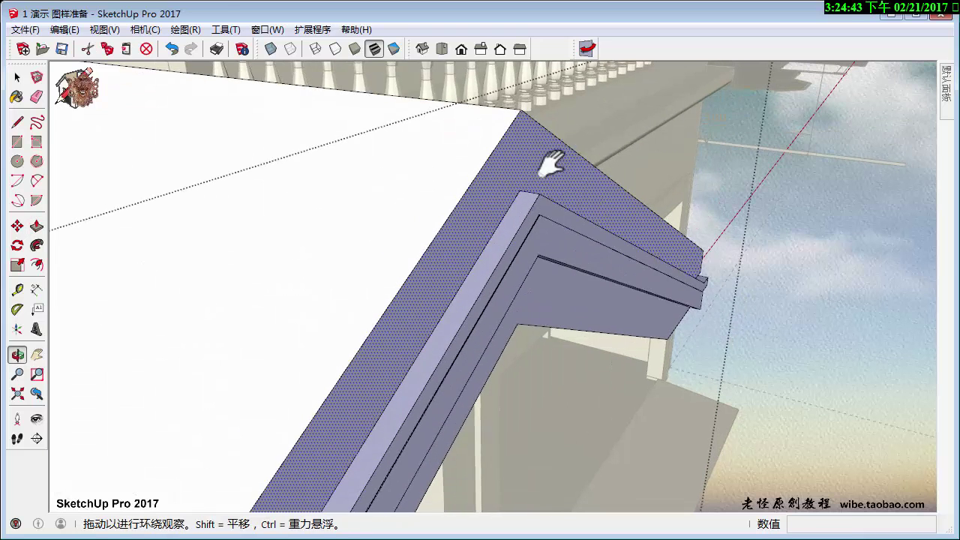
left_click(557, 213)
type("100")
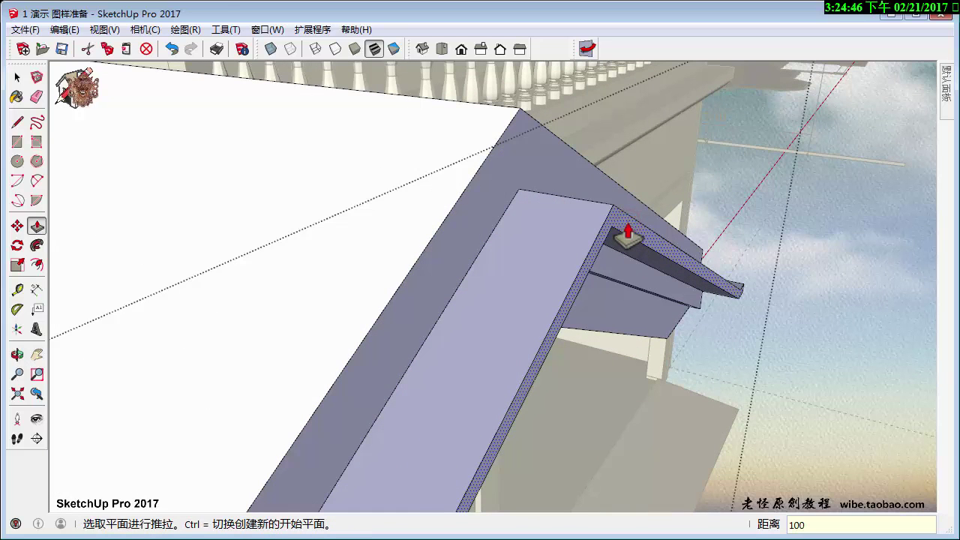
Push the stepped molding faces so they align at the eave corner.
left_click(628, 237)
left_click(528, 183)
left_click(561, 238)
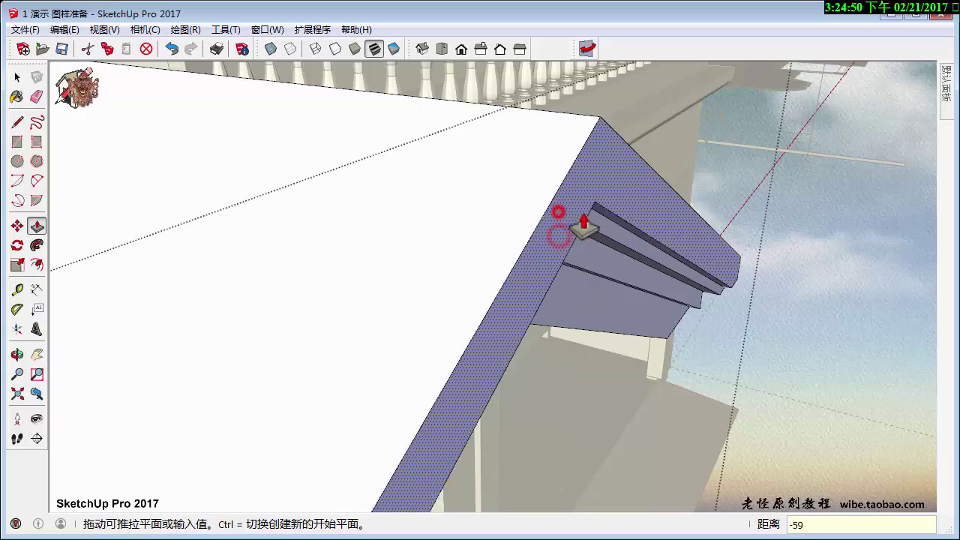
key("Return")
key("space")
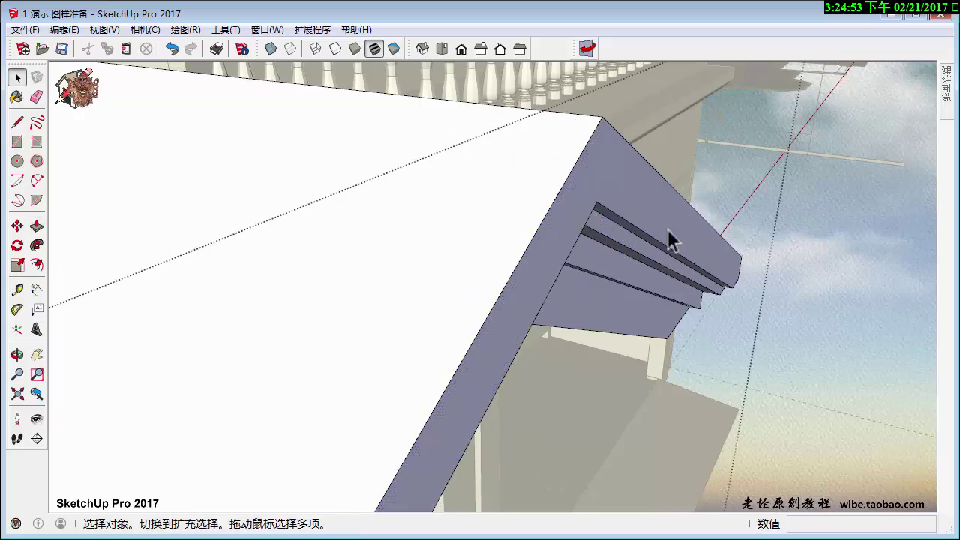
scroll(670, 240, "down", 5)
mouse_move(622, 274)
middle_mouse_down()
mouse_move(433, 285)
mouse_move(476, 290)
middle_mouse_up()
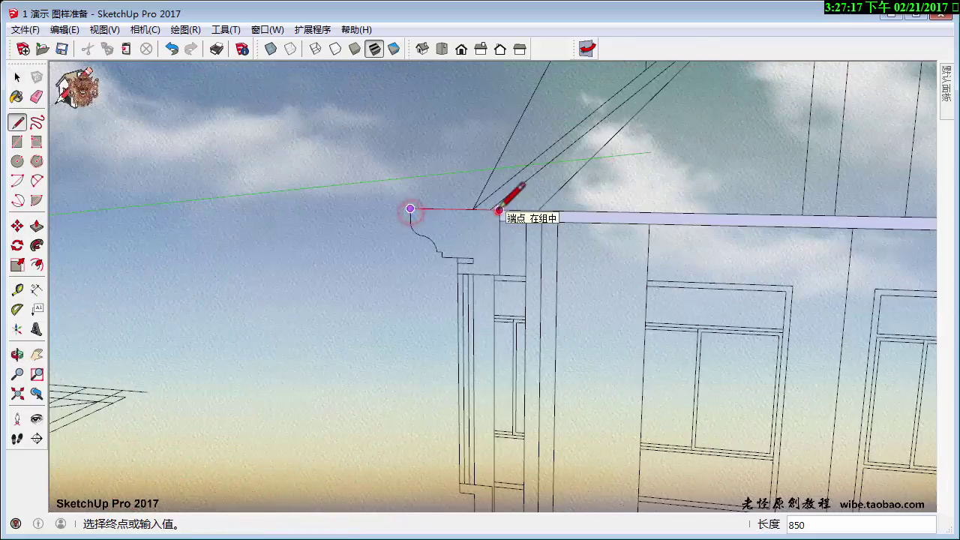
Draw a rectangle at the eave end of the upper floor.
key("space")
key("r")
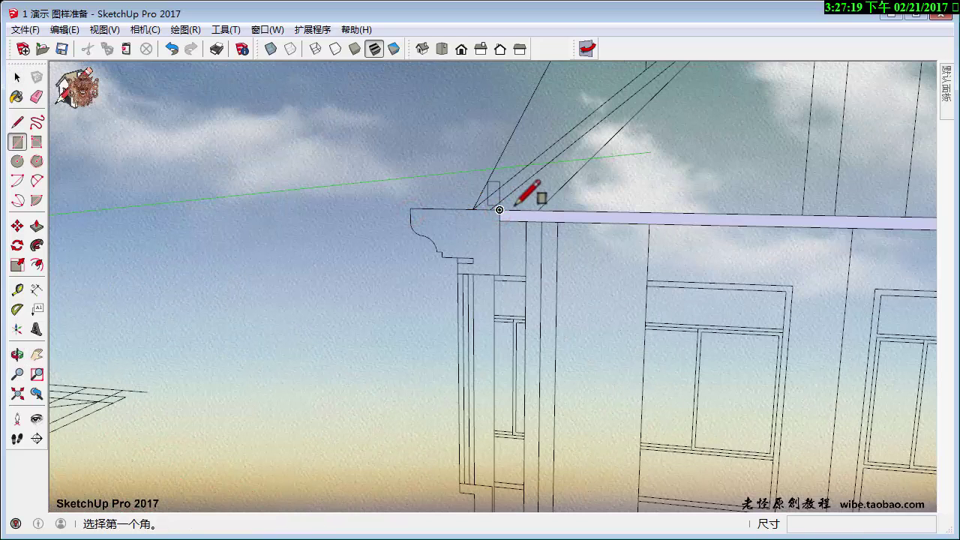
left_click(498, 209)
left_click(408, 266)
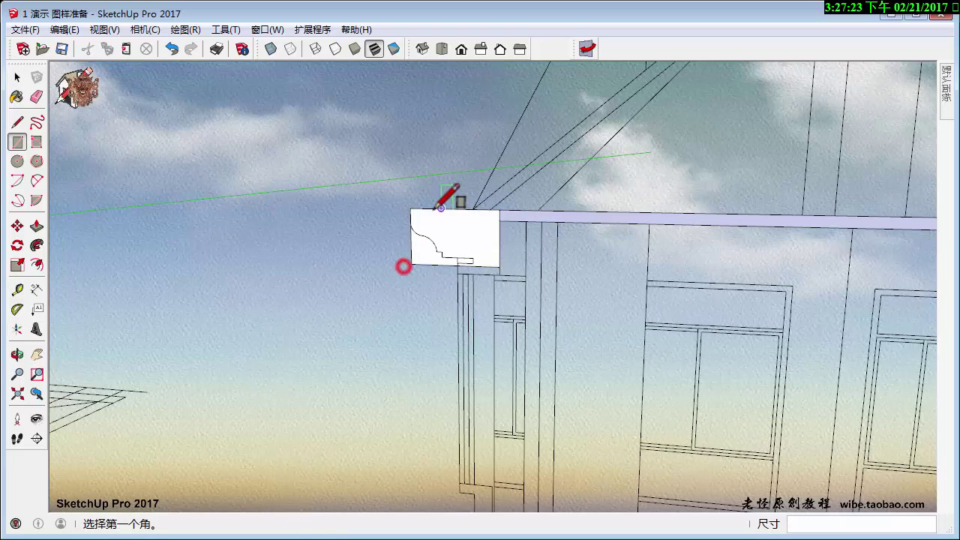
middle_click_drag(405, 265, 454, 193)
scroll(456, 255, "down", 3)
scroll(480, 257, "down", 2)
scroll(481, 257, "up", 3)
mouse_move(465, 225)
middle_mouse_down()
mouse_move(418, 172)
mouse_move(375, 154)
middle_mouse_up()
scroll(396, 175, "up", 2)
scroll(359, 176, "up", 2)
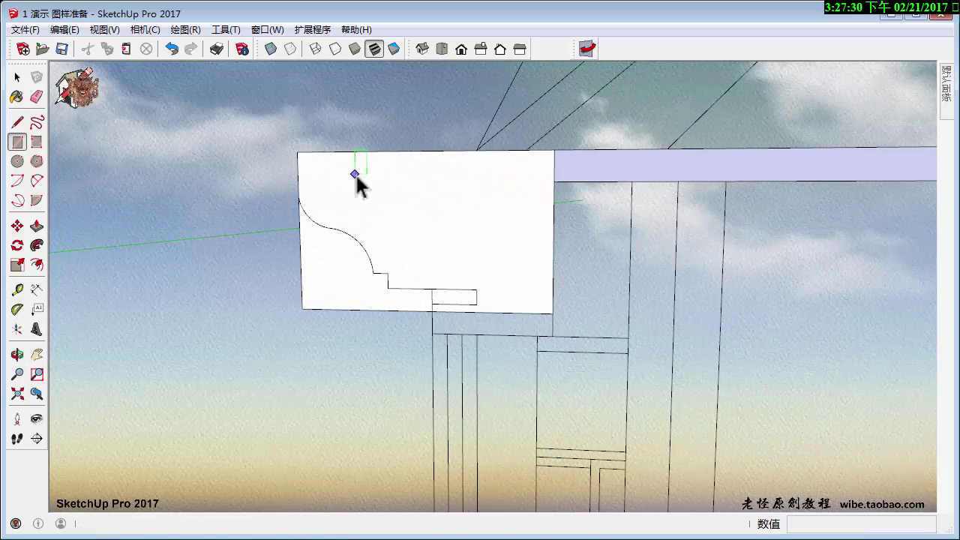
Trace the curved cove arc and stepped line of the cornice profile.
key("a")
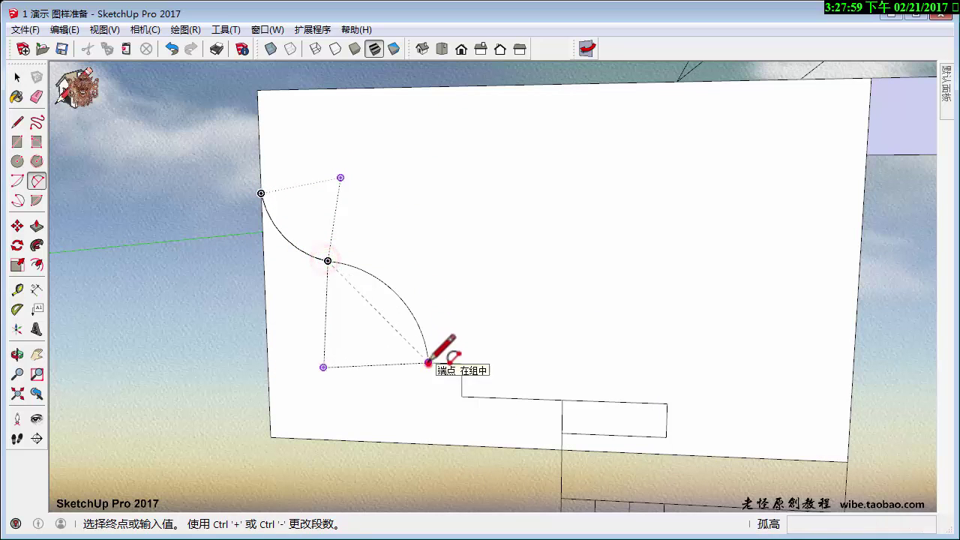
left_click(428, 363)
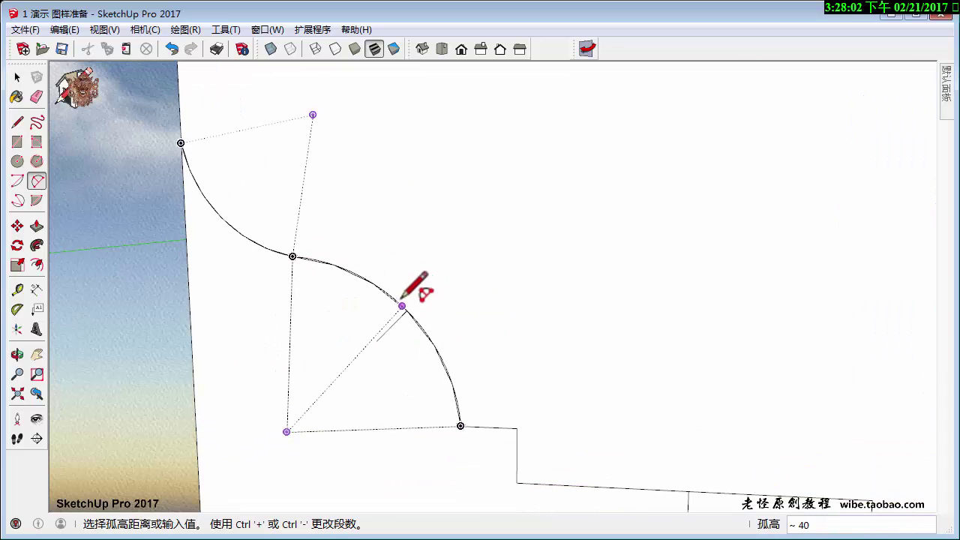
left_click(417, 285)
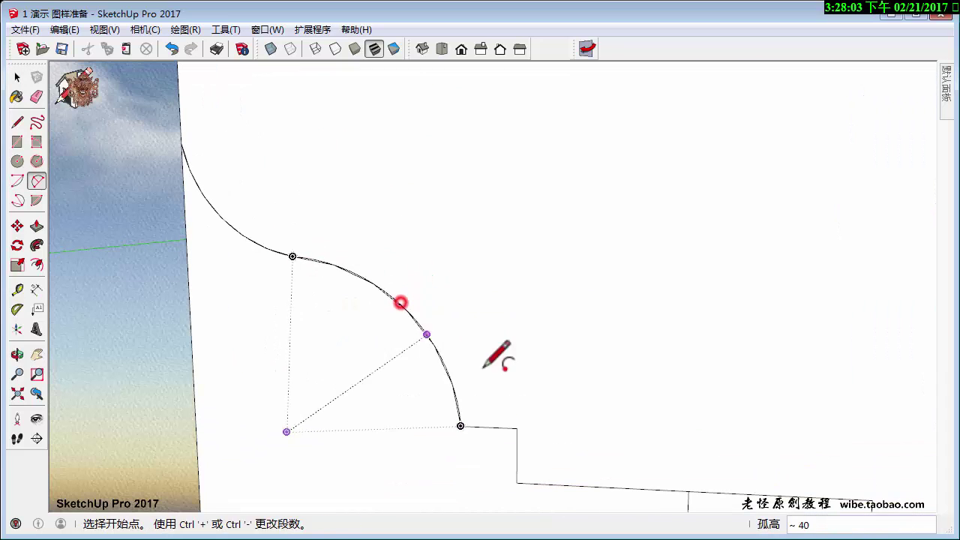
key("l")
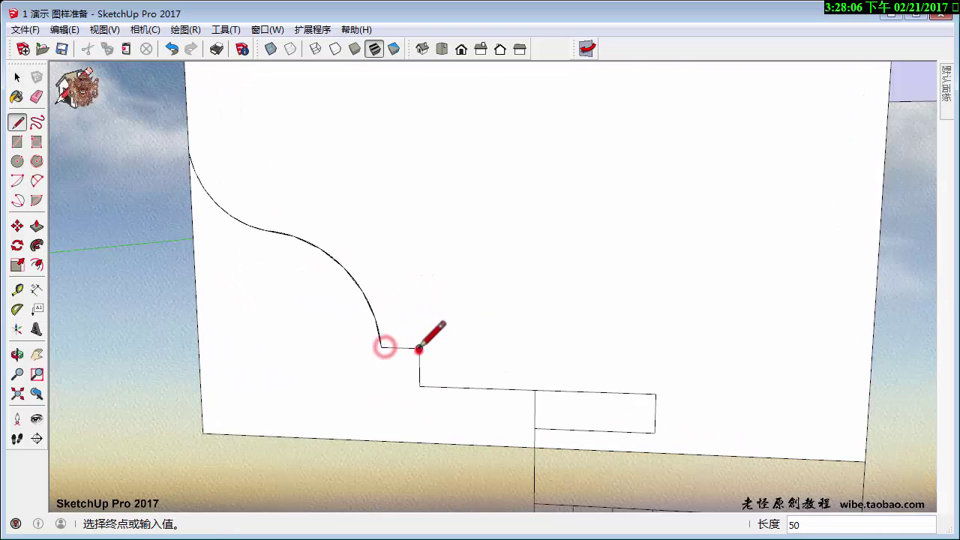
middle_click_drag(478, 381, 420, 361)
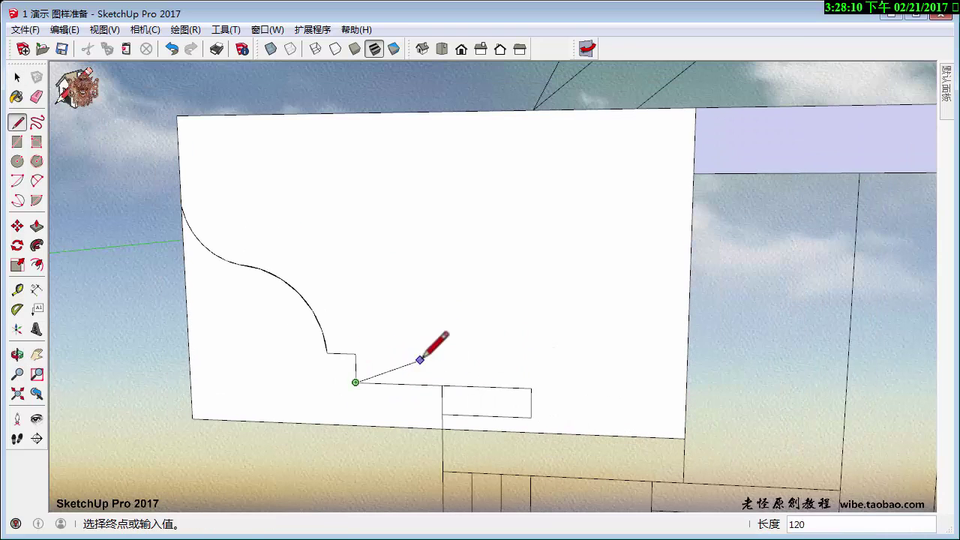
left_click(682, 385)
key("space")
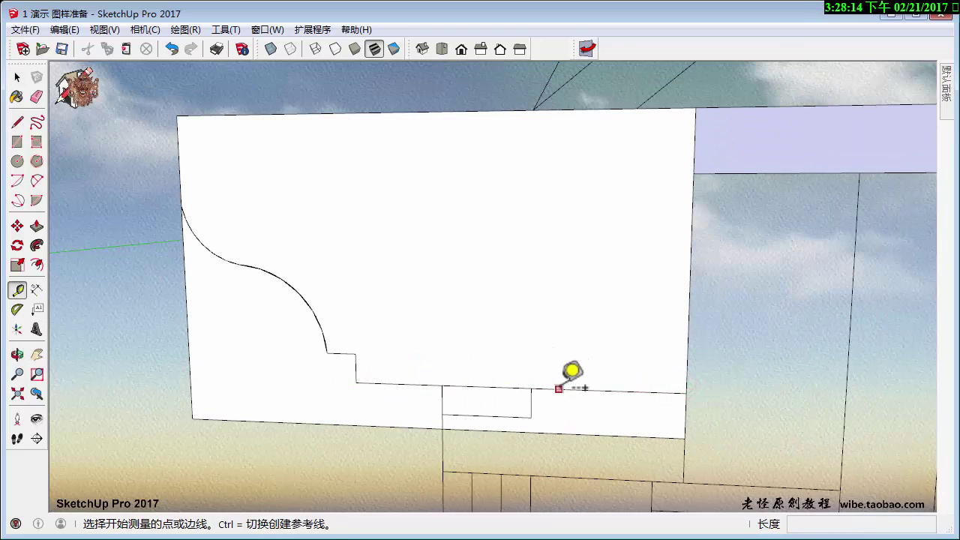
Finish a line splitting the rectangle, after cancelled measurements from its edges.
left_click(559, 389)
key("space")
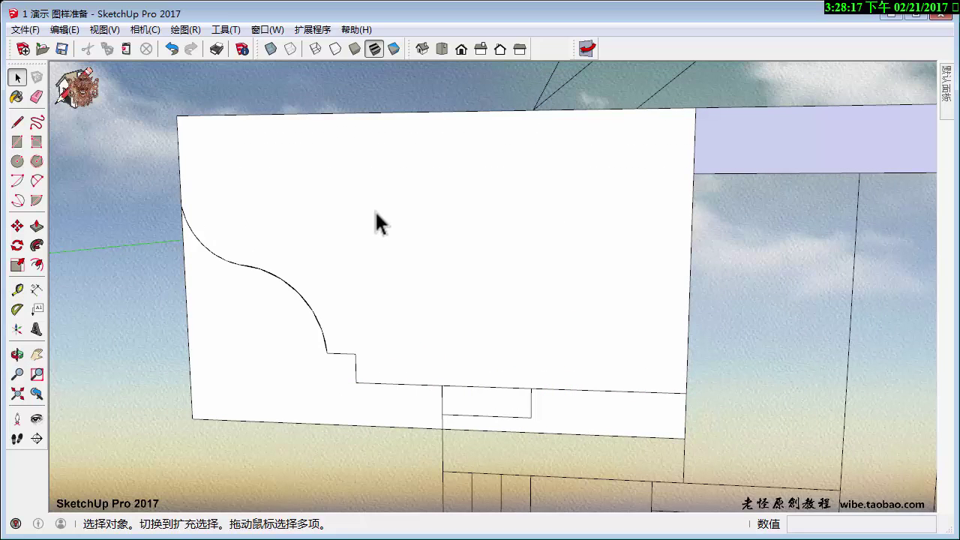
left_click(188, 329)
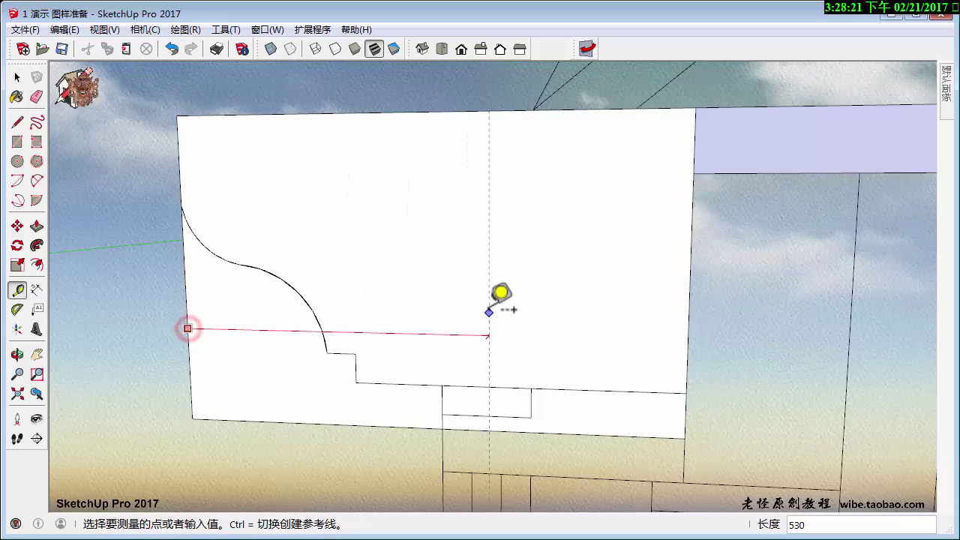
key("space")
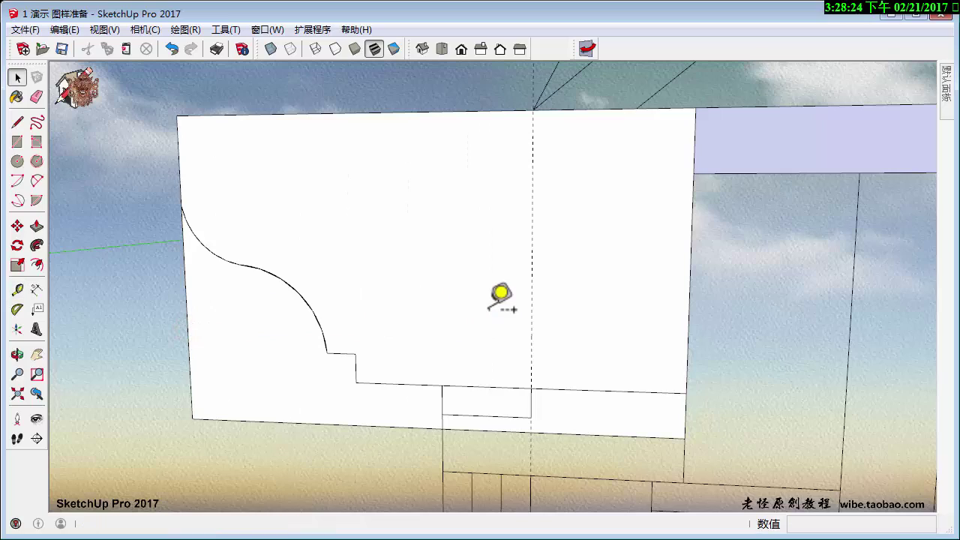
left_click(533, 110)
key("space")
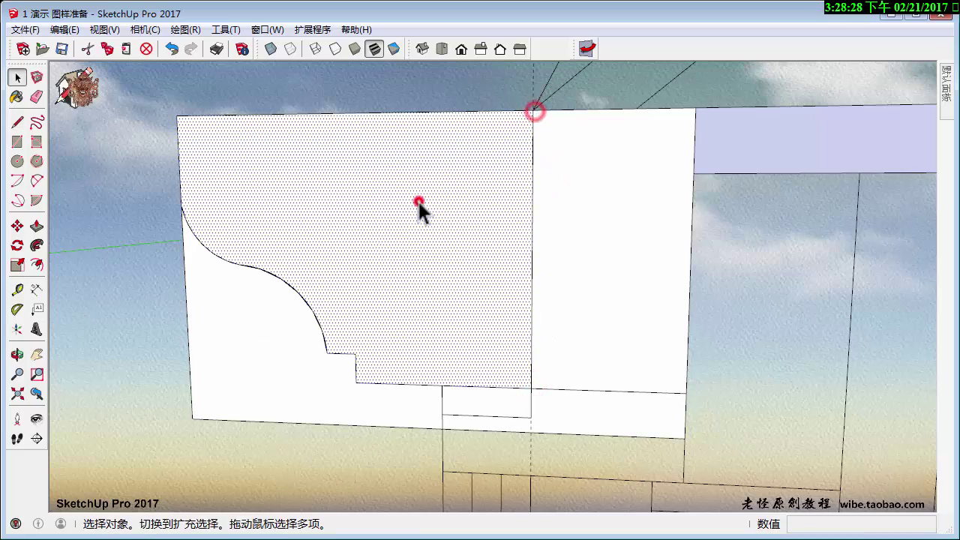
Select the cornice profile face with its edges and zoom out to view it.
double_click(418, 203)
scroll(422, 209, "down", 3)
scroll(422, 209, "down", 2)
mouse_move(429, 225)
middle_mouse_down("shift")
mouse_move(192, 204)
mouse_move(162, 212)
middle_mouse_up("shift")
scroll(216, 208, "down", 3)
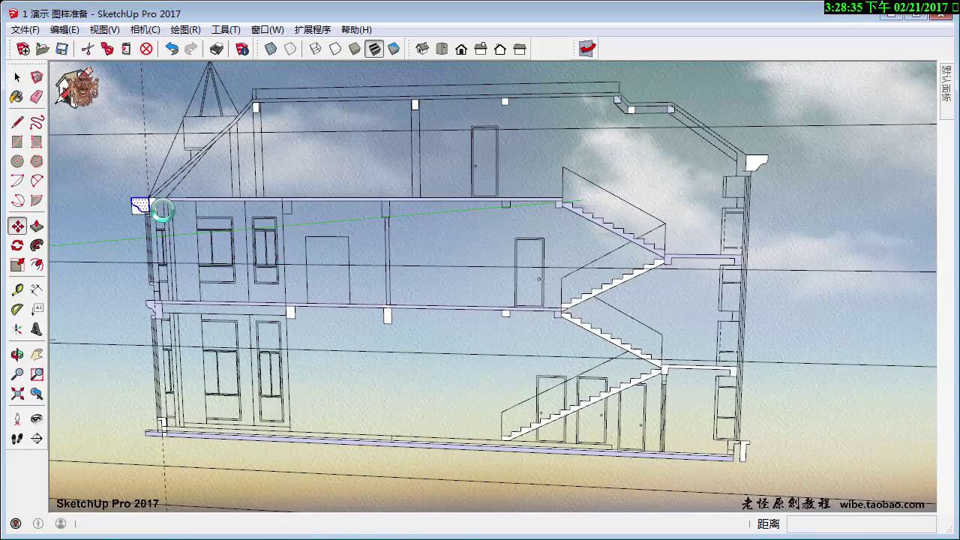
Paste a copy of the cornice profile and place it at the floor outline's edge.
mouse_move(690, 296)
middle_mouse_down()
mouse_move(558, 283)
mouse_move(279, 232)
mouse_move(375, 191)
mouse_move(717, 267)
middle_mouse_up()
scroll(740, 258, "up", 3)
mouse_move(756, 208)
middle_mouse_down("shift")
mouse_move(278, 180)
mouse_move(610, 220)
mouse_move(488, 123)
mouse_move(532, 150)
mouse_move(477, 157)
mouse_move(493, 253)
middle_mouse_up("shift")
key("ctrl+v")
middle_click_drag(540, 282, 512, 257)
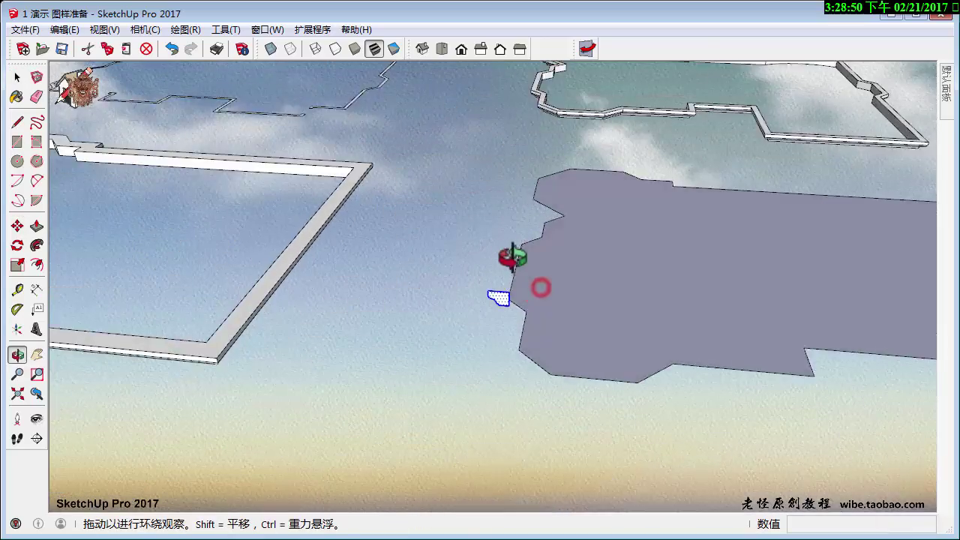
scroll(512, 258, "up", 2)
scroll(517, 200, "up", 1)
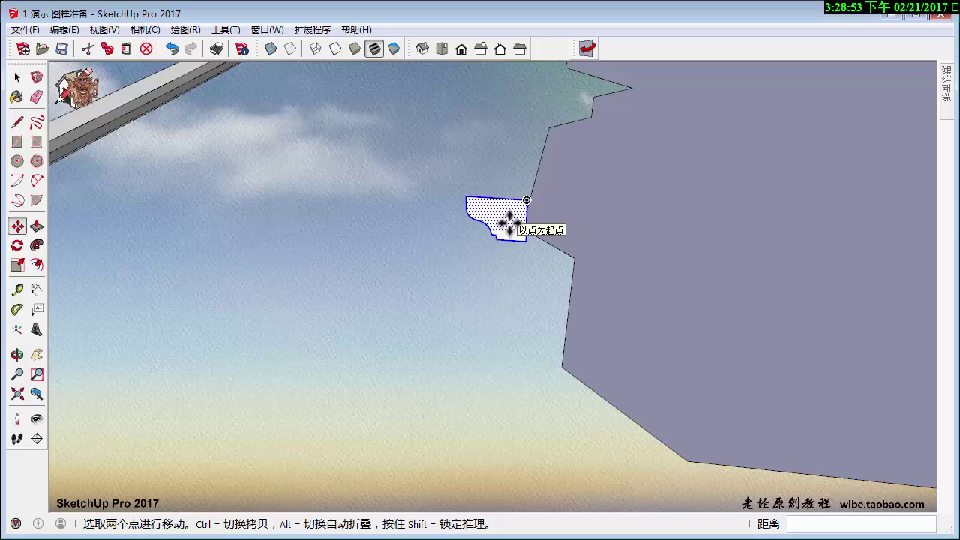
left_click(528, 199)
scroll(521, 225, "up", 2)
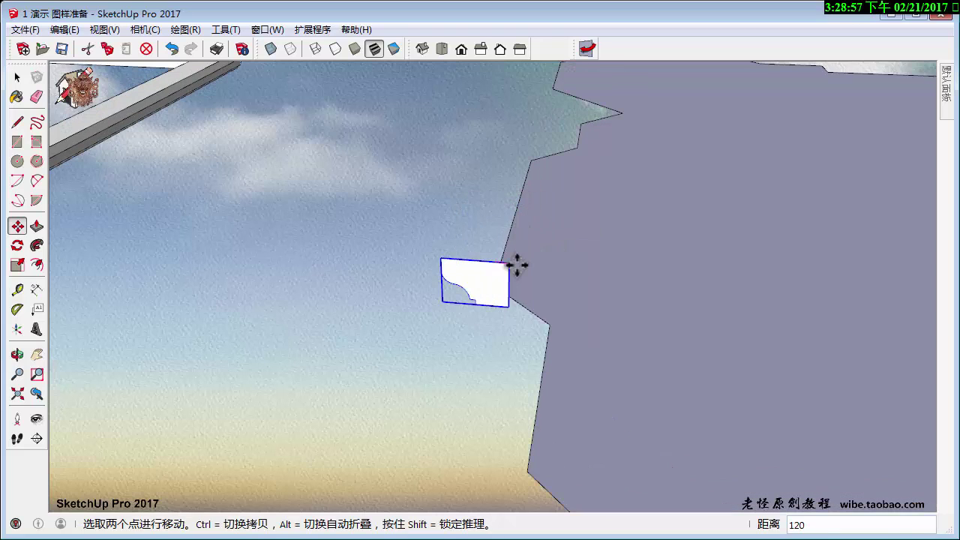
middle_click_drag(517, 264, 499, 272)
left_click(504, 273)
key("space")
Explode the profile, Follow Me it around the purple floor face, then delete the face.
right_click(474, 286)
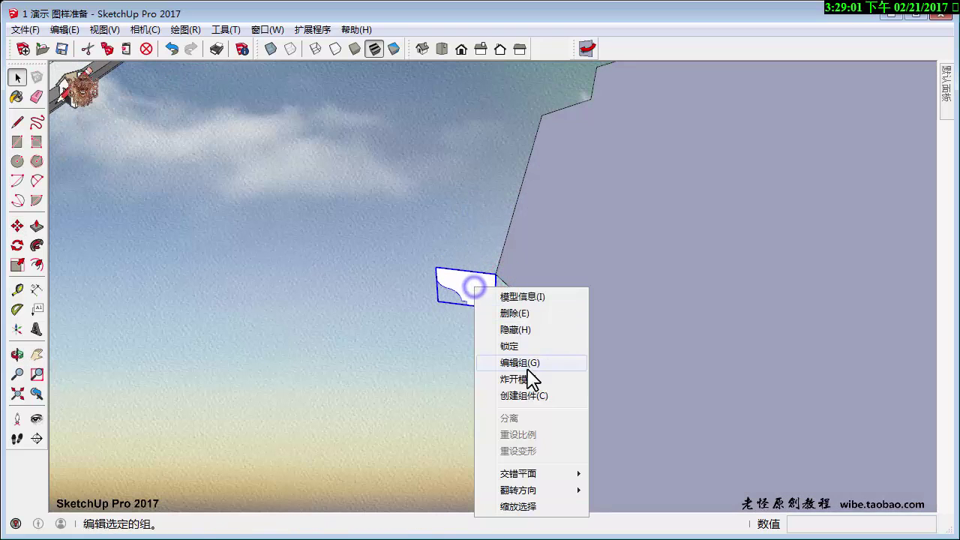
left_click(525, 377)
right_click(590, 285)
left_click(639, 380)
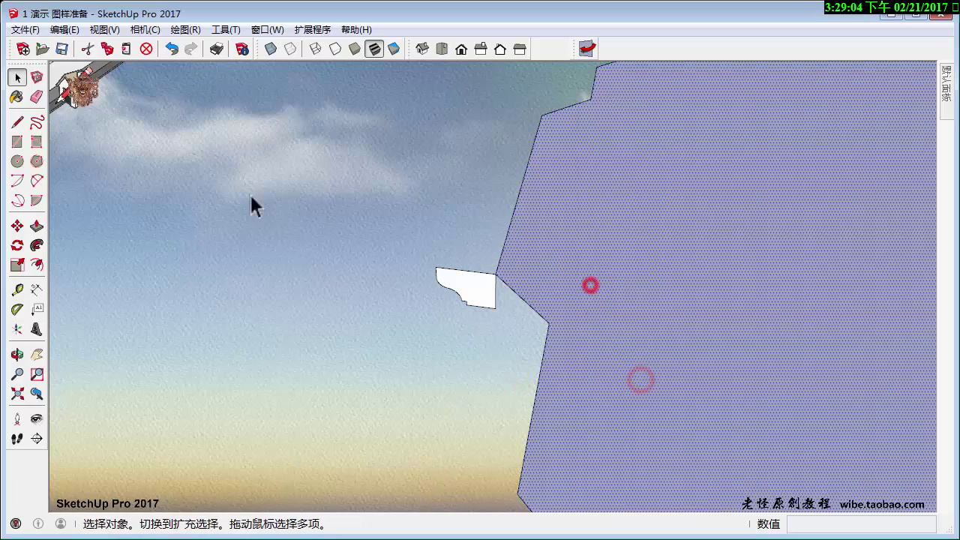
left_click(36, 245)
left_click(457, 291)
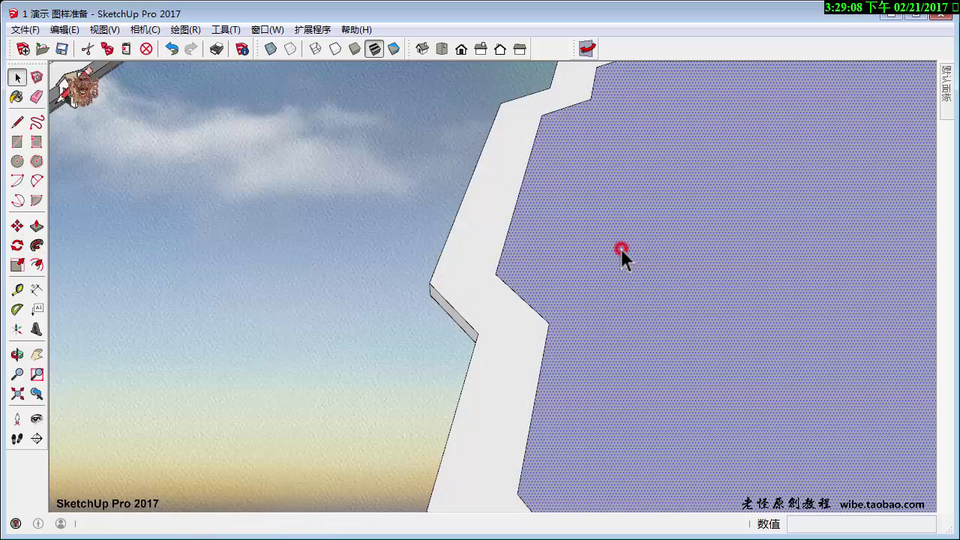
key("space")
key("Delete")
Select the swept cornice ring and bring it onto the house's upper-storey walls.
mouse_move(622, 247)
middle_mouse_down()
mouse_move(626, 320)
mouse_move(427, 281)
mouse_move(642, 375)
middle_mouse_up()
left_click(639, 372)
scroll(639, 379, "down", 3)
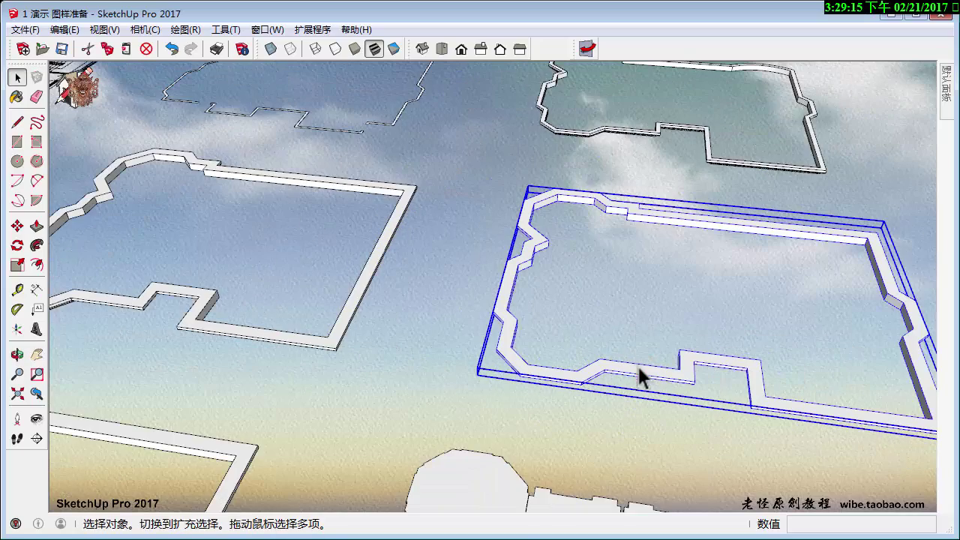
key("r")
key("l")
key("m")
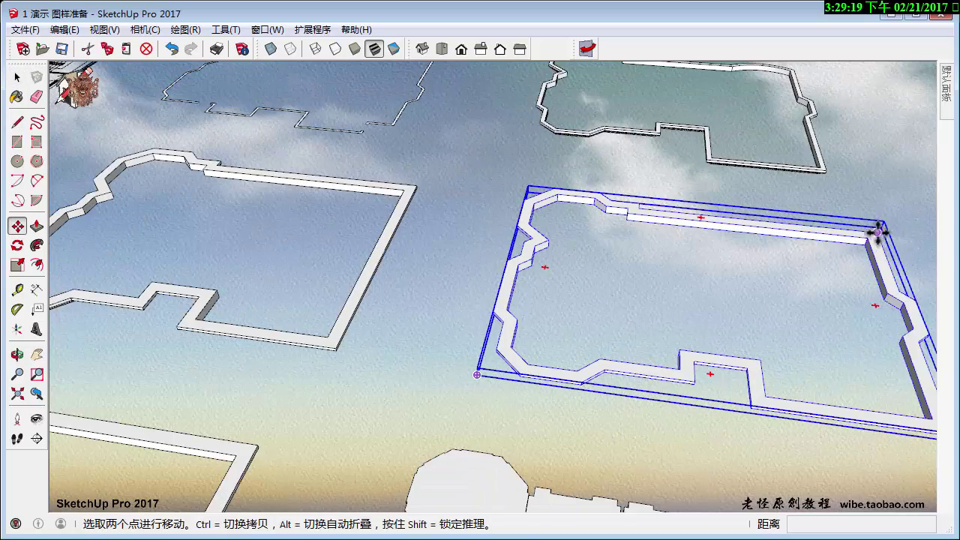
middle_click_drag(874, 234, 868, 237)
scroll(488, 215, "down", 5)
middle_click_drag(488, 215, 709, 255)
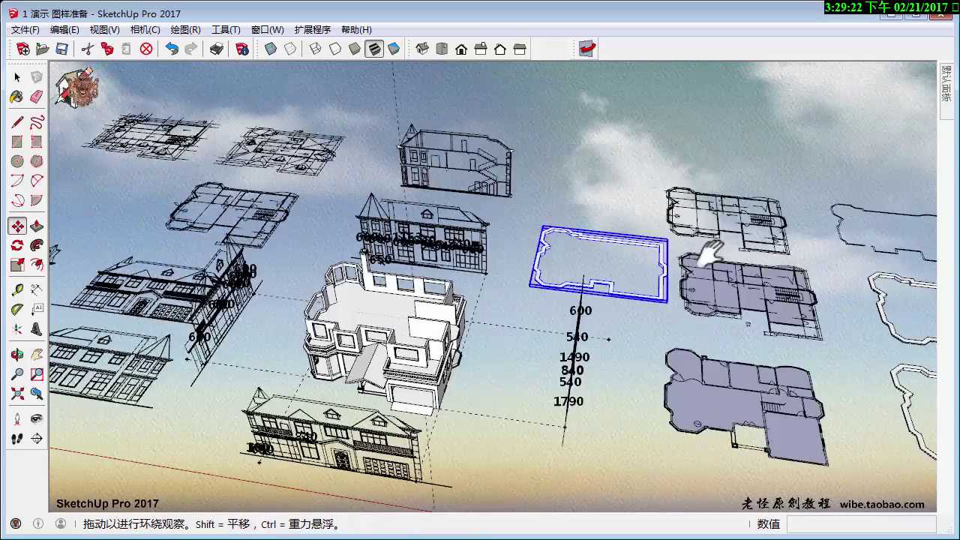
scroll(600, 270, "up", 5)
middle_click_drag(600, 270, 455, 303)
scroll(454, 303, "up", 3)
Push/pull a cutting box out over the projecting bay and down through the cornice.
key("space")
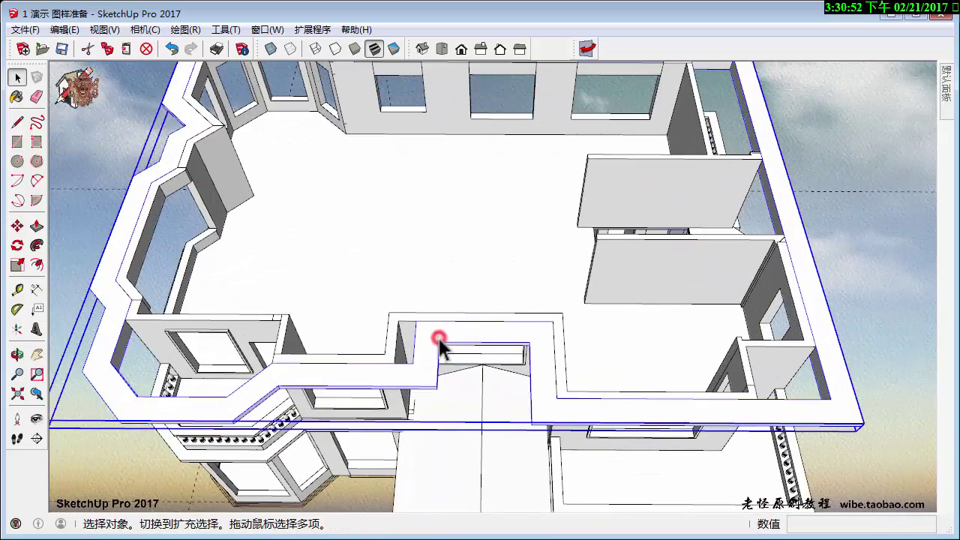
left_click(439, 339)
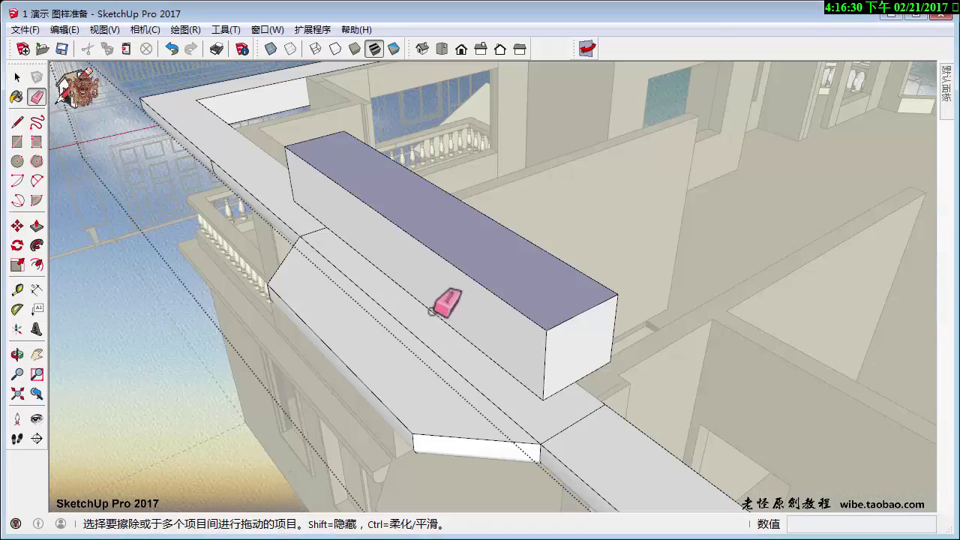
key("space")
left_click(453, 308)
key("p")
left_click_drag(454, 309, 309, 360)
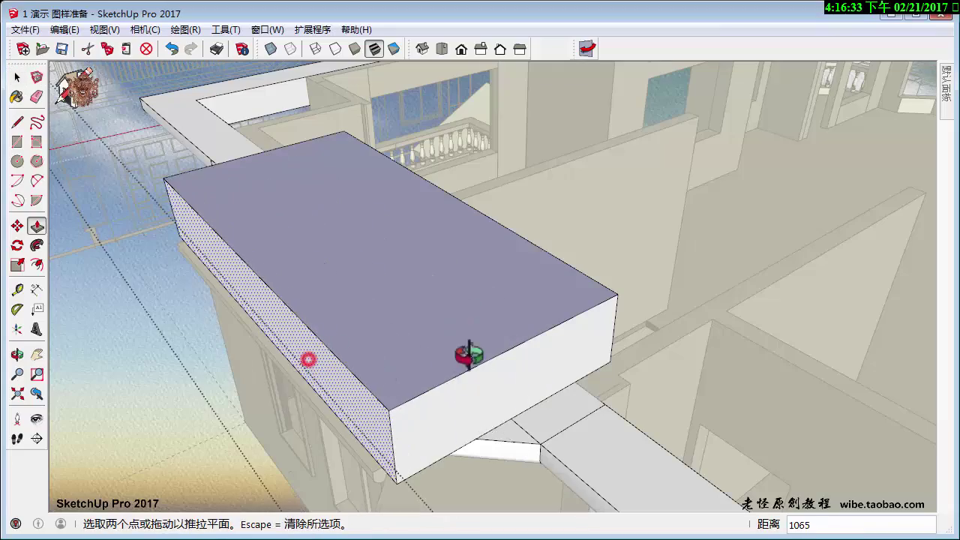
middle_click_drag(467, 354, 455, 221)
scroll(428, 187, "up", 5)
left_click_drag(338, 173, 342, 201)
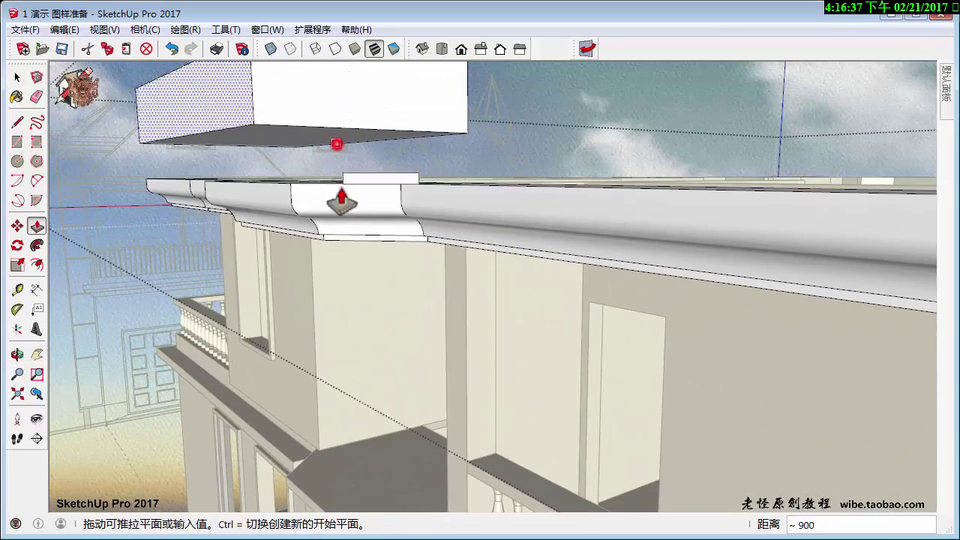
middle_click_drag(343, 215, 342, 171)
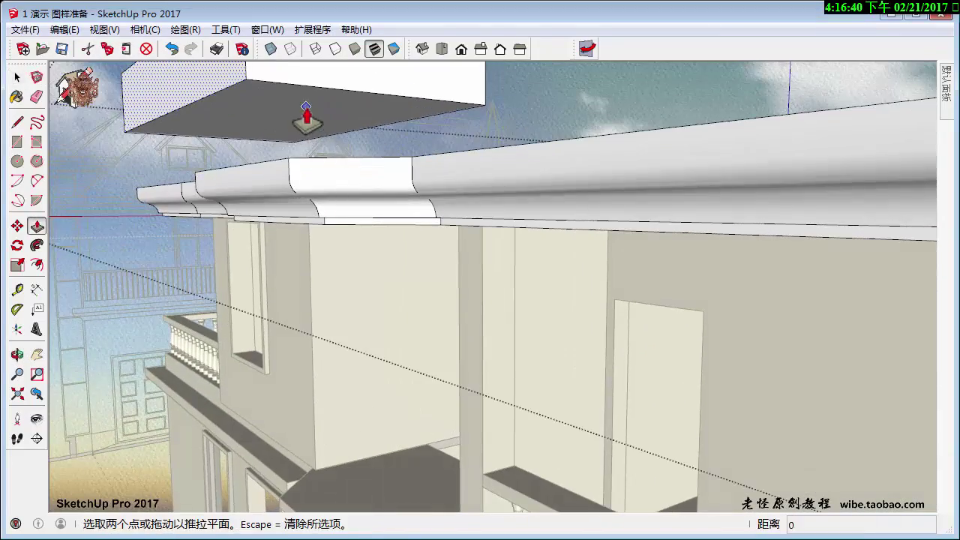
left_click_drag(307, 113, 349, 266)
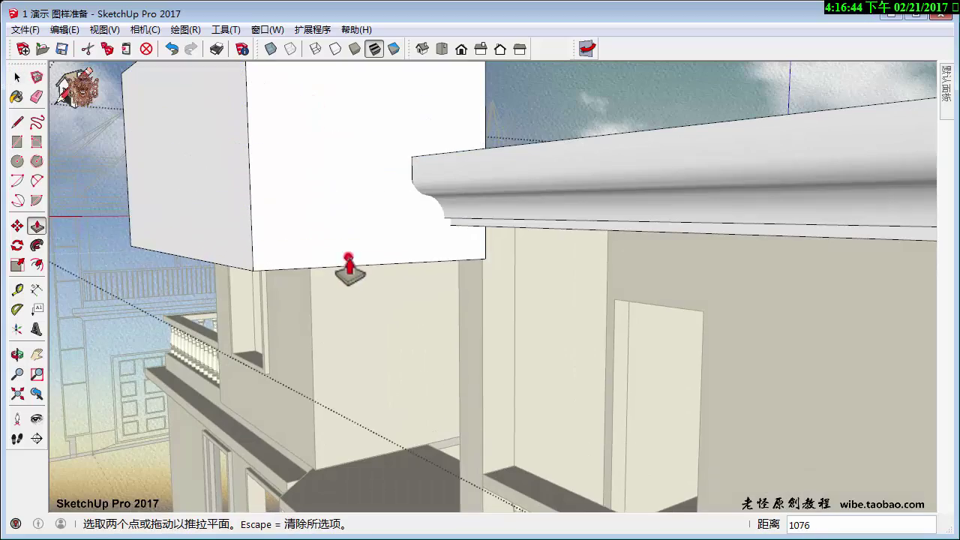
mouse_move(349, 266)
middle_mouse_down()
mouse_move(520, 350)
mouse_move(326, 220)
middle_mouse_up()
Intersect the box with the cornice band, then delete the cutting box.
key("space")
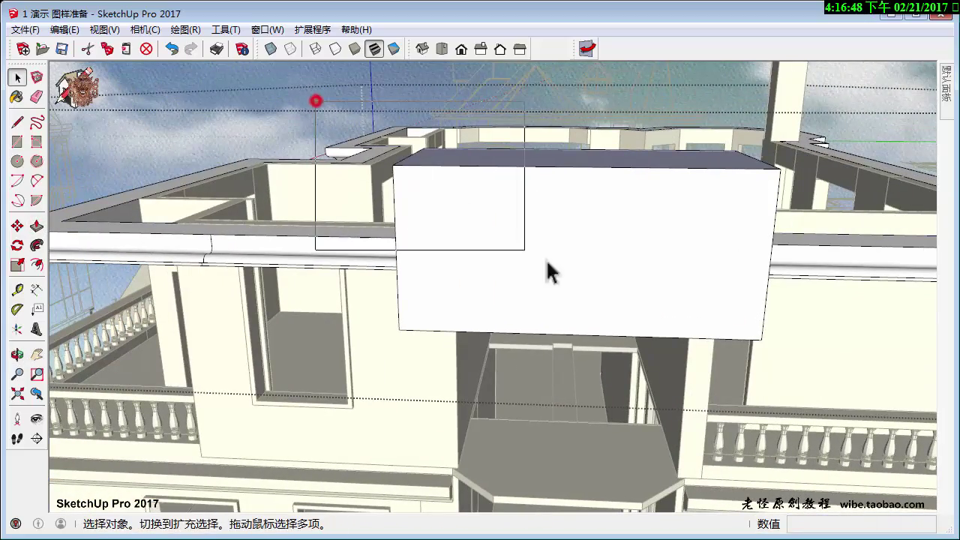
triple_click(456, 272)
left_click(368, 248, "ctrl")
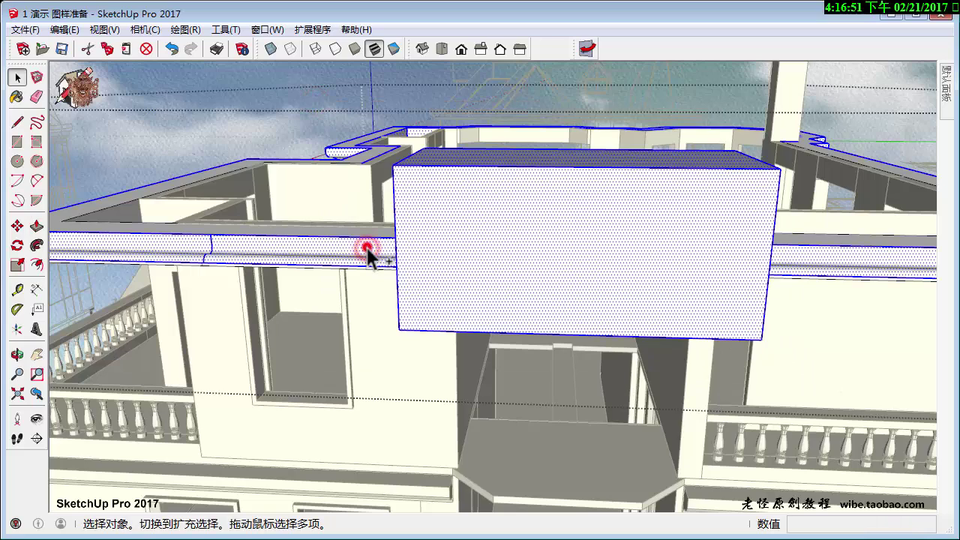
right_click(488, 235)
mouse_move(531, 380)
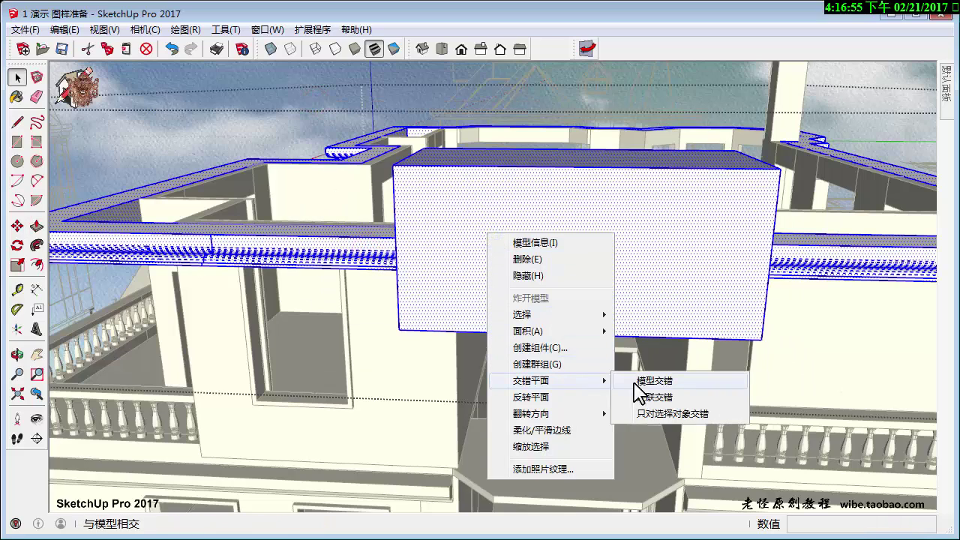
left_click(660, 413)
mouse_move(622, 253)
middle_mouse_down()
mouse_move(634, 230)
mouse_move(758, 161)
middle_mouse_up()
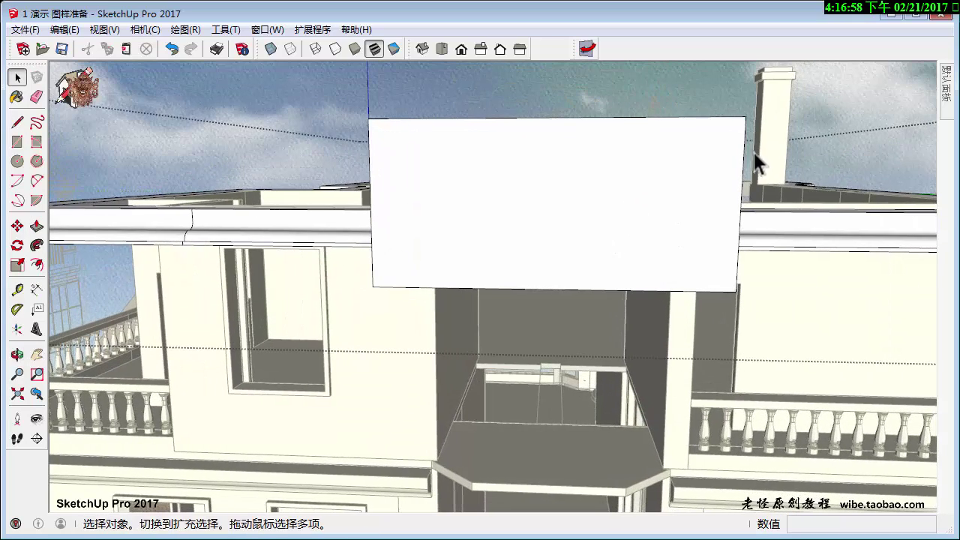
mouse_move(755, 154)
left_mouse_down()
mouse_move(344, 79)
mouse_move(385, 86)
left_mouse_up()
key("Delete")
Delete the leftover plane under the cornice and the unwanted cornice segment.
middle_click_drag(490, 210, 506, 193)
left_click_drag(421, 203, 822, 252)
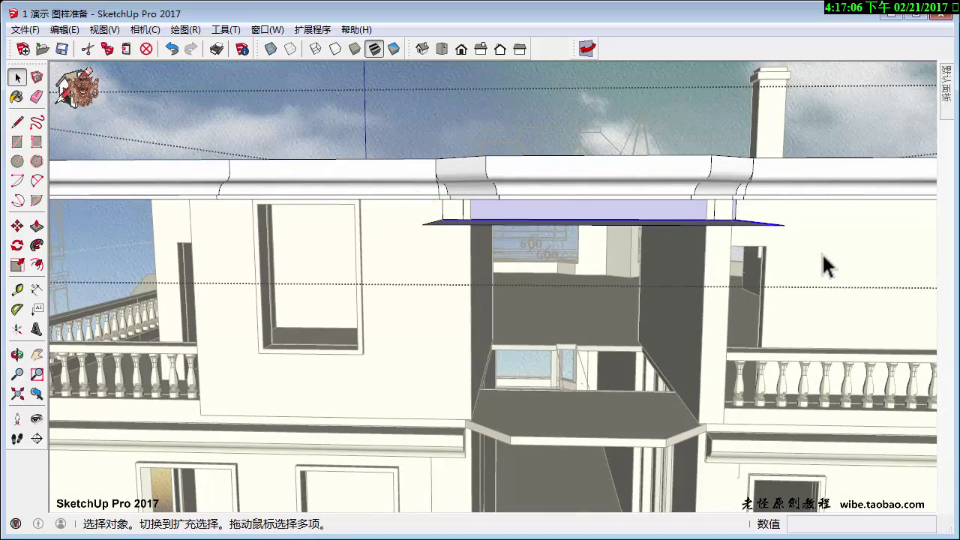
key("Delete")
mouse_move(650, 186)
middle_mouse_down()
mouse_move(638, 268)
mouse_move(638, 246)
mouse_move(615, 268)
middle_mouse_up()
left_click(533, 177)
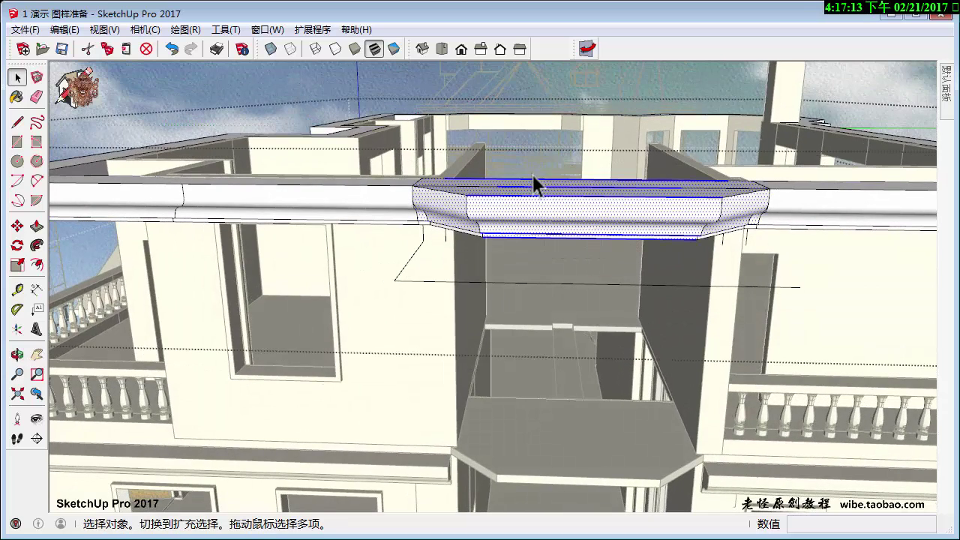
key("Delete")
Erase the stray edge on the wall top and view the whole finished house.
mouse_move(555, 217)
middle_mouse_down()
mouse_move(567, 236)
mouse_move(366, 192)
middle_mouse_up()
key("e")
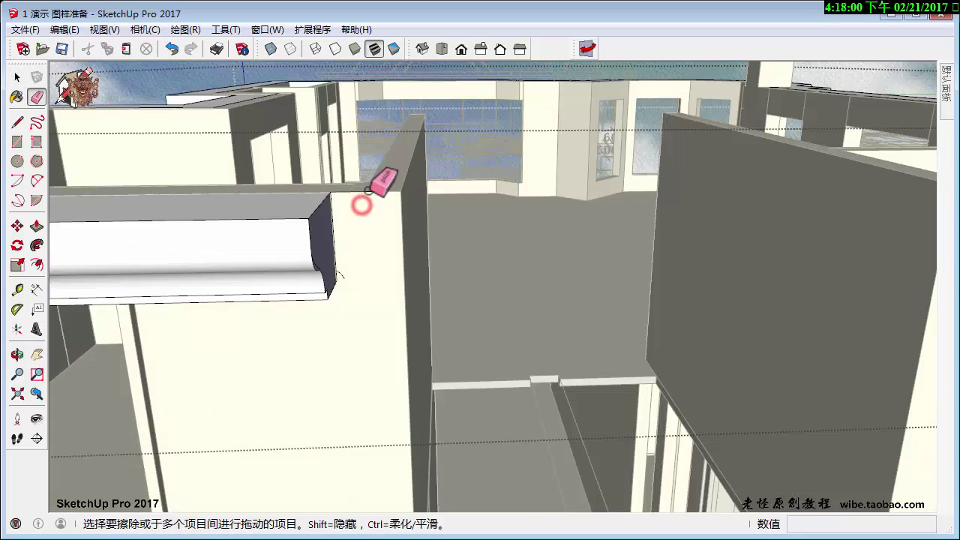
left_click(368, 190)
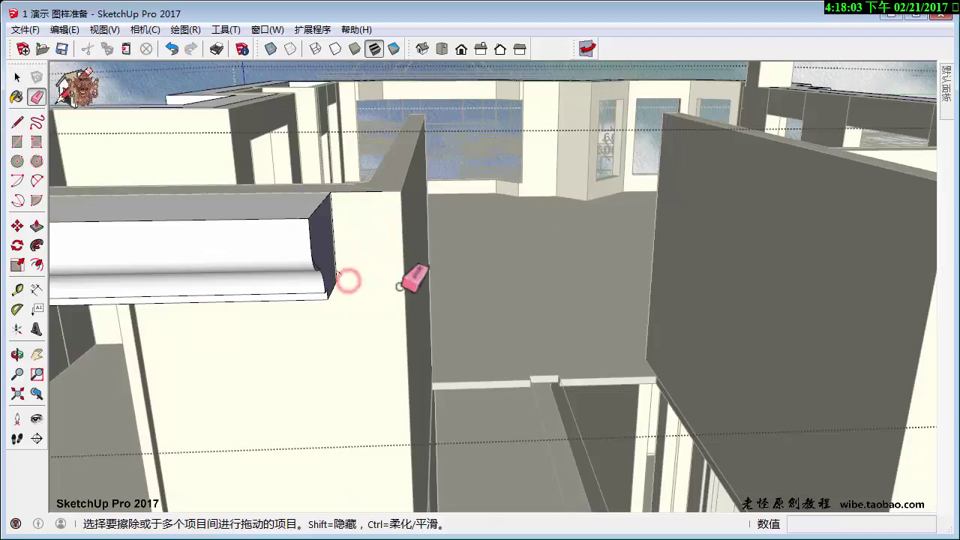
middle_click_drag(399, 287, 446, 300)
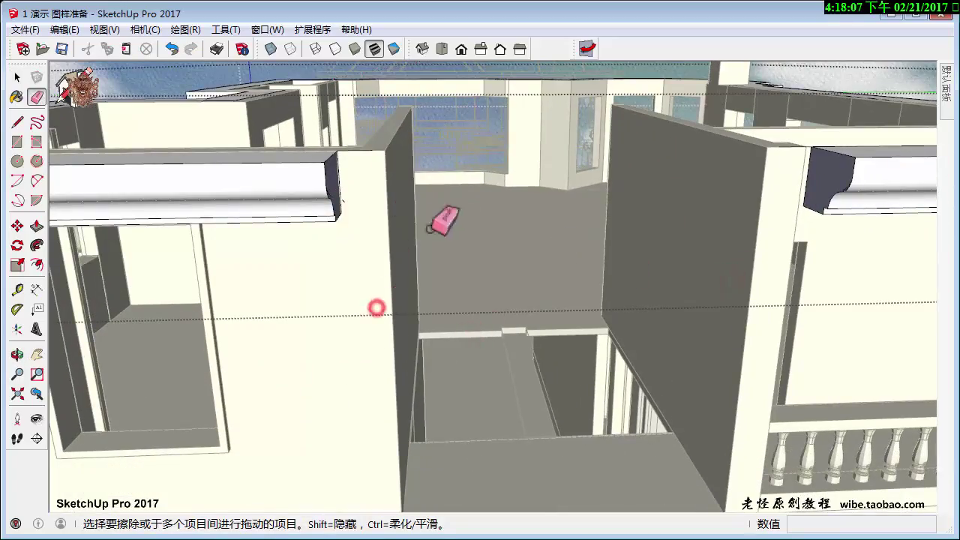
key("space")
scroll(564, 353, "down", 5)
scroll(420, 247, "down", 2)
mouse_move(273, 147)
middle_mouse_down()
mouse_move(311, 214)
mouse_move(570, 253)
mouse_move(512, 250)
mouse_move(435, 343)
middle_mouse_up()
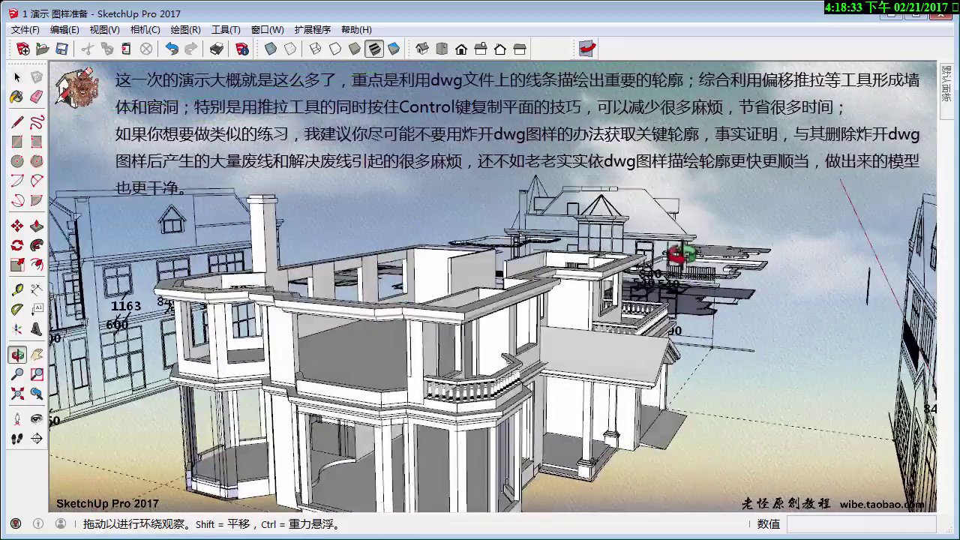
mouse_move(680, 255)
left_mouse_down()
mouse_move(617, 281)
mouse_move(630, 285)
left_mouse_up()
key("space")
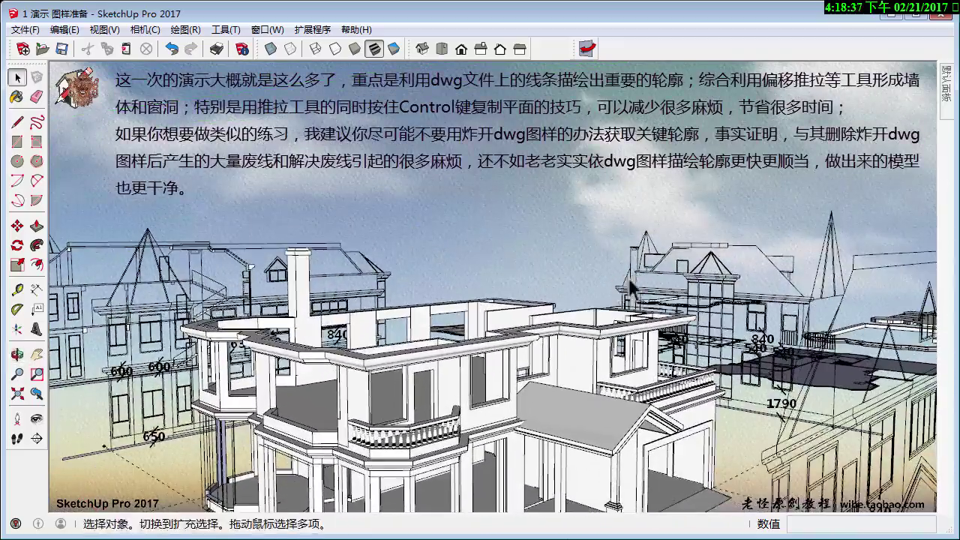